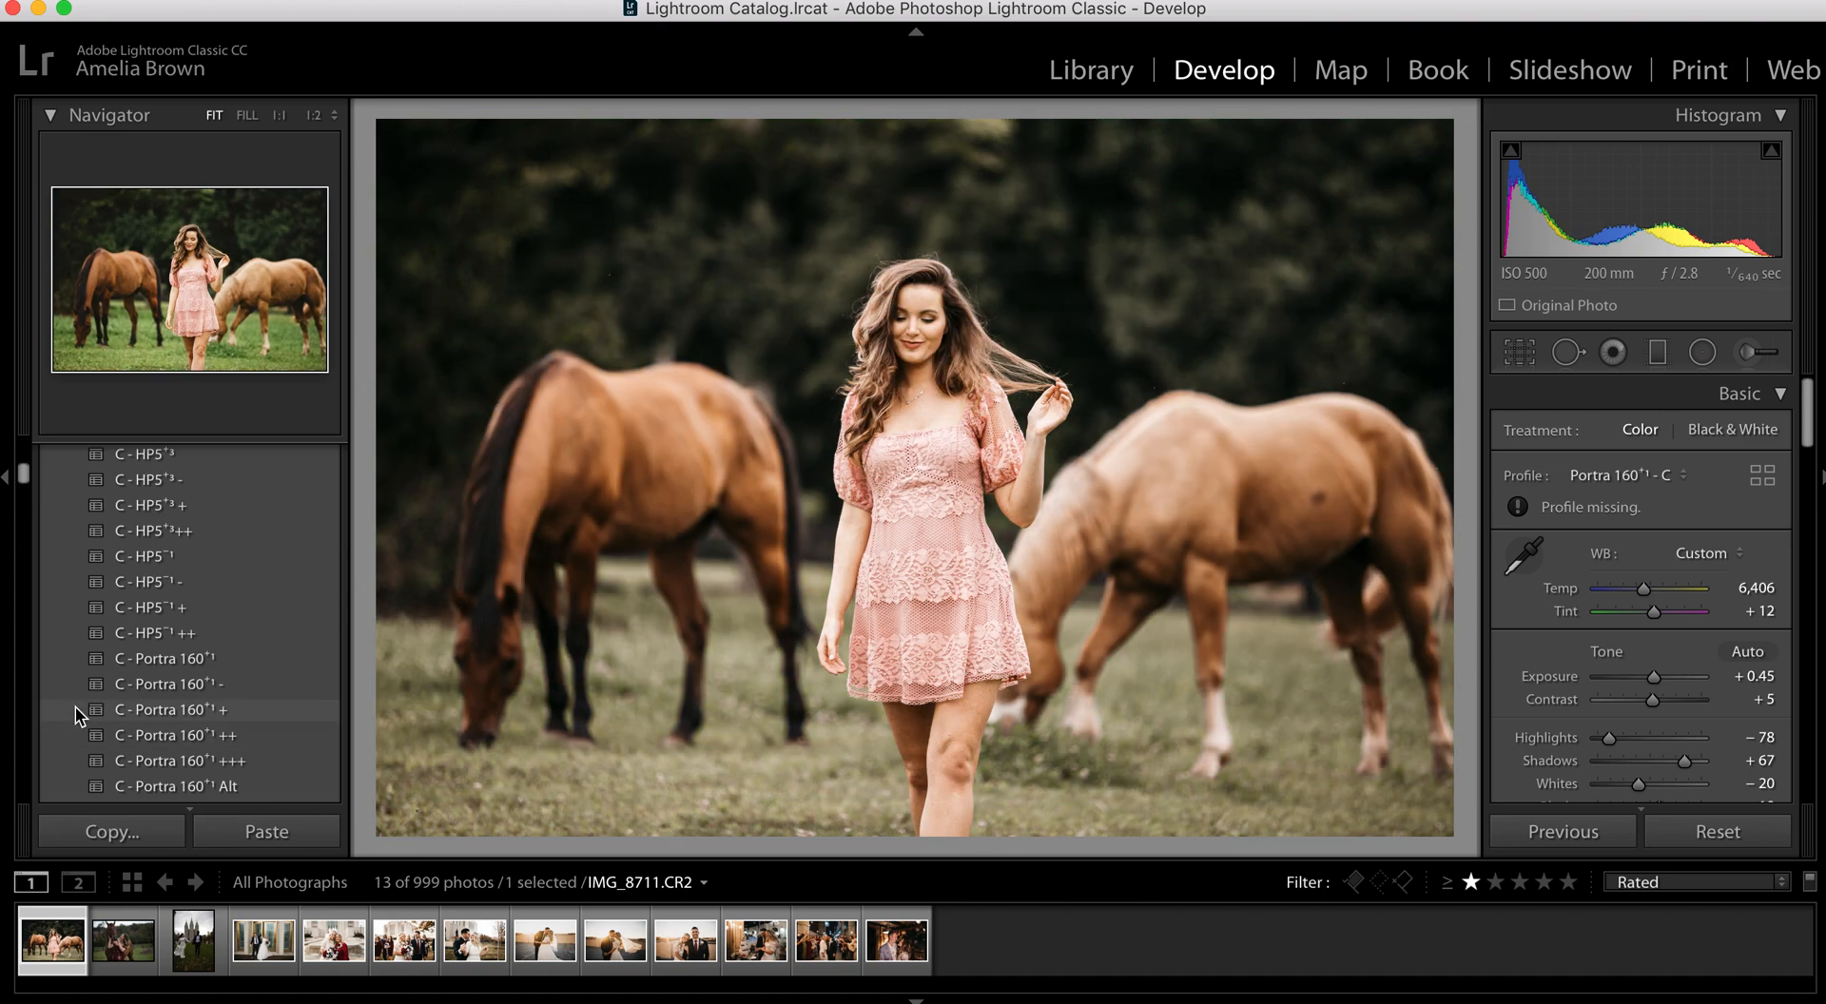
Copy the develop settings of the two-horses photo IMG_8711.CR2 and paste them onto IMG_4881.CR2
left_click(103, 833)
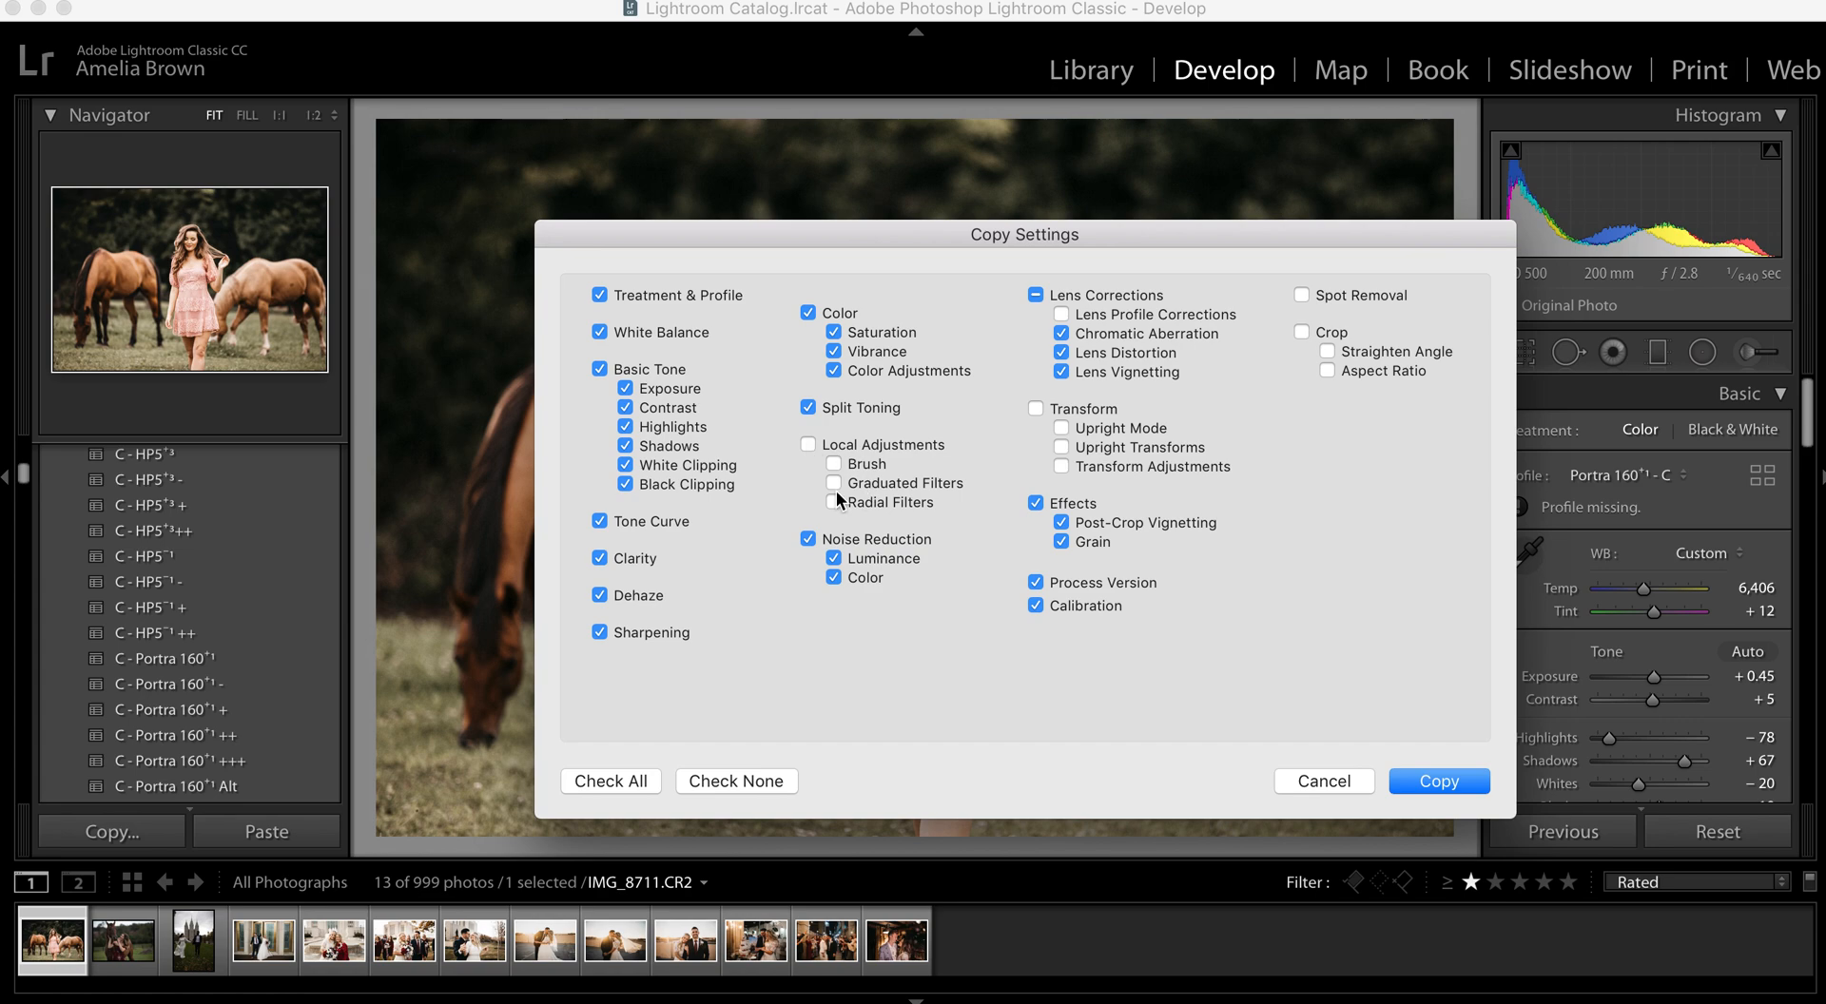
left_click(1452, 778)
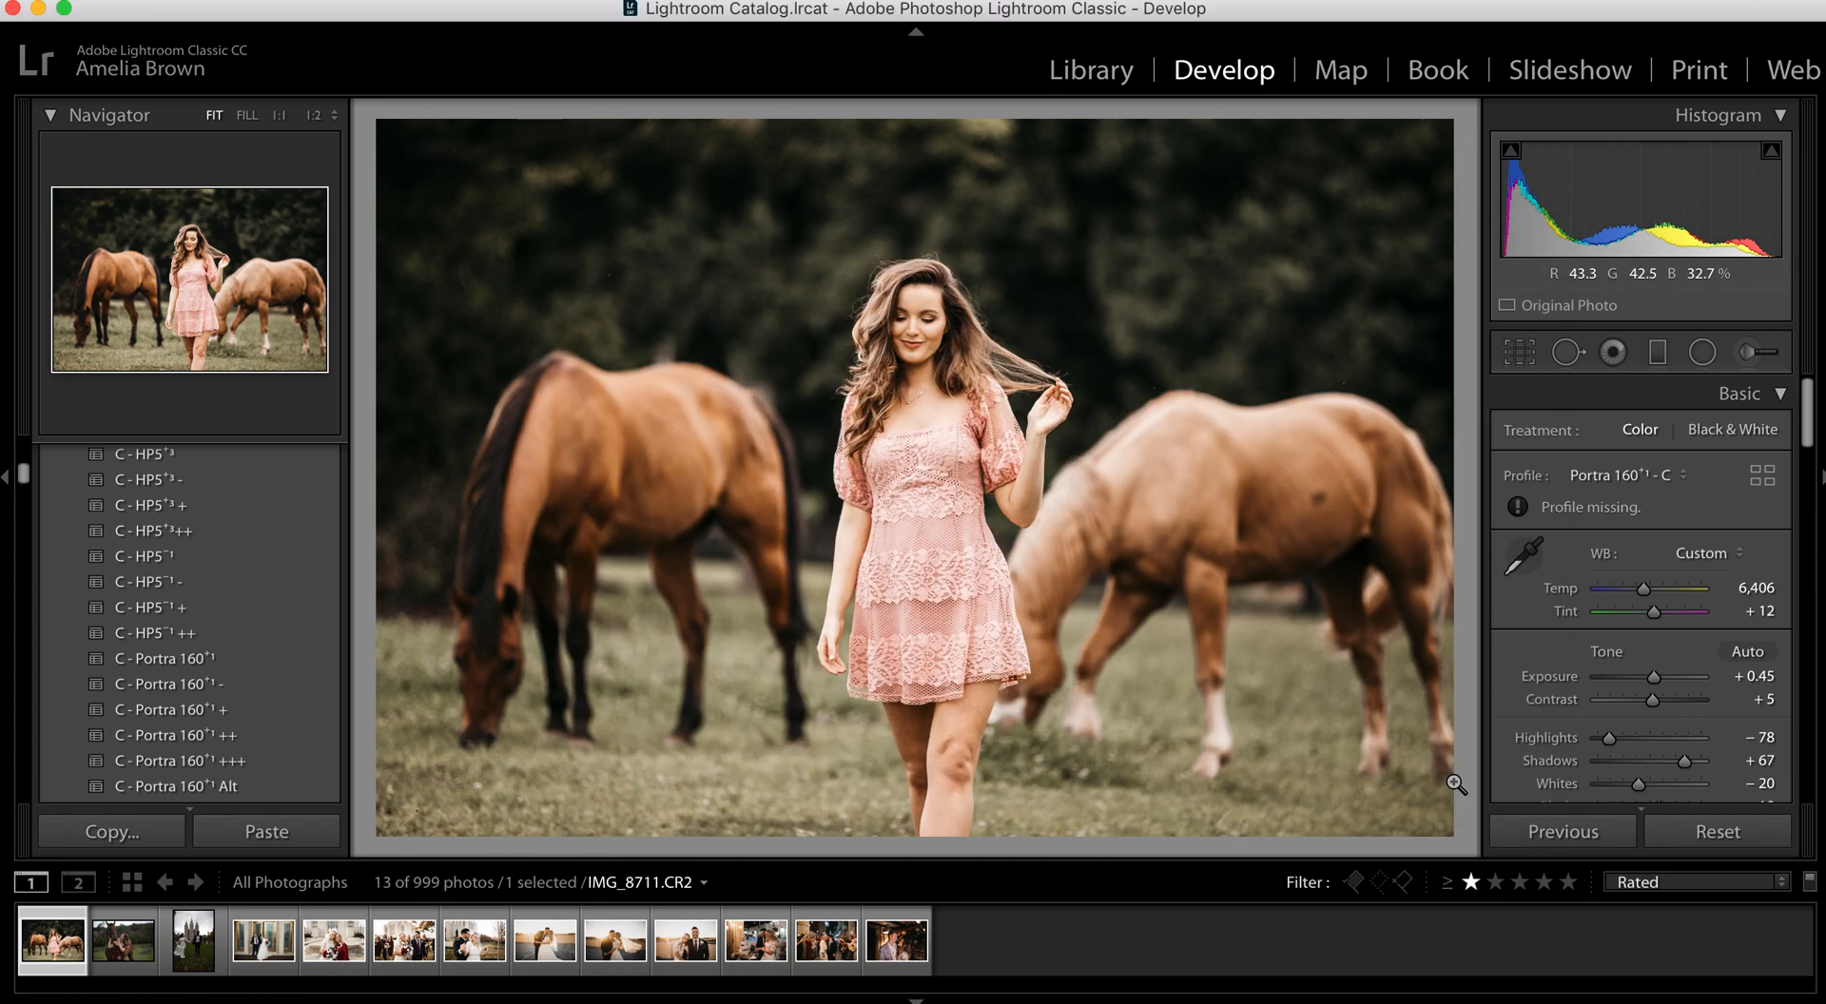
key("Right")
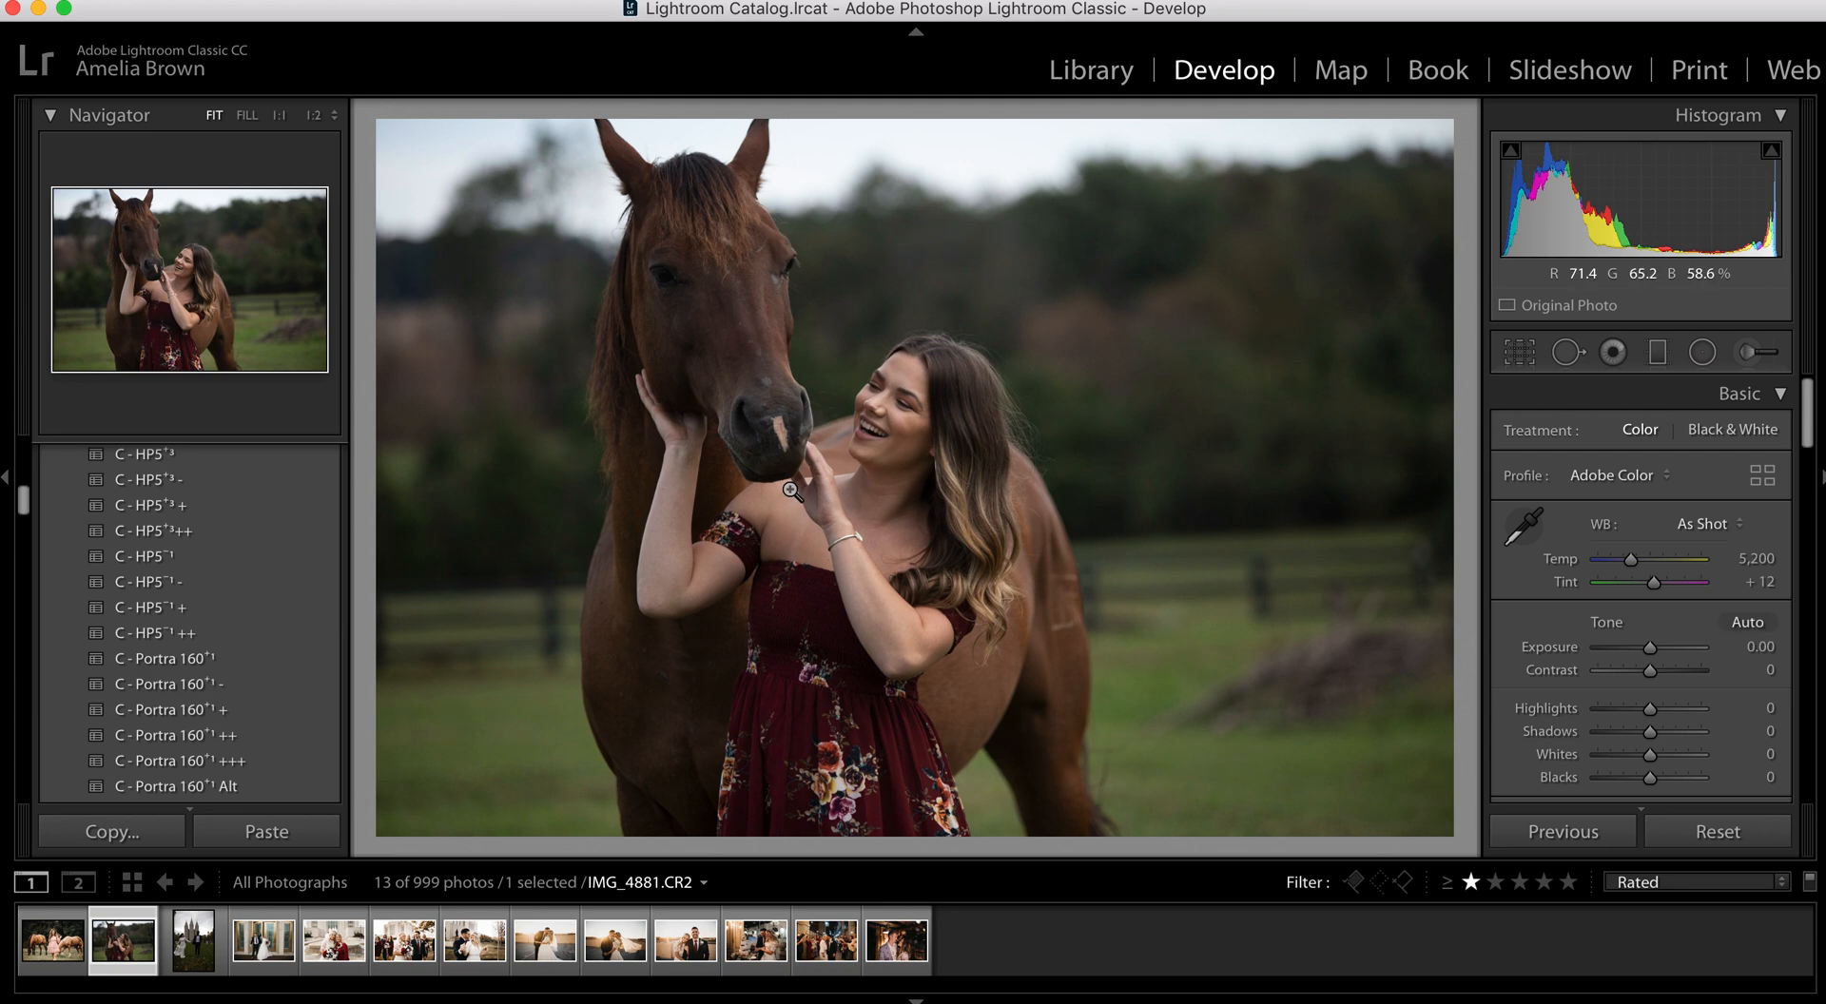
left_click(297, 829)
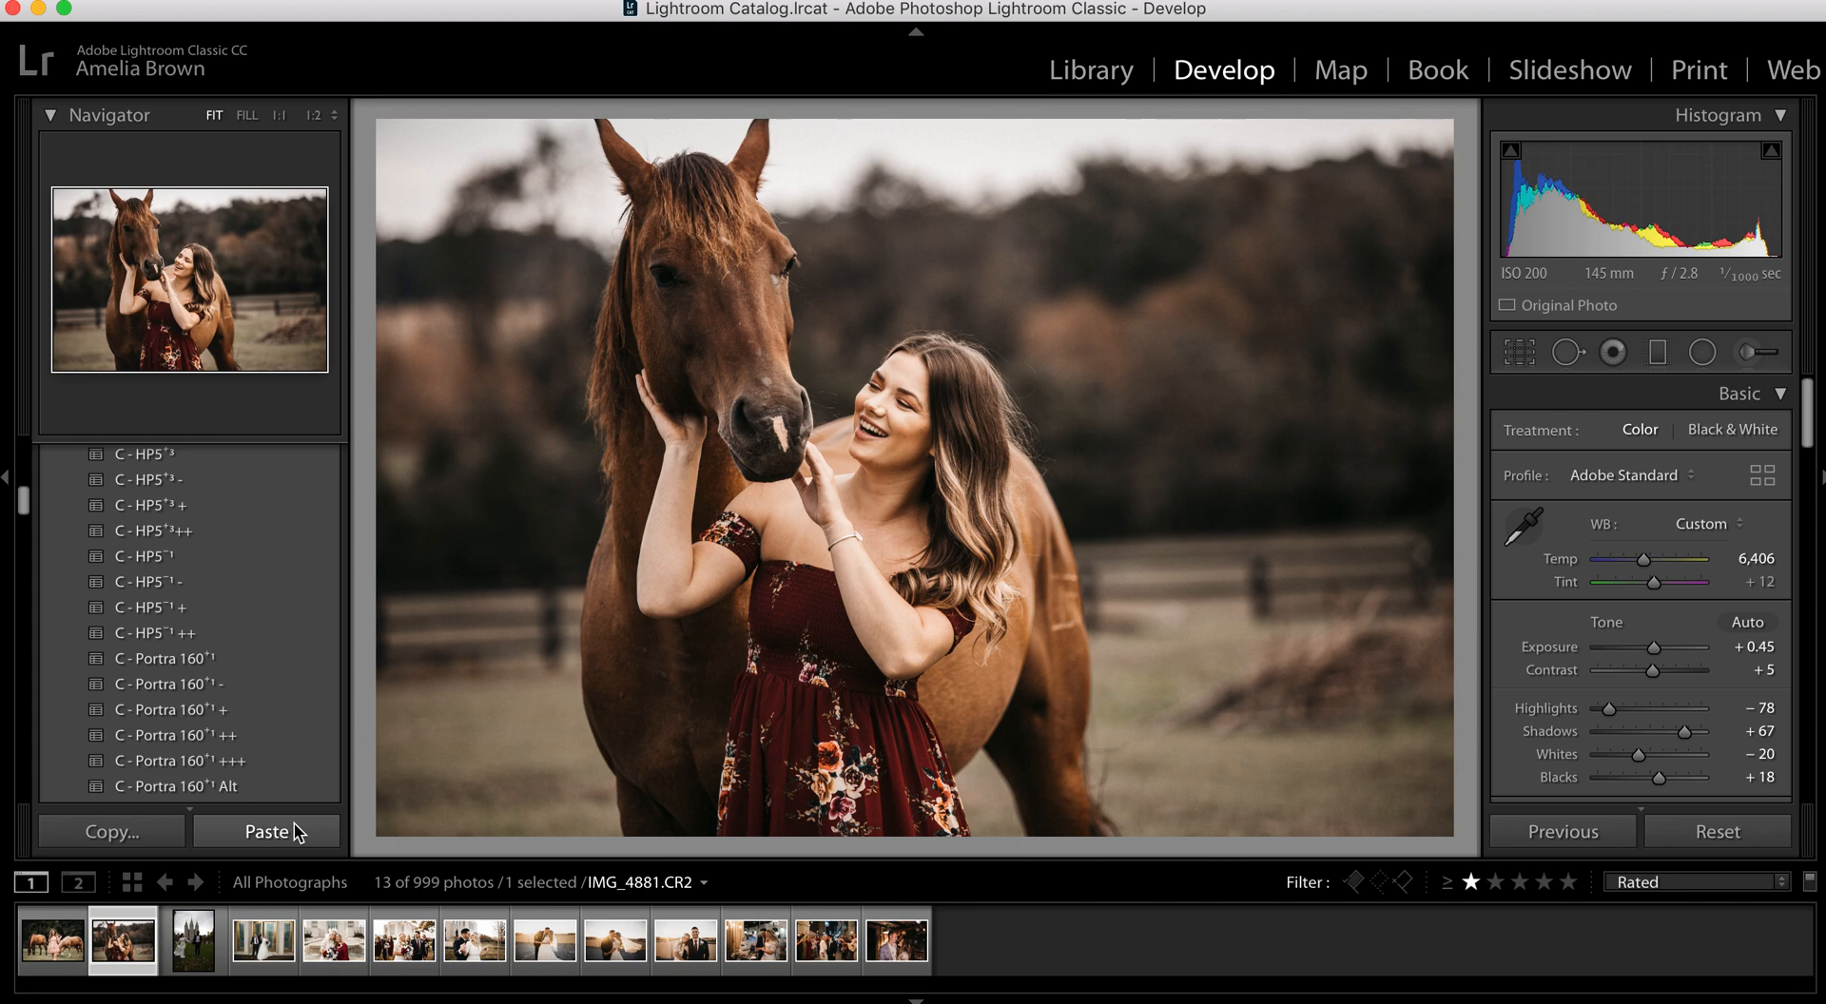
Clone out the mound in the field behind the horse with a size 79 brush, sampling the grass below, and compare with the original
key("q")
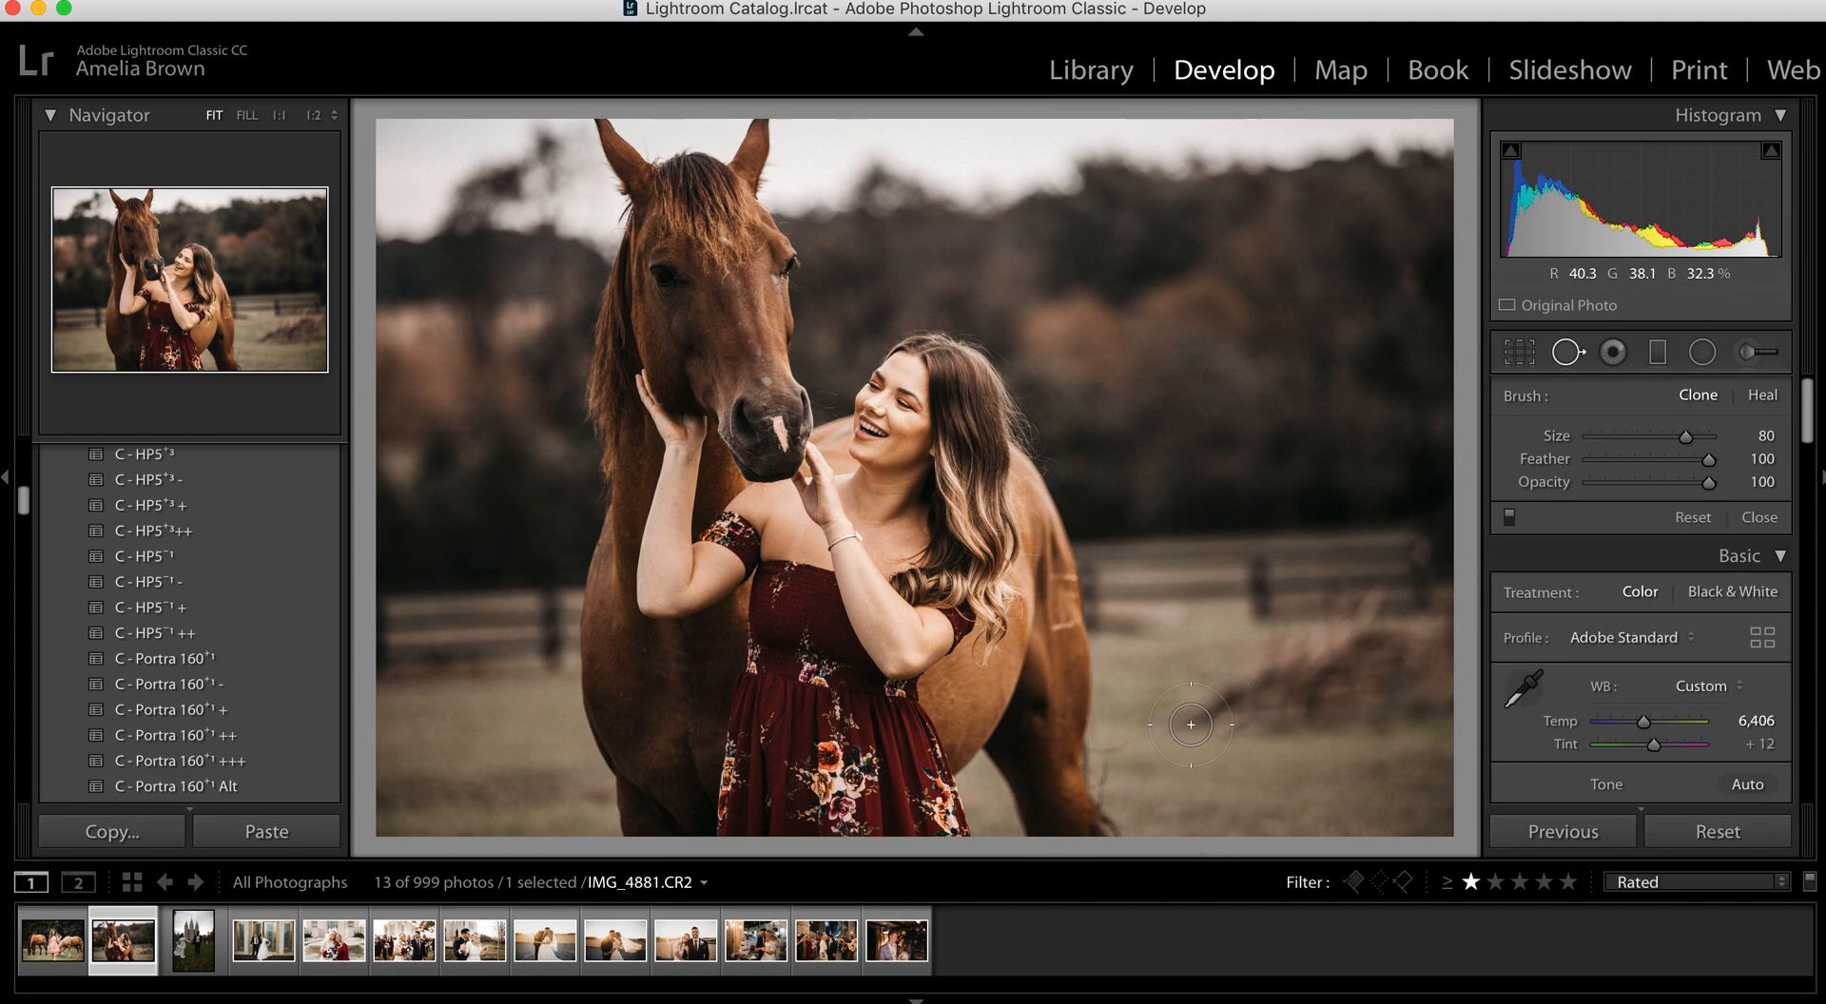
left_click_drag(1682, 438, 1681, 436)
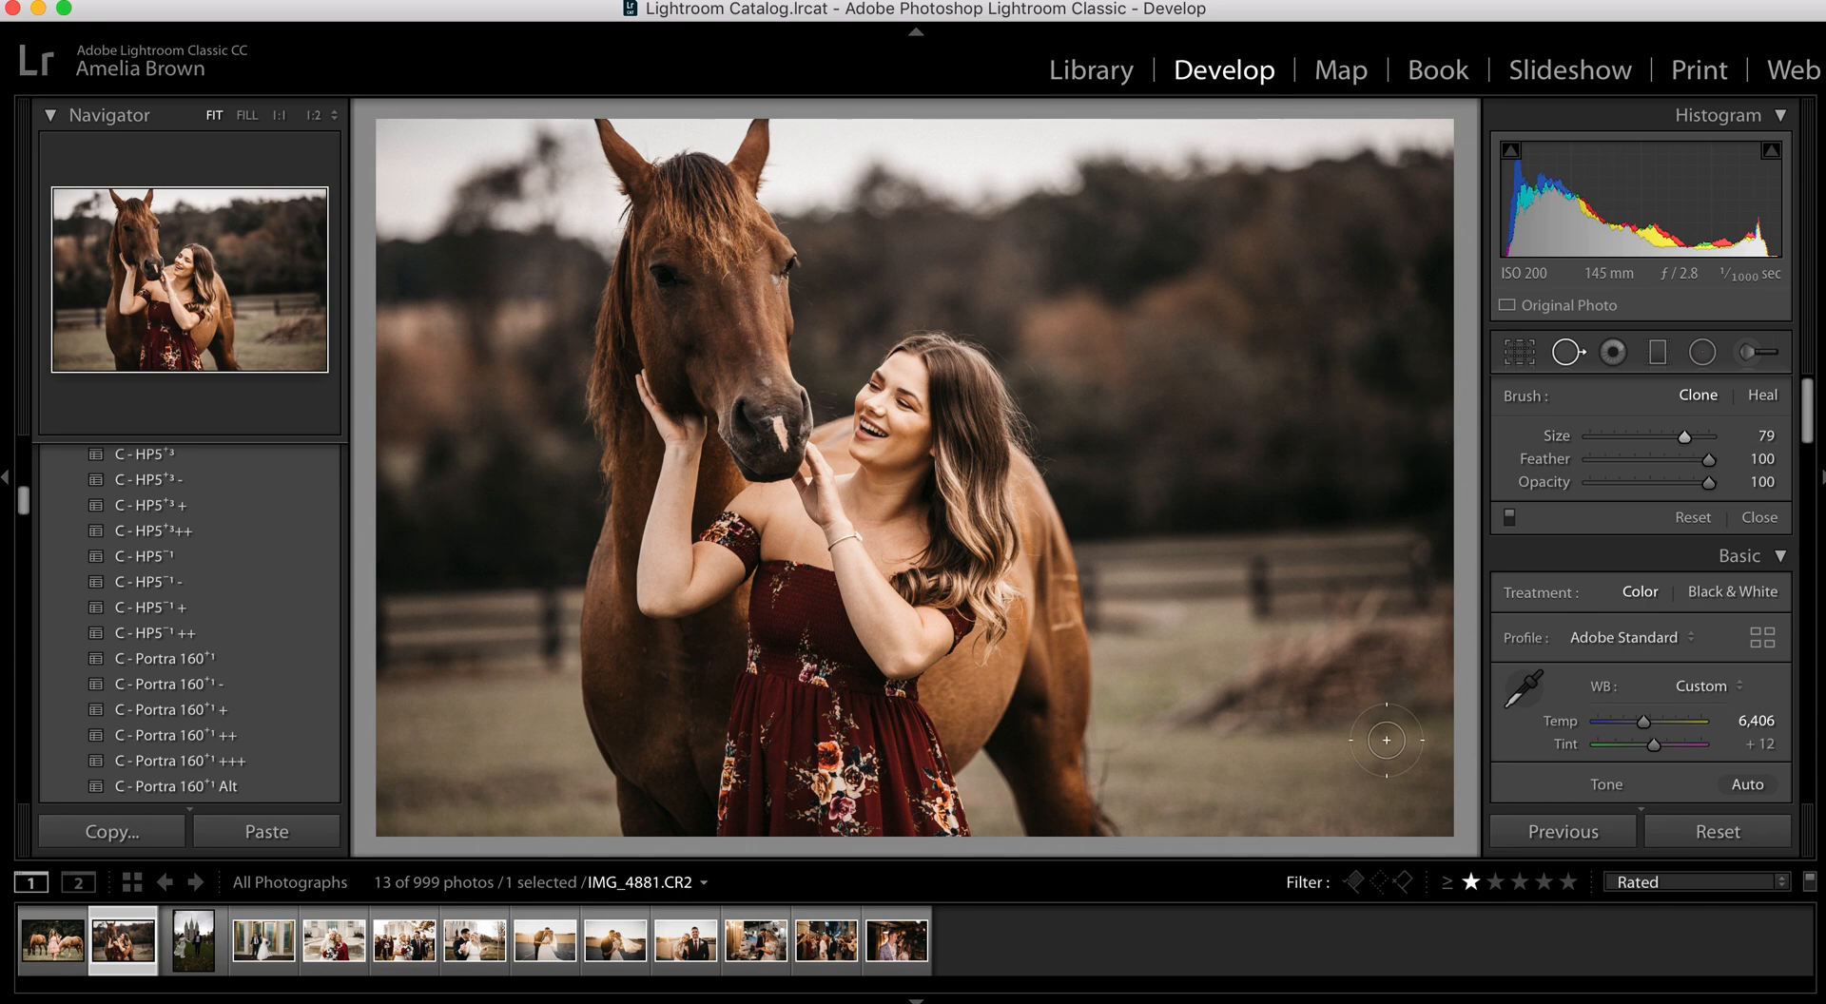
left_click_drag(1175, 715, 1467, 702)
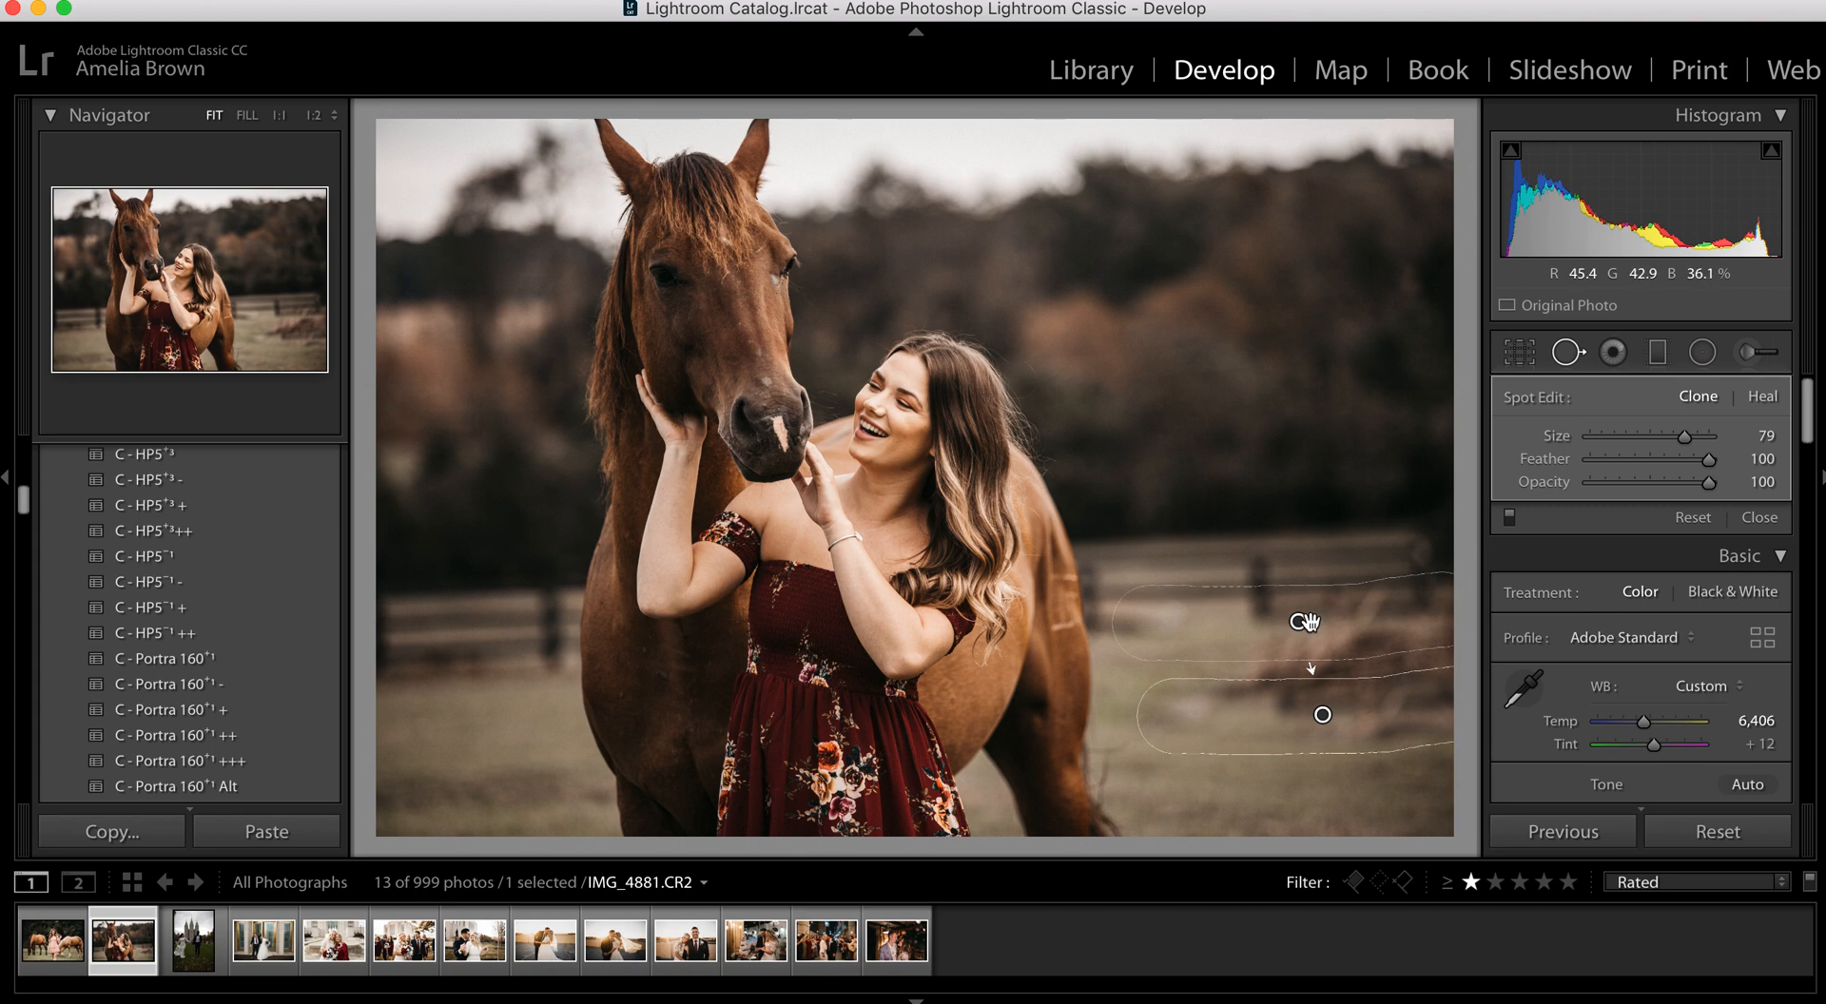
left_click_drag(1302, 622, 1308, 767)
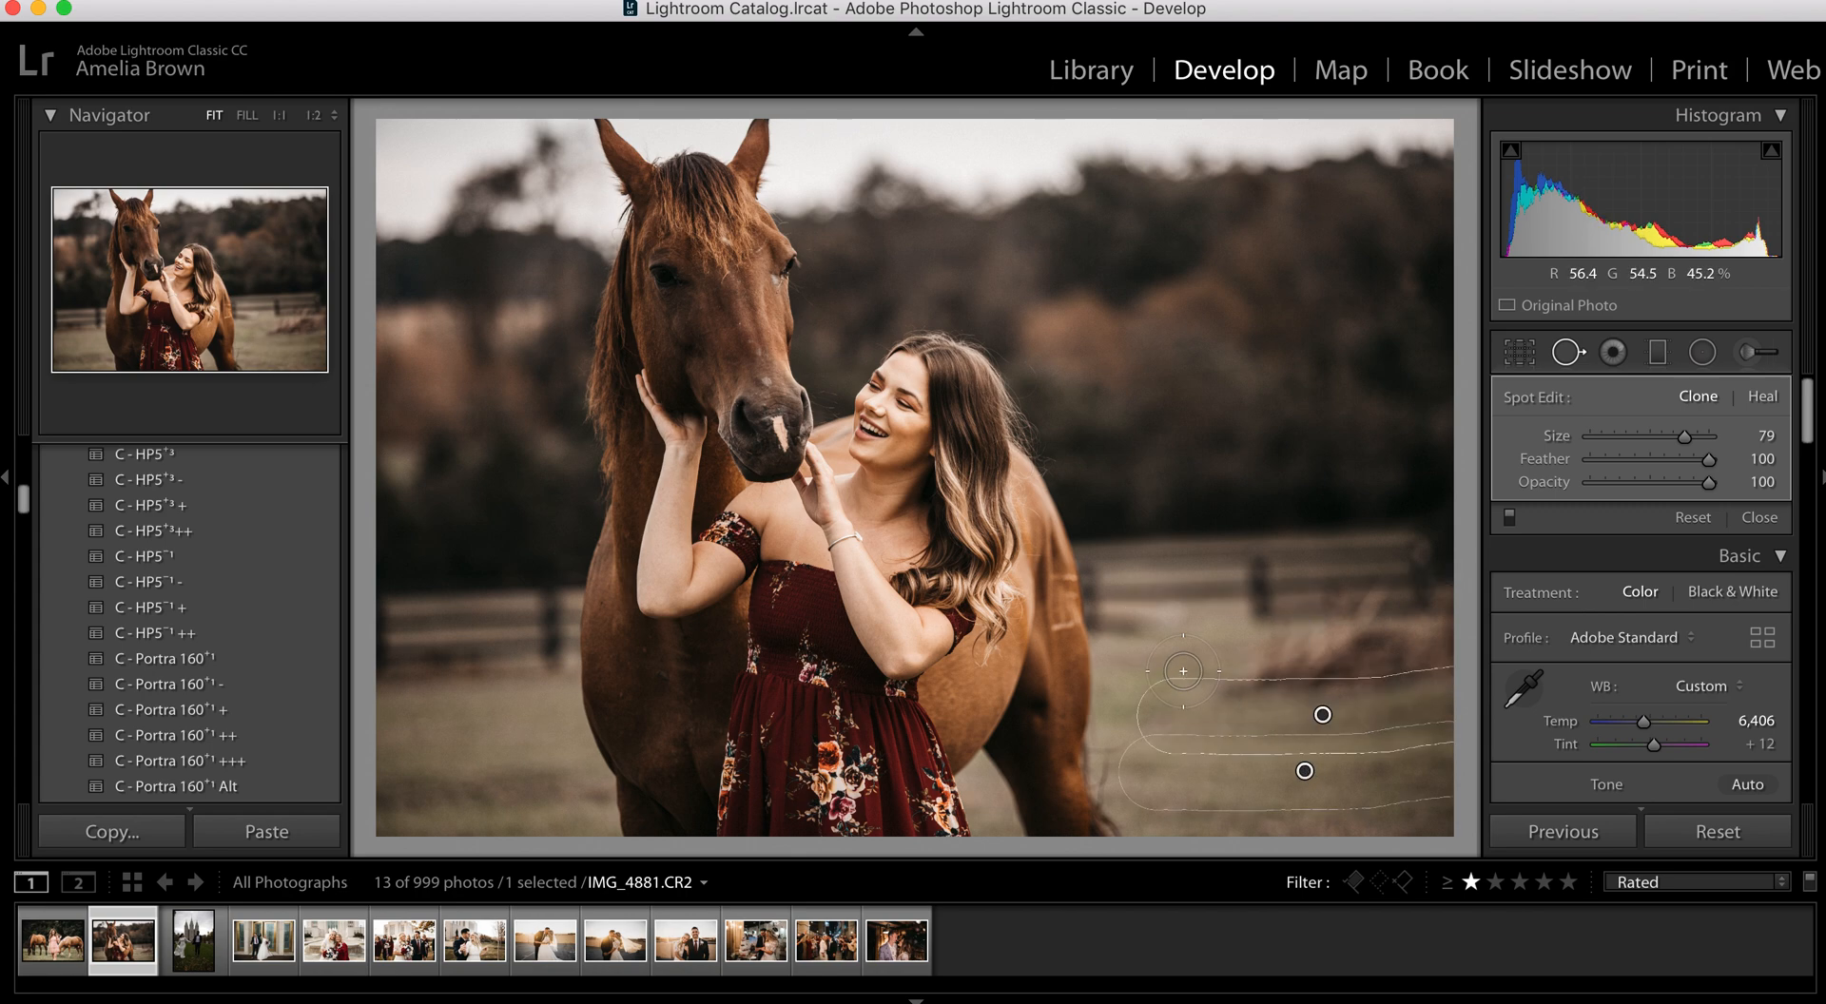
mouse_move(1182, 670)
left_mouse_down()
mouse_move(1472, 673)
mouse_move(1449, 659)
left_mouse_up()
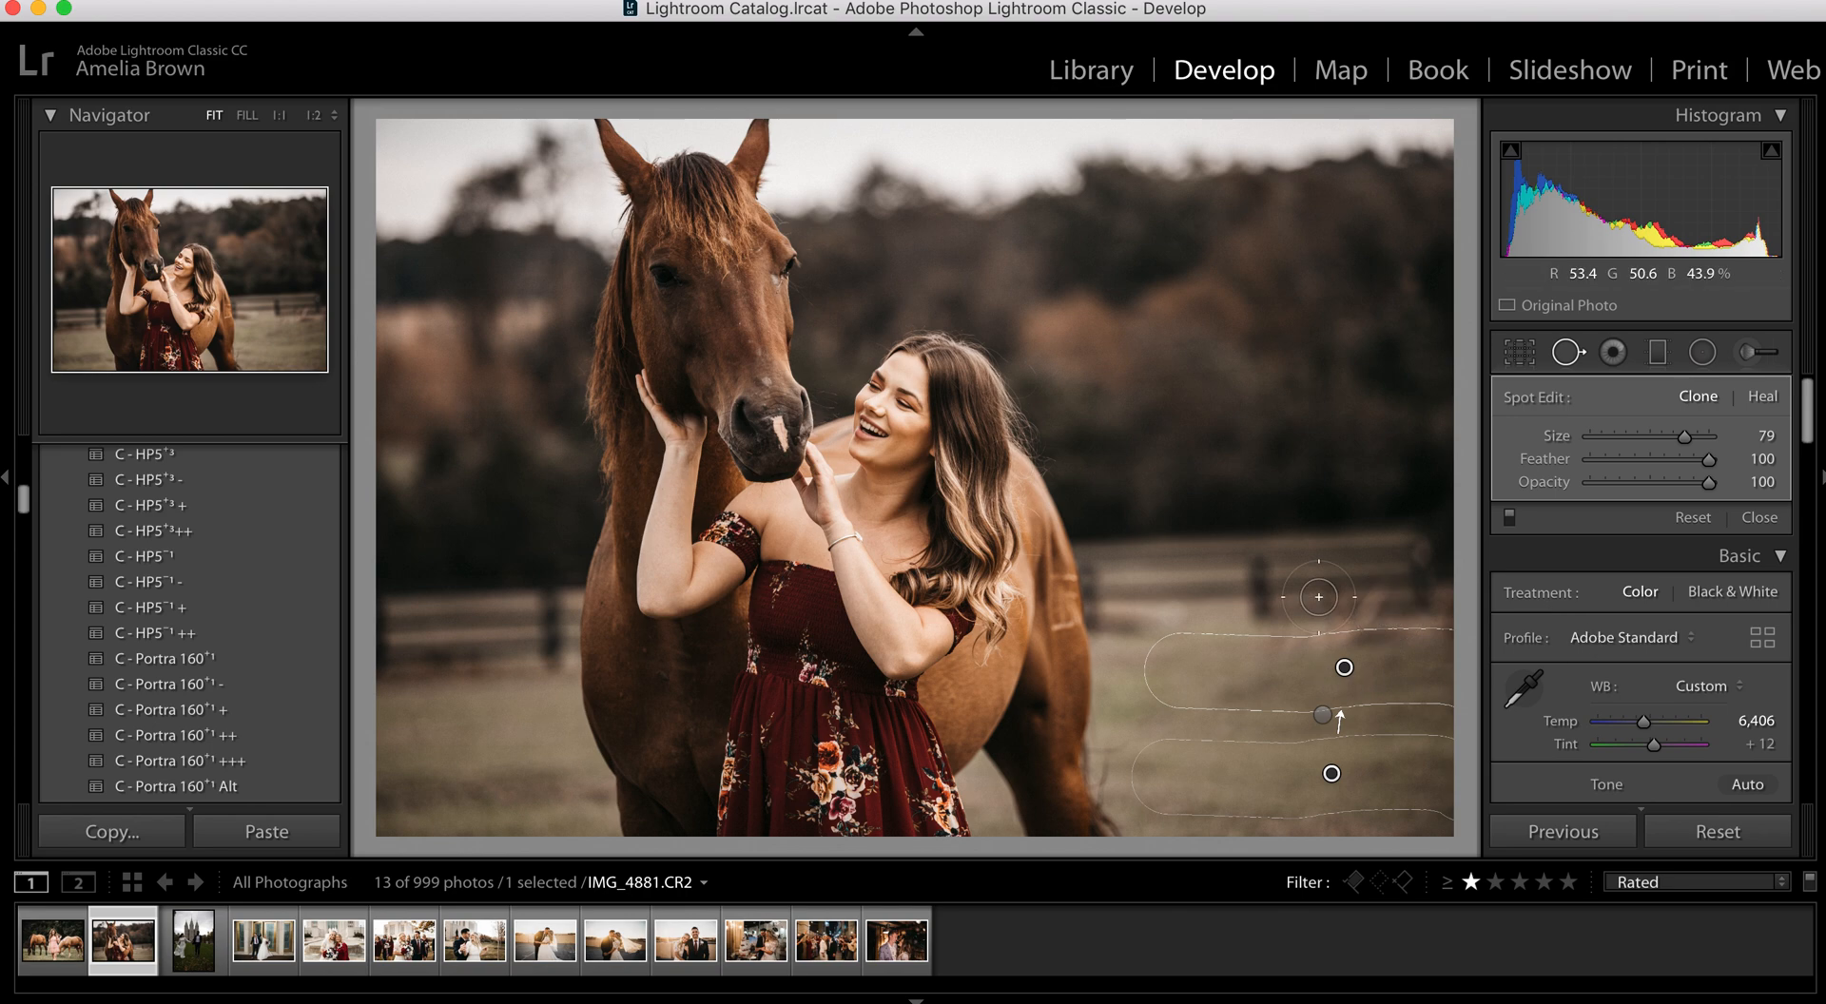
key("q")
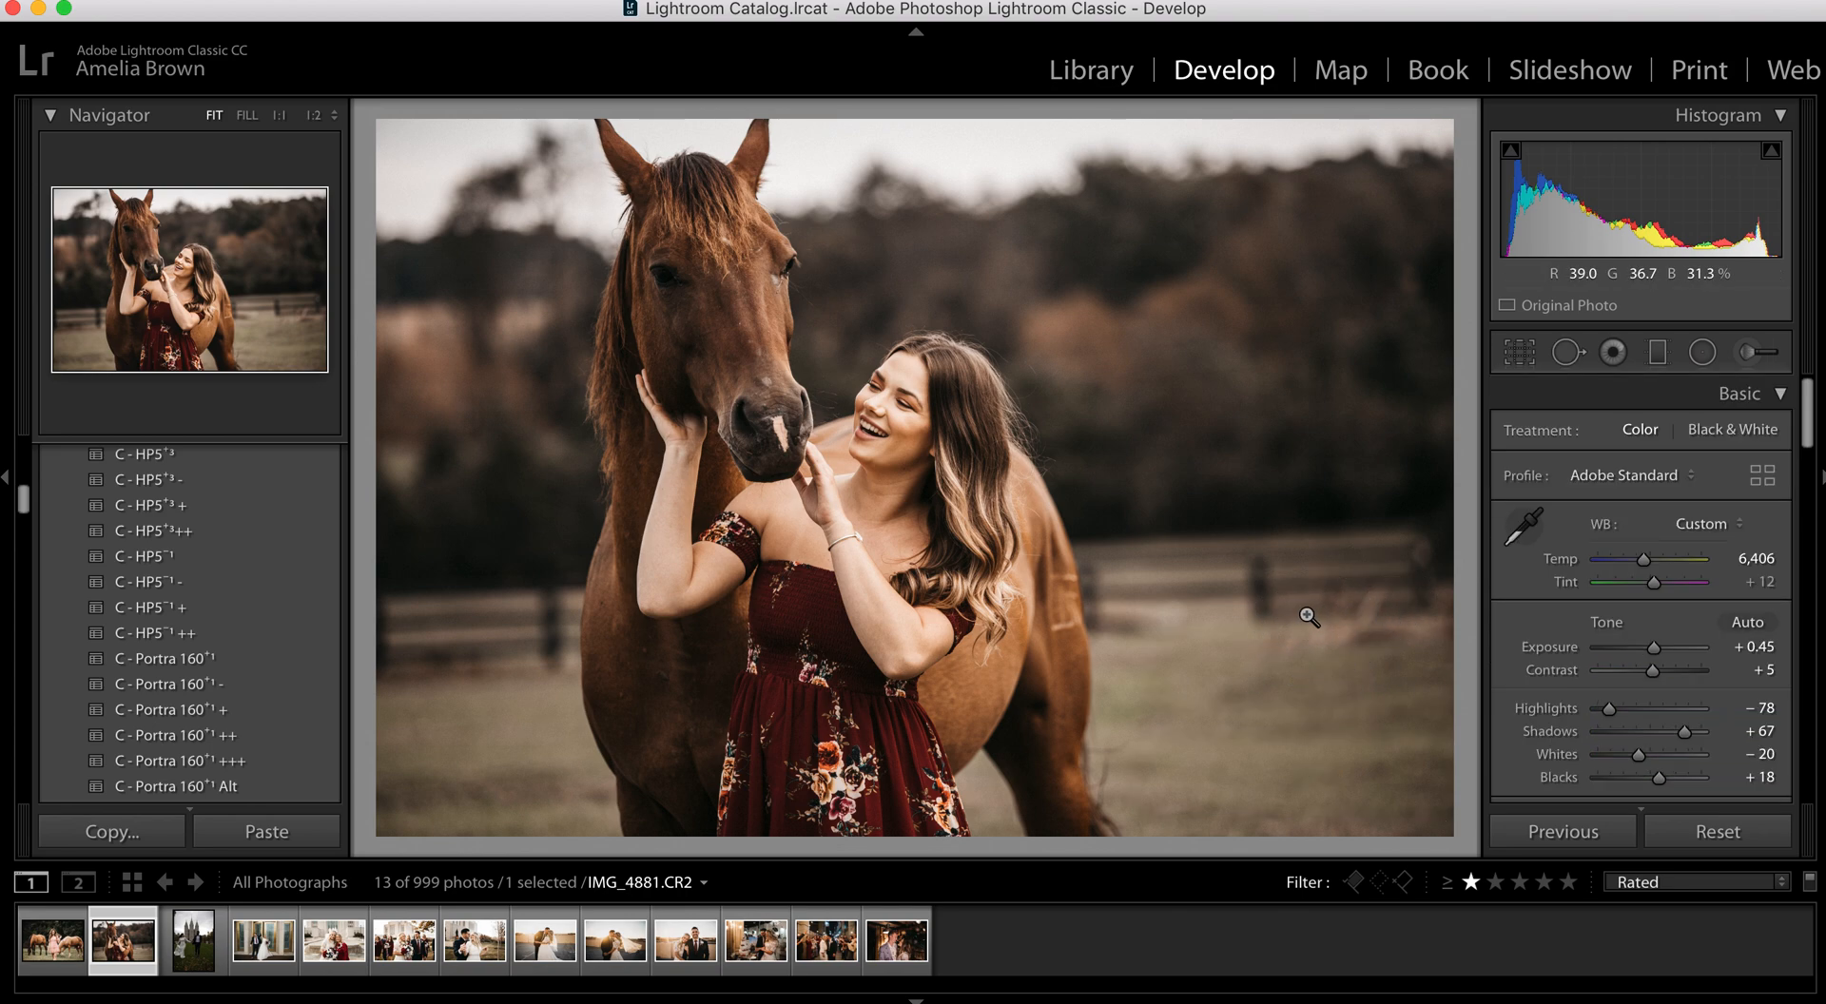
key("backslash")
key("backslash")
Paste the copied settings onto IMG_1430.CR2 and set its exposure to +0.80 and shadows to +77
key("Right")
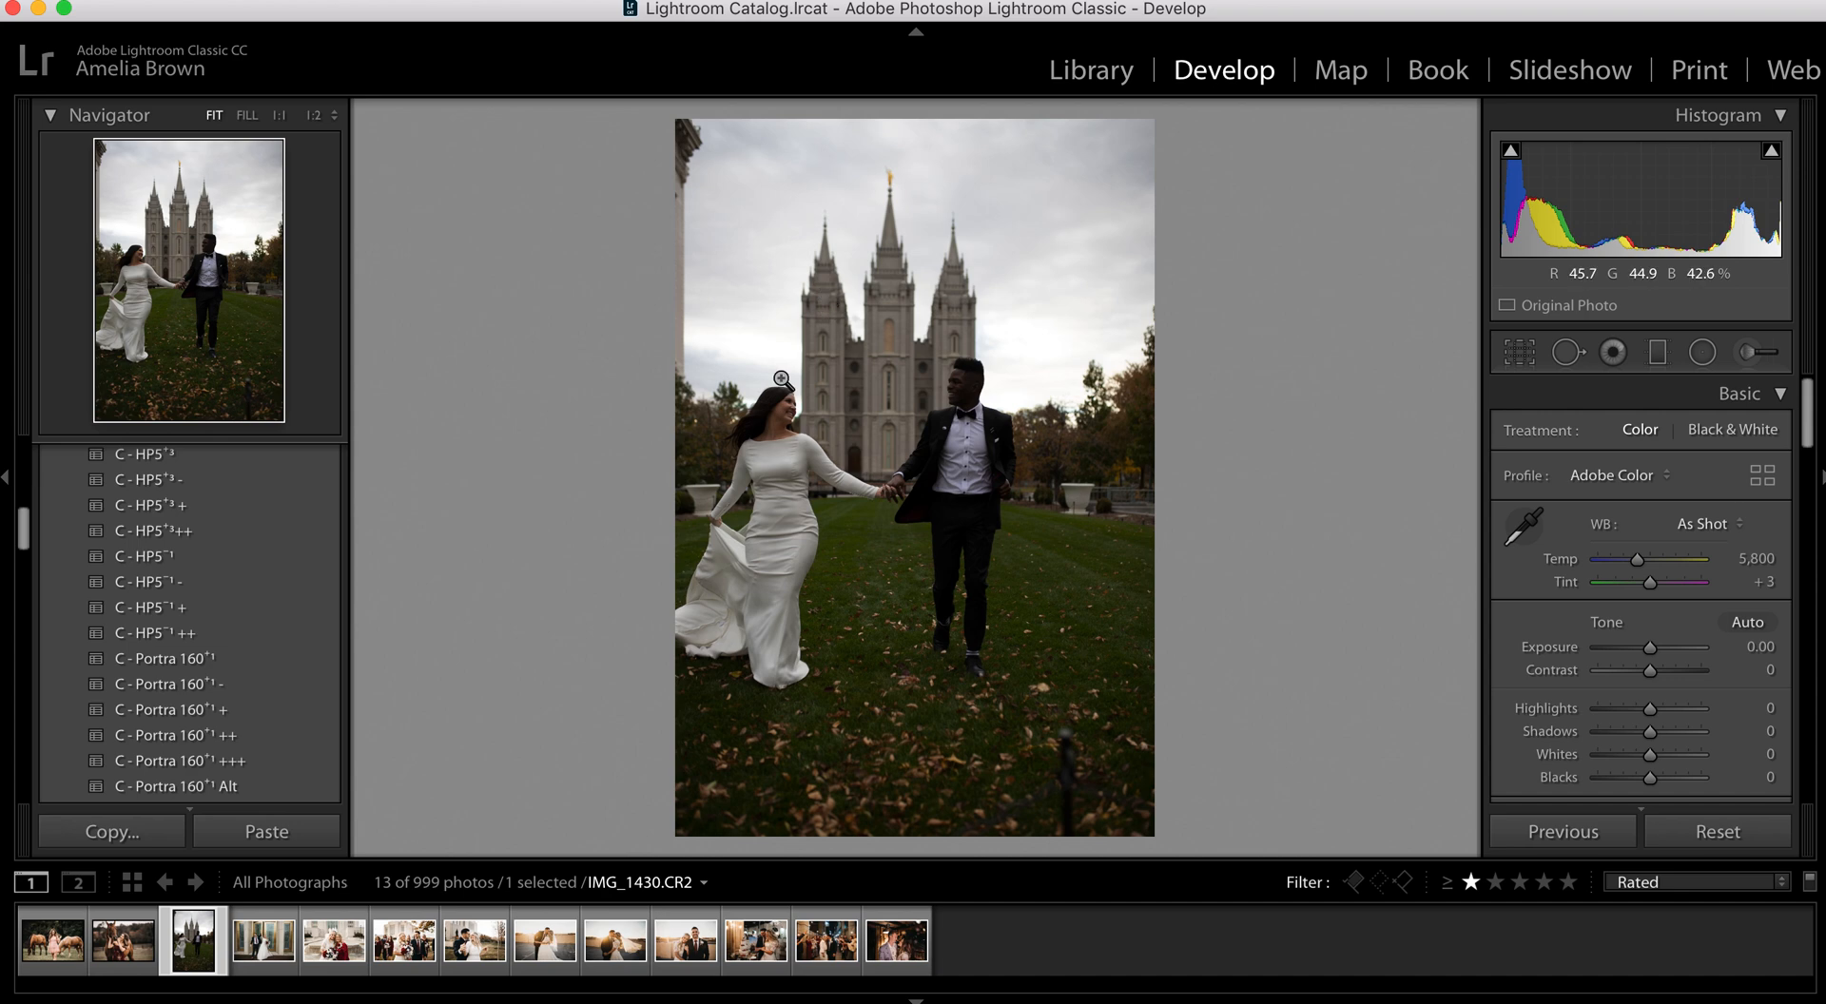
left_click(274, 832)
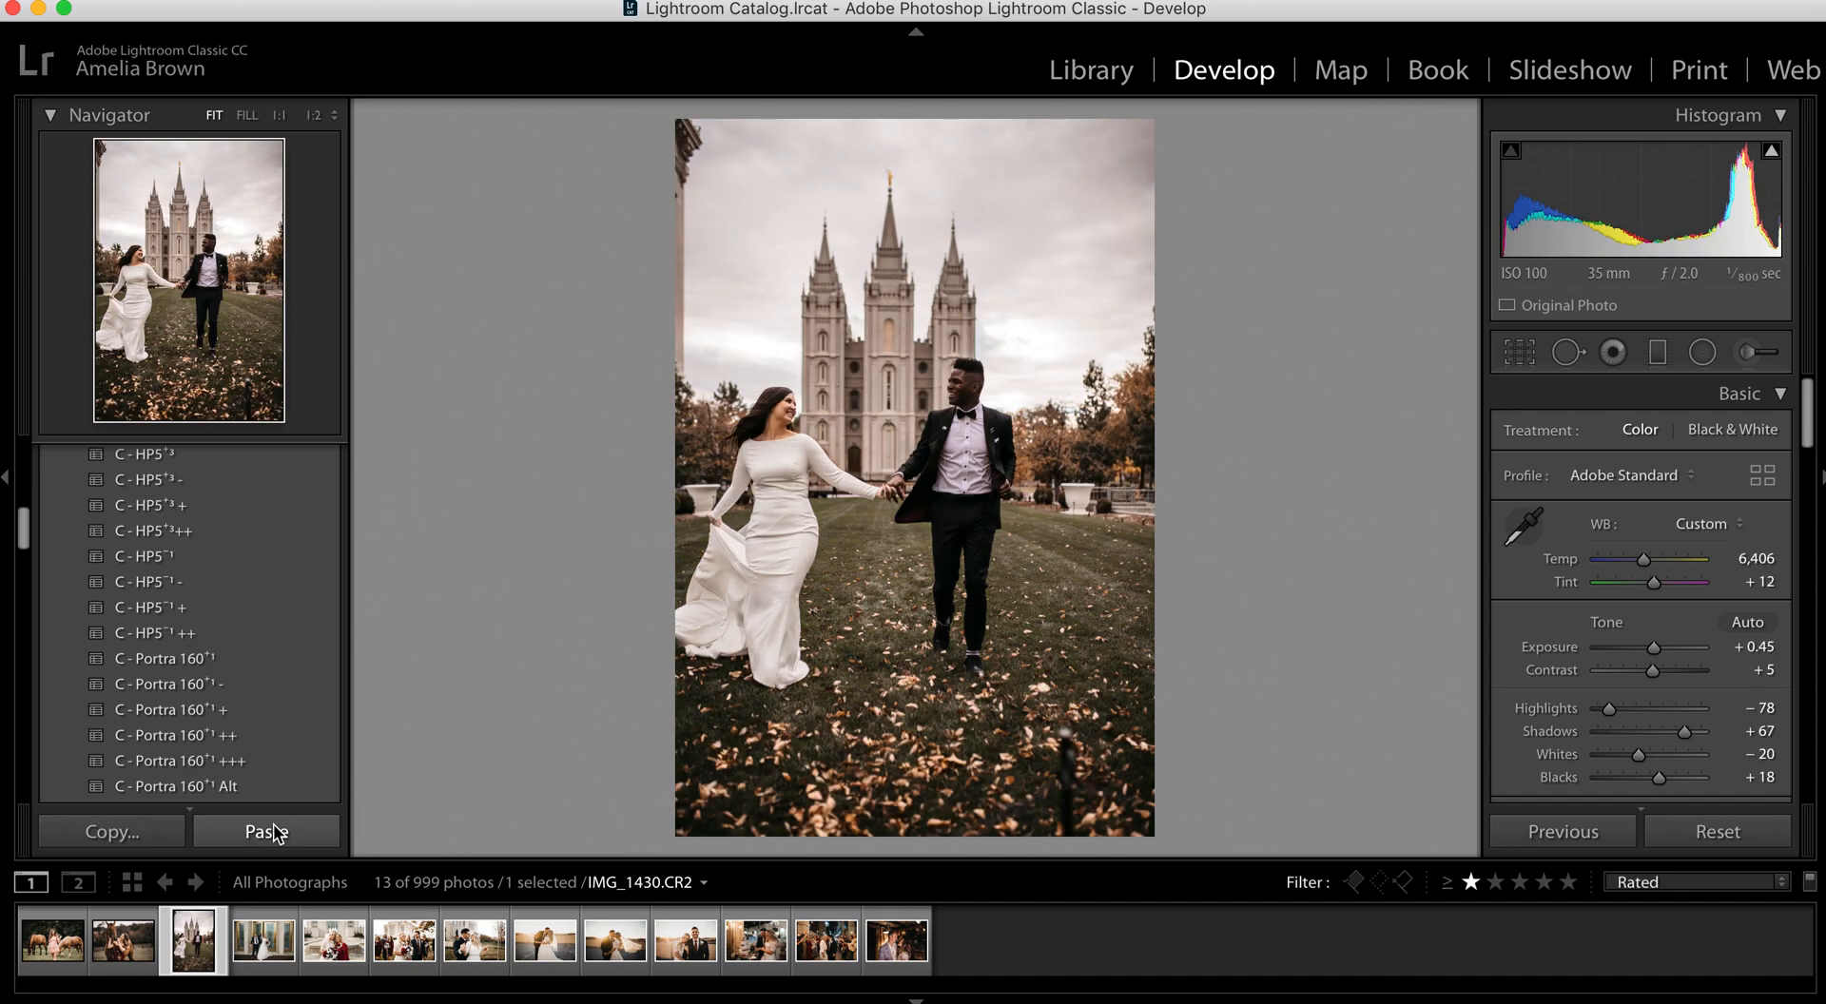
left_click_drag(1655, 648, 1659, 650)
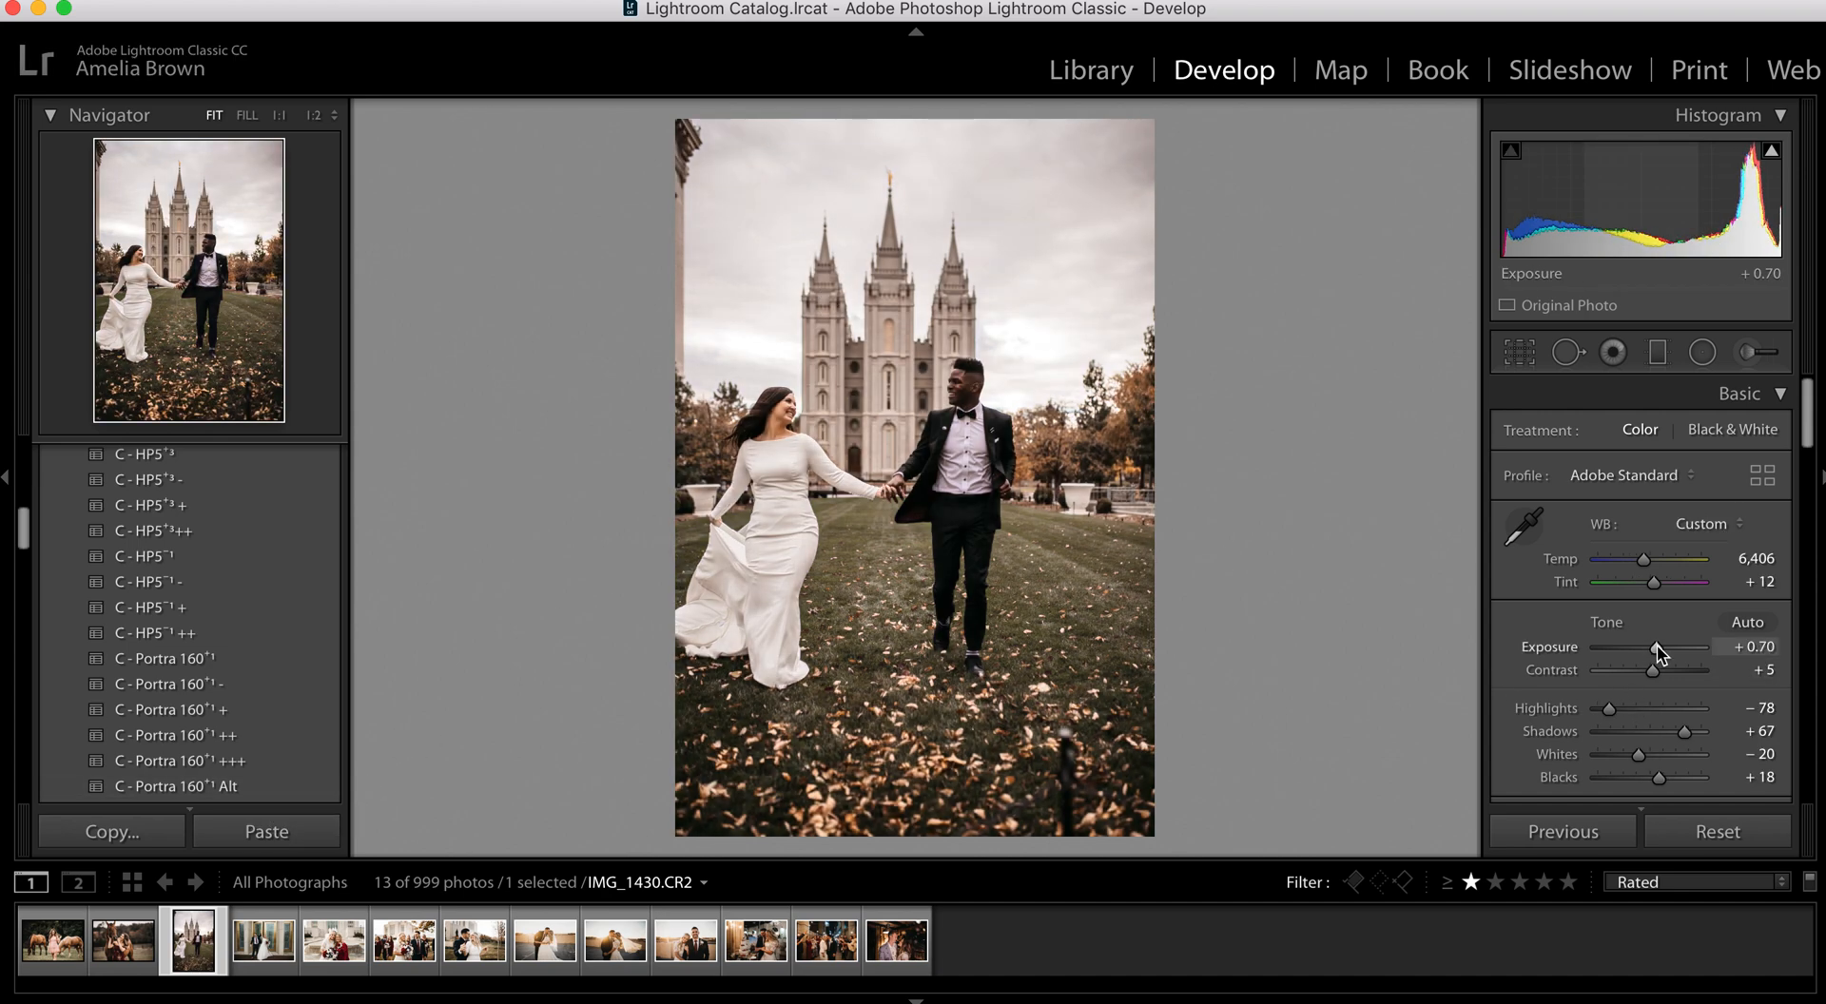
left_click_drag(1681, 731, 1685, 732)
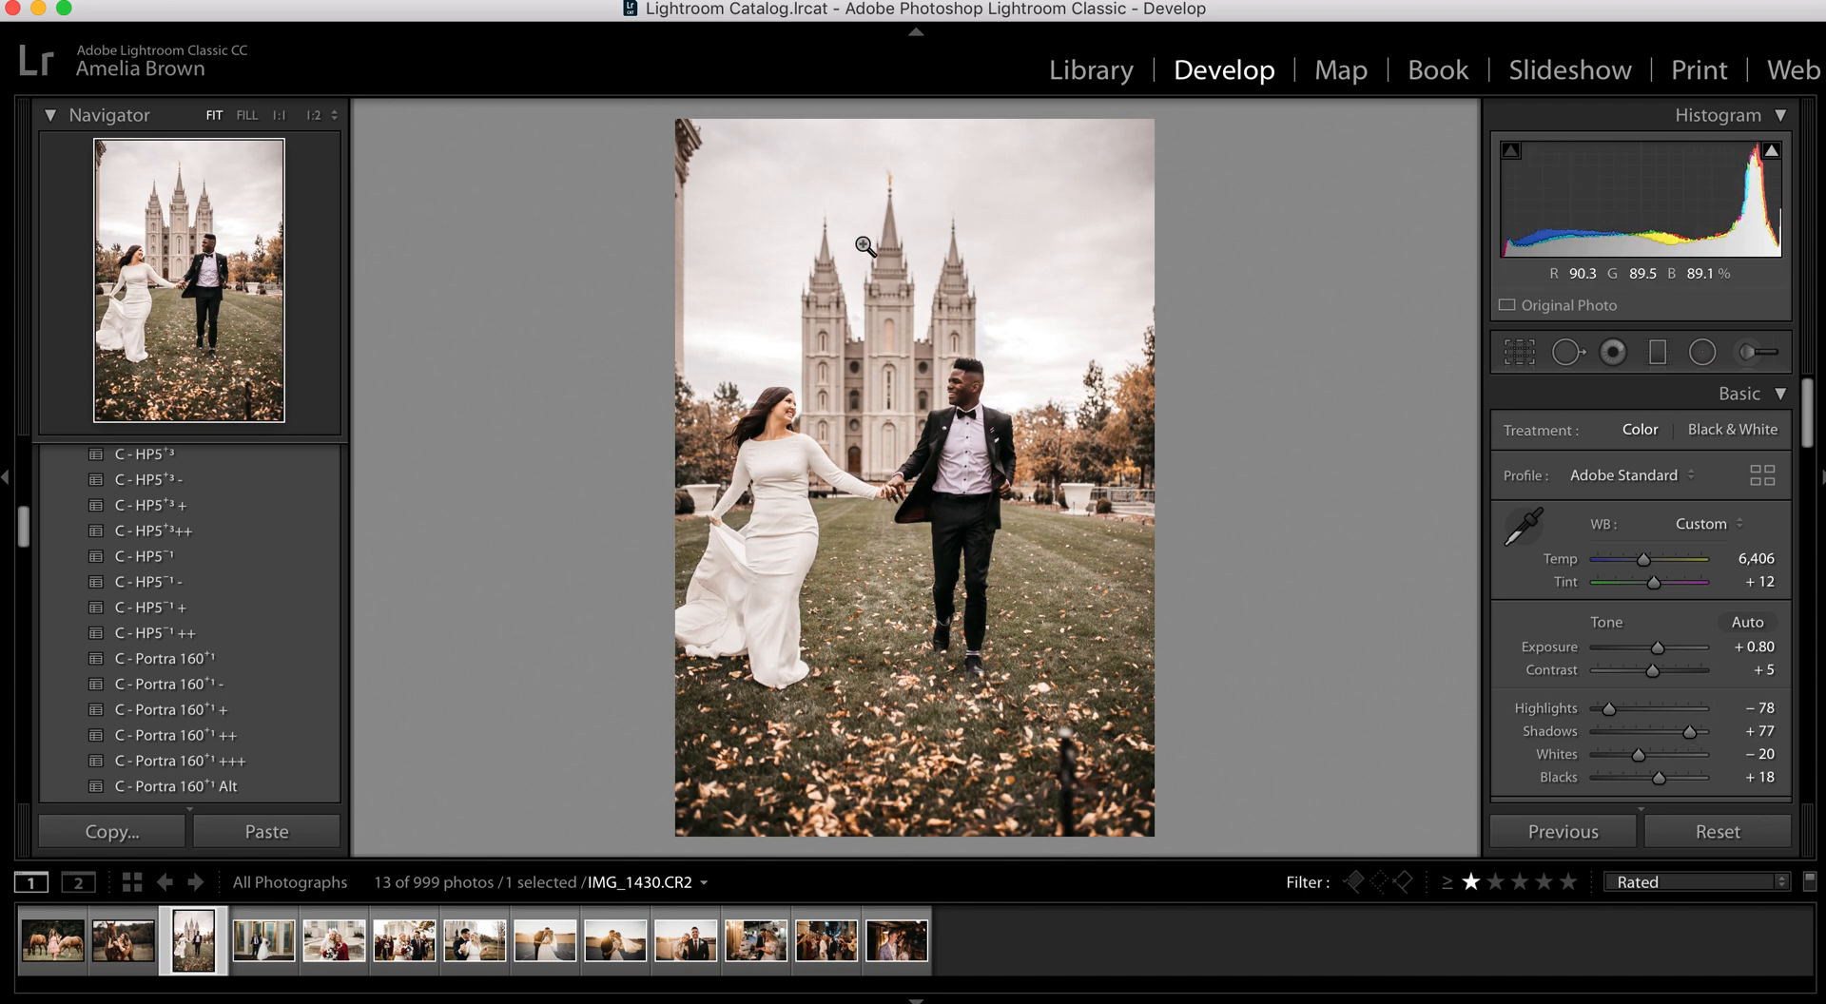
Crop the temple photo slightly inward from its lower-right corner, keeping the original aspect ratio
left_click(1519, 352)
left_click_drag(1155, 841, 1141, 826)
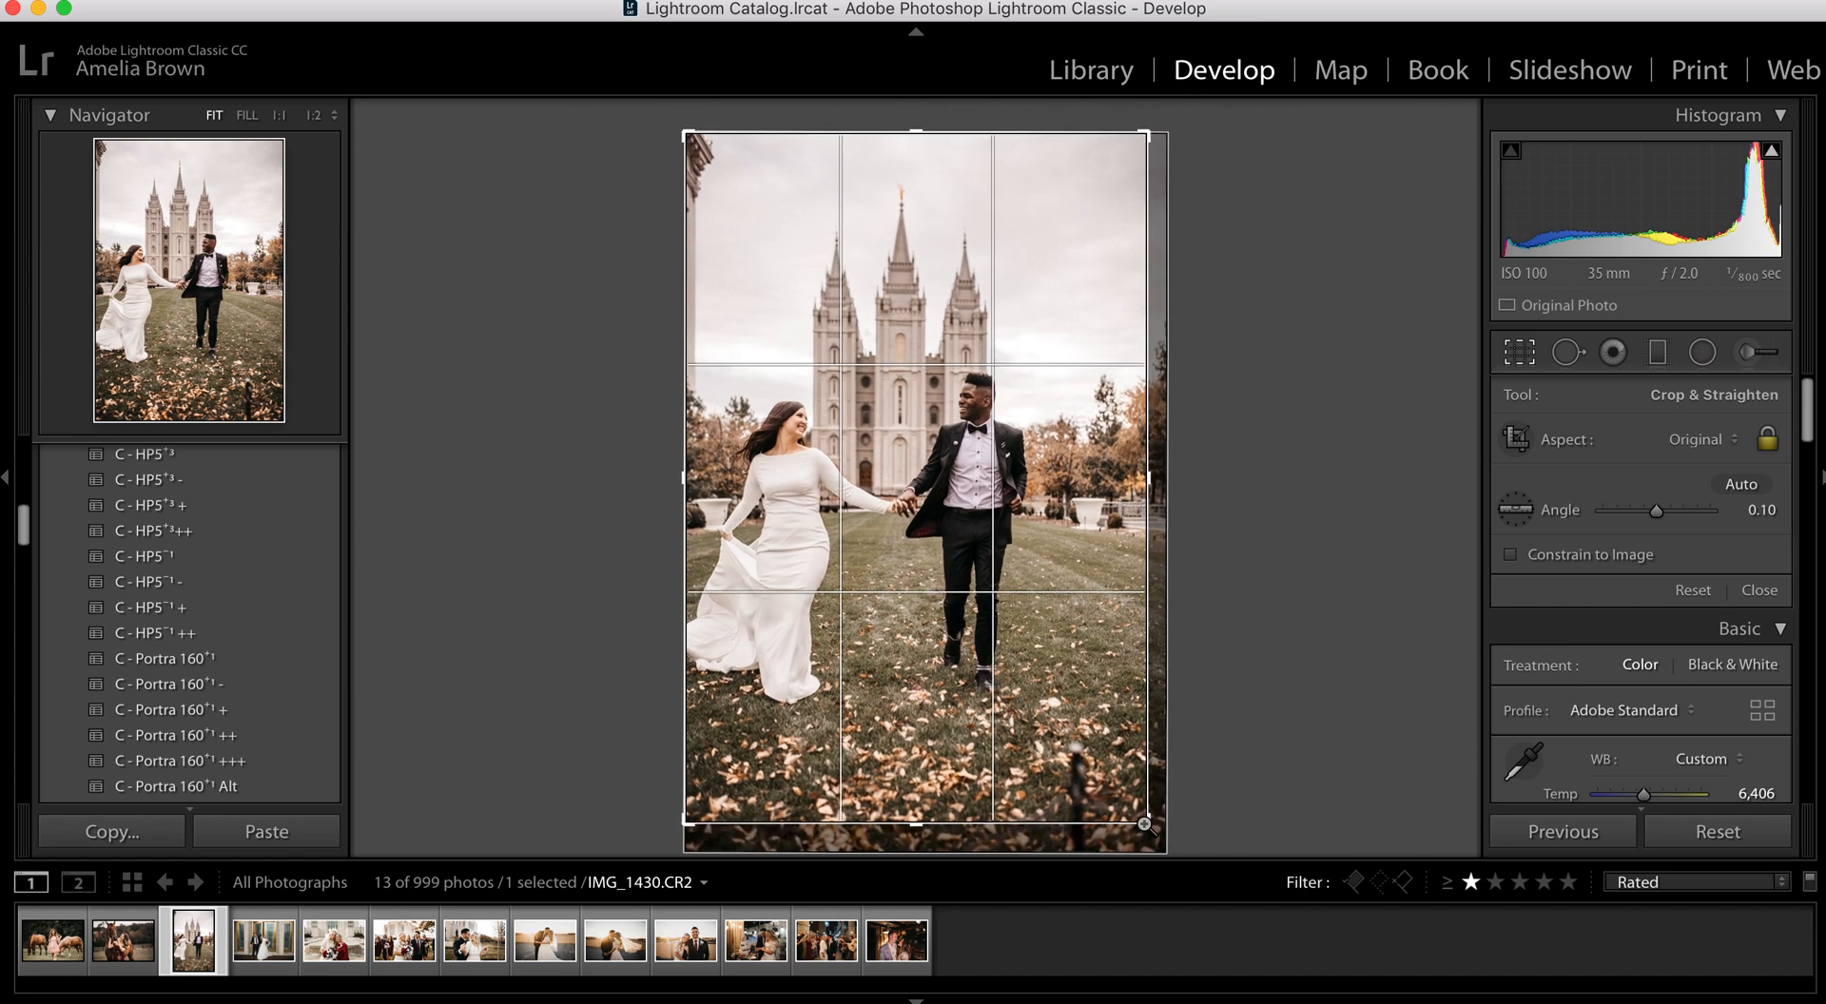
key("Return")
Clone out the dark post in the leaf-covered grass near the lower-right corner of the temple photo
key("q")
mouse_move(1081, 764)
left_mouse_down()
mouse_move(1075, 845)
mouse_move(1068, 791)
left_mouse_up()
left_click_drag(1202, 755, 1214, 750)
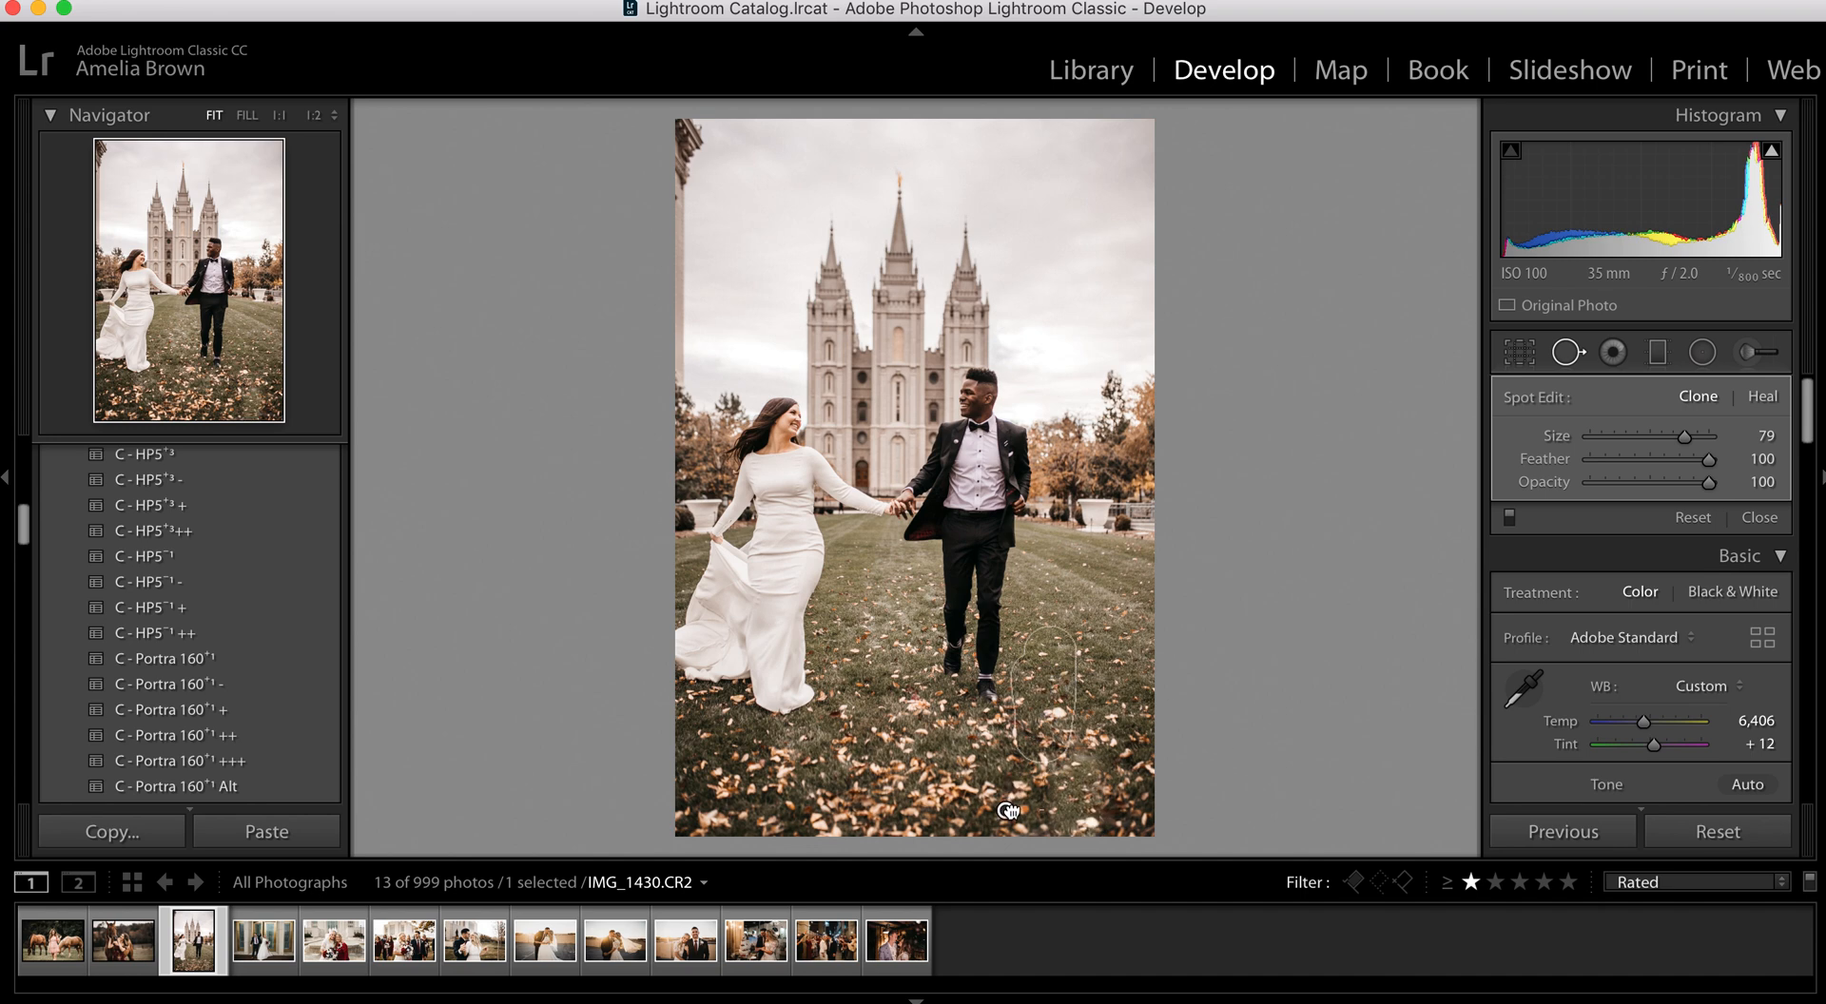
key("q")
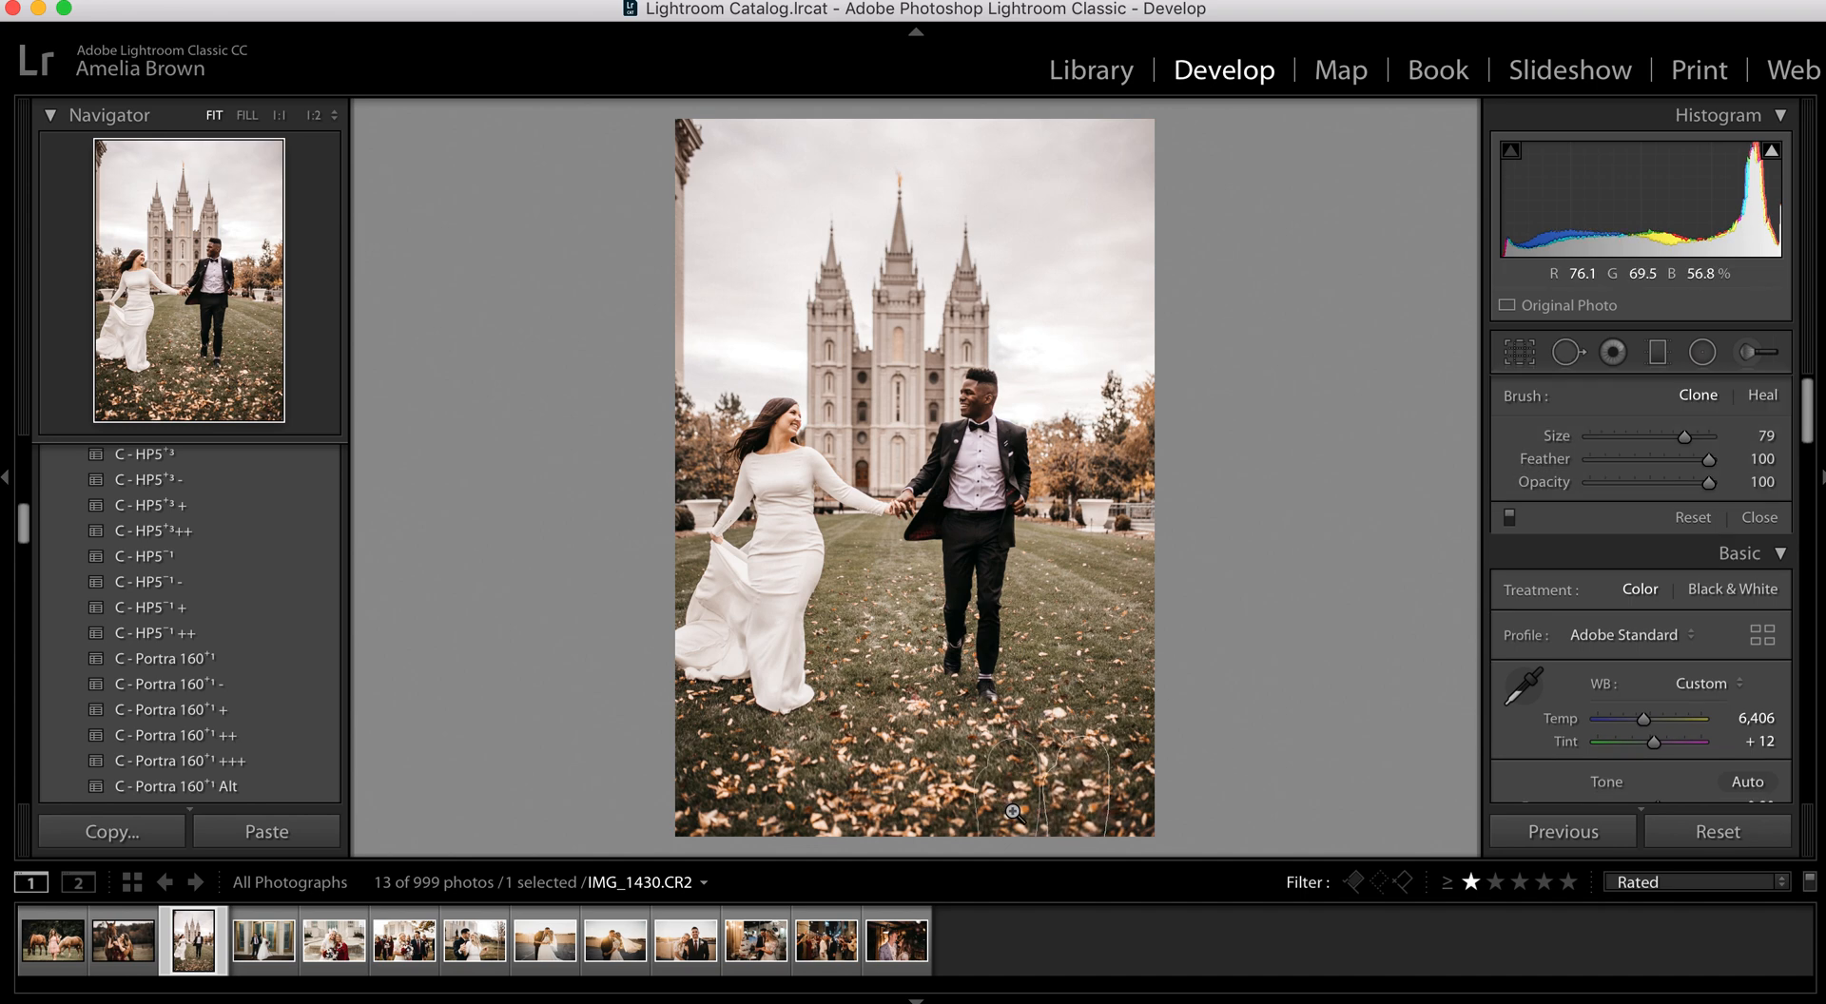
Check the temple photo against its original and up close on the couple, and set its exposure to +0.90
key("backslash")
key("backslash")
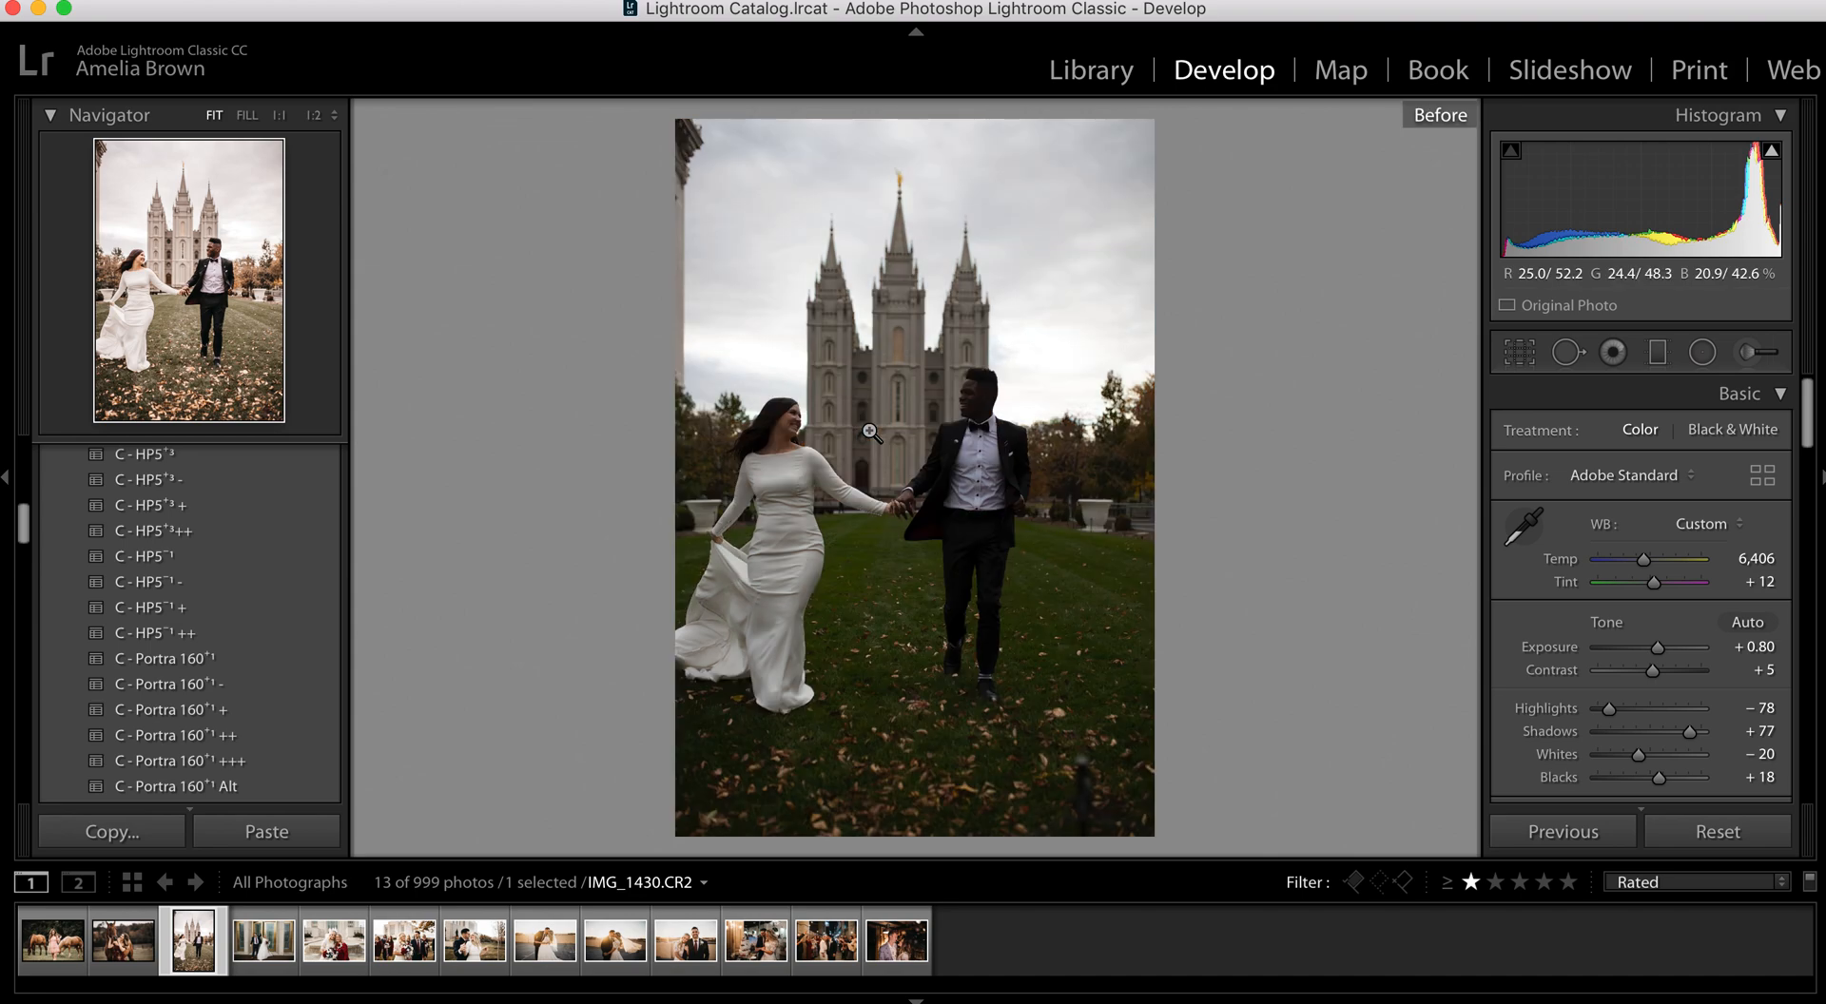
key("backslash")
key("backslash")
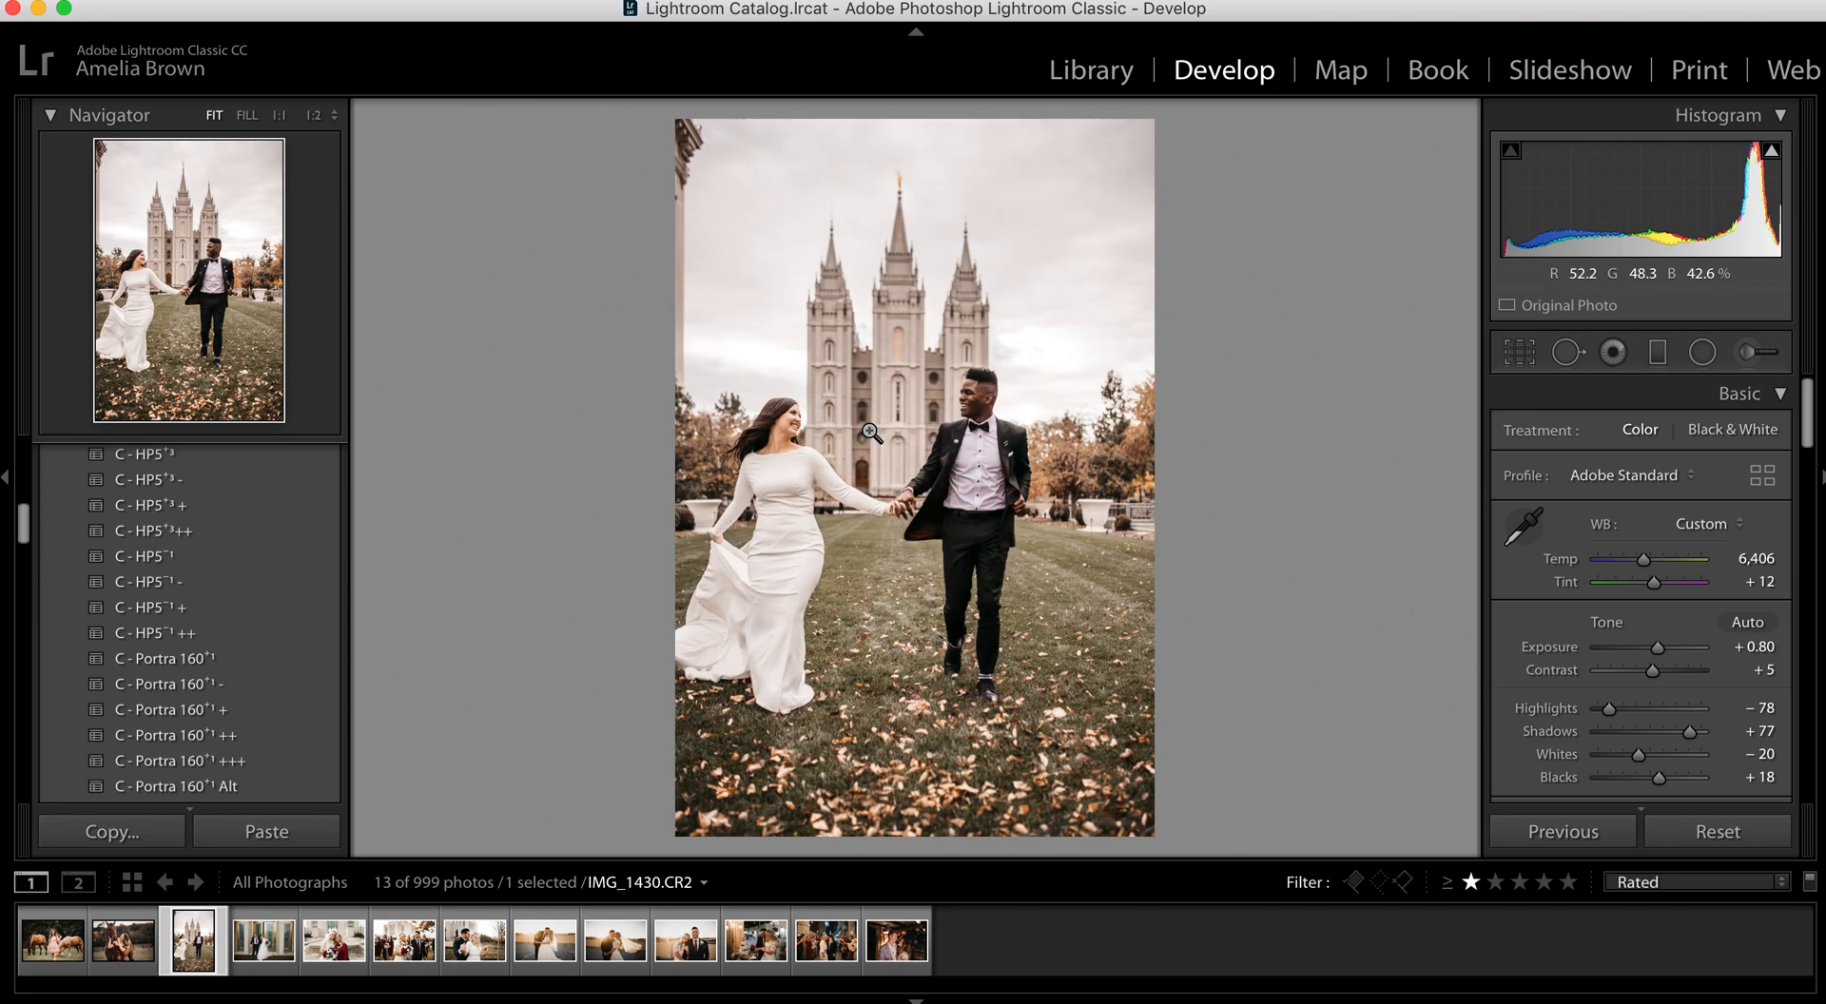
key("backslash")
key("backslash")
left_click(899, 436)
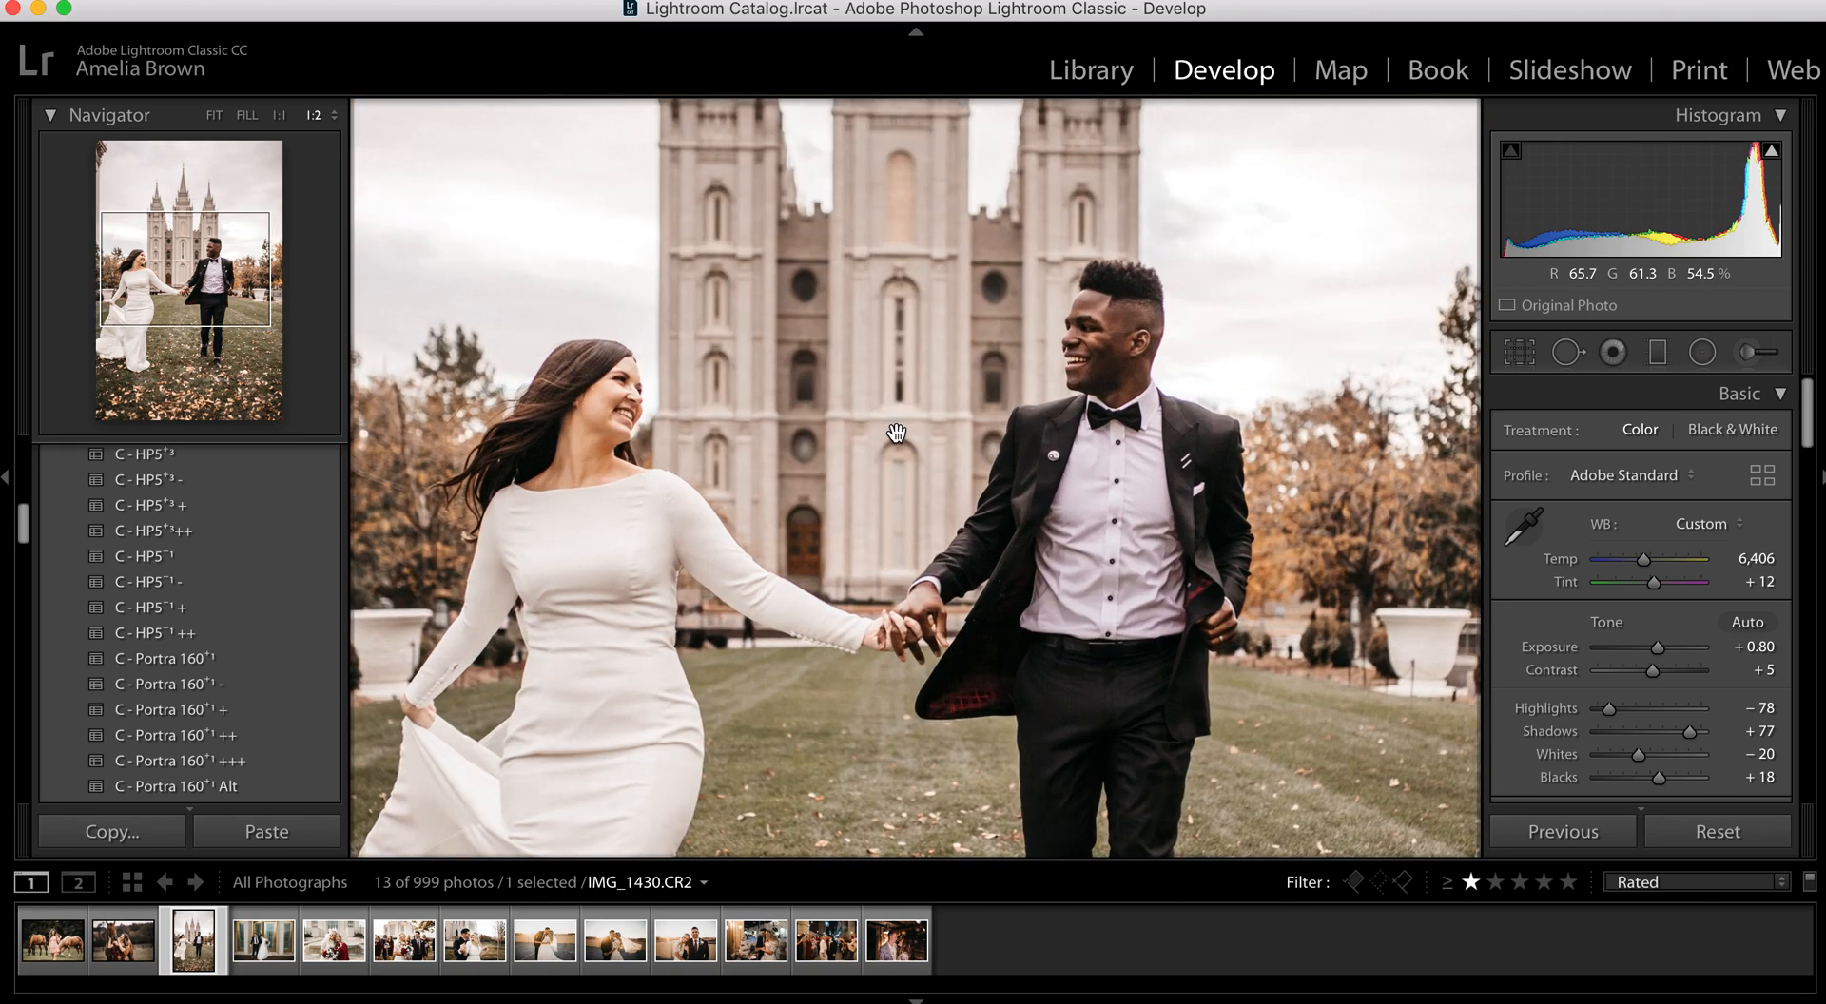
left_click(215, 121)
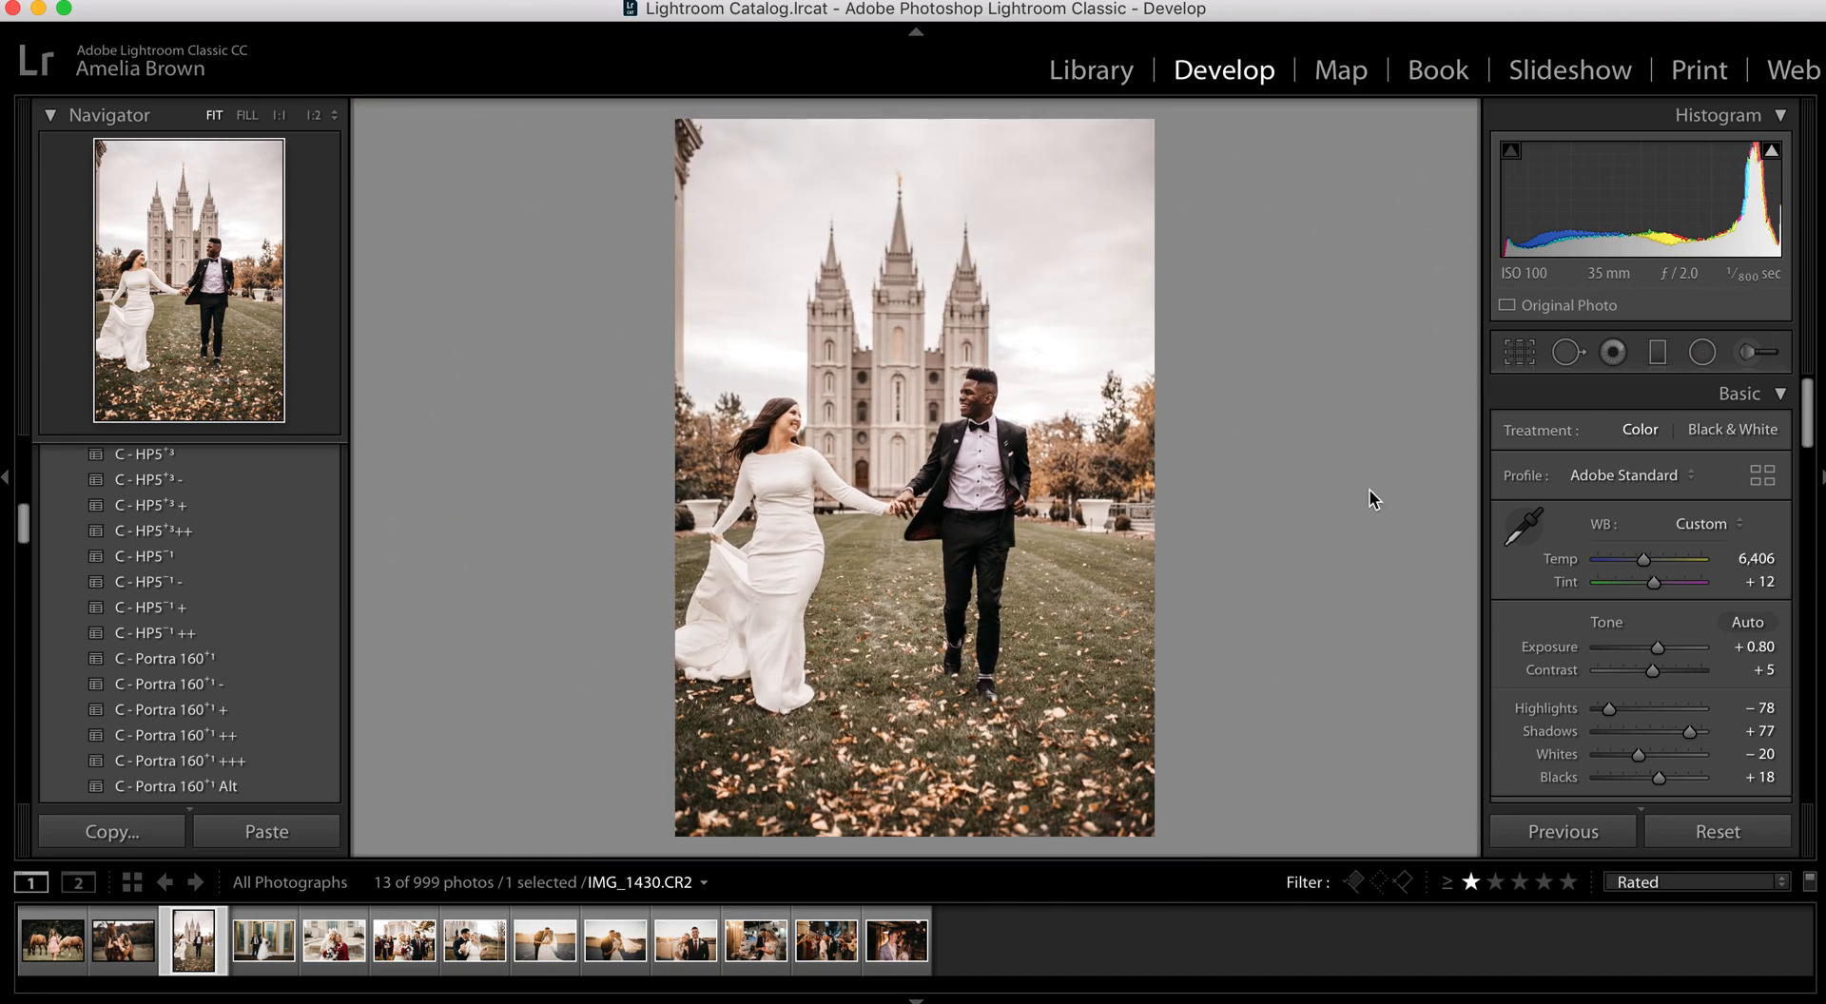
left_click_drag(1656, 655, 1653, 651)
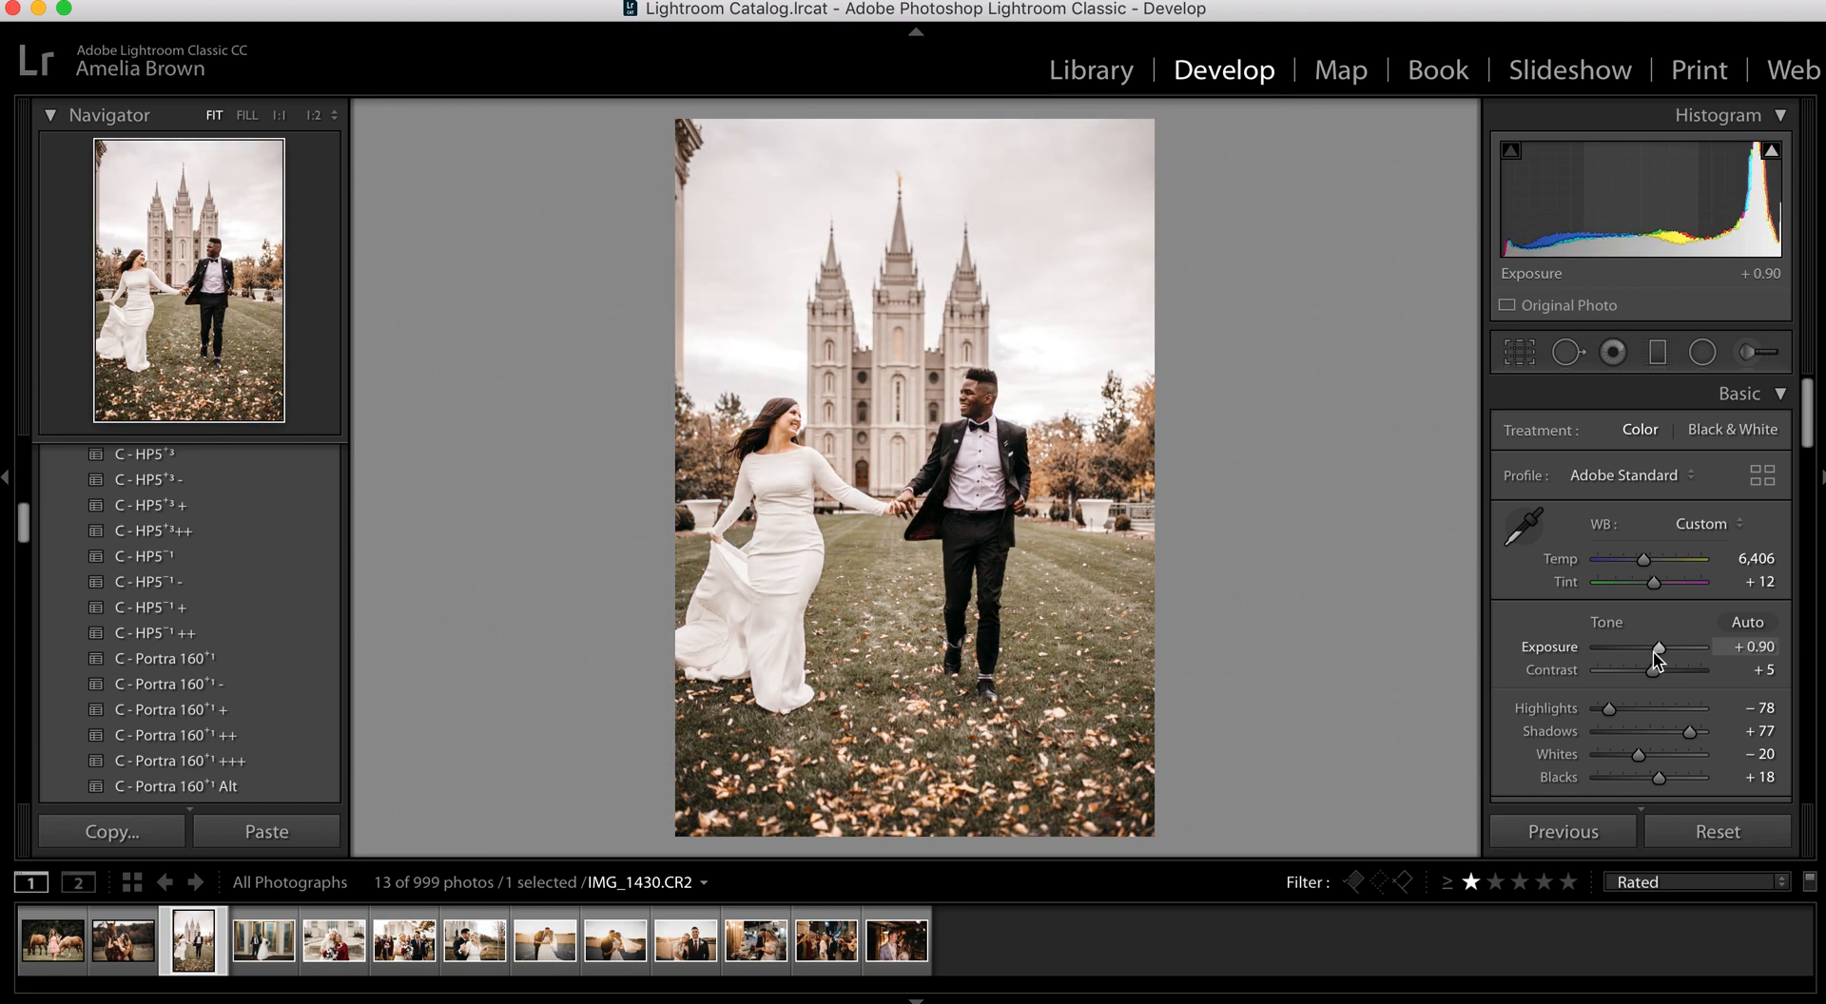
Reset the wedding photo IMG_0857.CR2 and apply the C - Portra 160⁺¹ preset with the exposure at +1.10
key("Right")
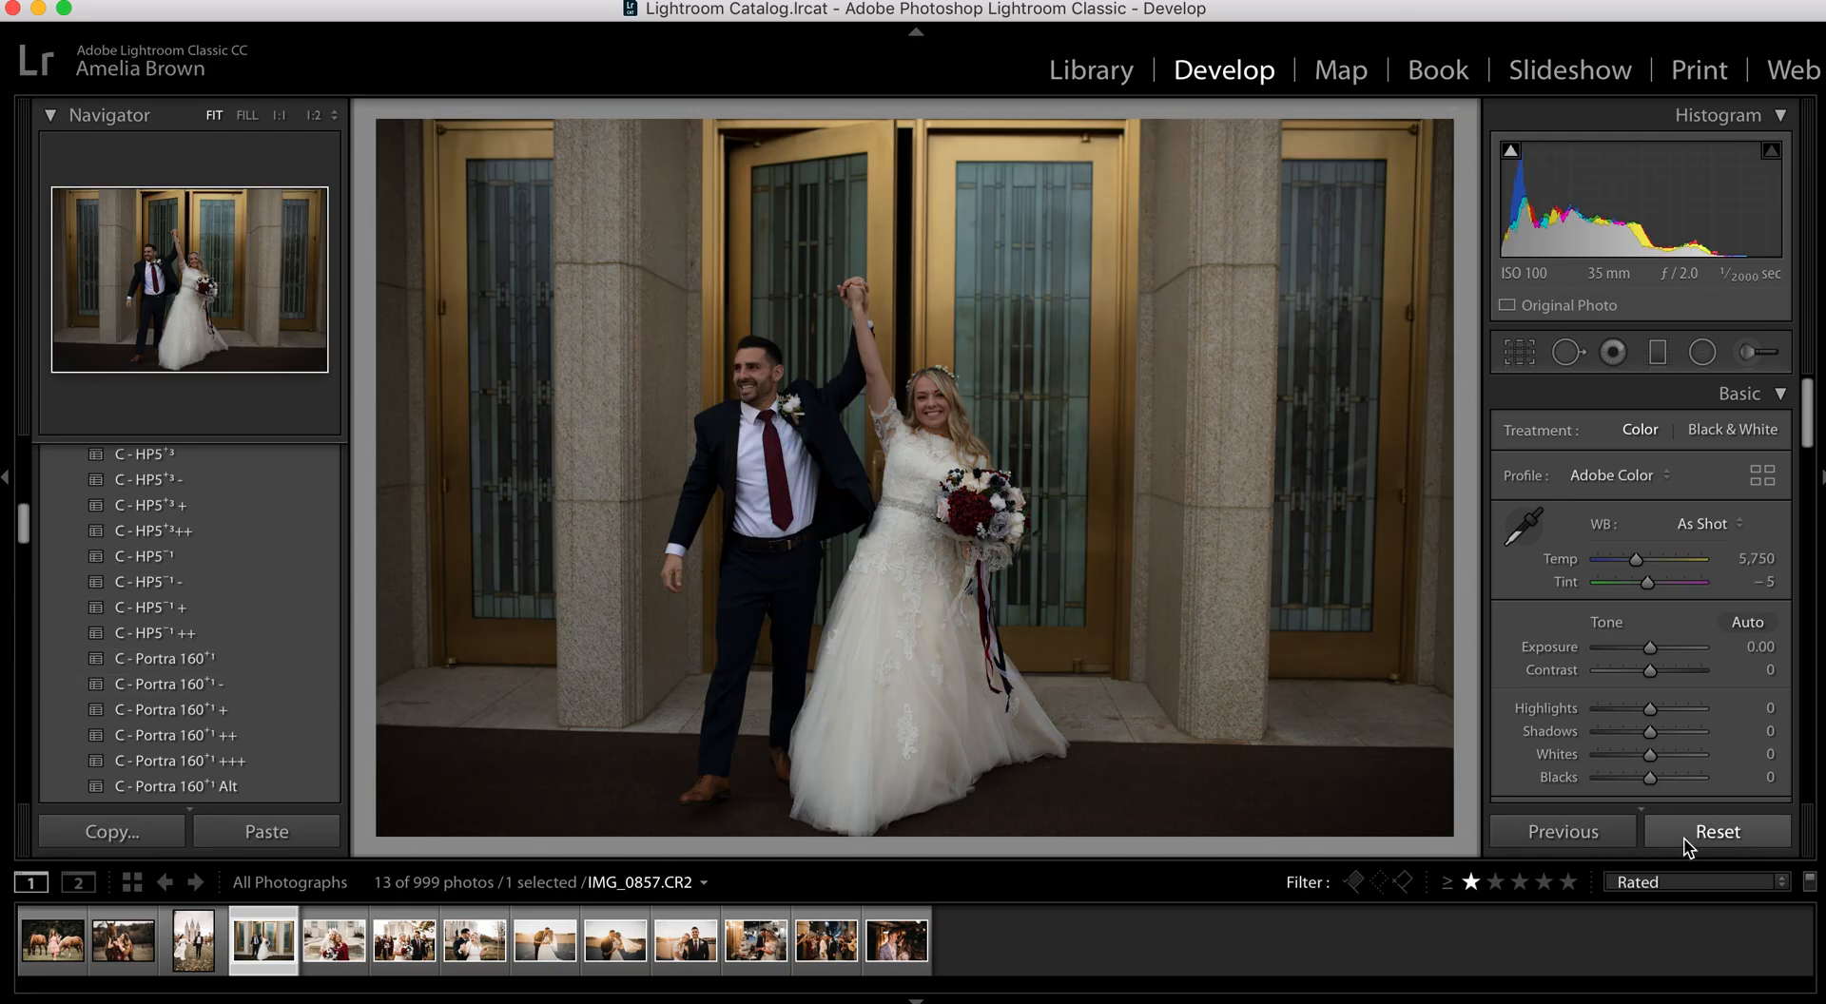
left_click(1688, 845)
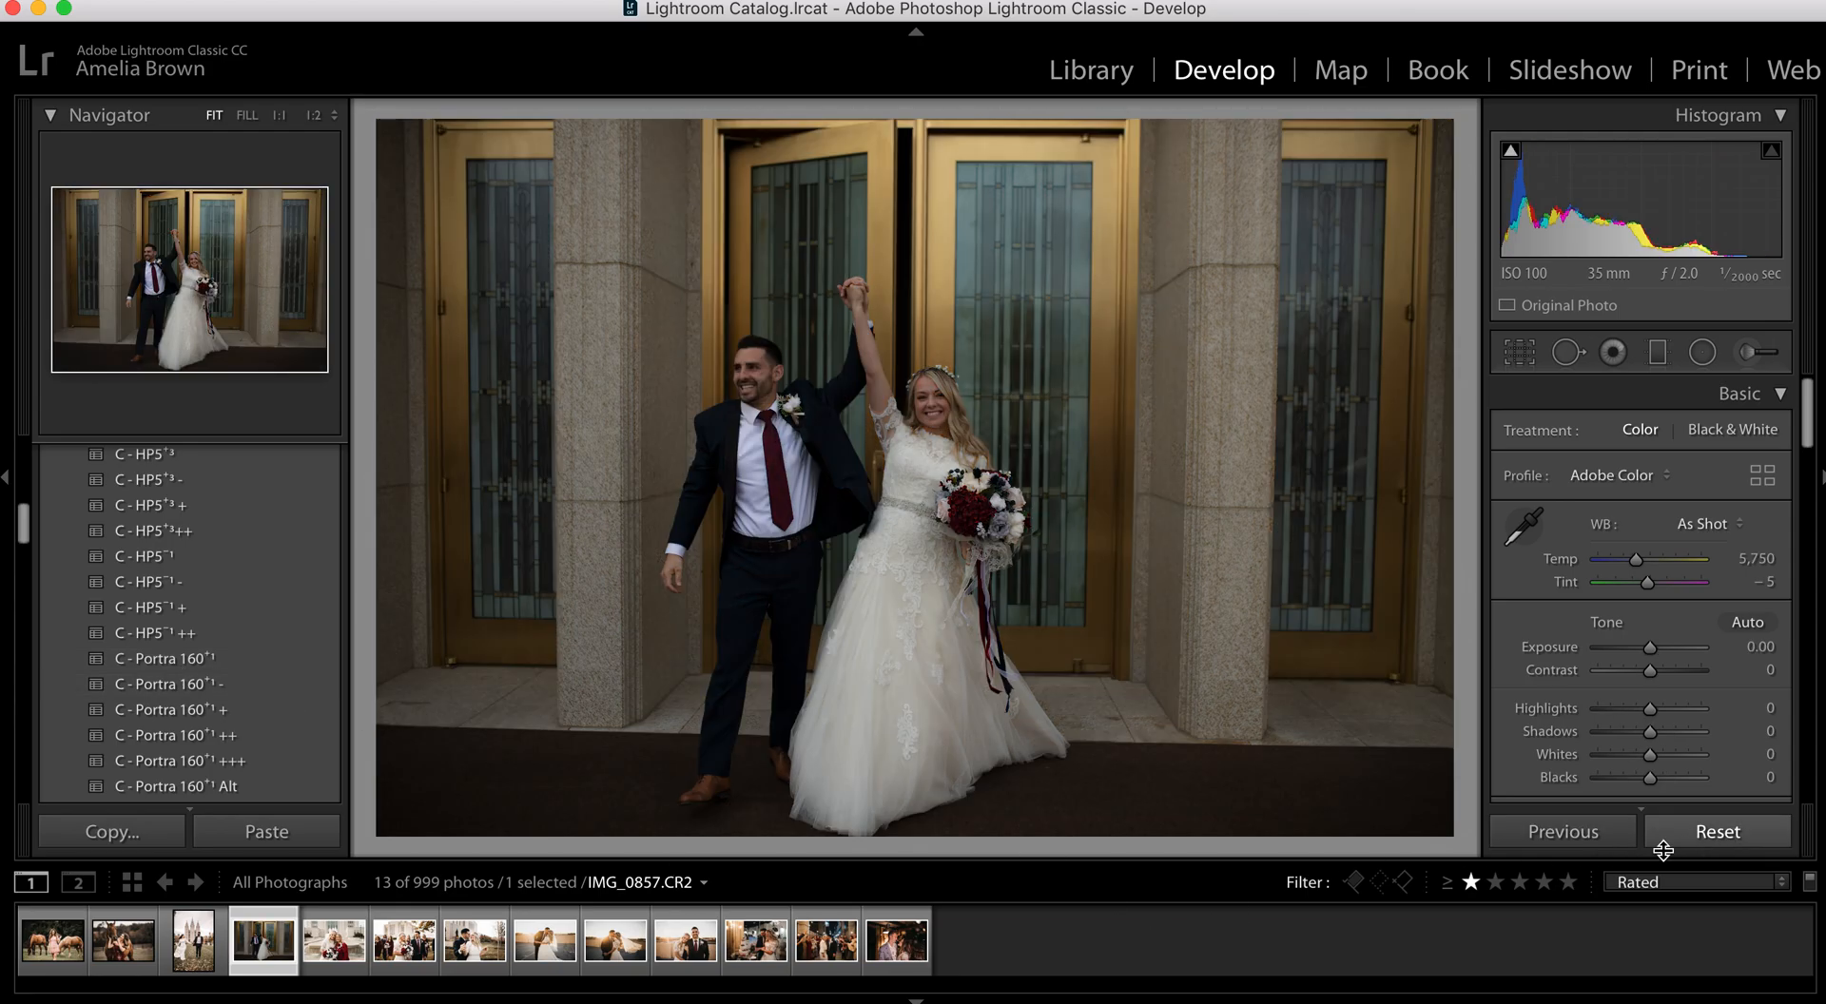
left_click(240, 656)
left_click_drag(1652, 676, 1659, 680)
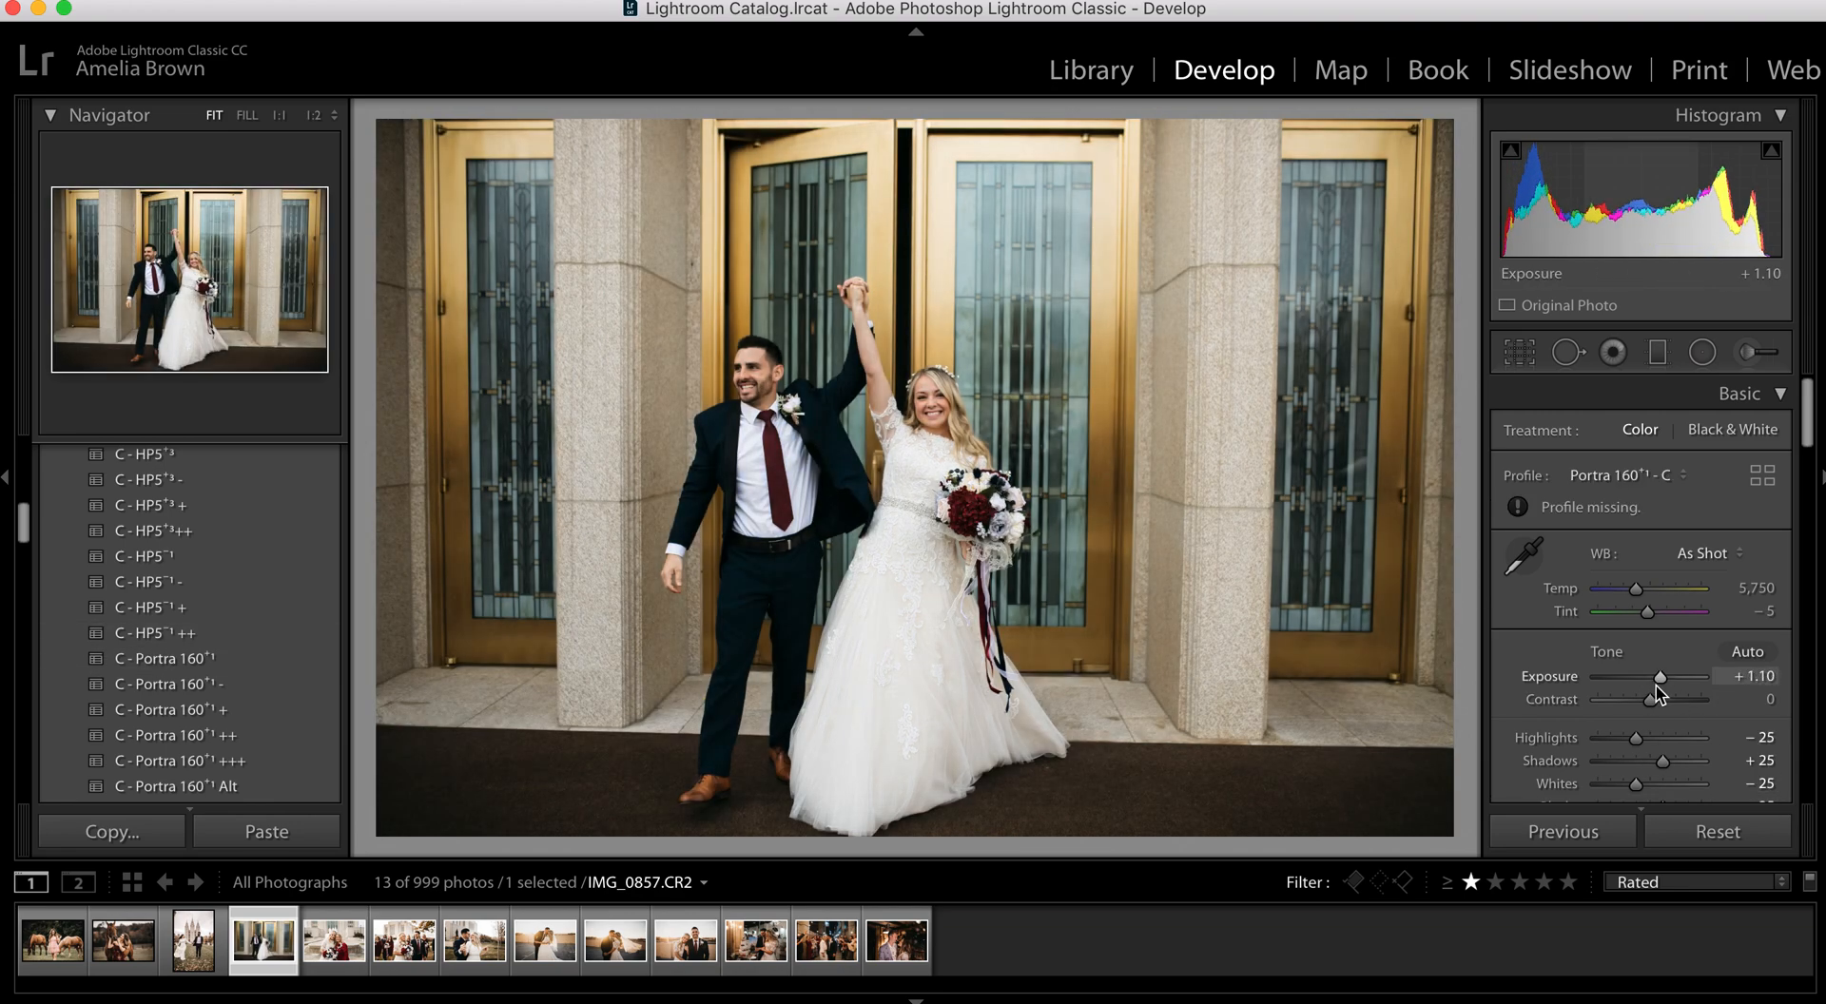
Compare the wedding photo with its original and examine the couple's skin, suit and dress at closer zoom levels
key("backslash")
key("backslash")
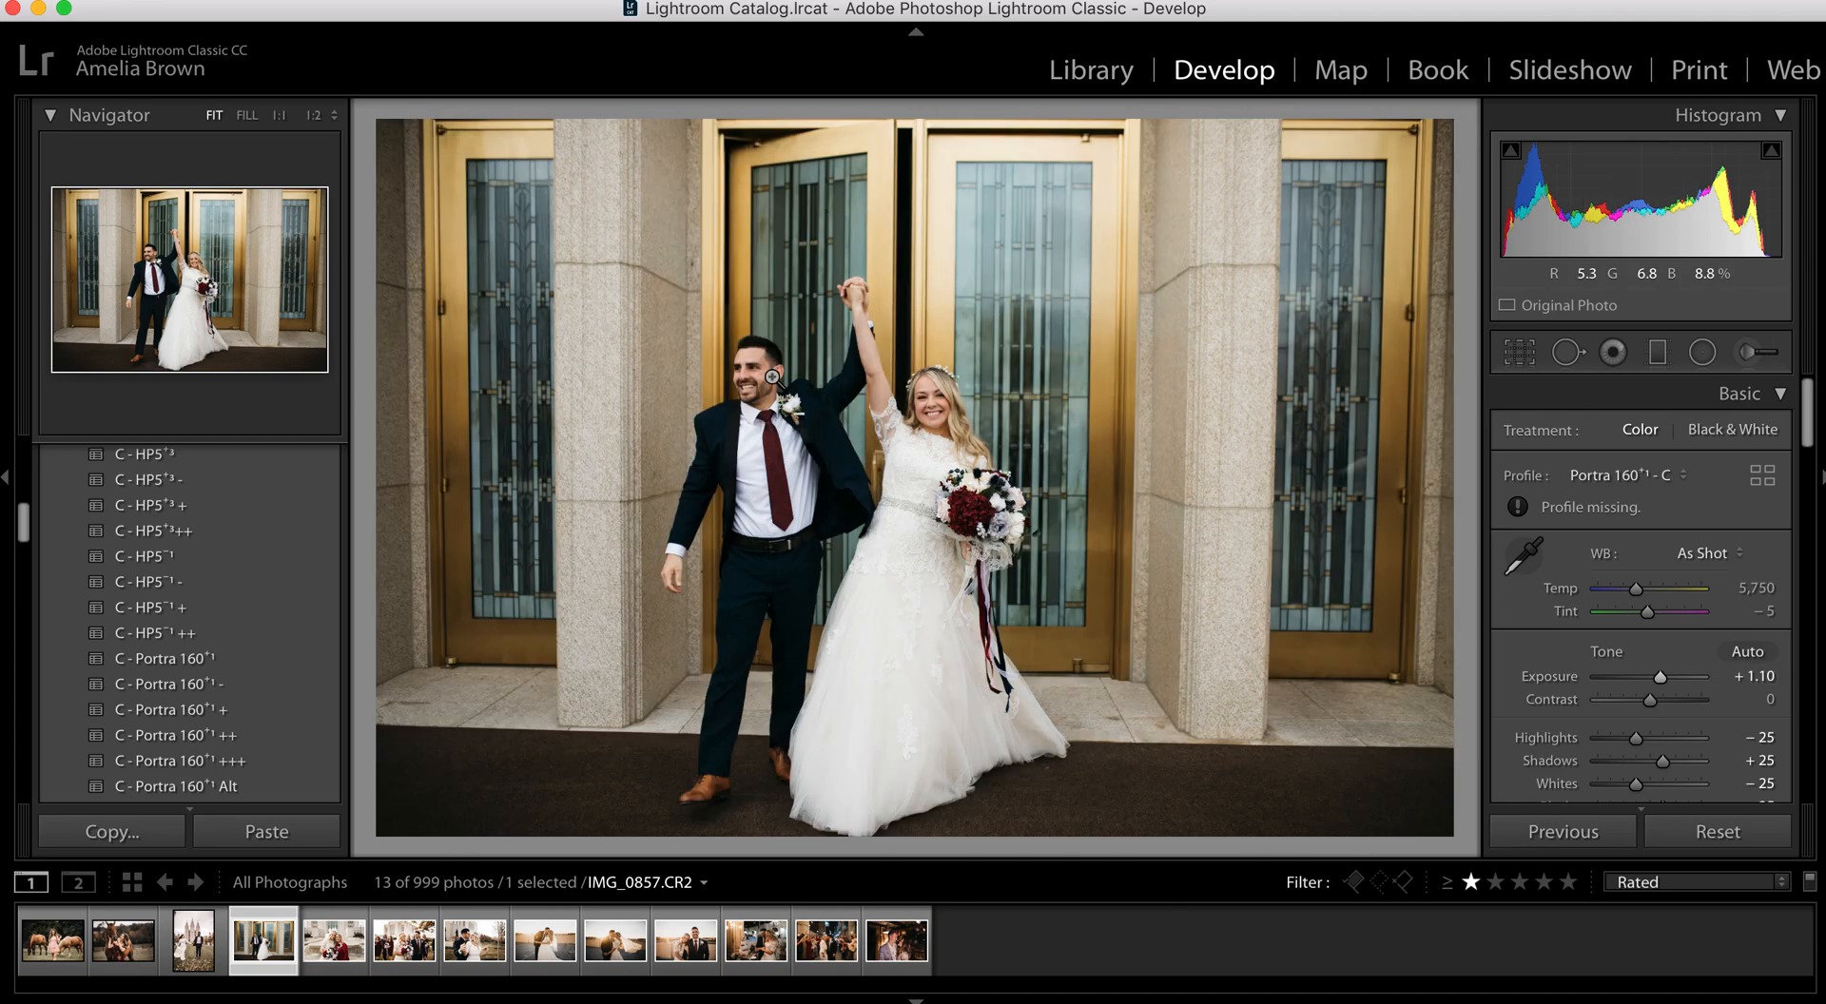
left_click(883, 436)
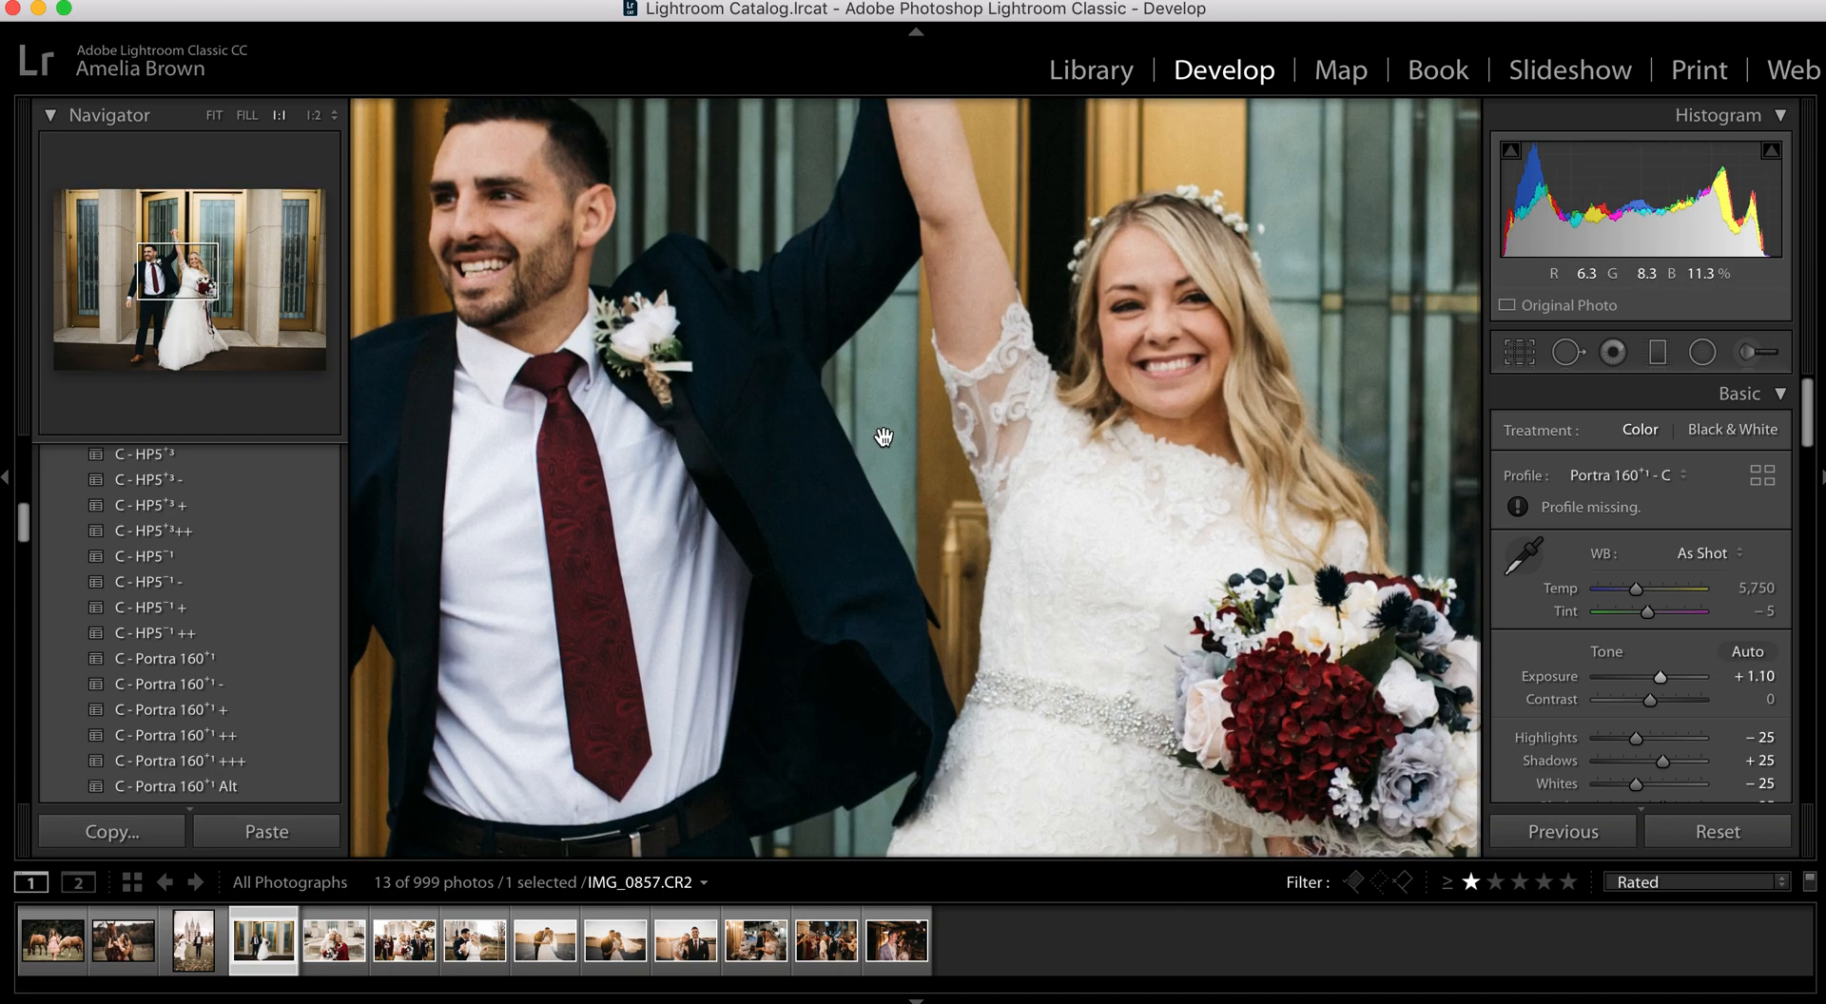
key("z")
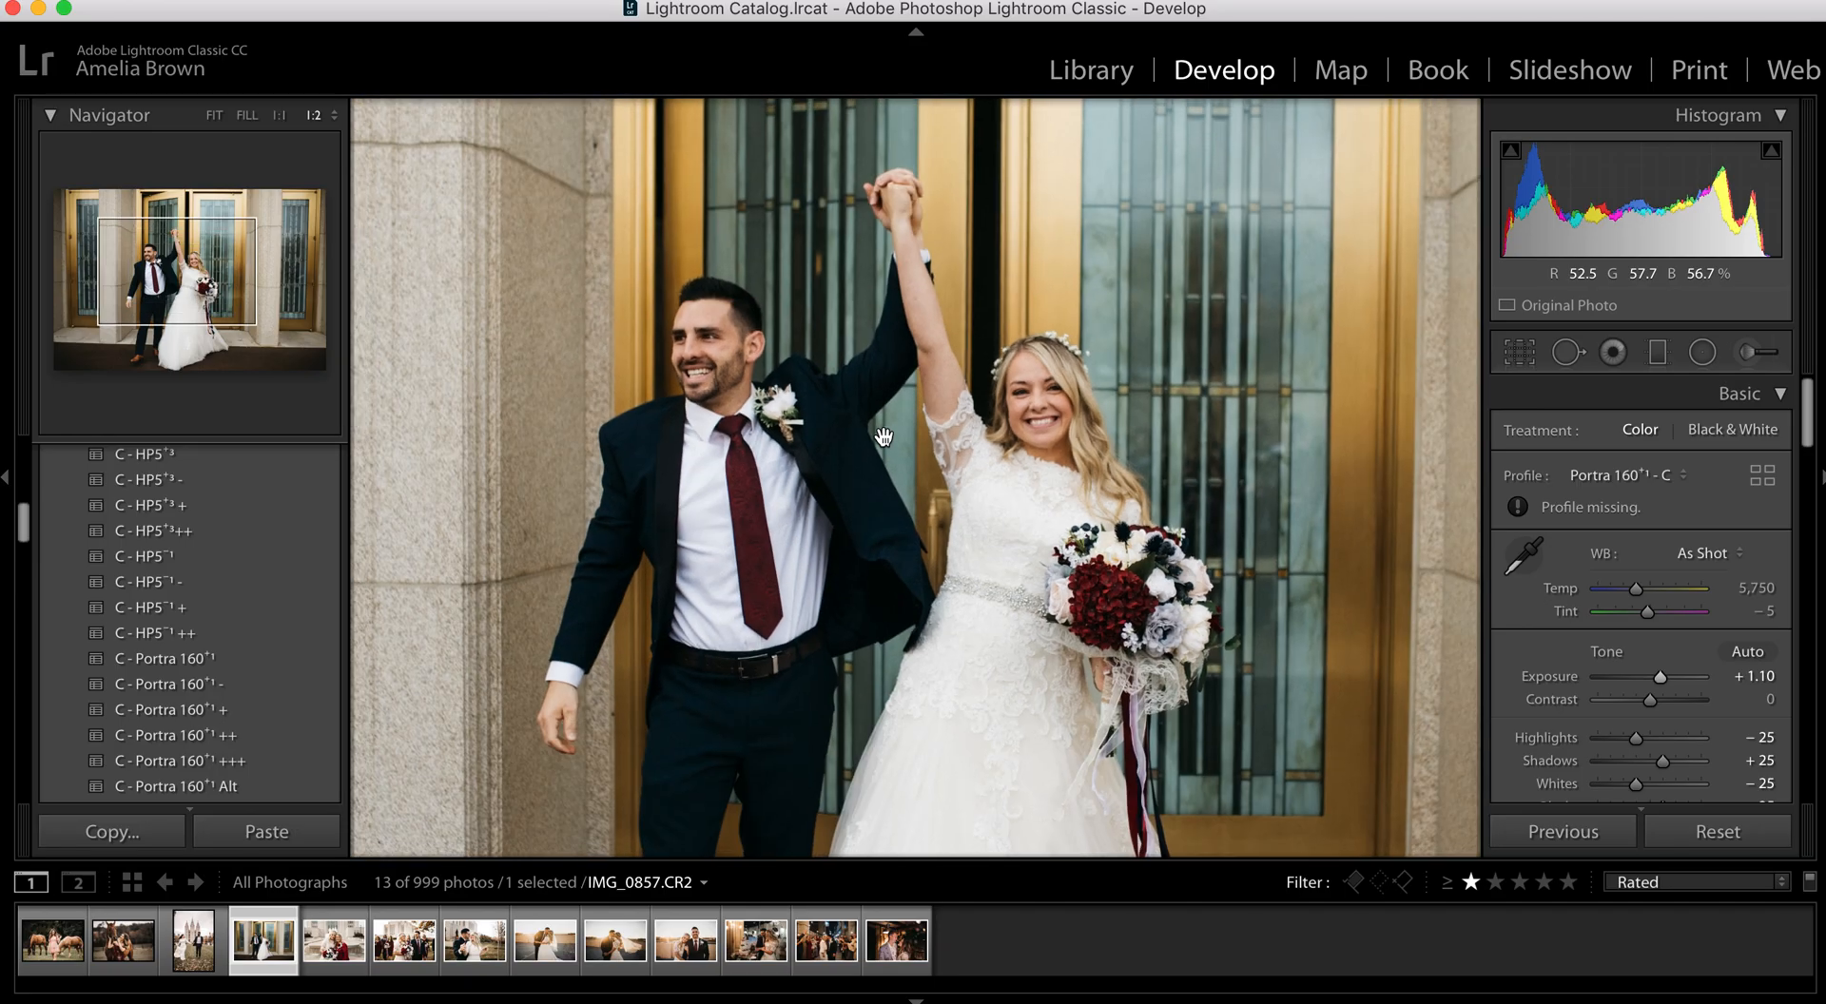
key("z")
left_click_drag(1074, 441, 1217, 551)
left_click_drag(1183, 612, 1051, 612)
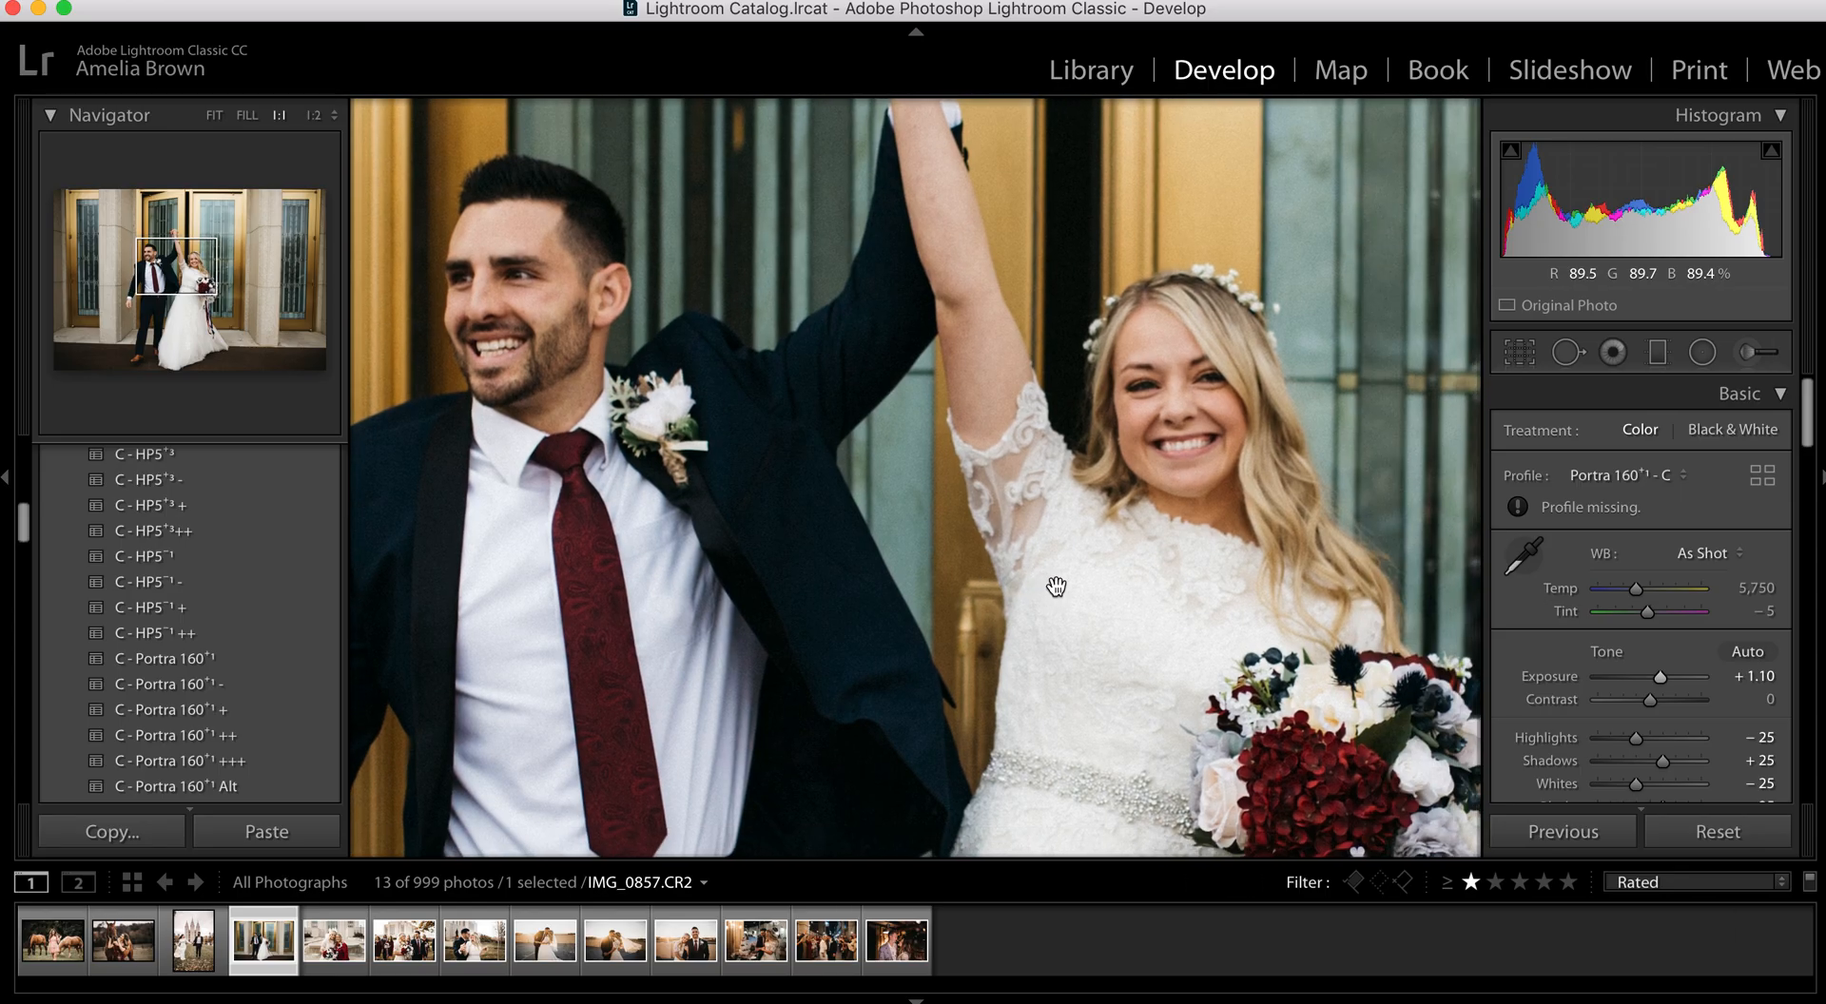
left_click(202, 114)
left_click(214, 115)
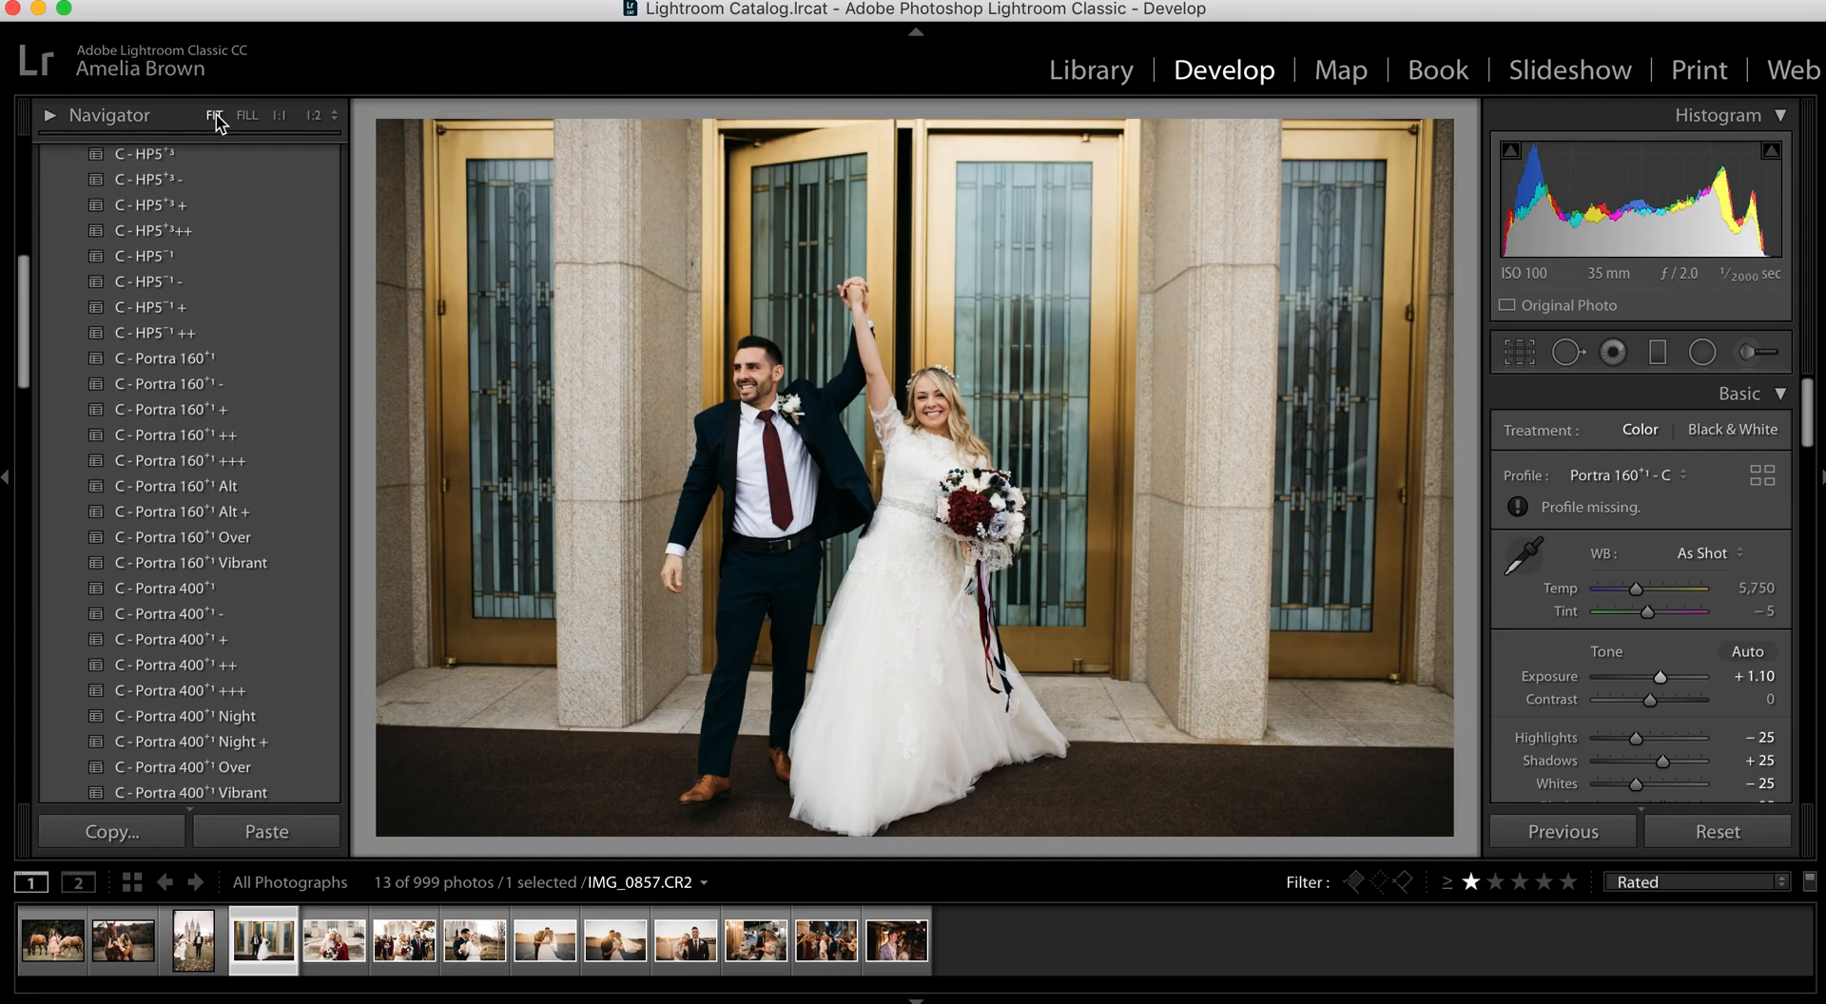
Set the luminance noise reduction of the wedding photo to 0
scroll(1752, 664, "down", 15)
scroll(1752, 664, "up", 1)
mouse_move(1656, 535)
left_mouse_down()
mouse_move(1629, 560)
mouse_move(1634, 532)
left_mouse_up()
scroll(1633, 532, "up", 15)
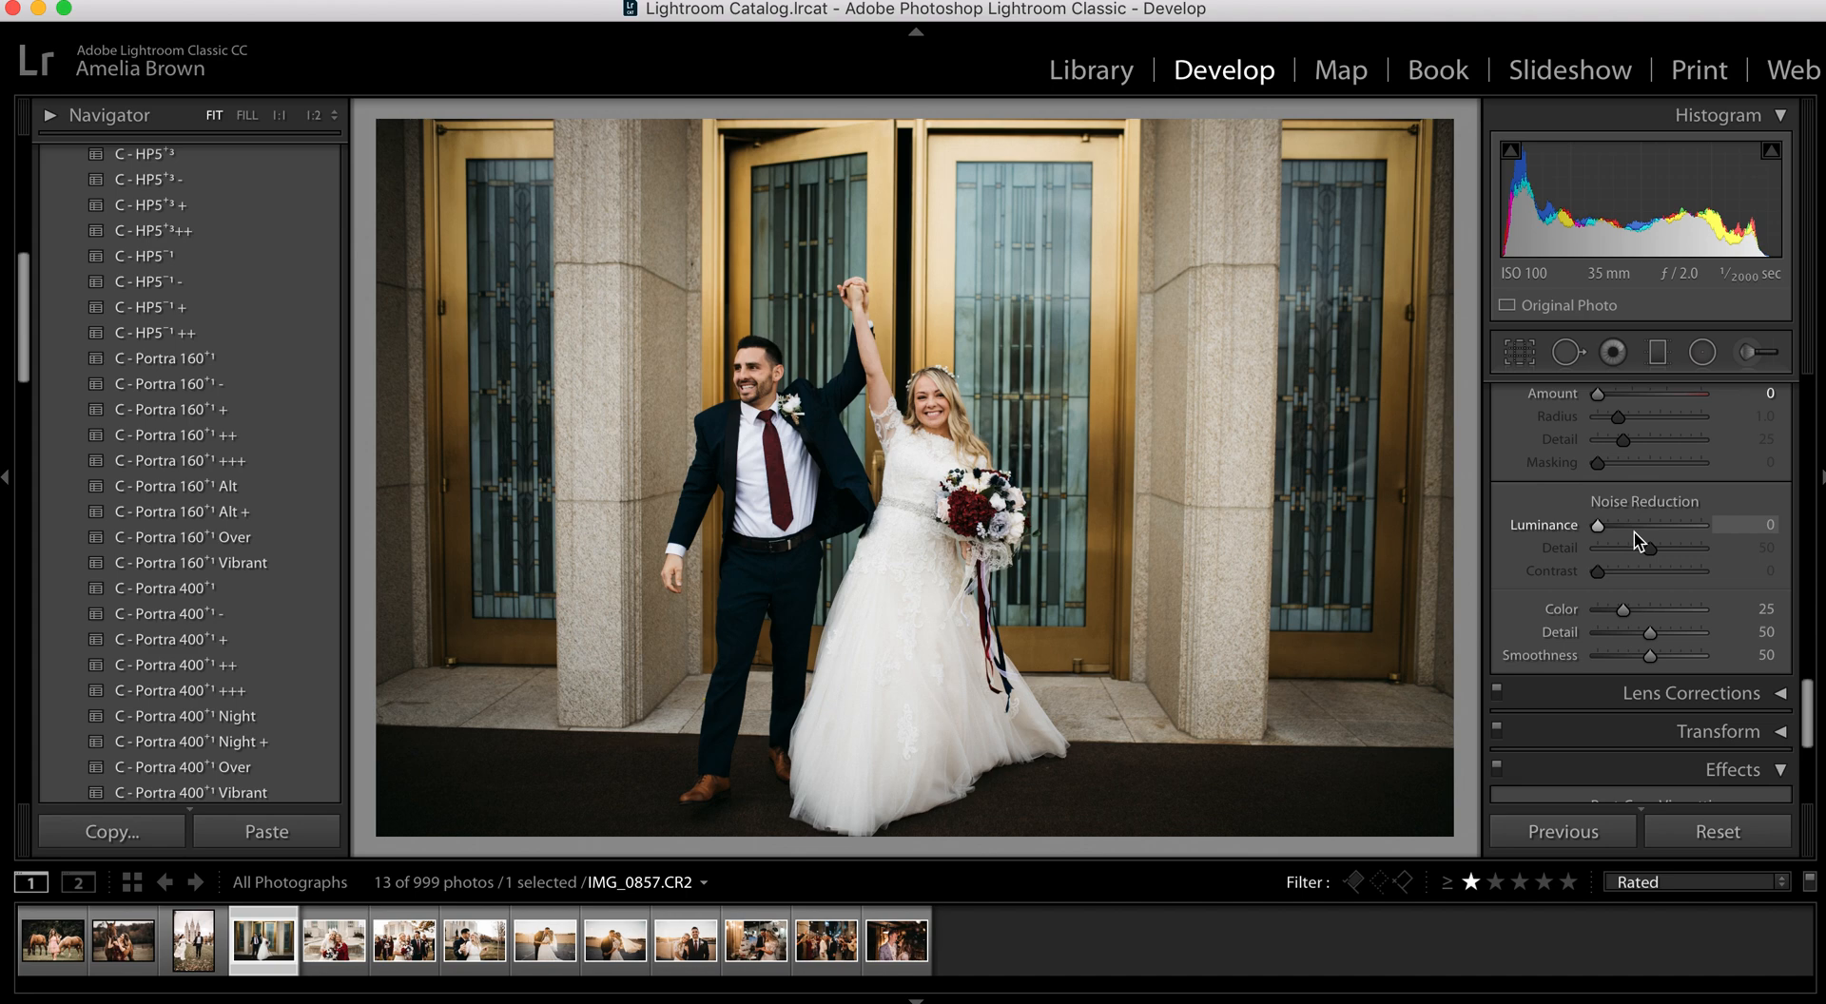
Set the wedding photo's white balance to temp 6,062 and tint −1, and lower its clarity
left_click_drag(1636, 590, 1639, 590)
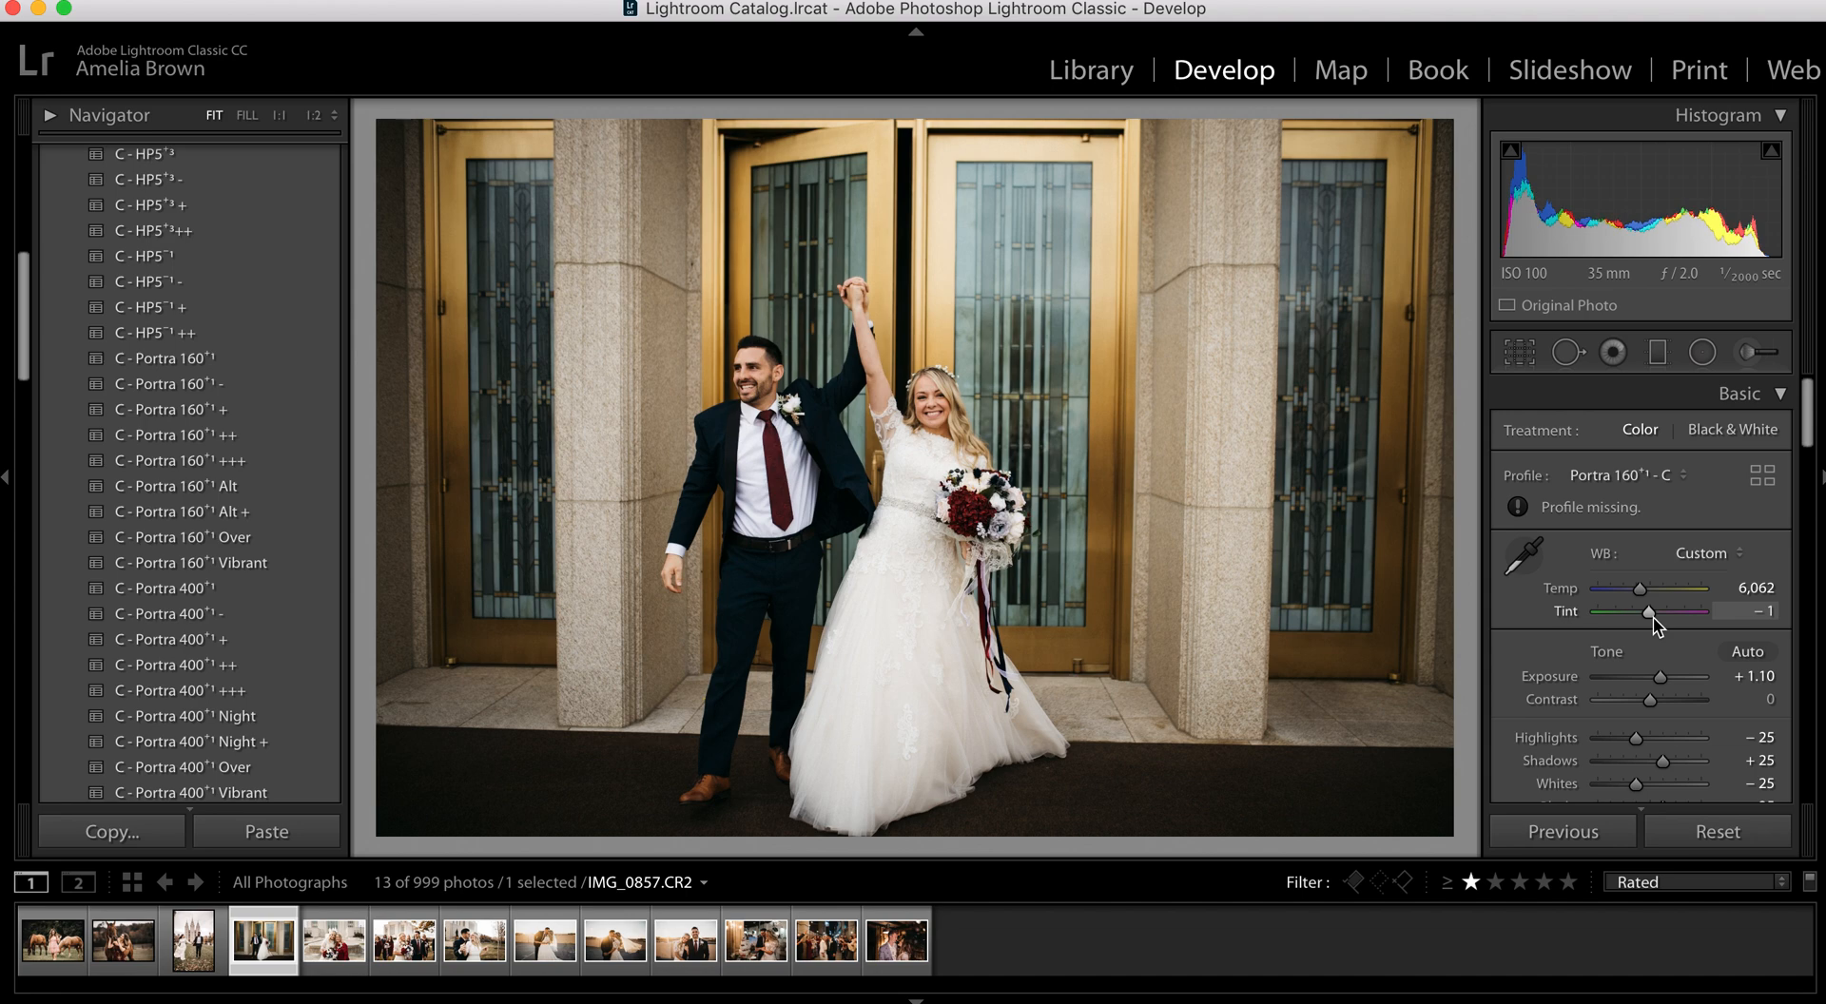
scroll(1664, 647, "down", 5)
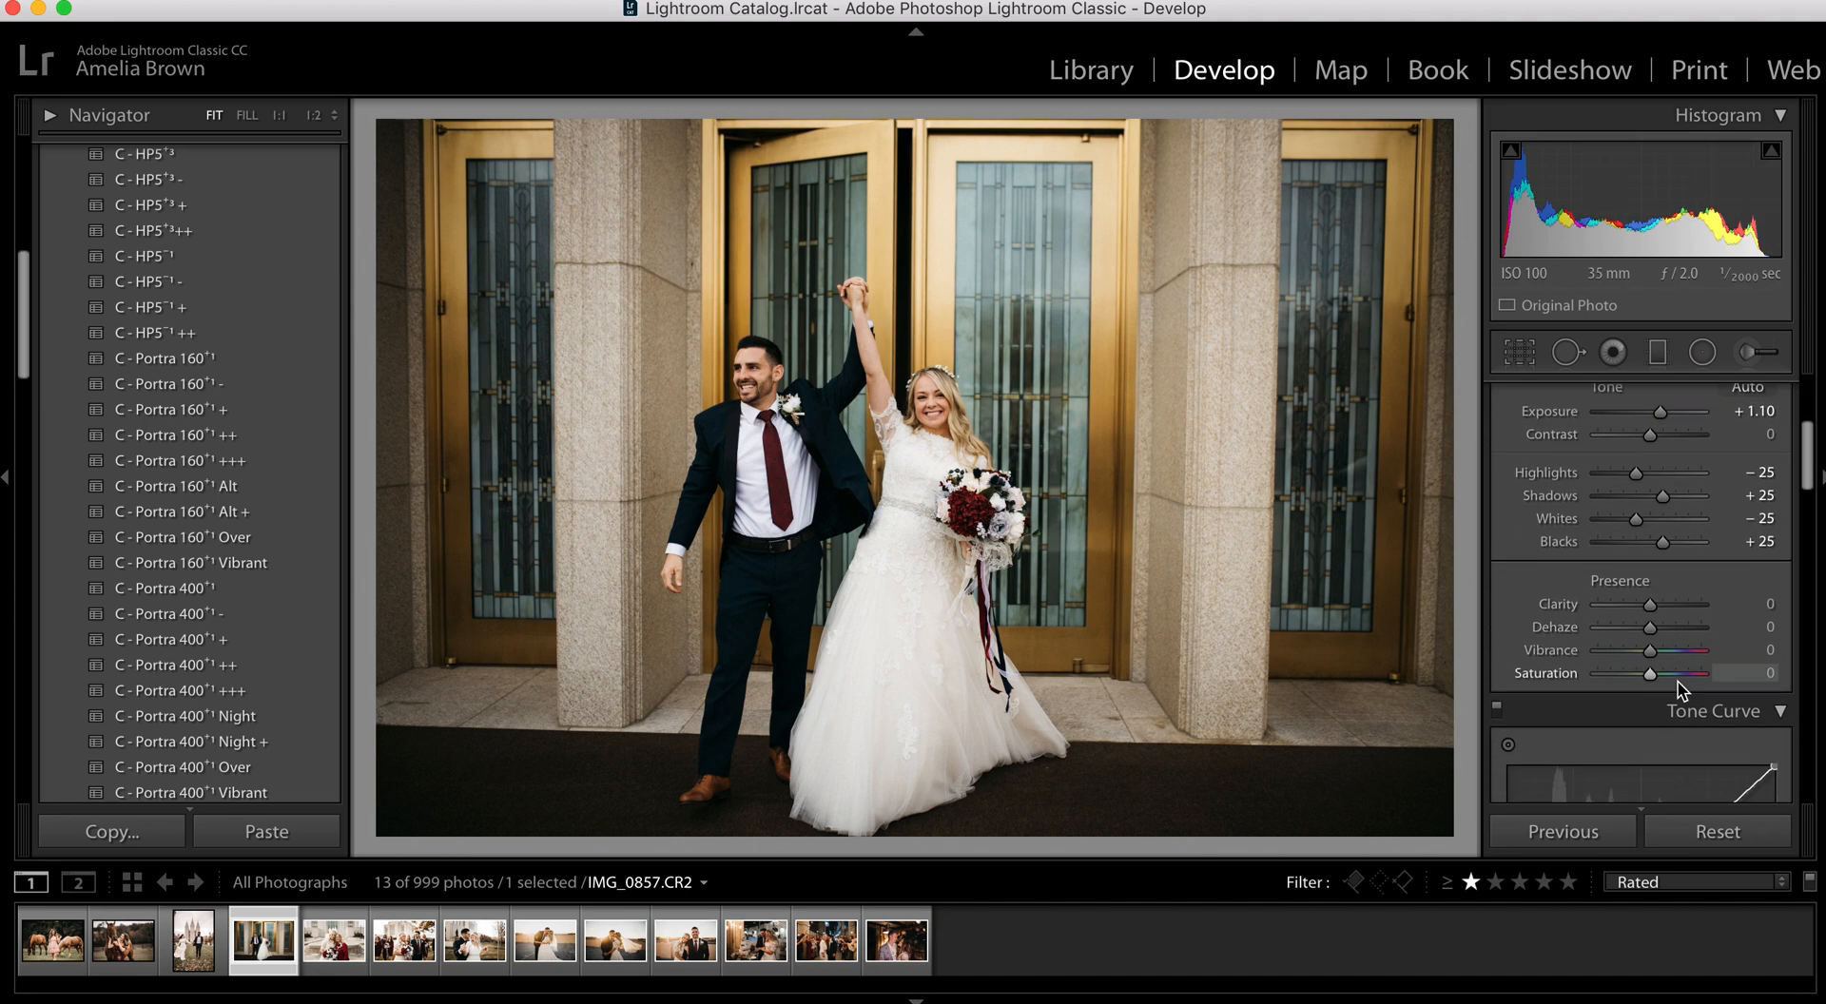
mouse_move(1650, 606)
left_mouse_down()
mouse_move(1681, 634)
mouse_move(1622, 609)
left_mouse_up()
scroll(1656, 615, "up", 3)
Adjust the wedding photo's yellow tones in the HSL saturation and luminance settings, with the yellow luminance at +15
scroll(1622, 608, "down", 5)
scroll(1642, 680, "down", 5)
left_click(1595, 526)
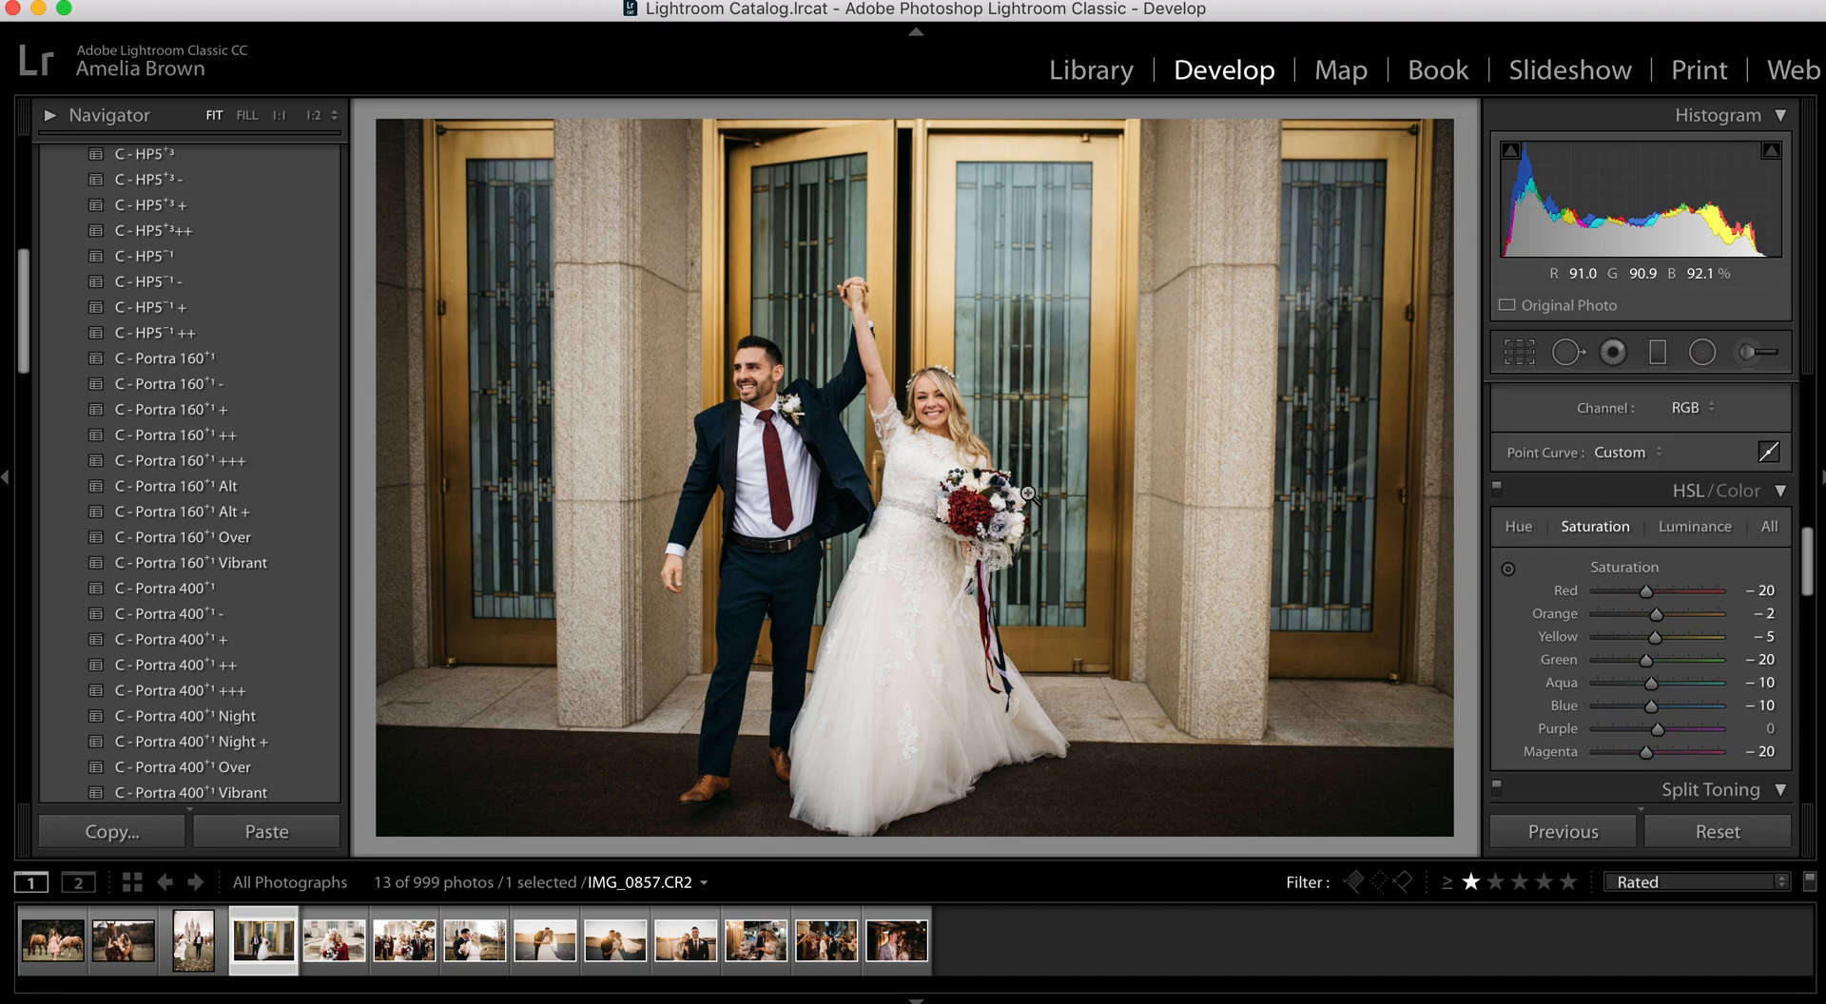
mouse_move(1652, 647)
left_mouse_down()
mouse_move(1614, 644)
mouse_move(1671, 645)
left_mouse_up()
left_click(1694, 526)
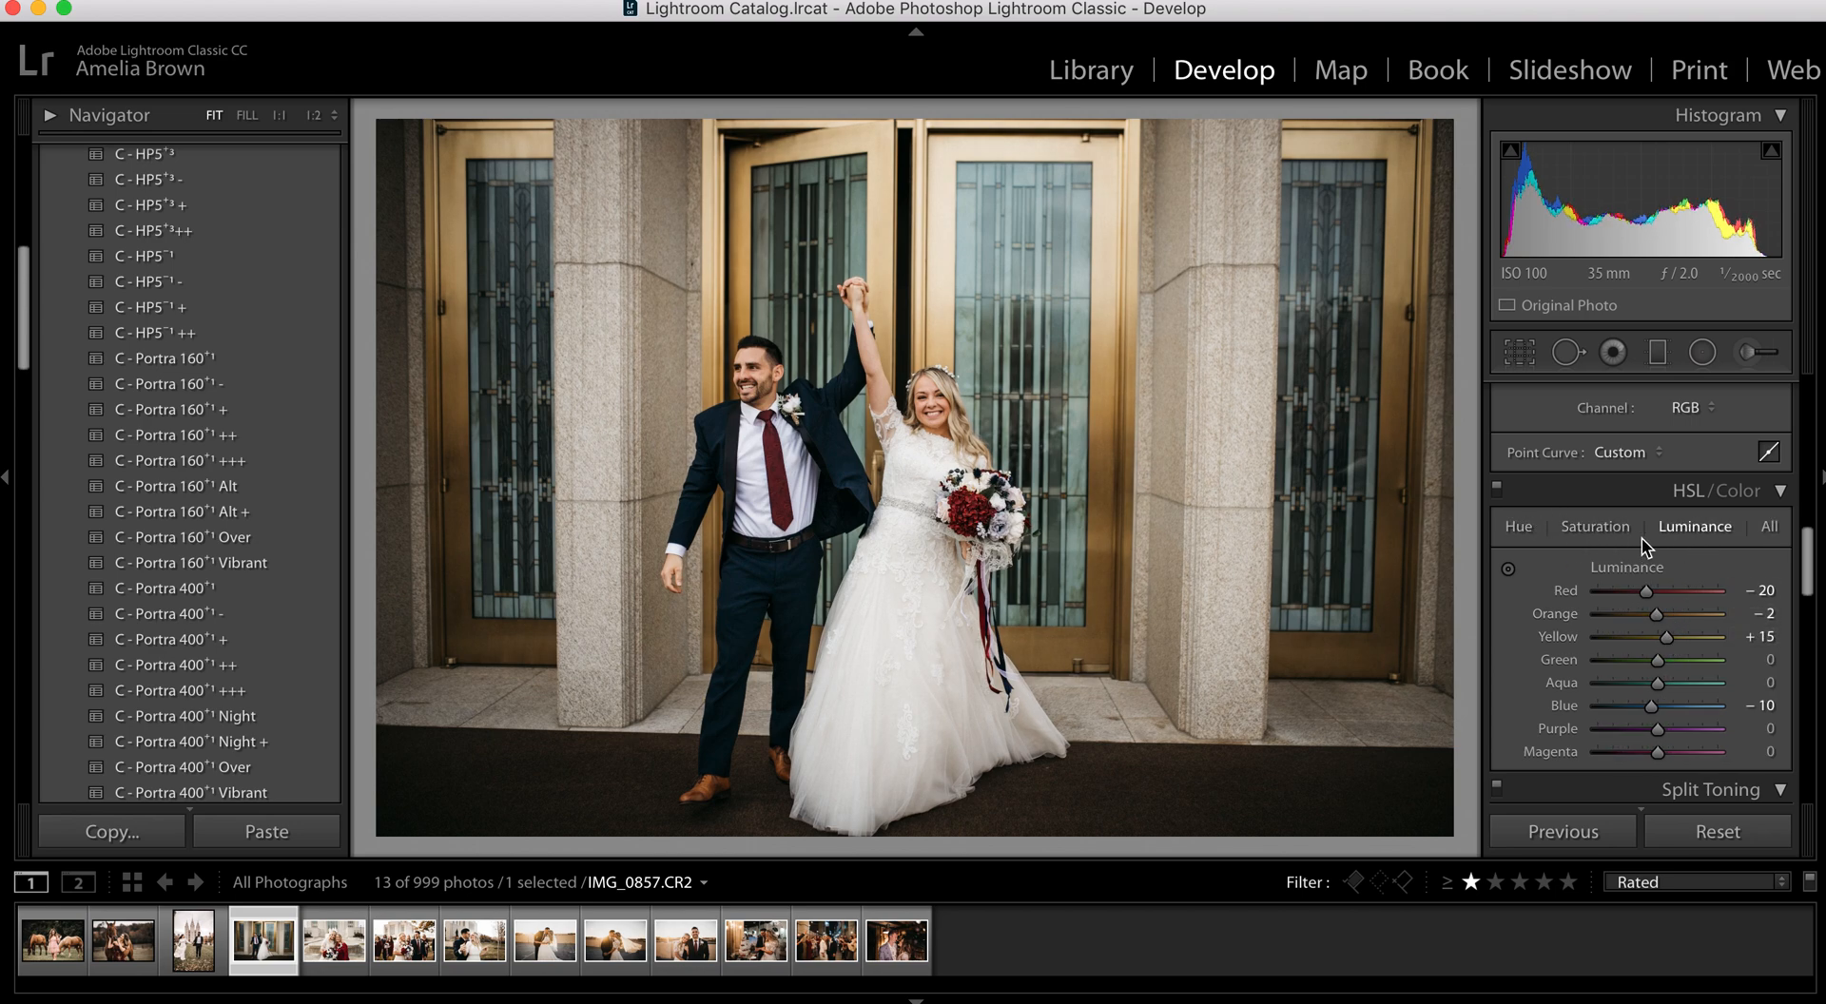
Compare the wedding photo with its original and copy its develop settings
key("backslash")
key("backslash")
left_click(111, 831)
left_click(1438, 785)
Reset the next photo, IMG_0962.CR2, and paste the copied develop settings onto it
key("Right")
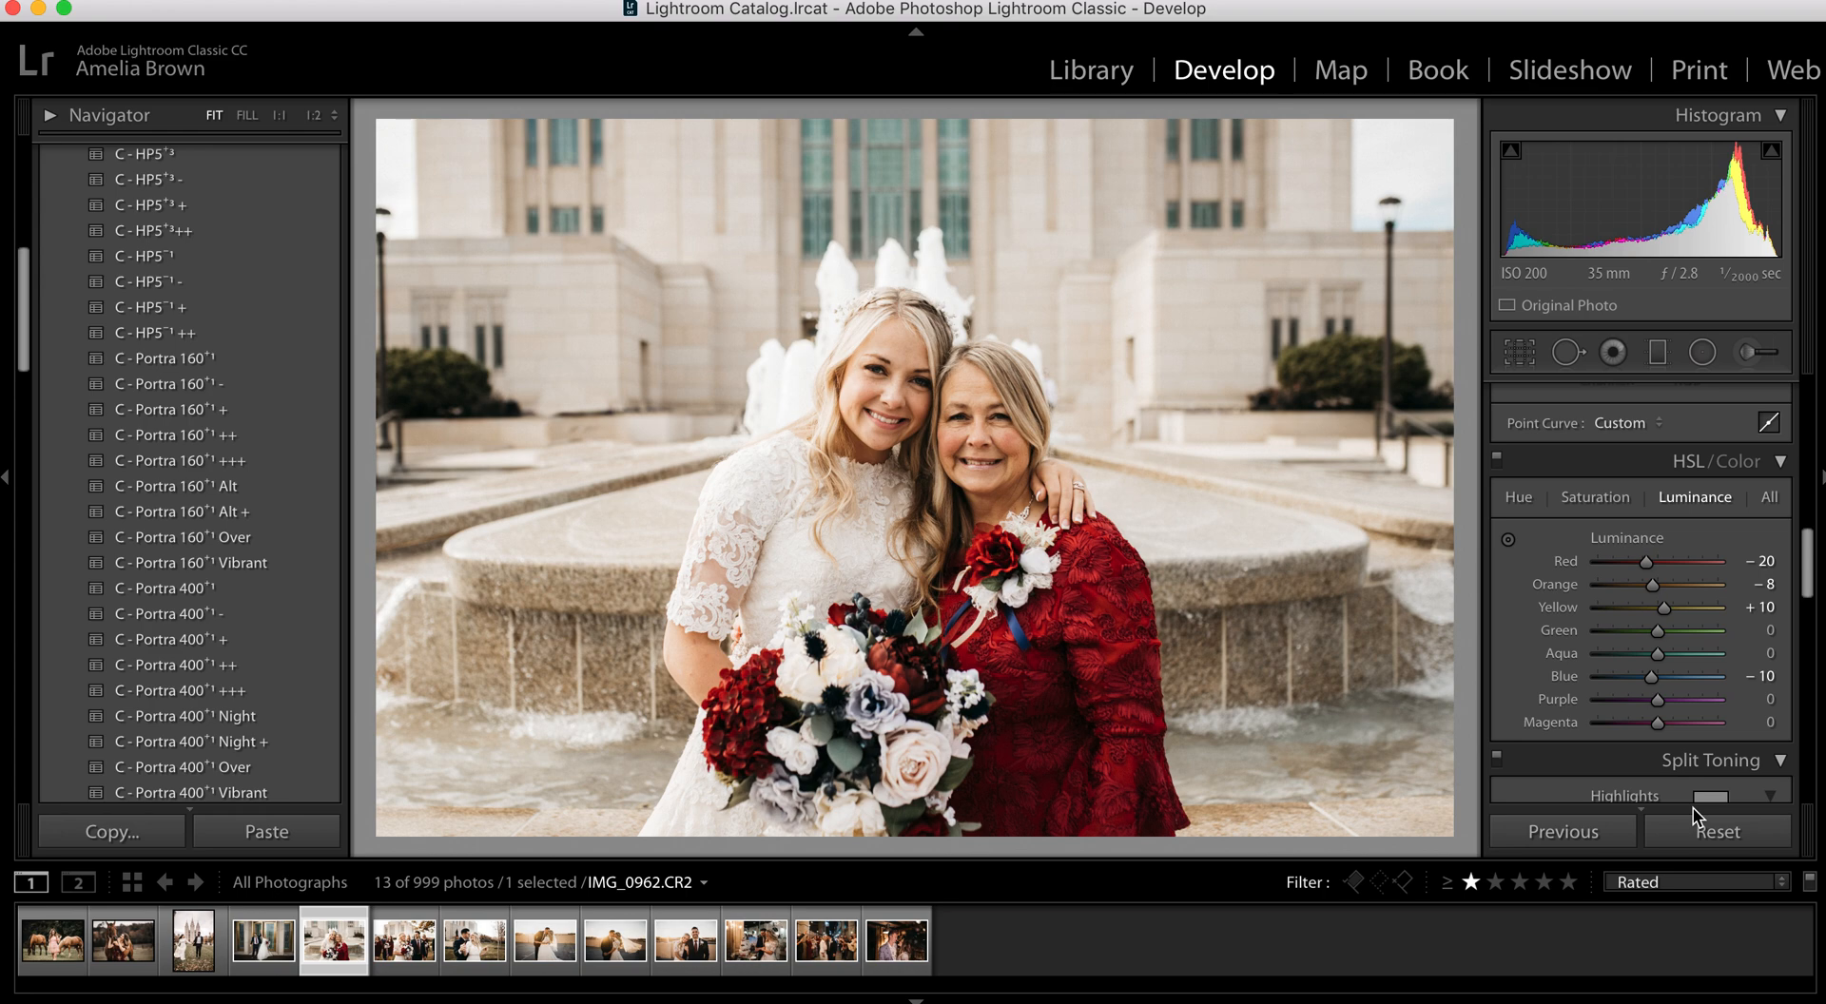
scroll(1714, 623, "up", 10)
scroll(1712, 624, "up", 4)
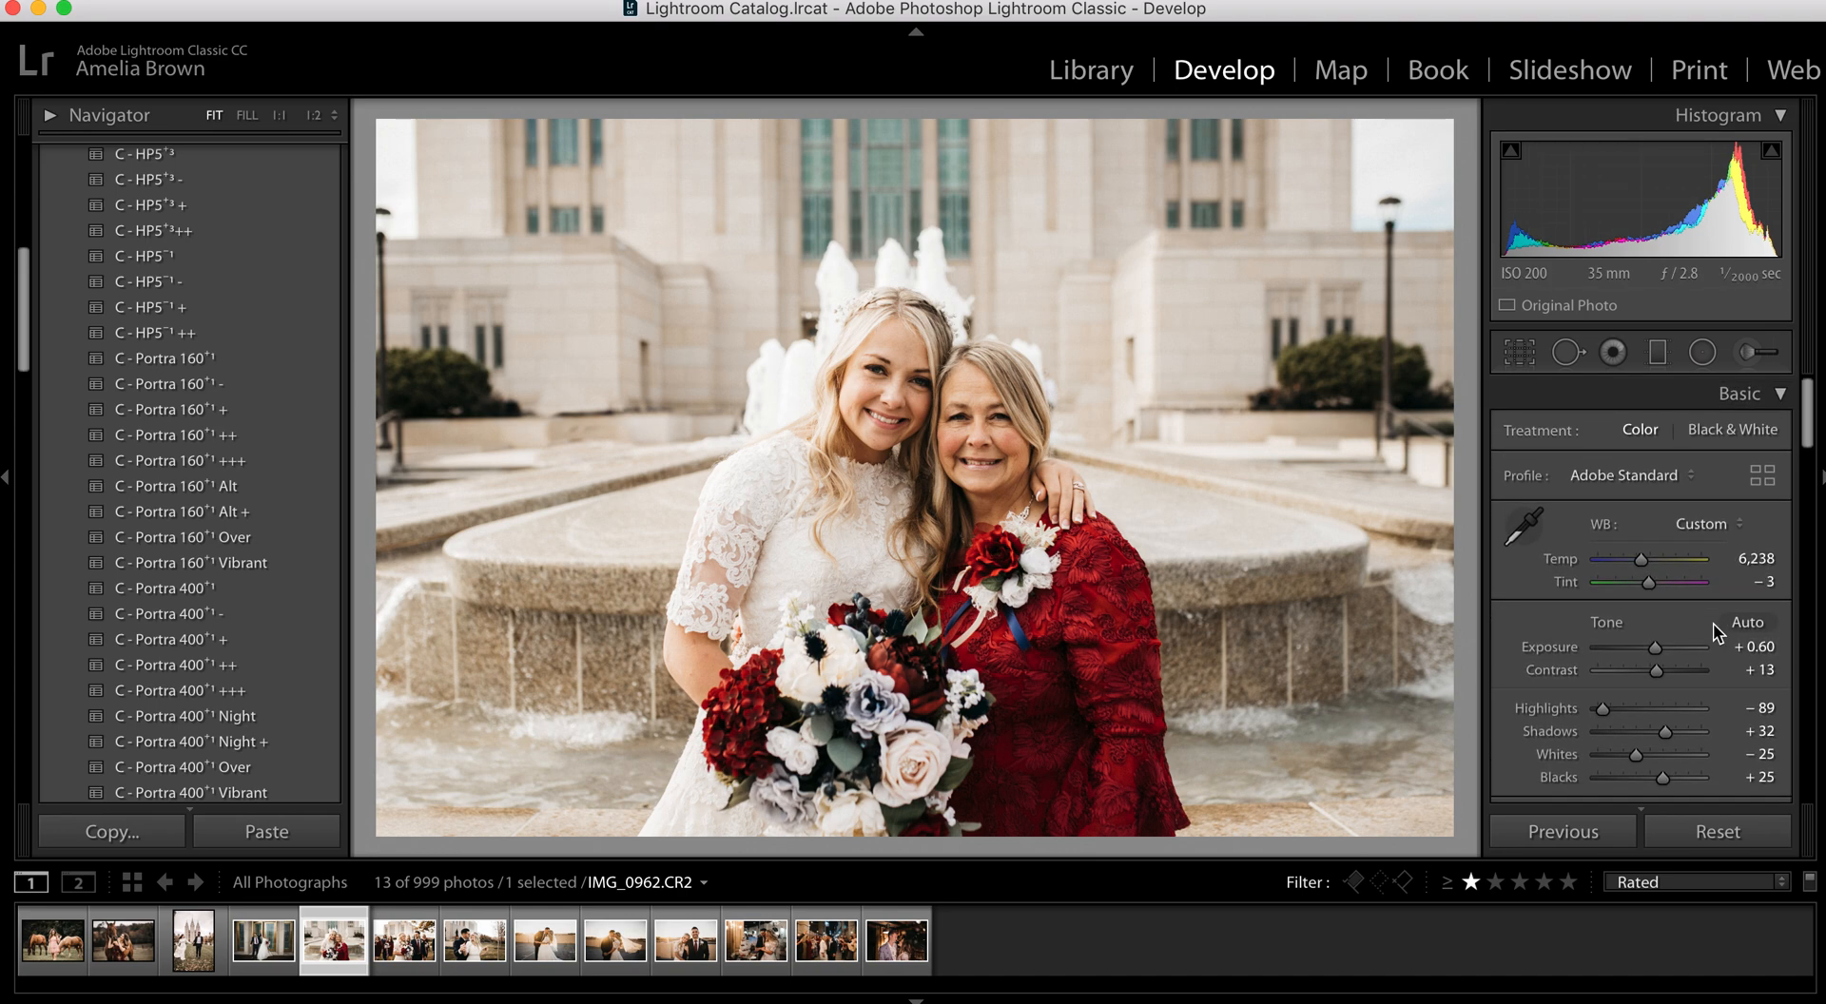
left_click(1714, 842)
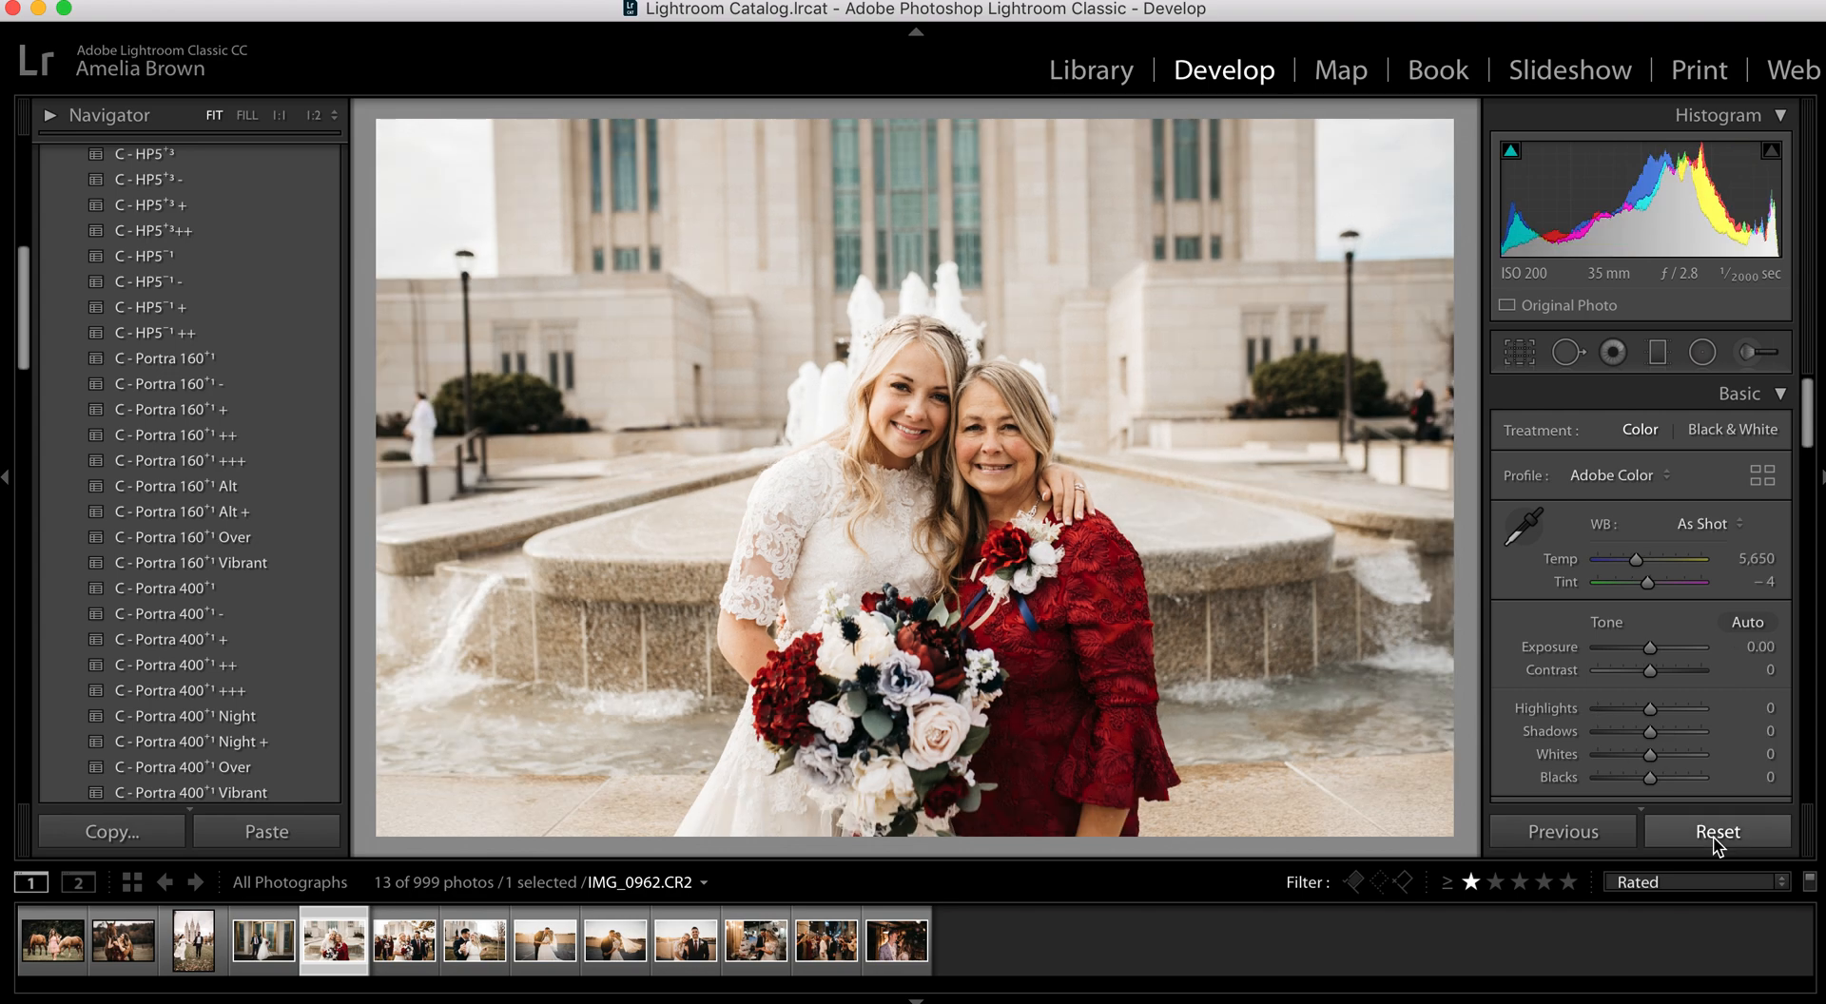
left_click(266, 833)
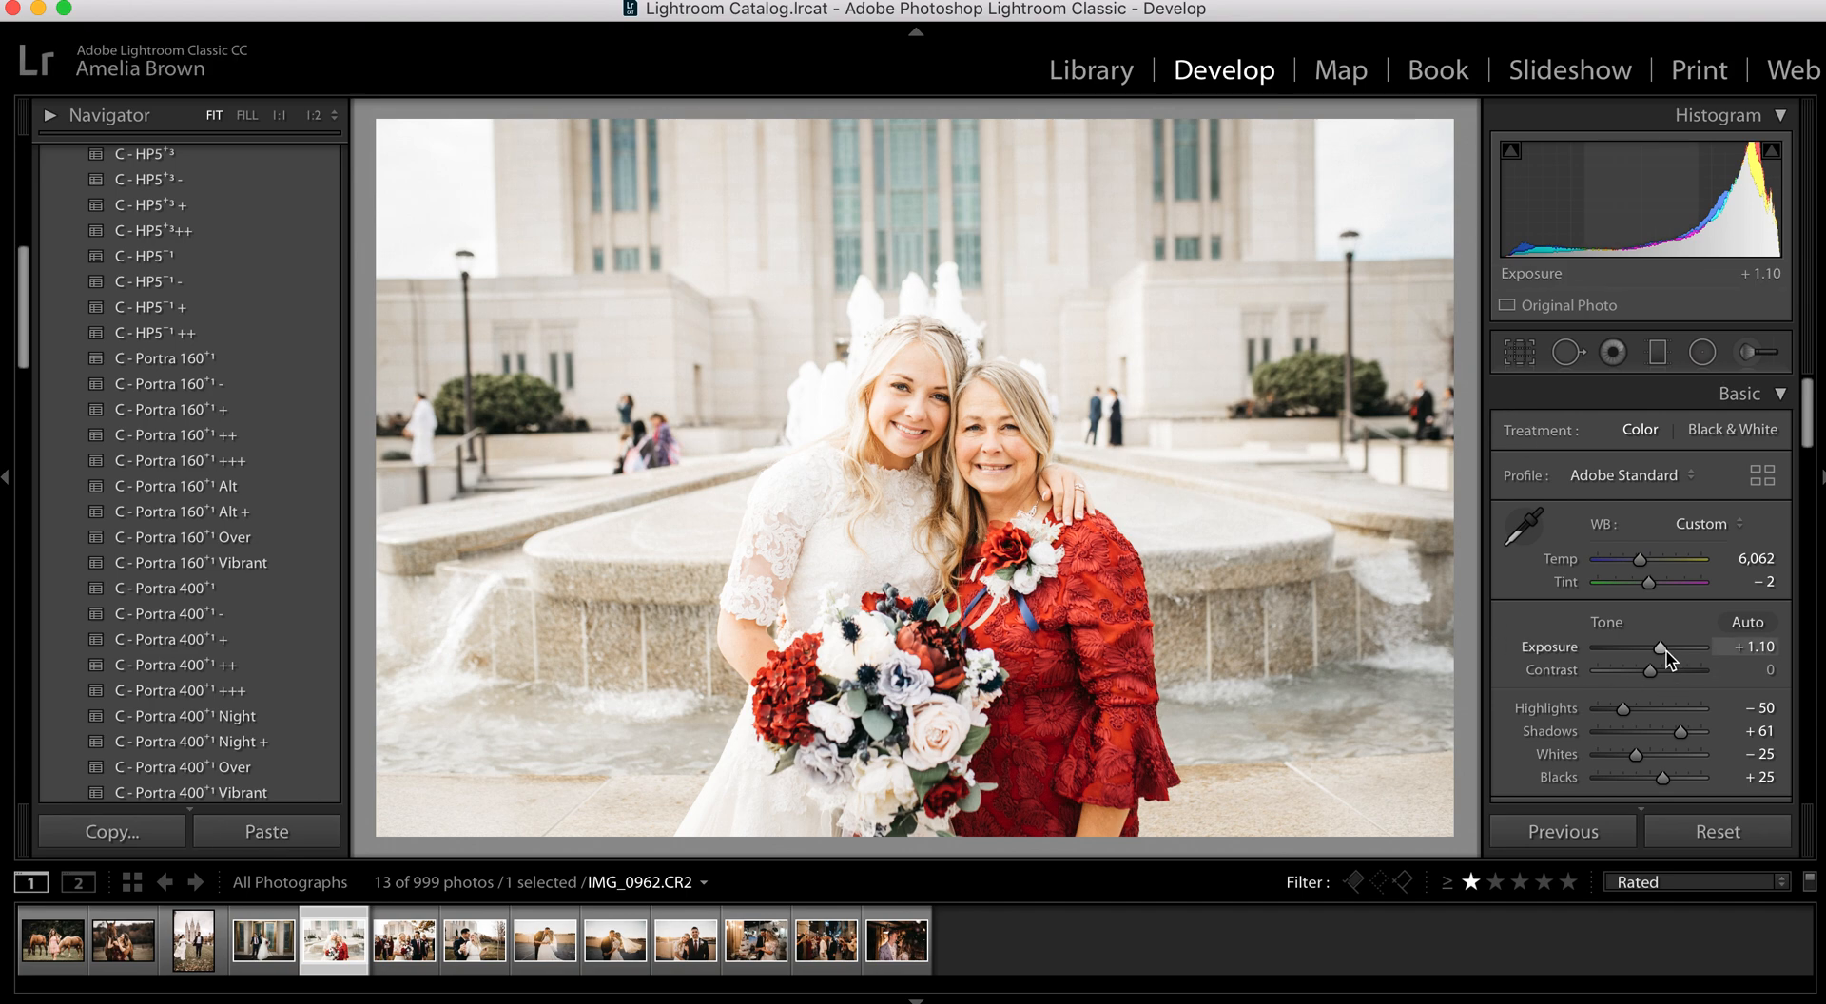
Set the exposure of the fountain photo to +0.45 and its highlights to −59, and check the two women's faces up close
left_click_drag(1663, 649, 1658, 649)
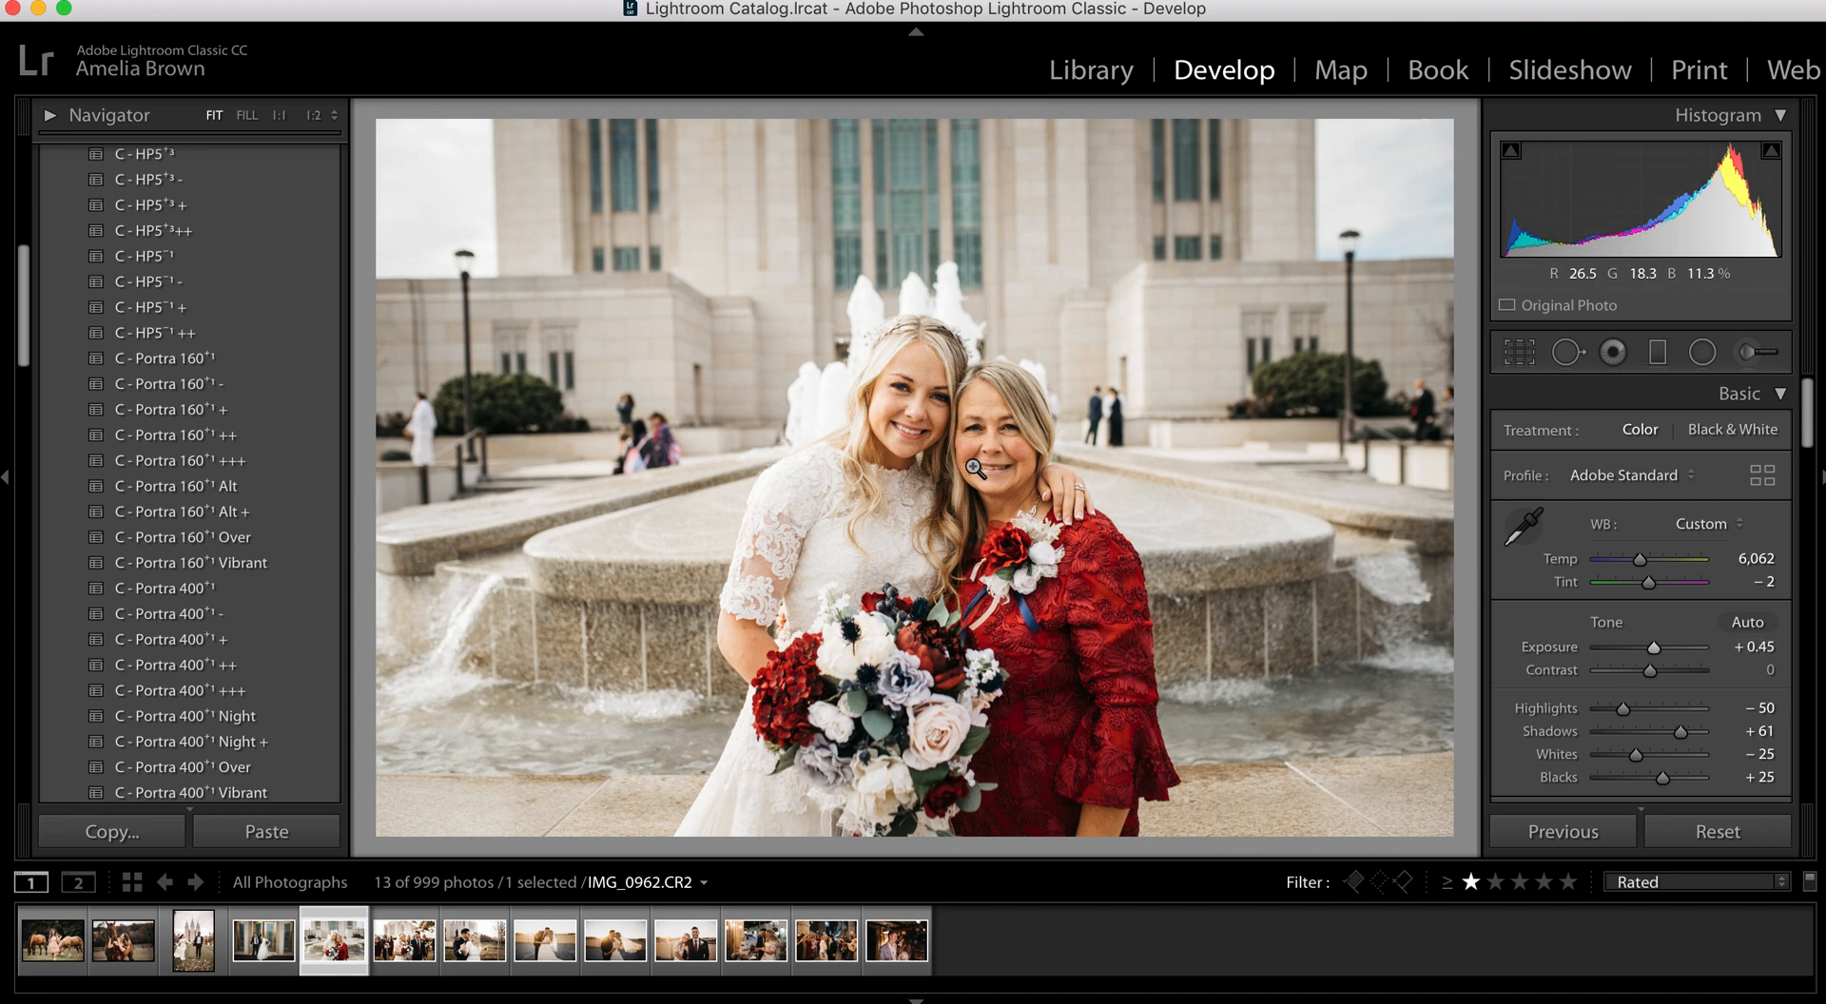
scroll(1645, 661, "down", 3)
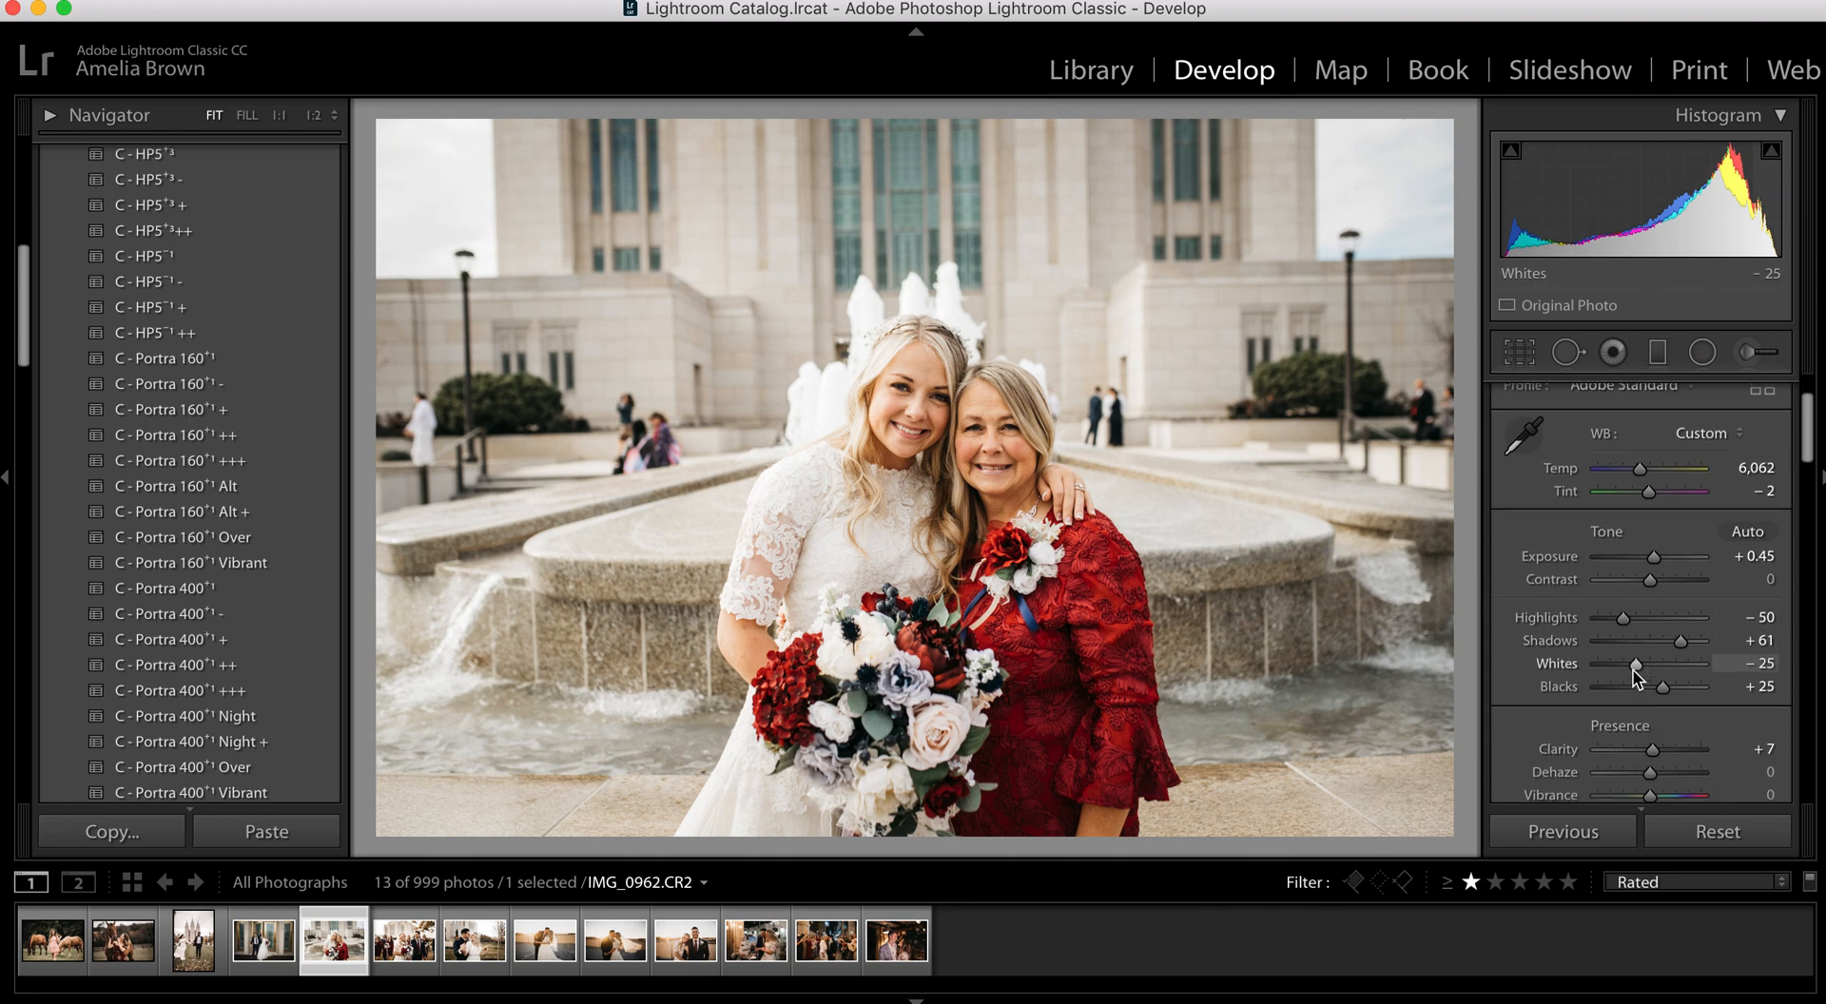
mouse_move(1626, 602)
left_mouse_down()
mouse_move(1641, 601)
mouse_move(1605, 606)
mouse_move(1641, 603)
mouse_move(1620, 605)
left_mouse_up()
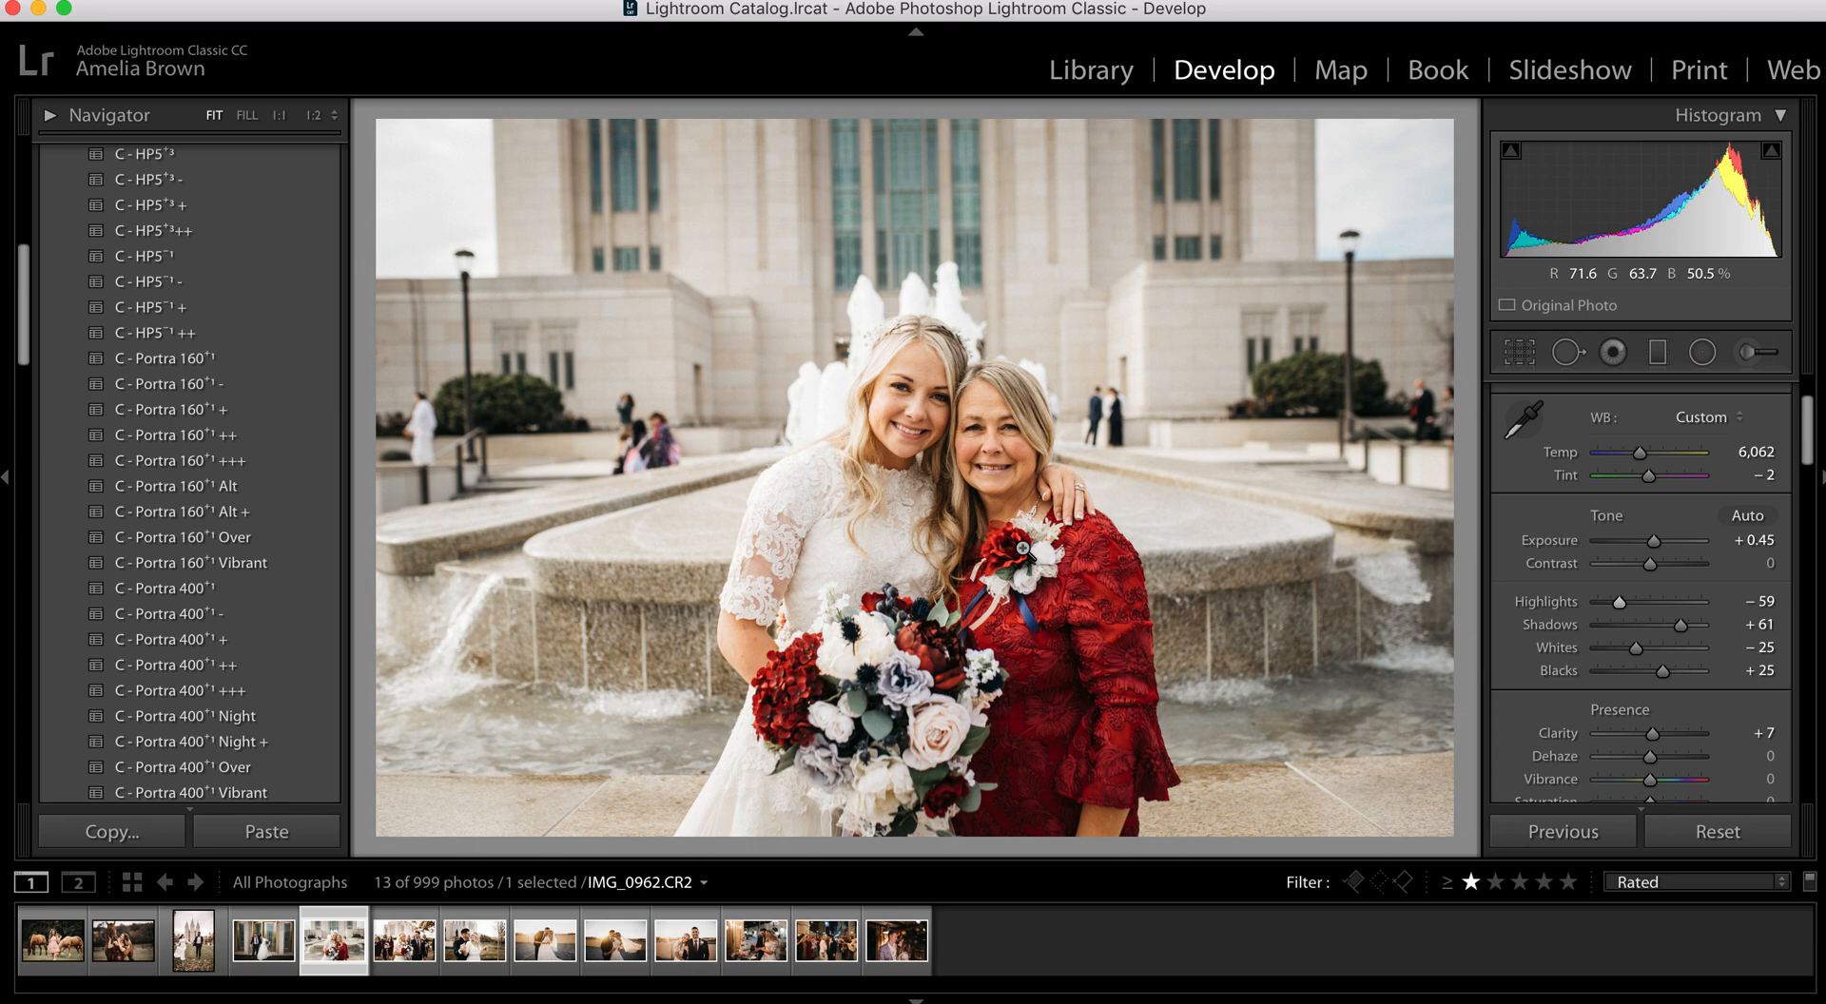
left_click(960, 416)
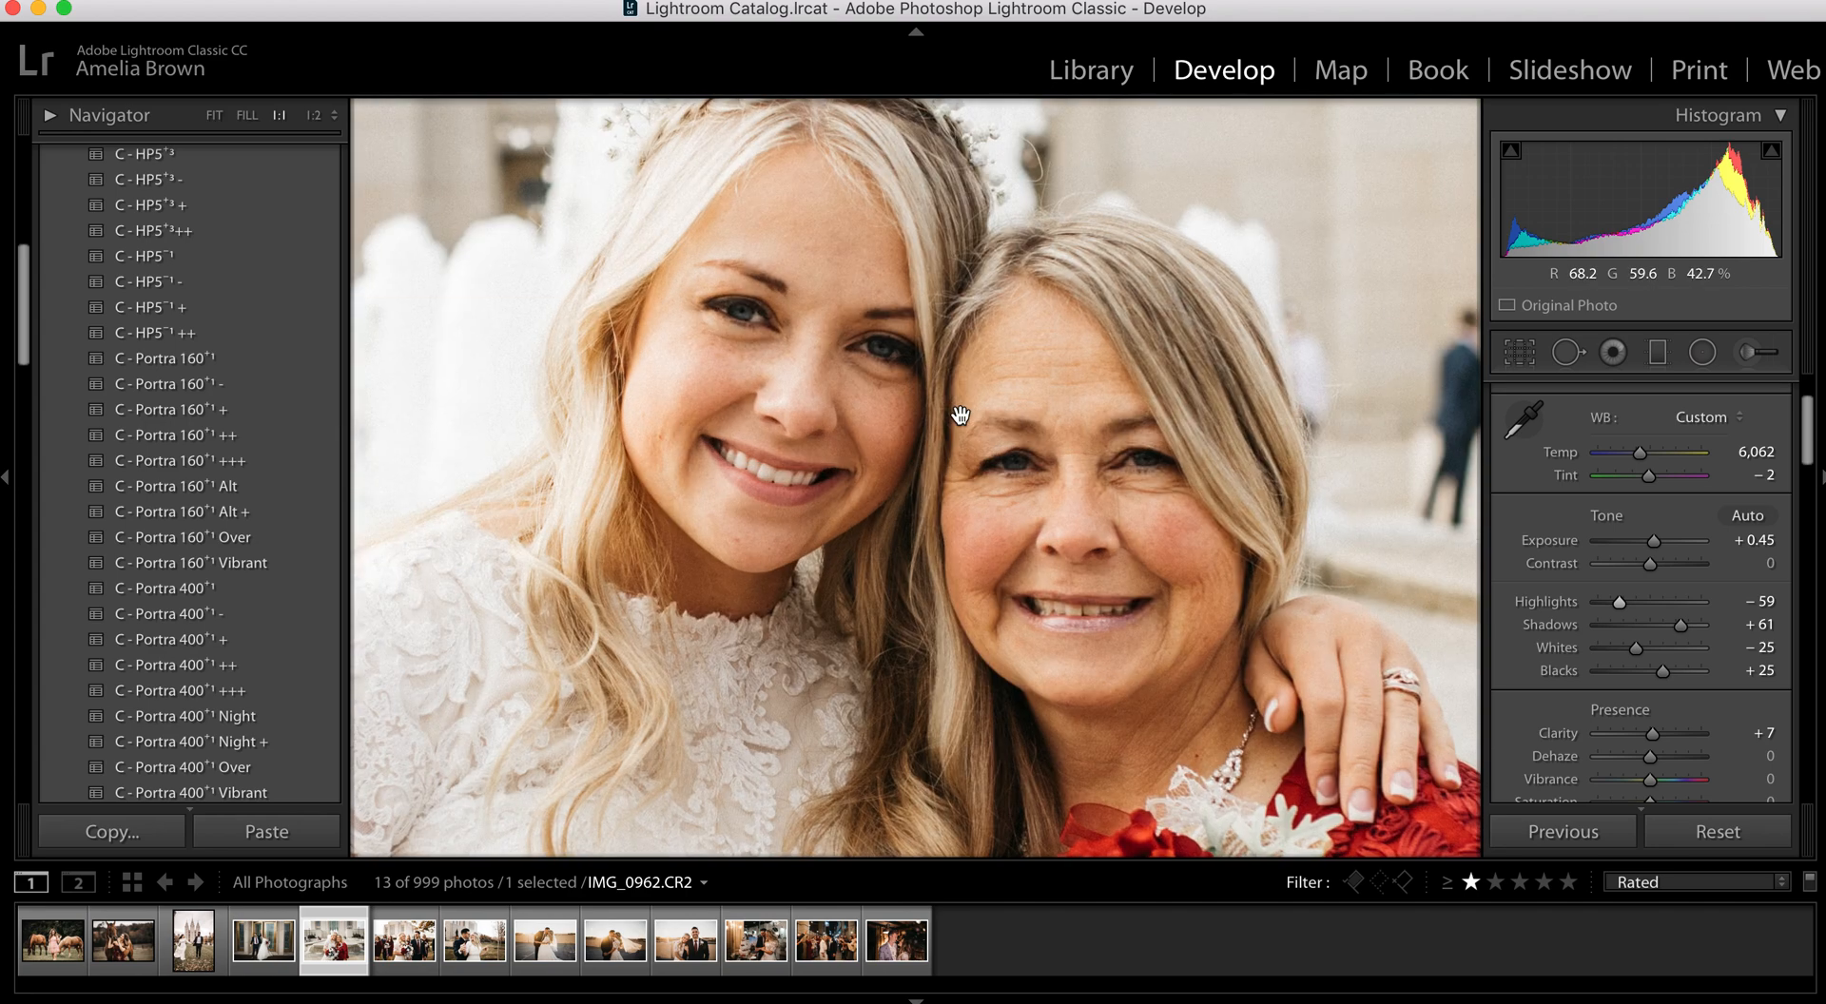
left_click(961, 416)
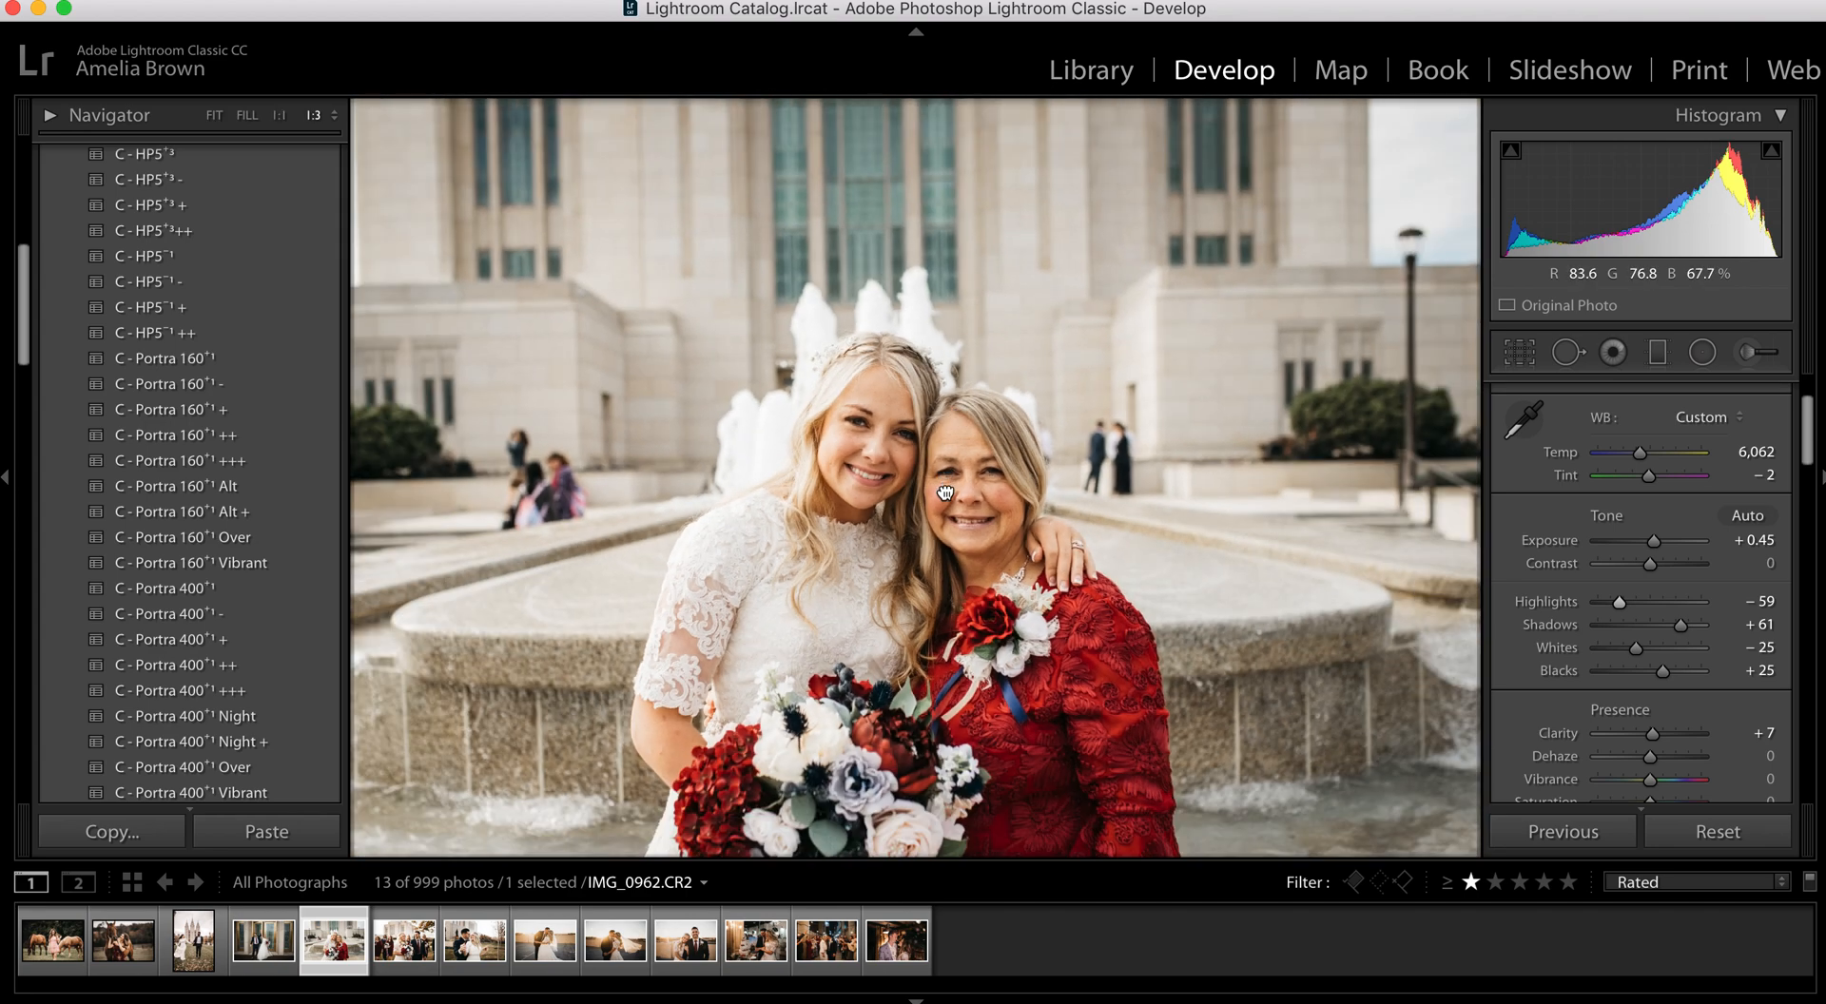
left_click(958, 483)
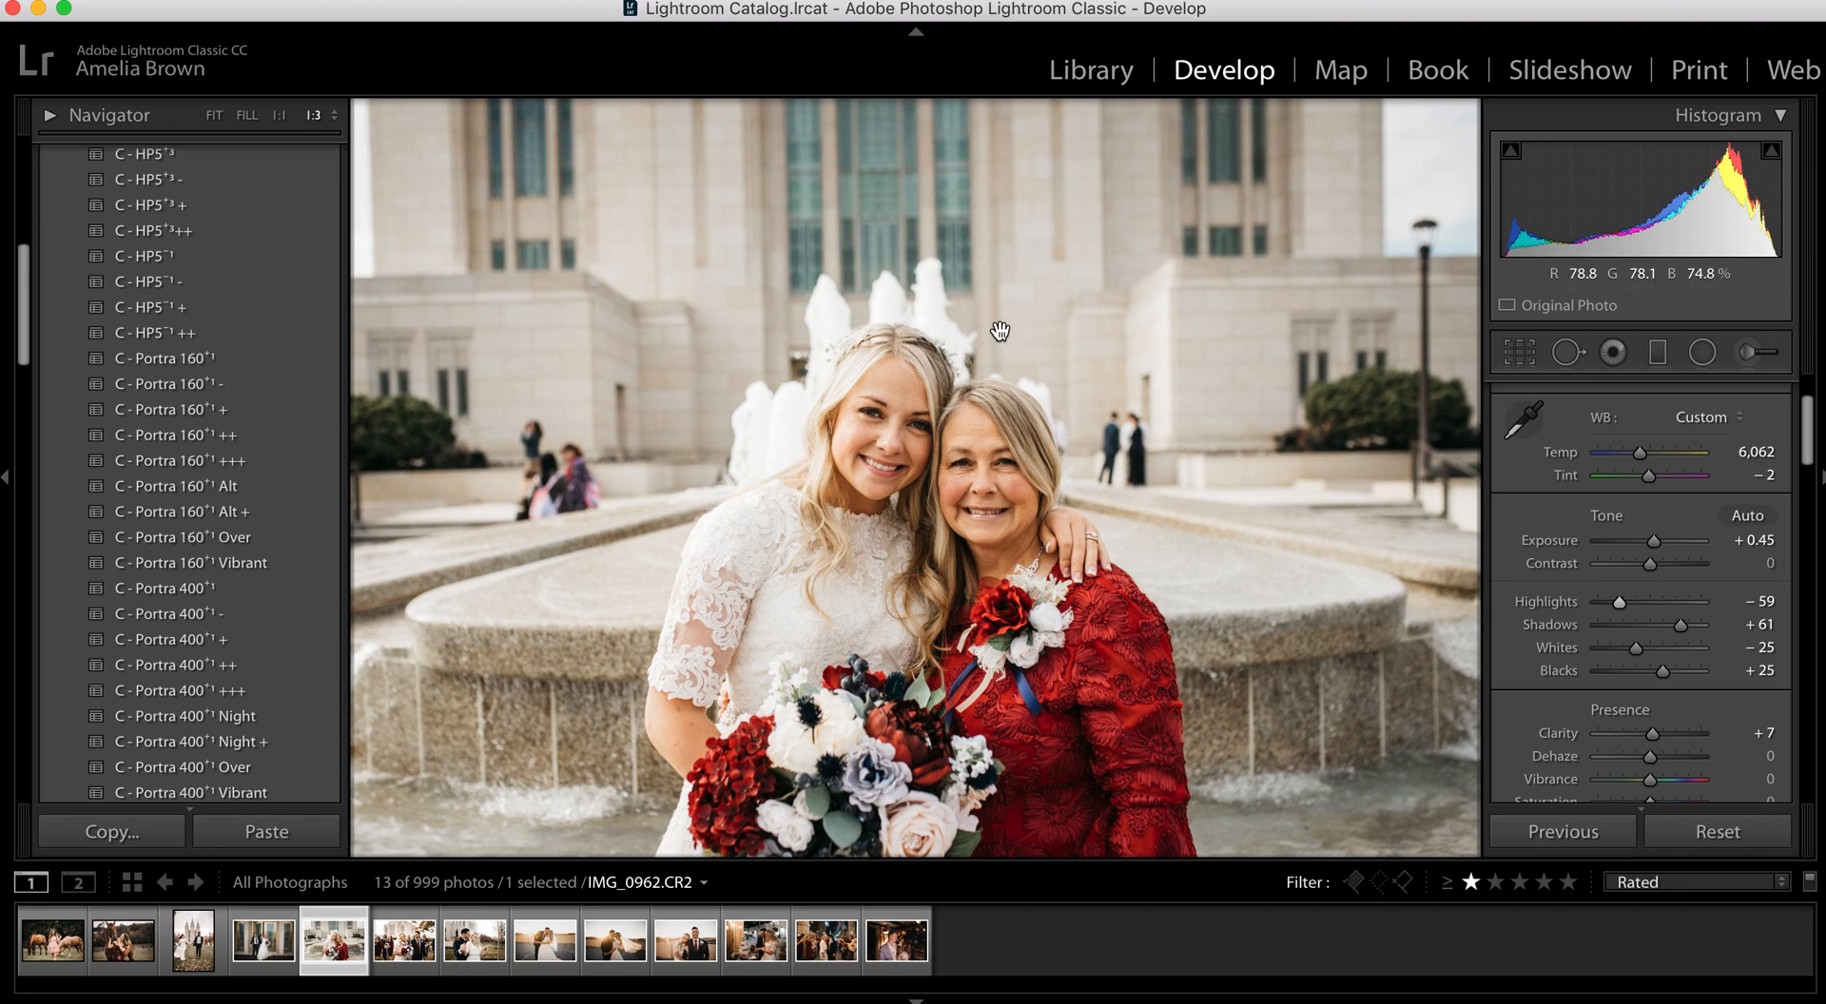
Clone out the dark-dressed figure on the right of the background couple, using a brush size of 76
key("q")
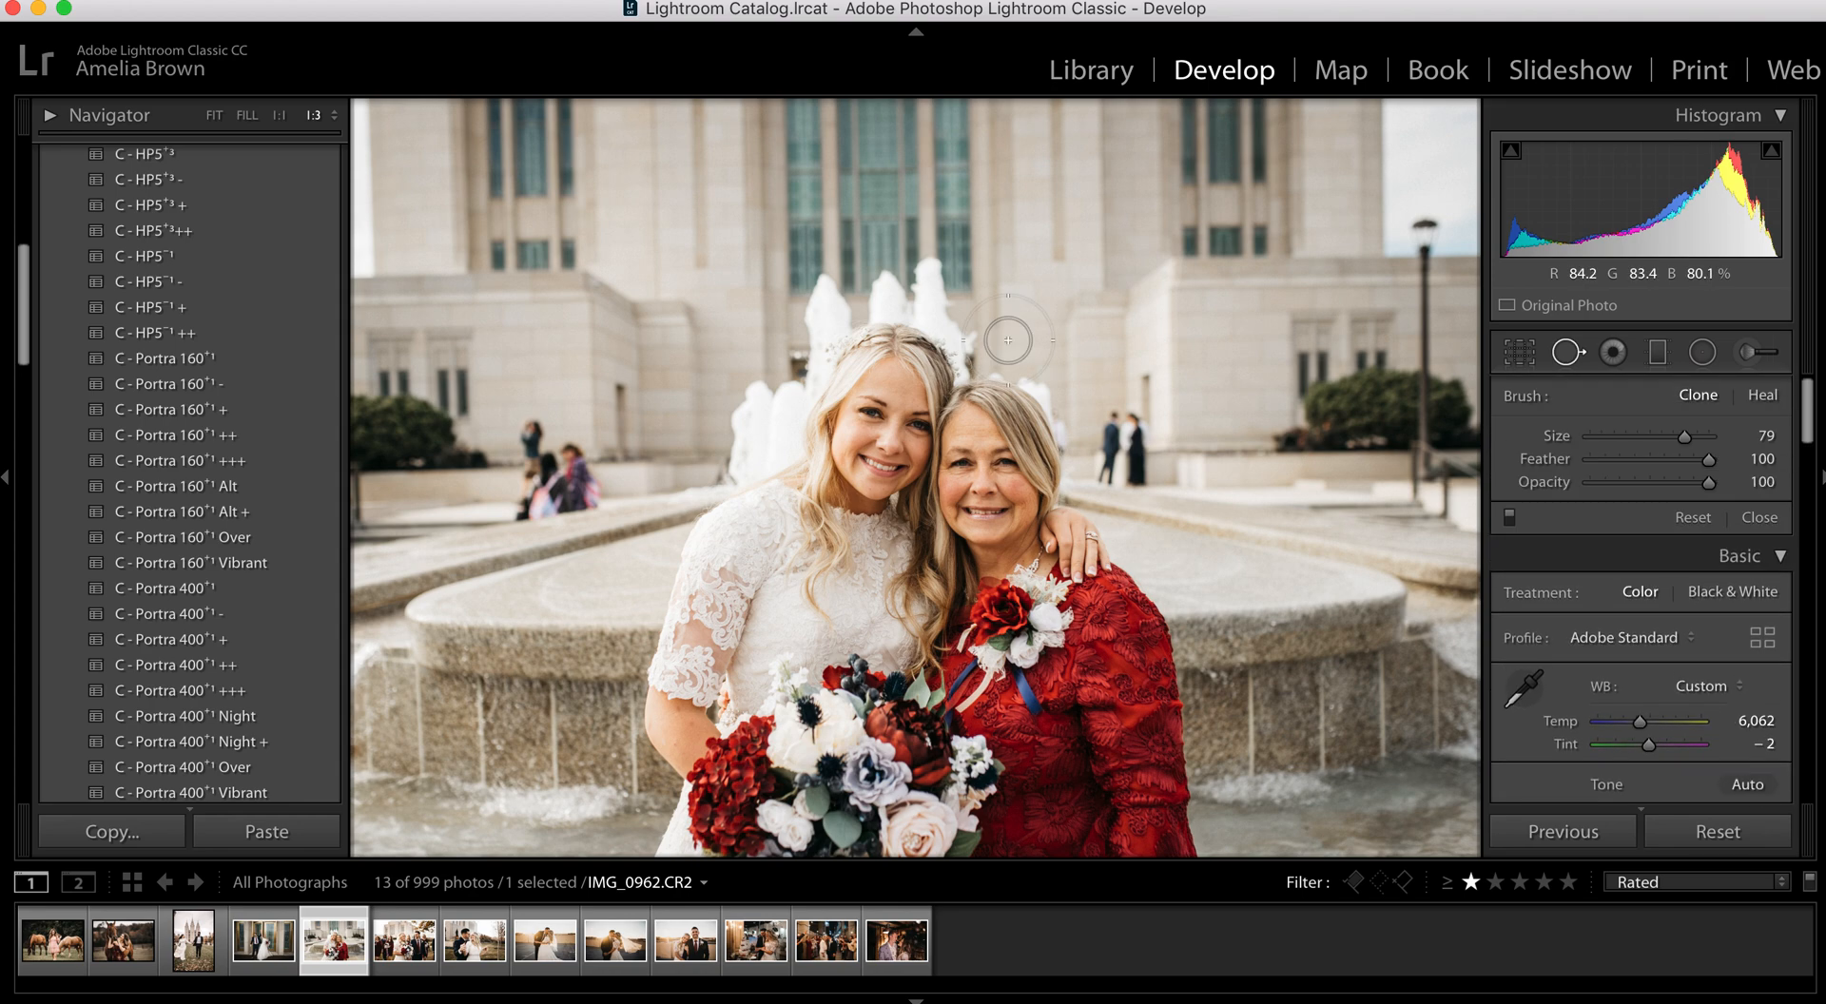
key("super+equal")
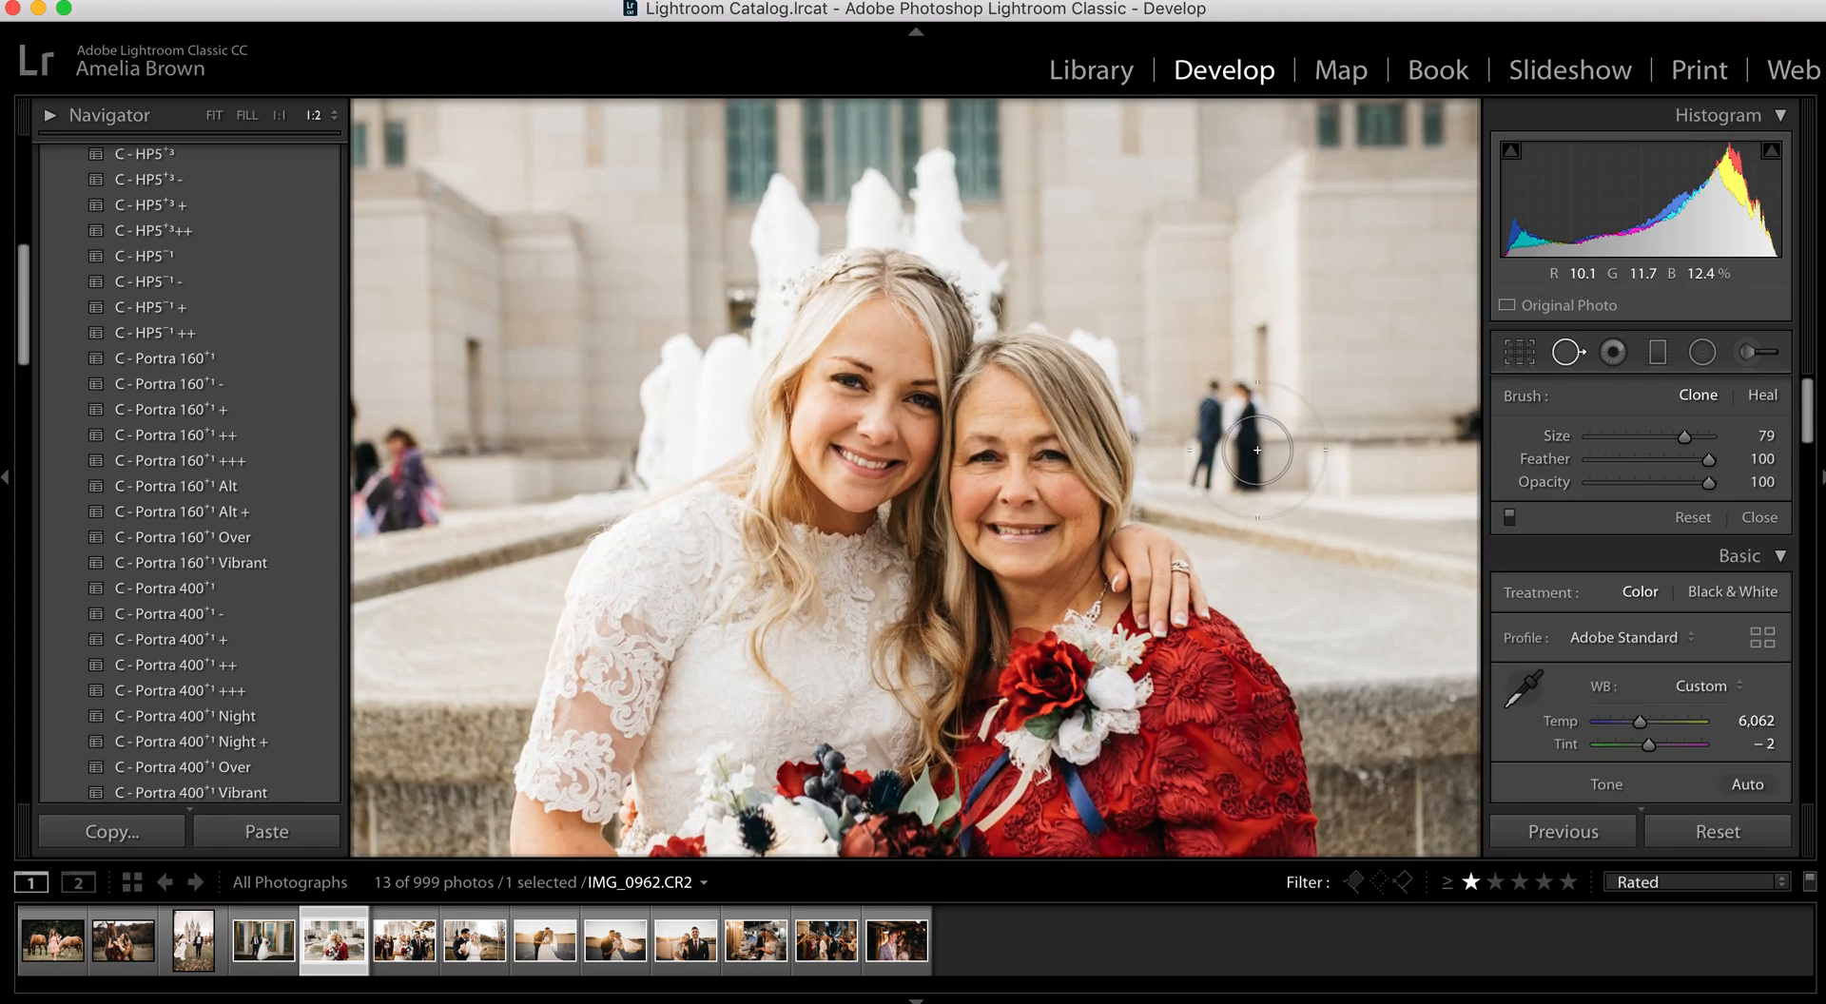
key("super+equal")
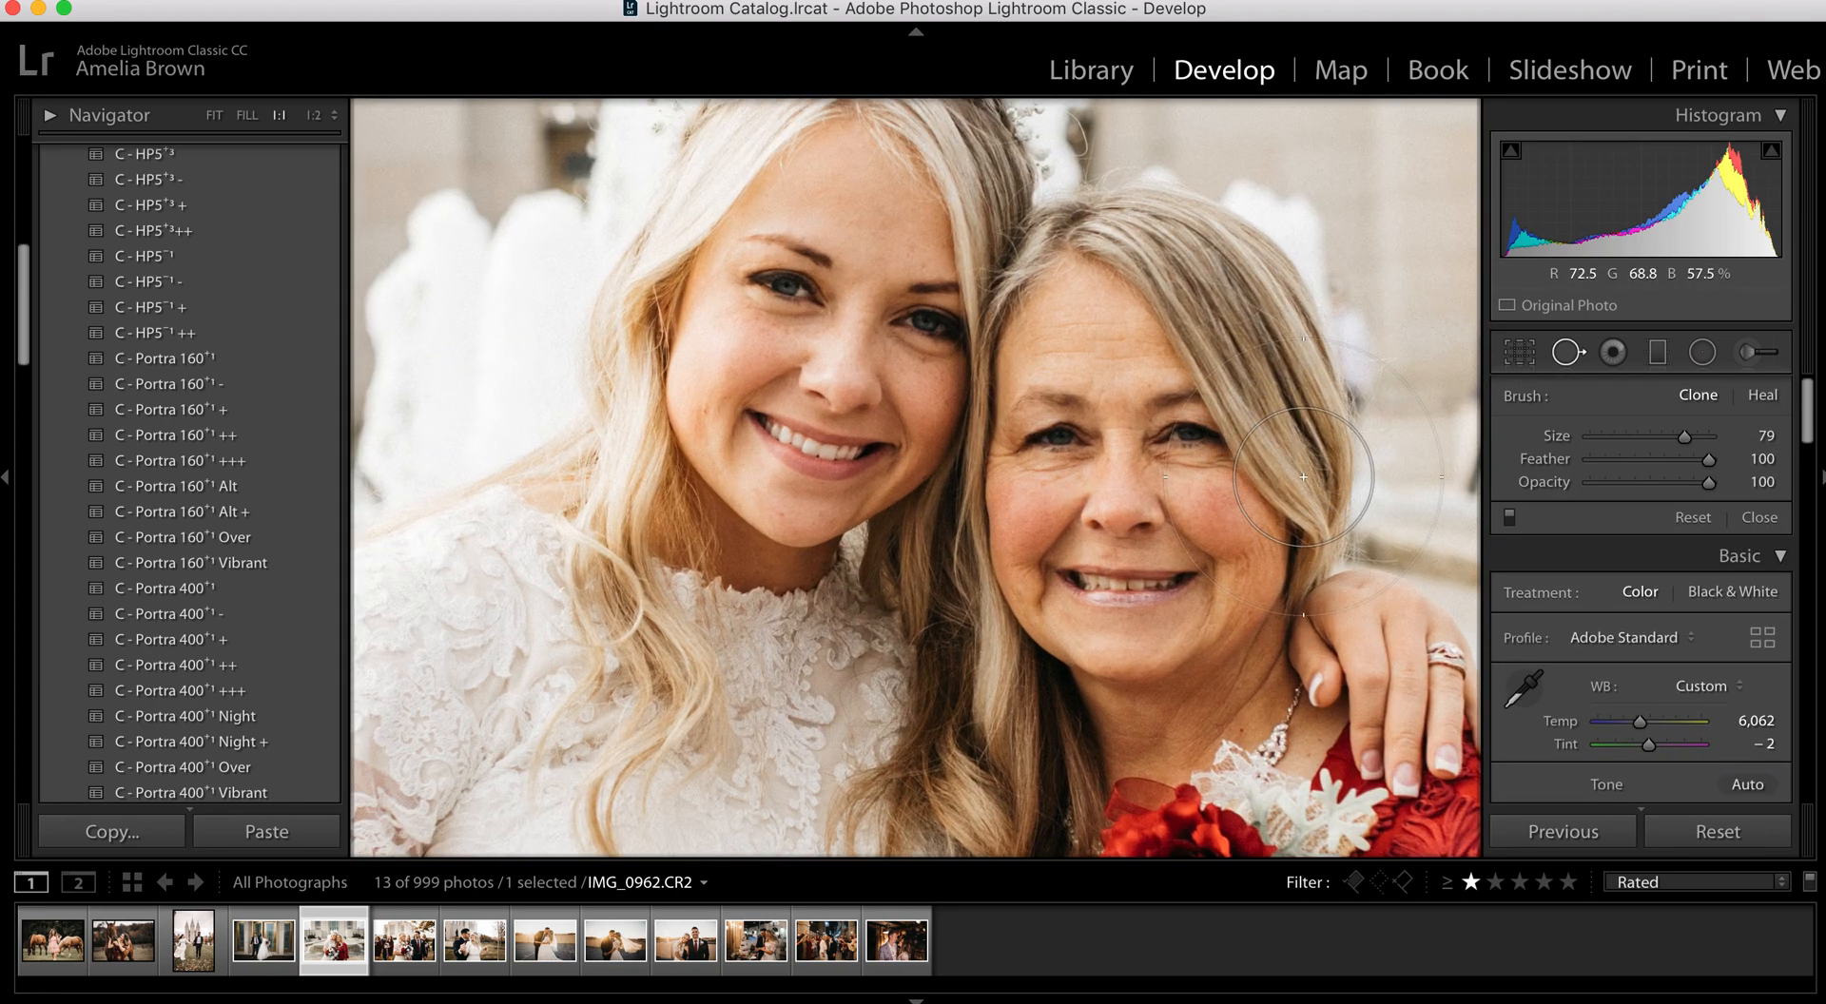
key("q")
left_click_drag(1183, 477, 844, 524)
key("super+minus")
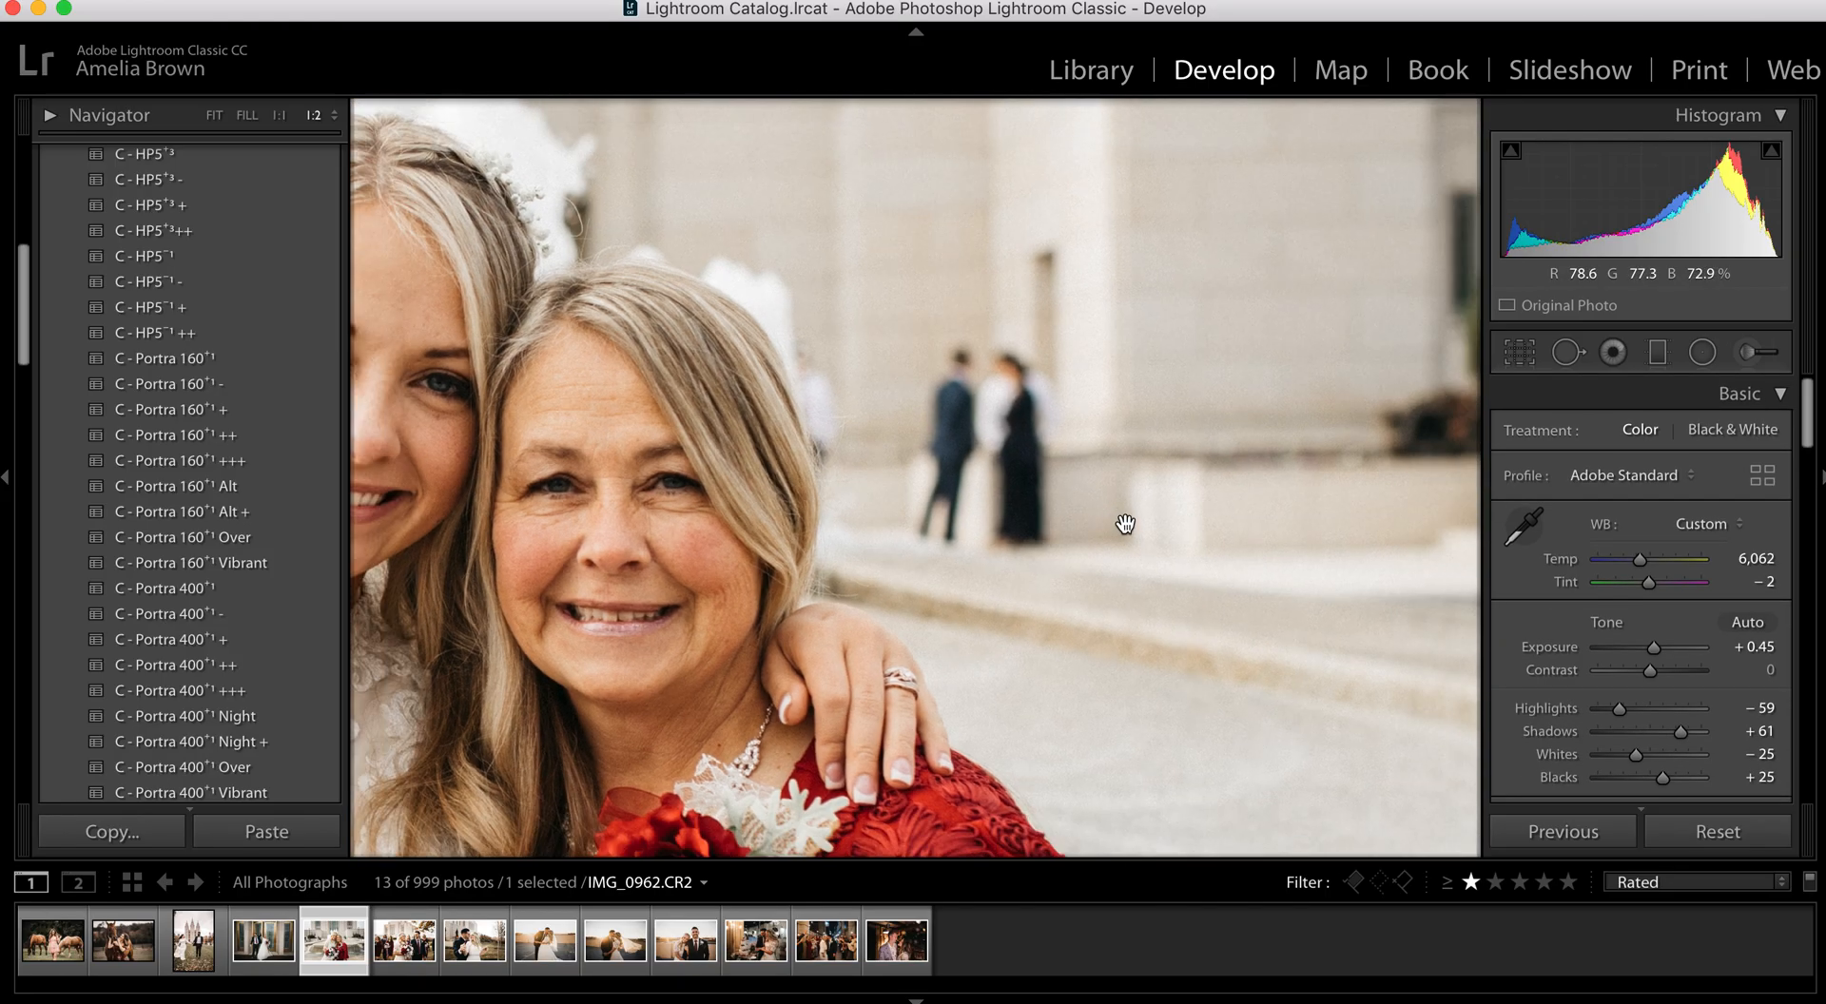
left_click_drag(1121, 522, 1186, 570)
key("q")
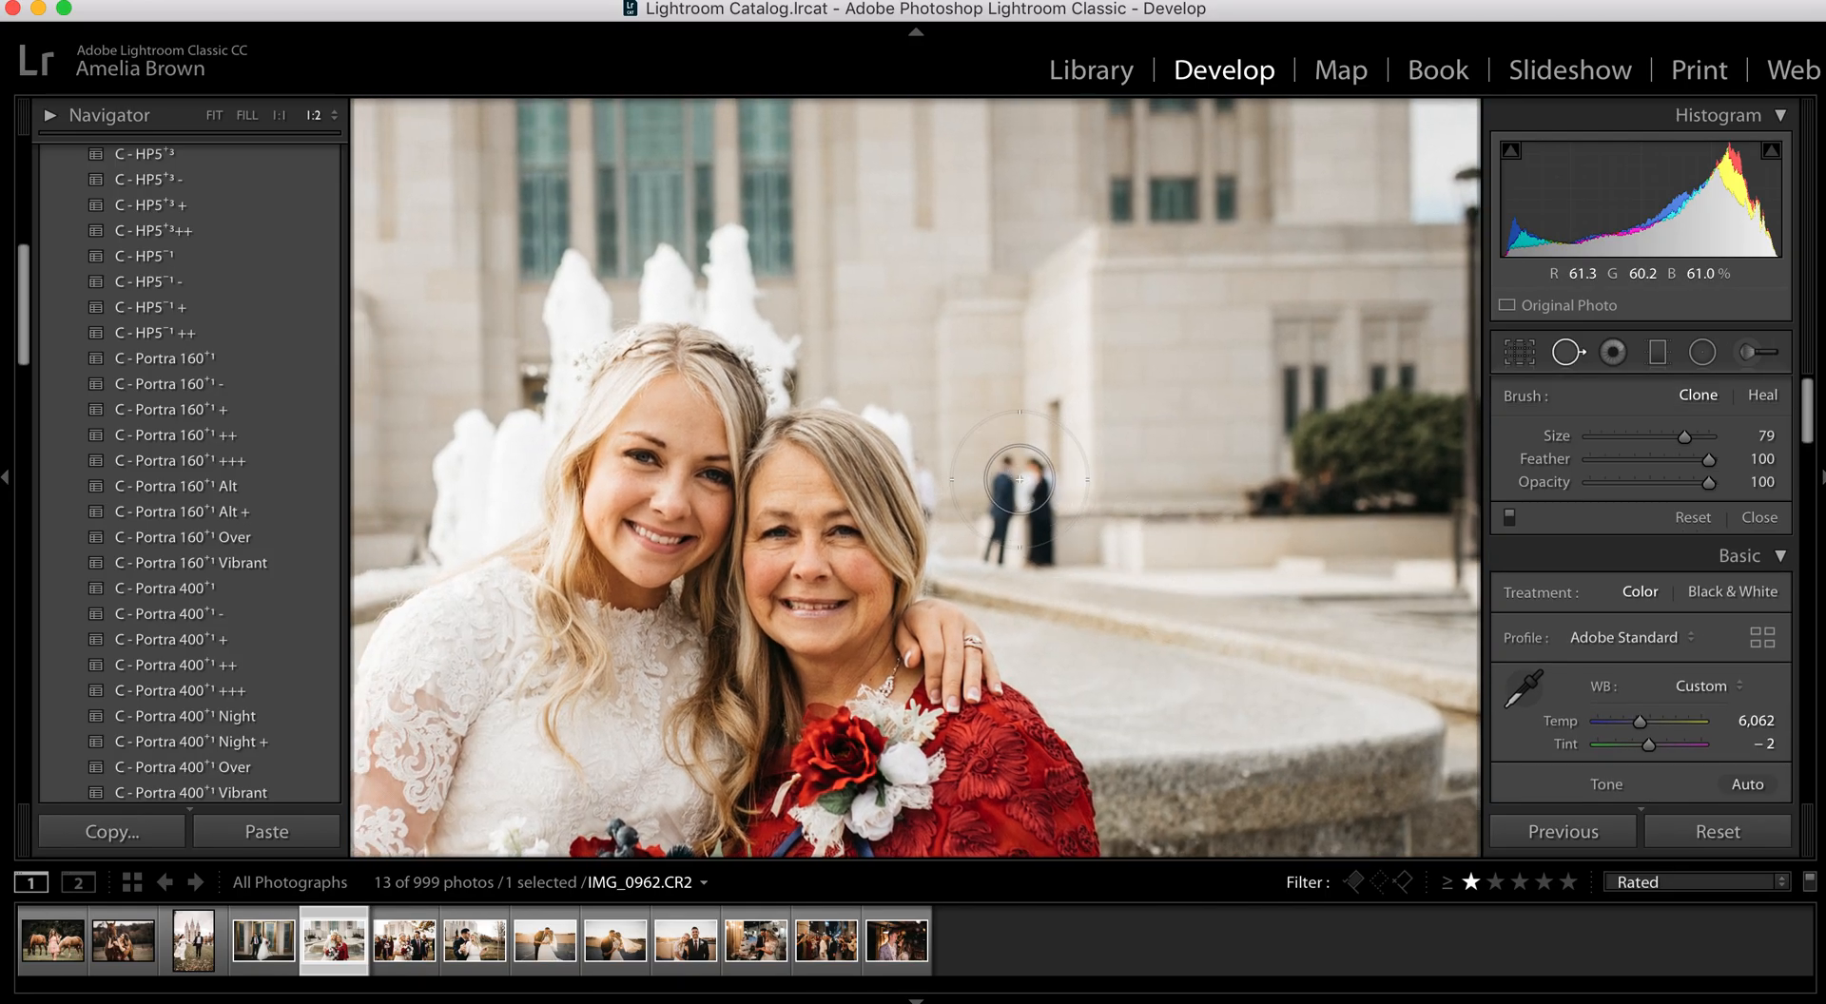
left_click_drag(1684, 437, 1684, 437)
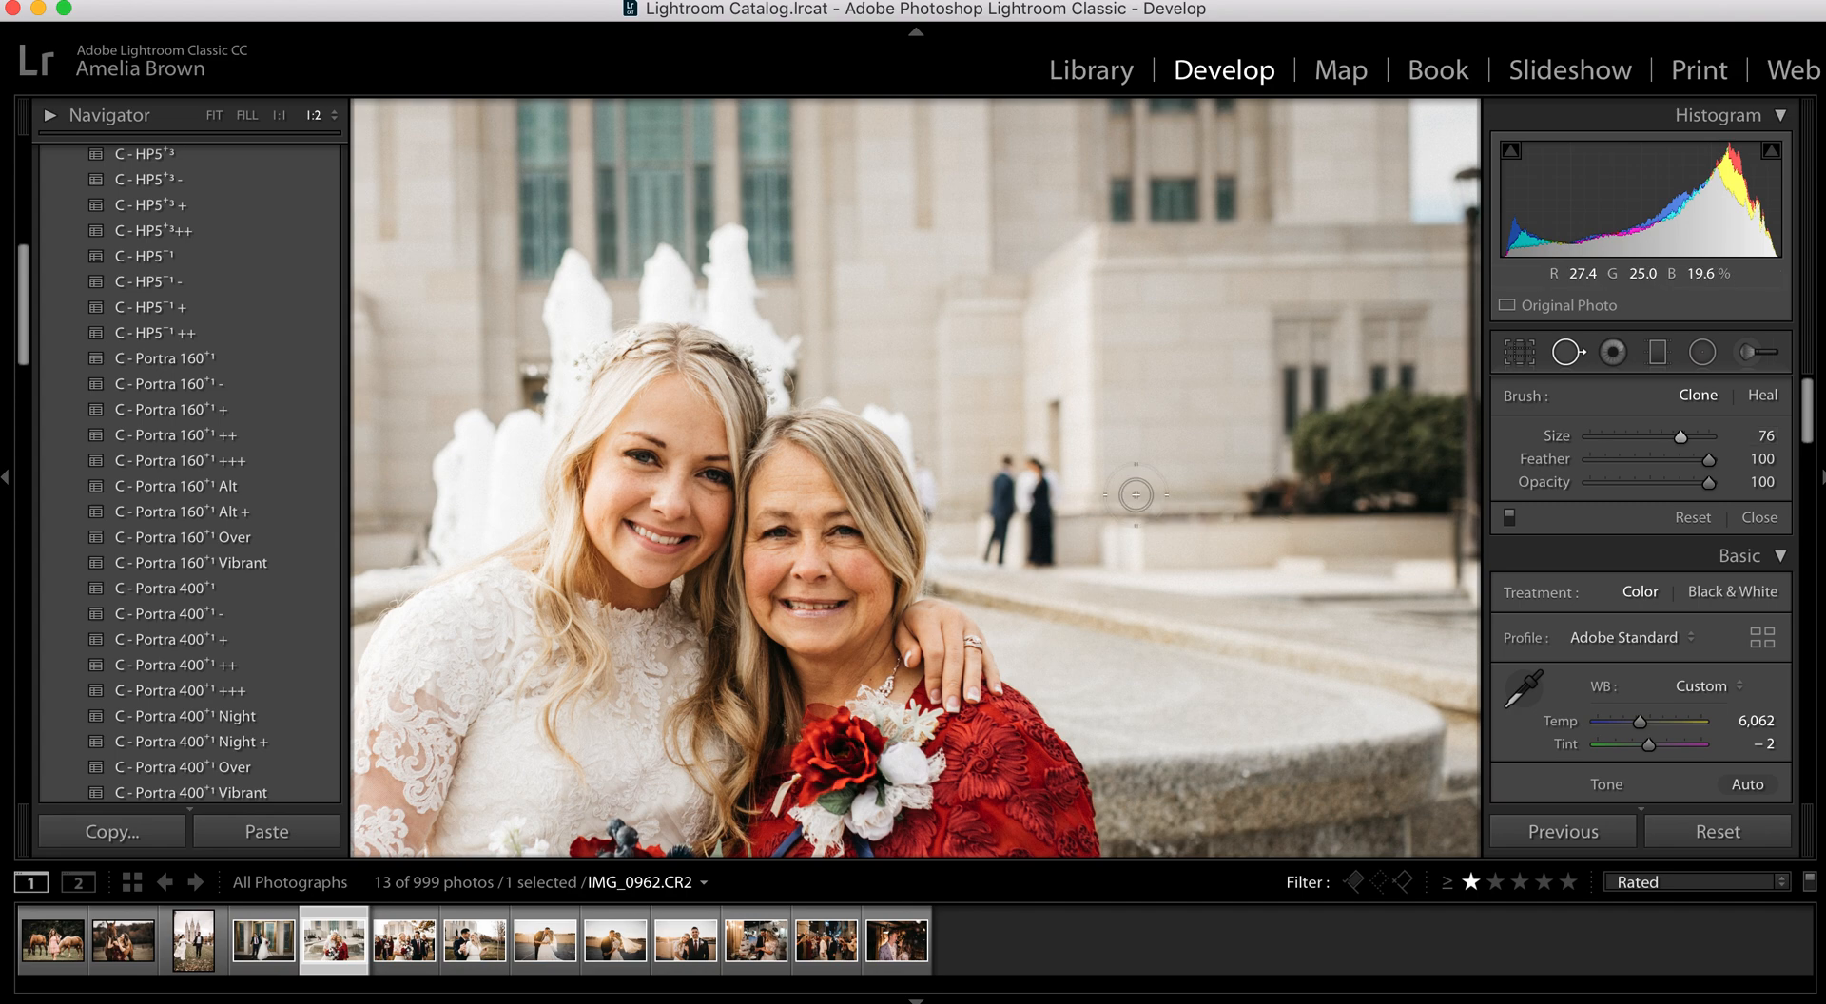
mouse_move(1034, 466)
left_mouse_down()
mouse_move(1046, 565)
mouse_move(1034, 475)
left_mouse_up()
left_click_drag(1038, 560, 1037, 560)
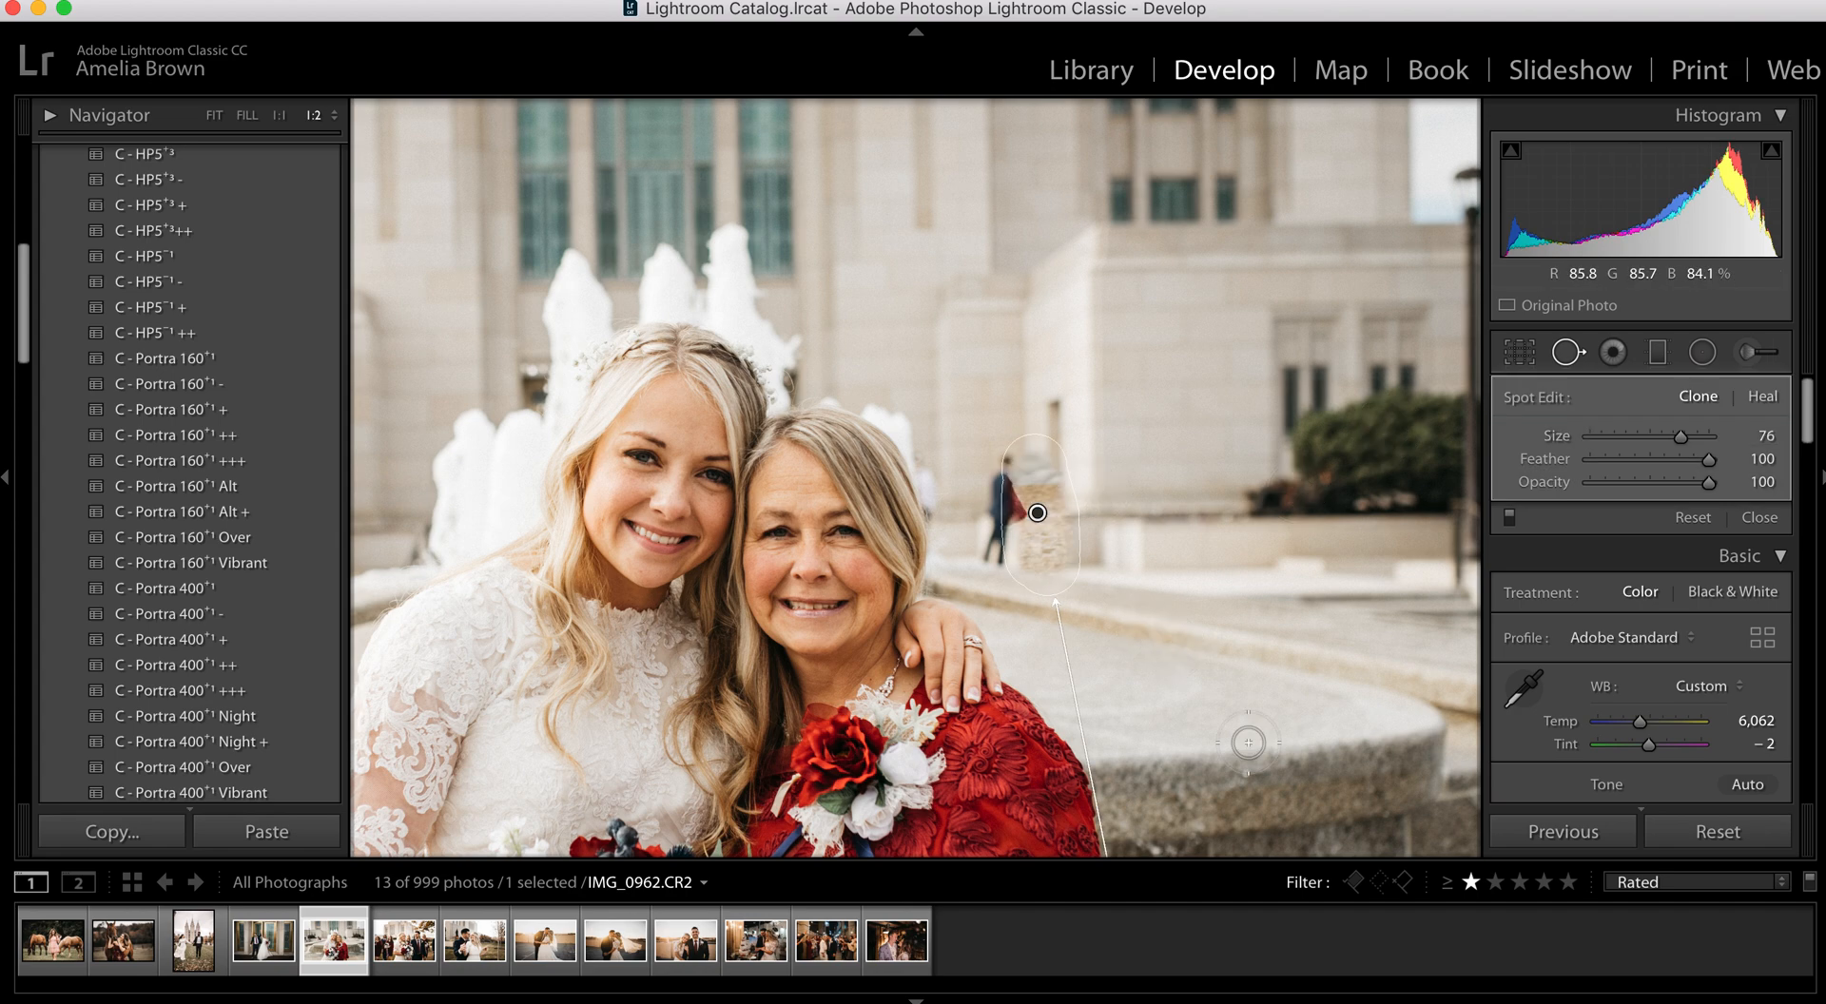
Move the clone source onto the building wall and clone out the remaining figure of the background couple from the wall directly above
key("super+minus")
key("super+minus")
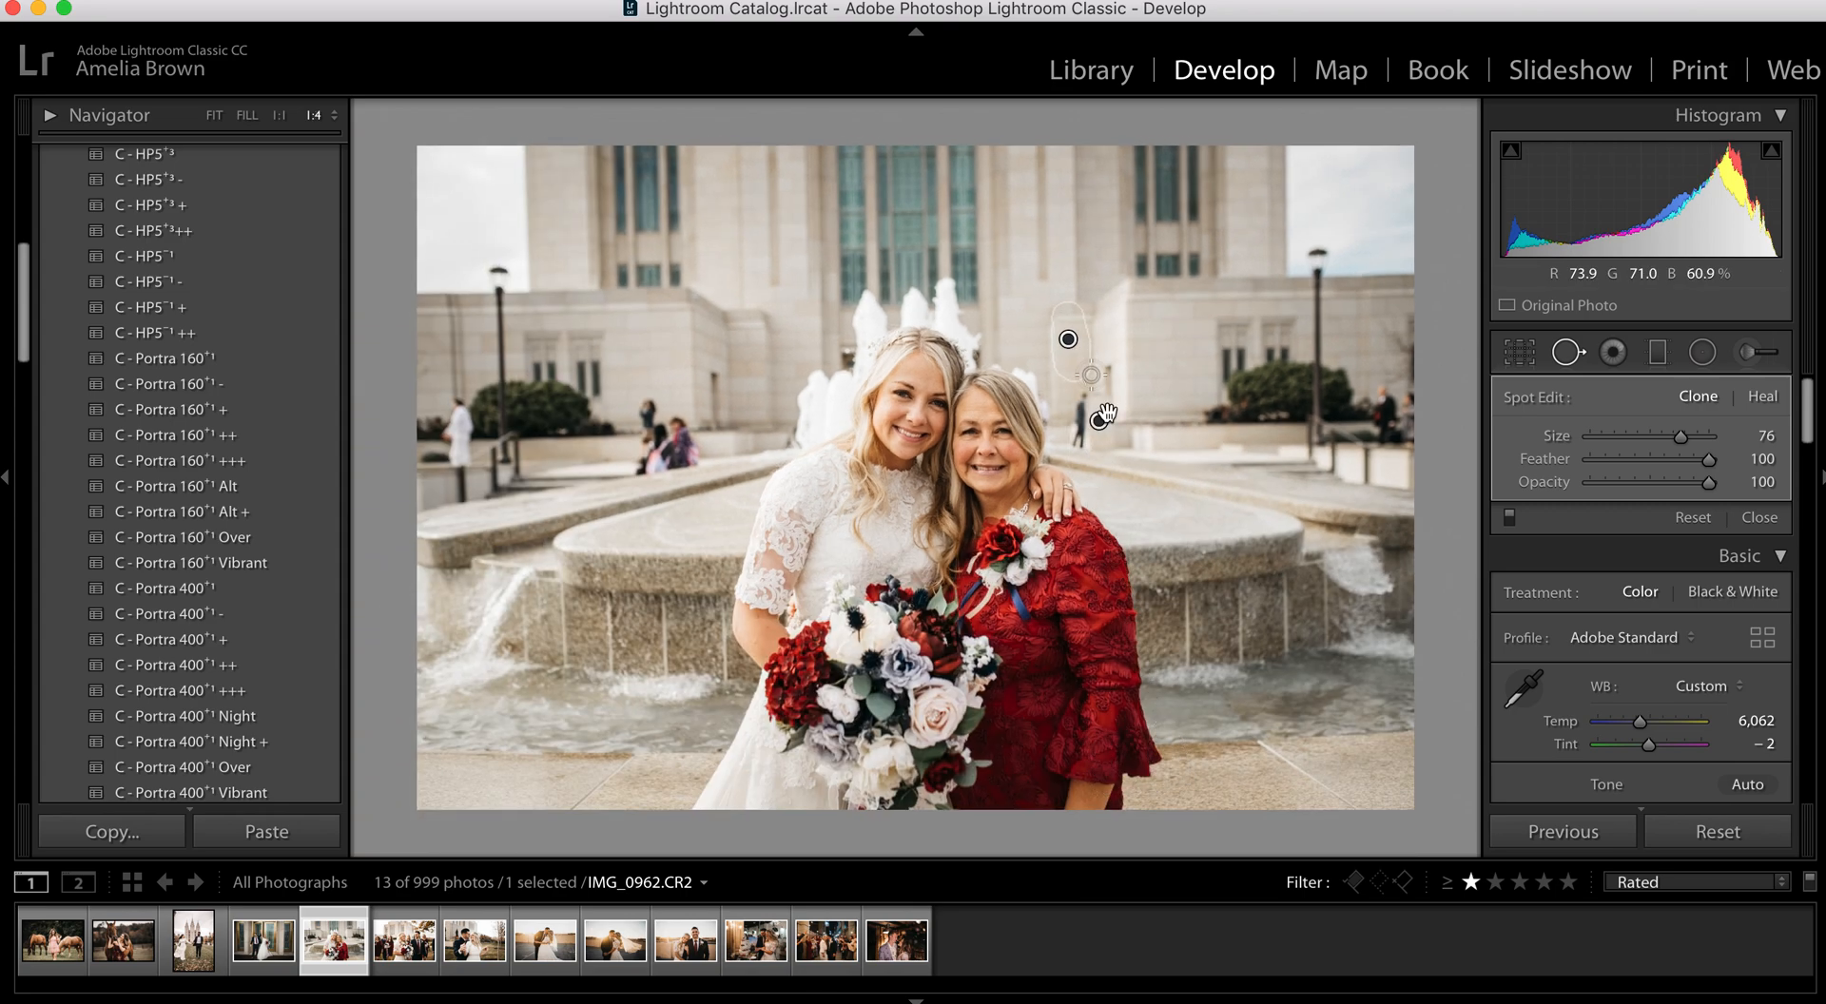
key("super+equal")
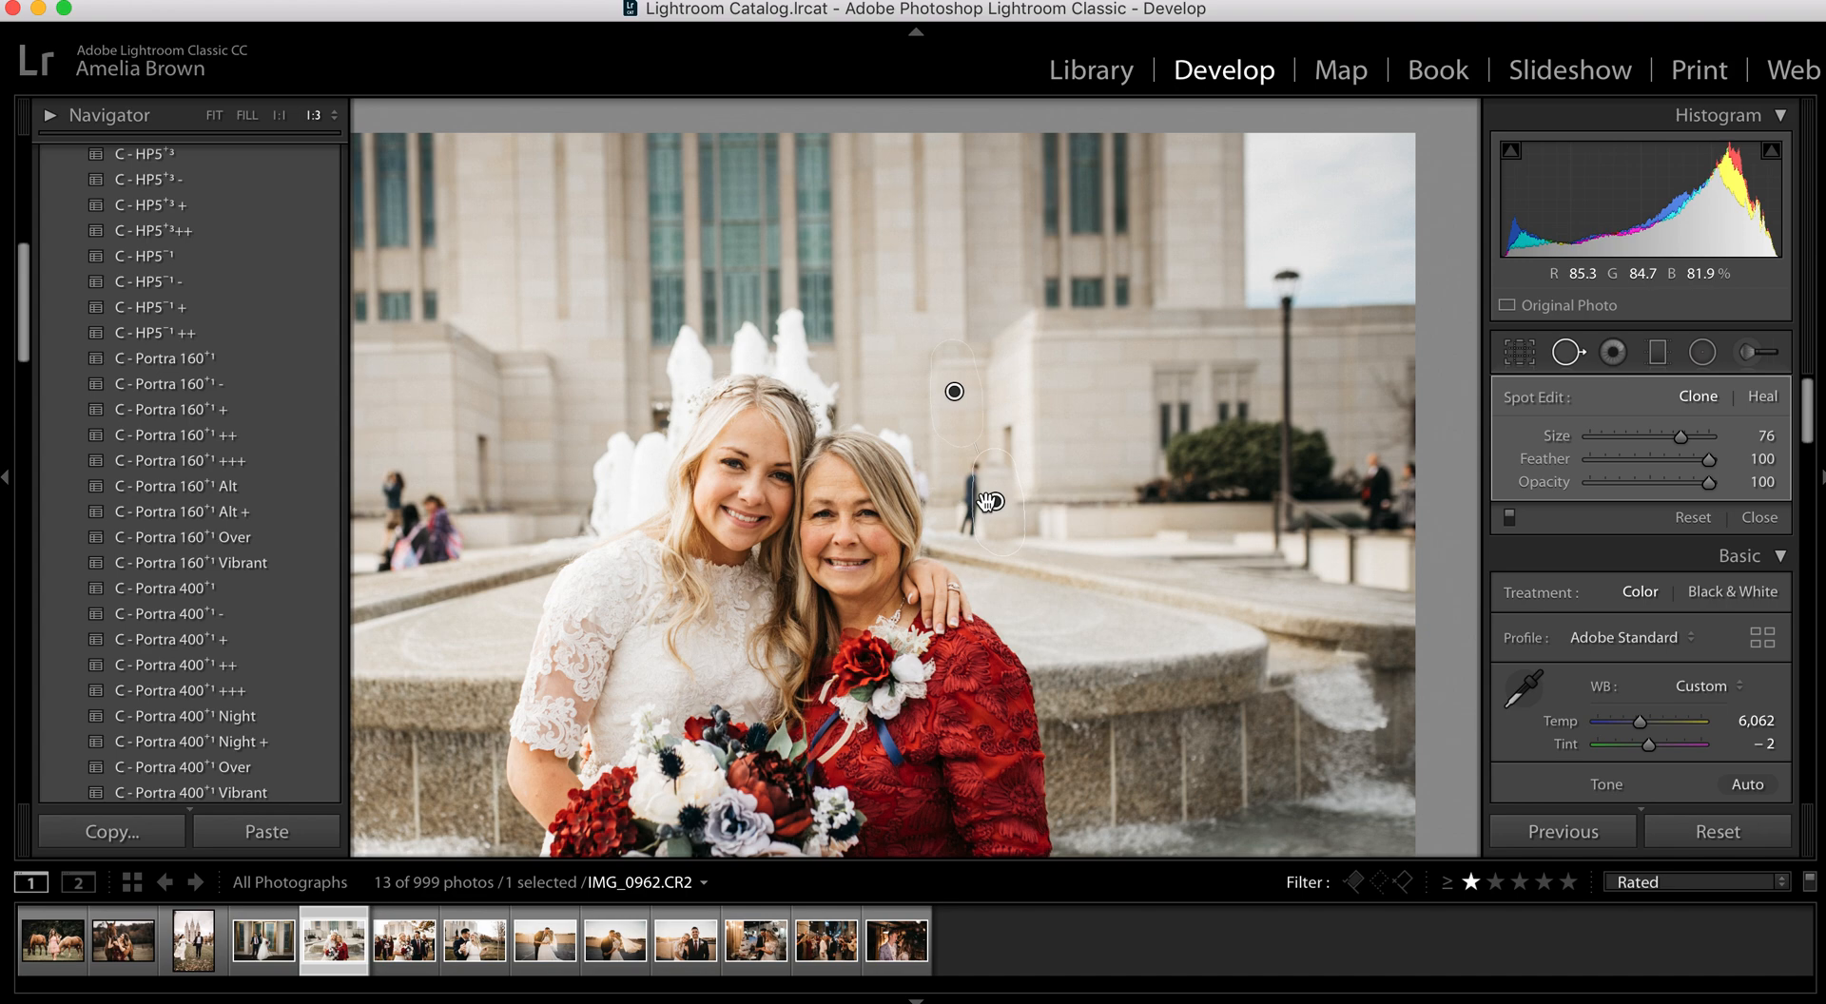
key("super+equal")
mouse_move(995, 380)
left_mouse_down()
mouse_move(1053, 392)
mouse_move(1061, 424)
mouse_move(994, 547)
left_mouse_up()
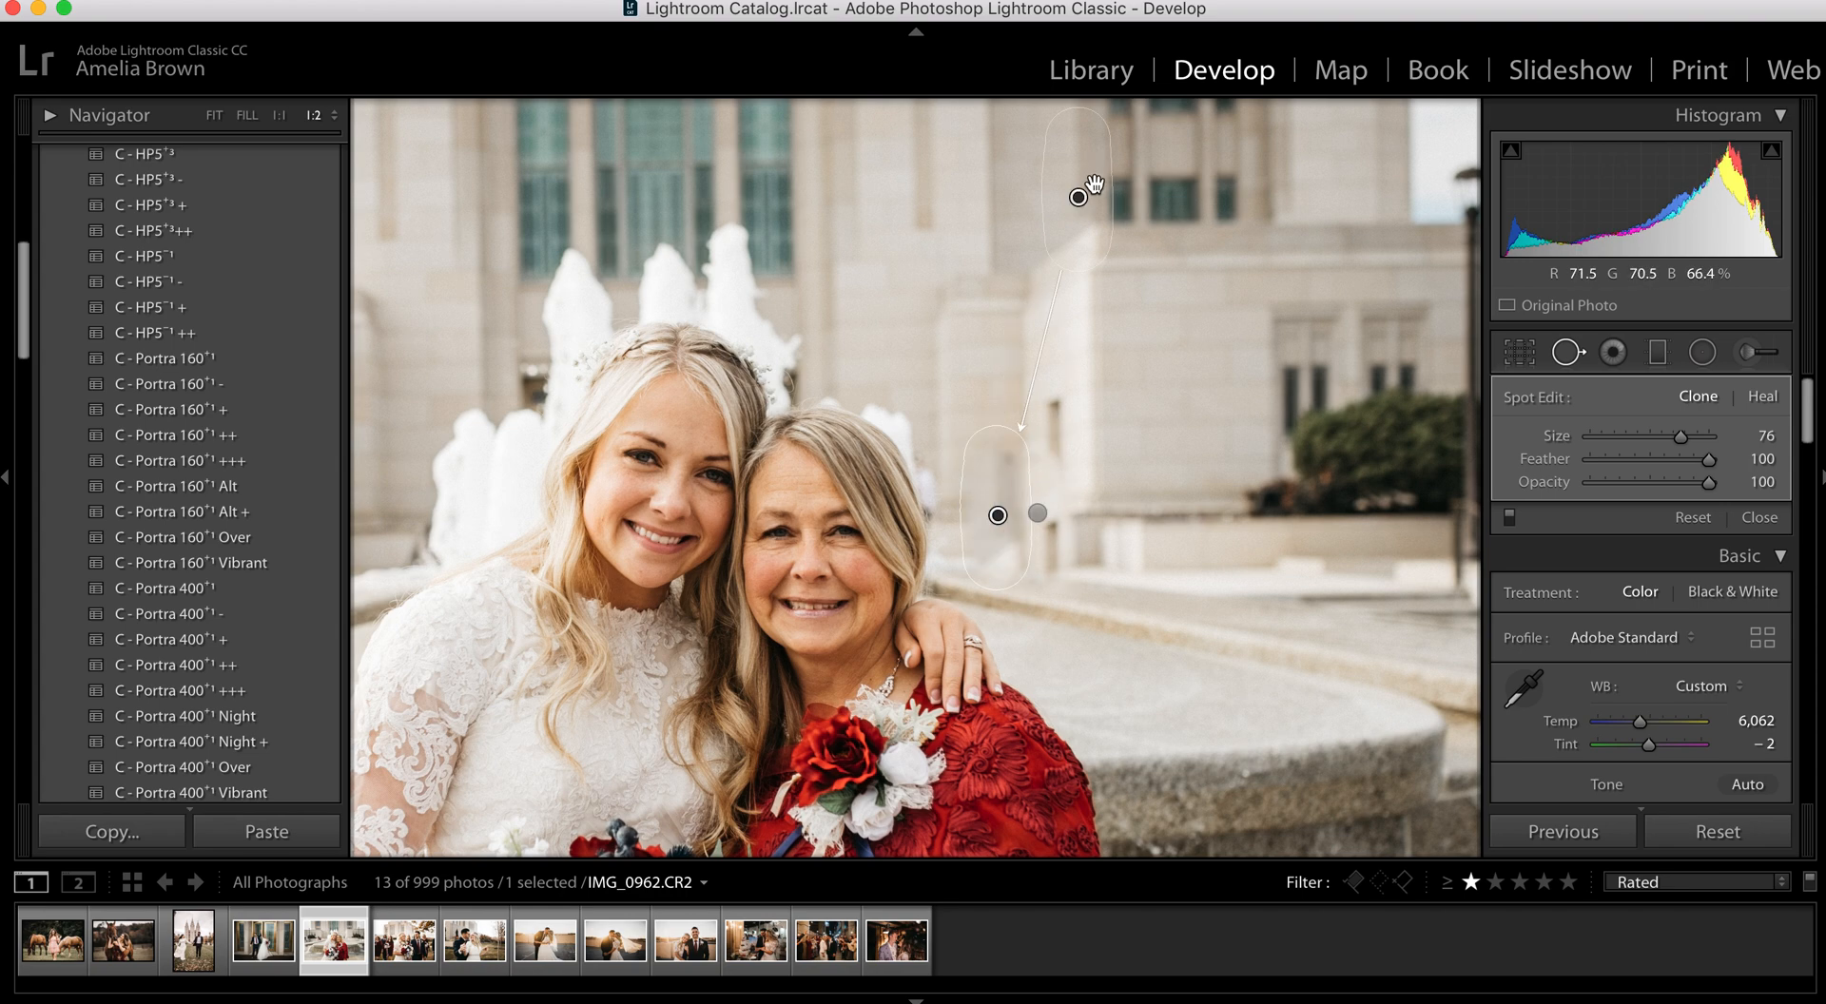
left_click_drag(963, 433, 979, 418)
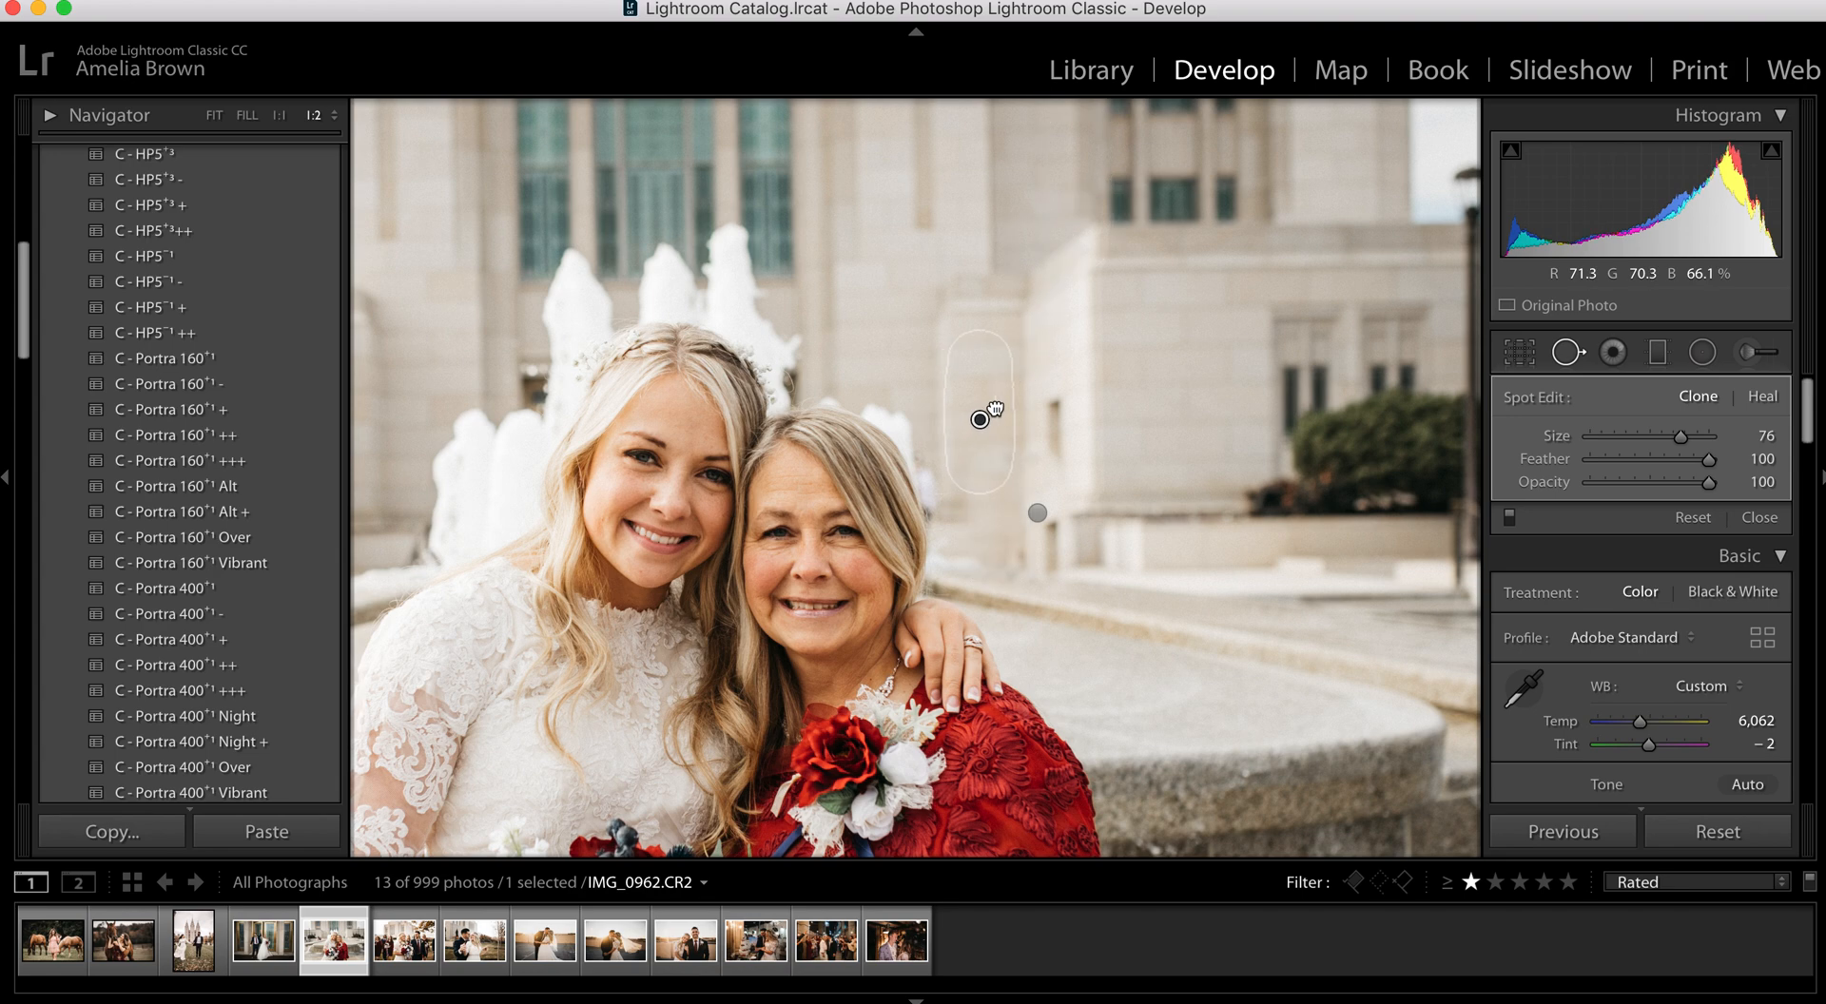
Clone out the group of bystanders behind the fountain's left side, sampling the building wall directly above them and fine-tuning the spot's position
key("q")
left_click_drag(909, 588, 1331, 527)
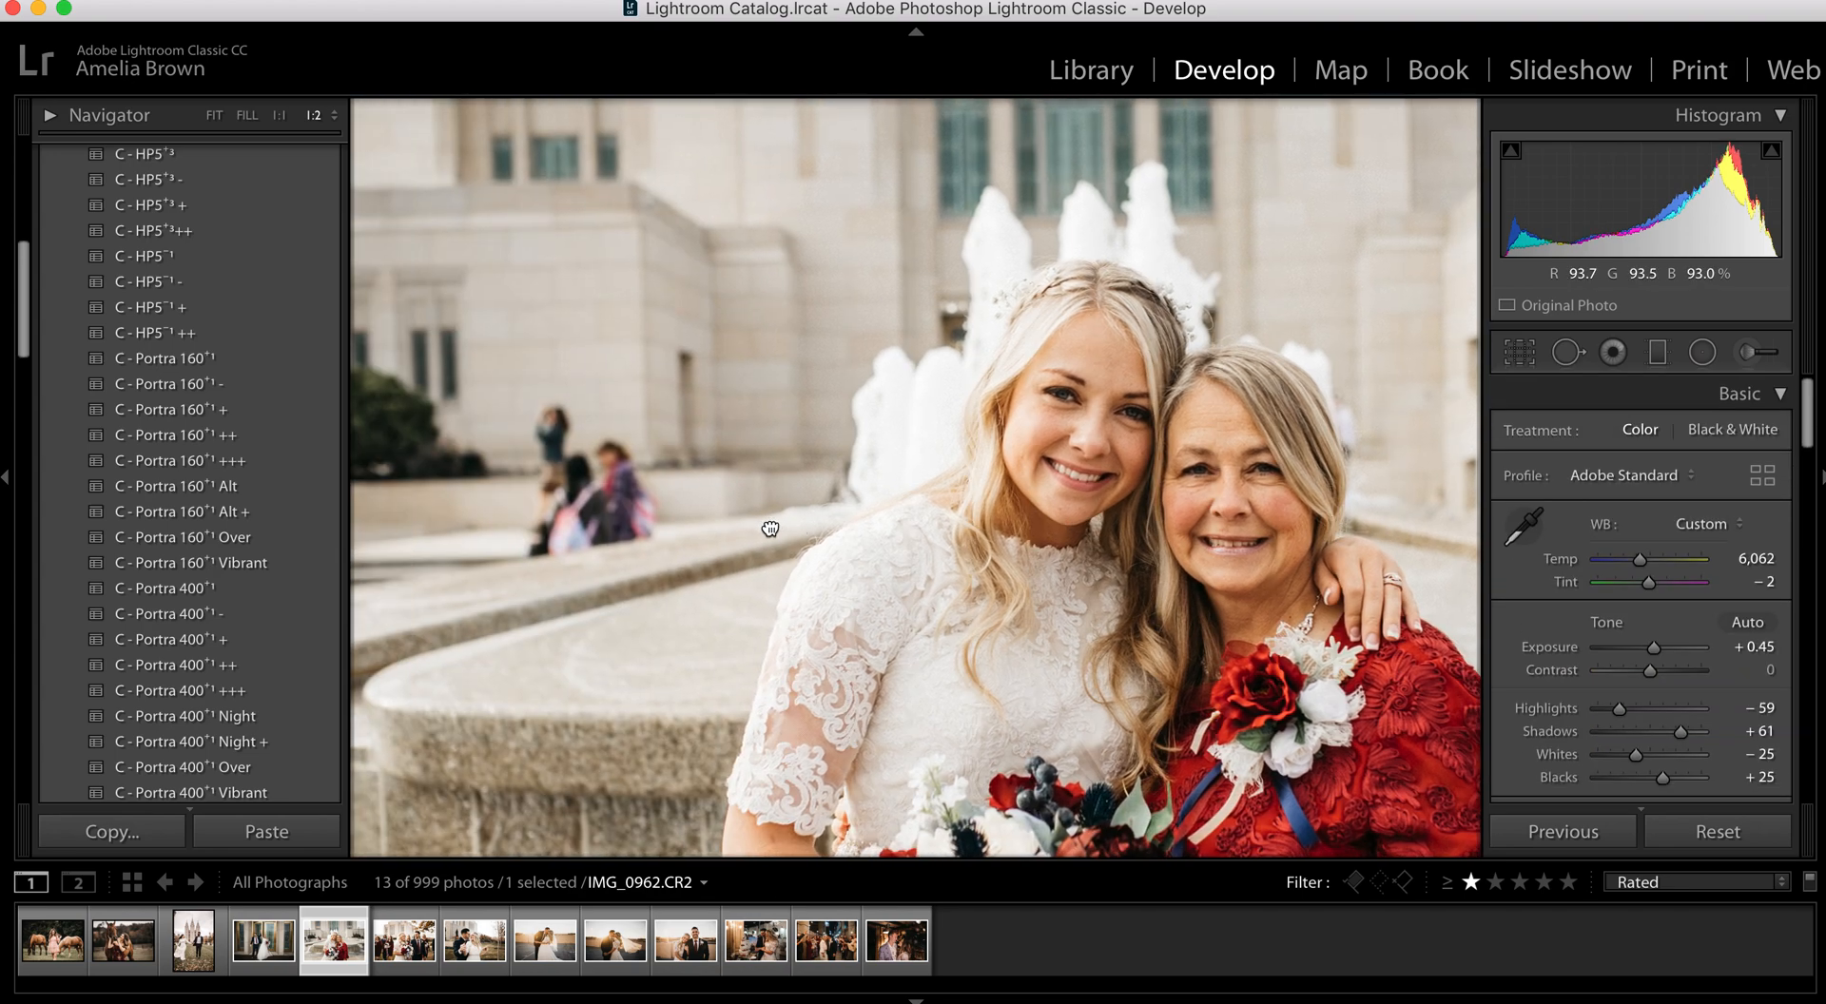
left_click_drag(768, 527, 908, 527)
key("q")
mouse_move(697, 409)
left_mouse_down()
mouse_move(696, 497)
mouse_move(708, 483)
mouse_move(684, 546)
mouse_move(766, 493)
left_mouse_up()
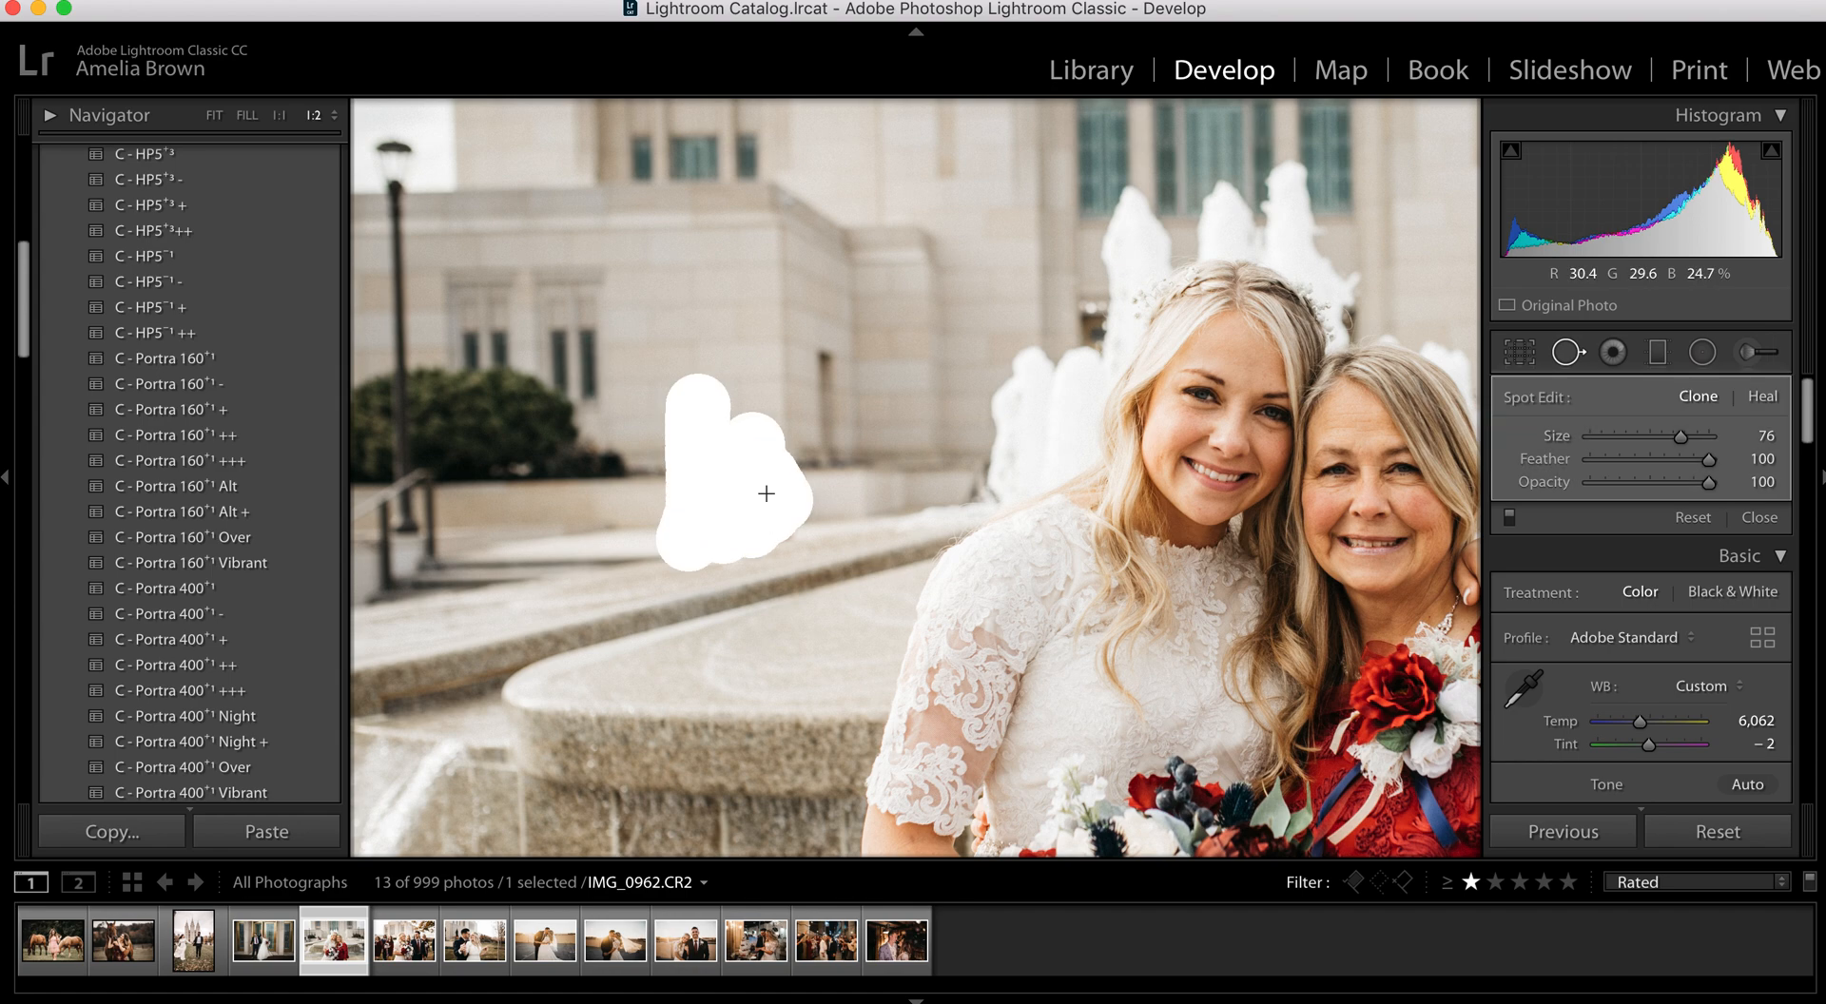
mouse_move(686, 552)
left_mouse_down()
mouse_move(700, 423)
mouse_move(732, 490)
left_mouse_up()
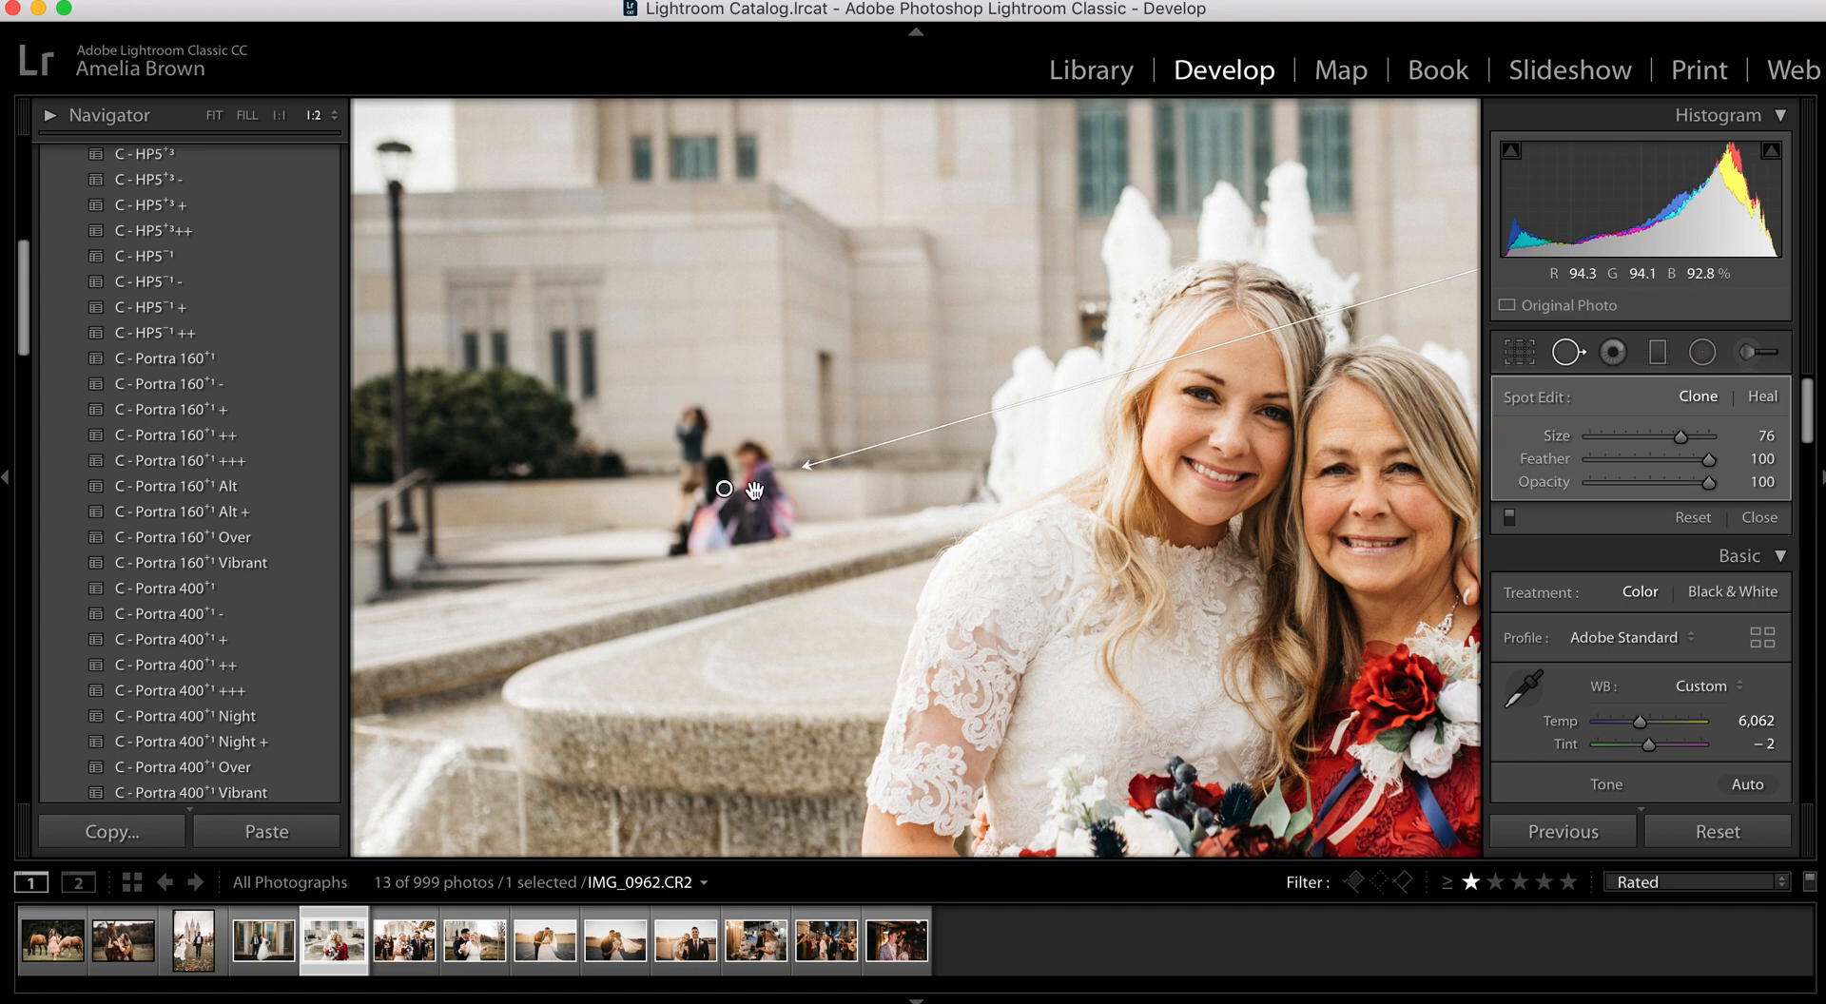
key("super+minus")
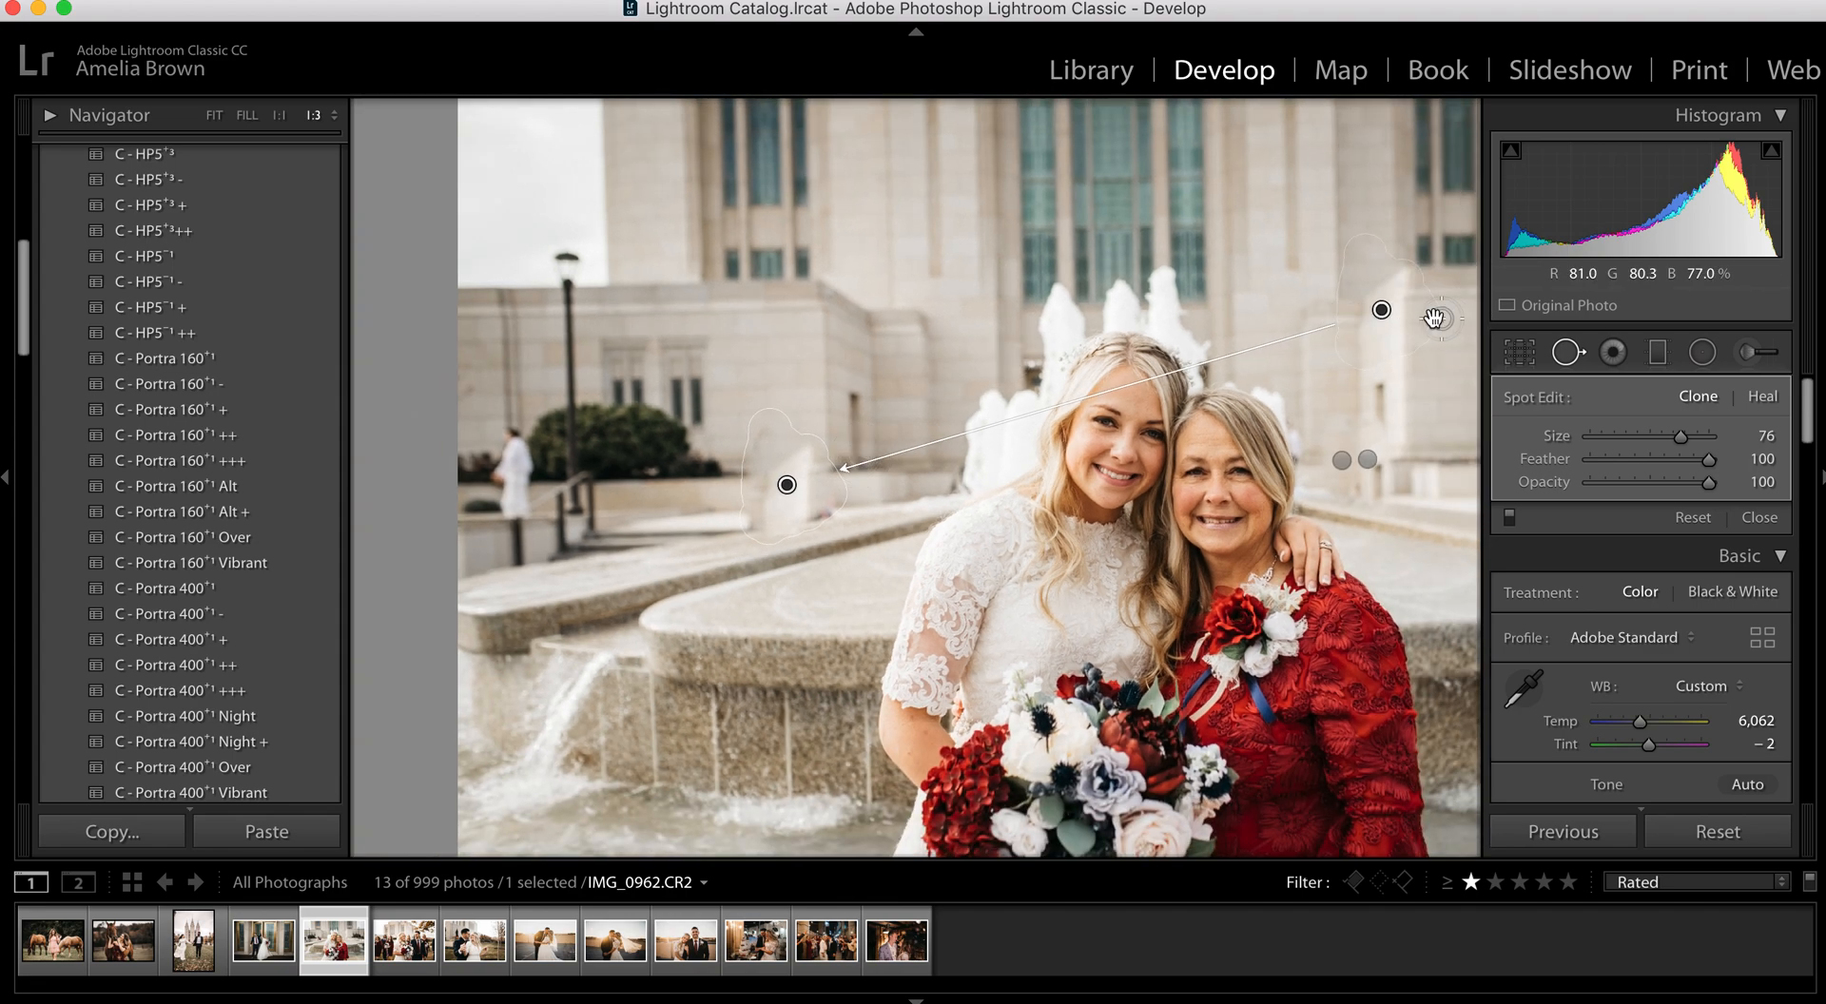
left_click_drag(1423, 315, 817, 397)
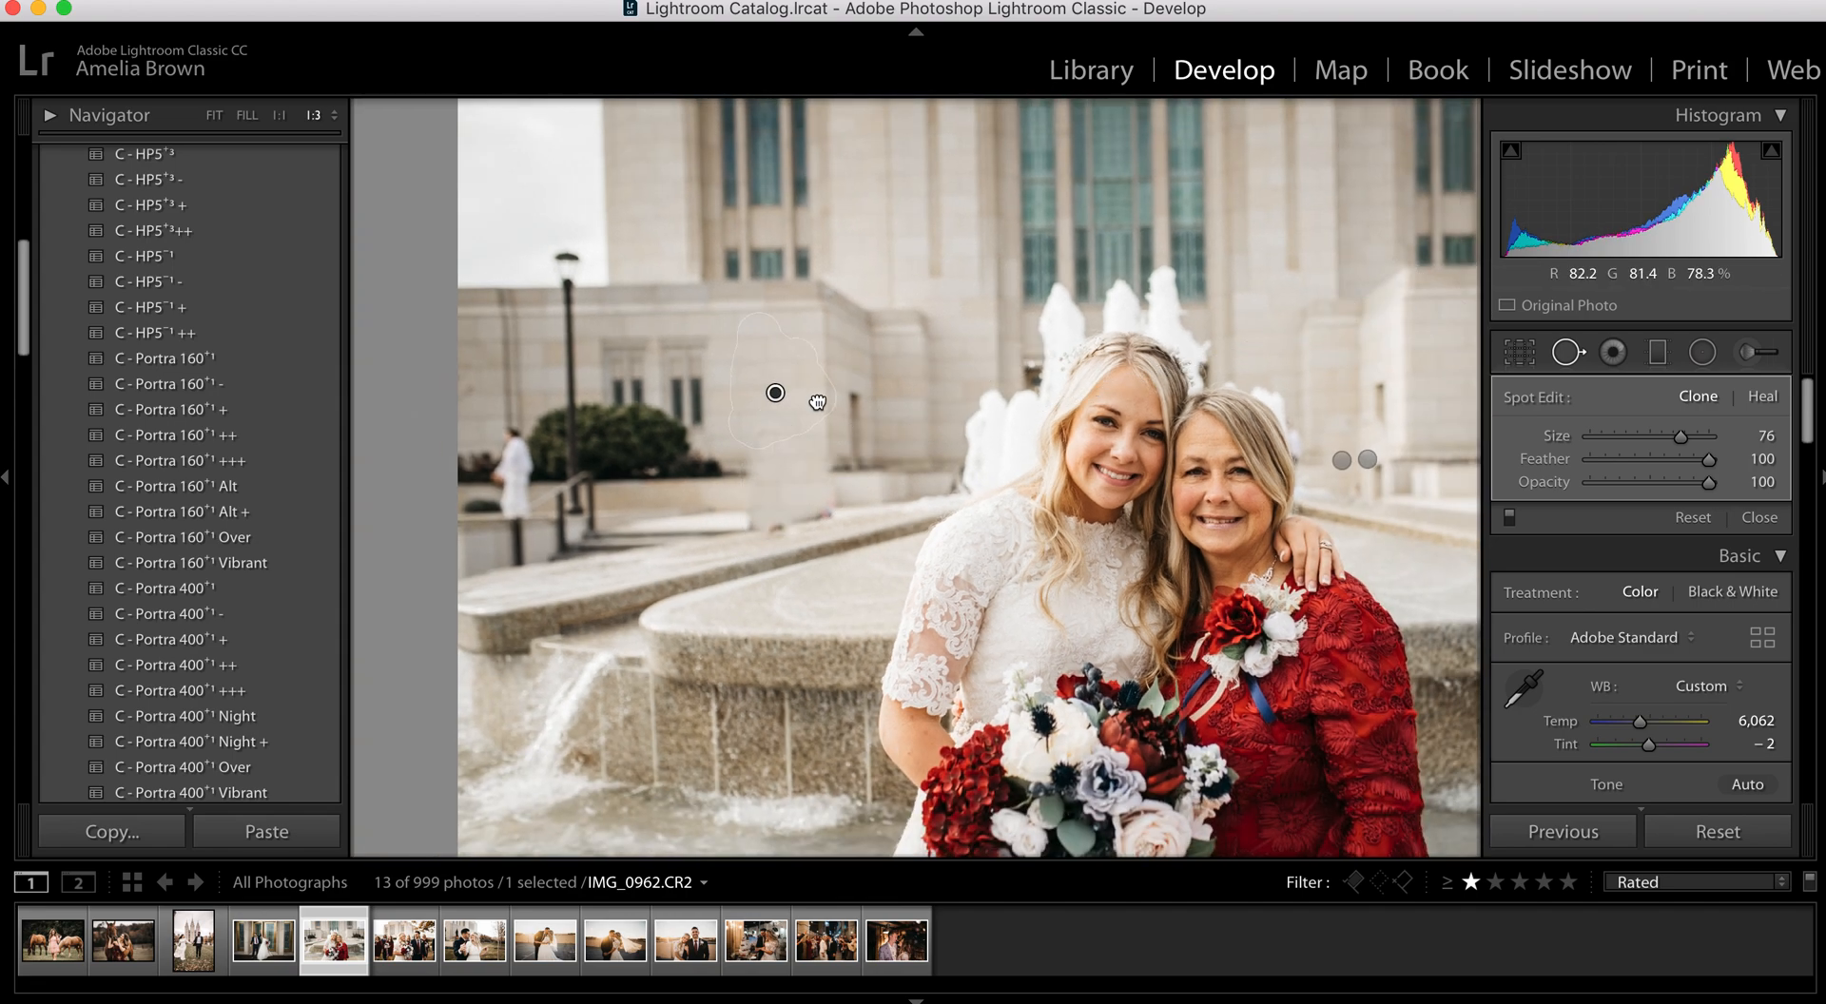
mouse_move(820, 516)
left_mouse_down()
mouse_move(757, 493)
mouse_move(801, 494)
left_mouse_up()
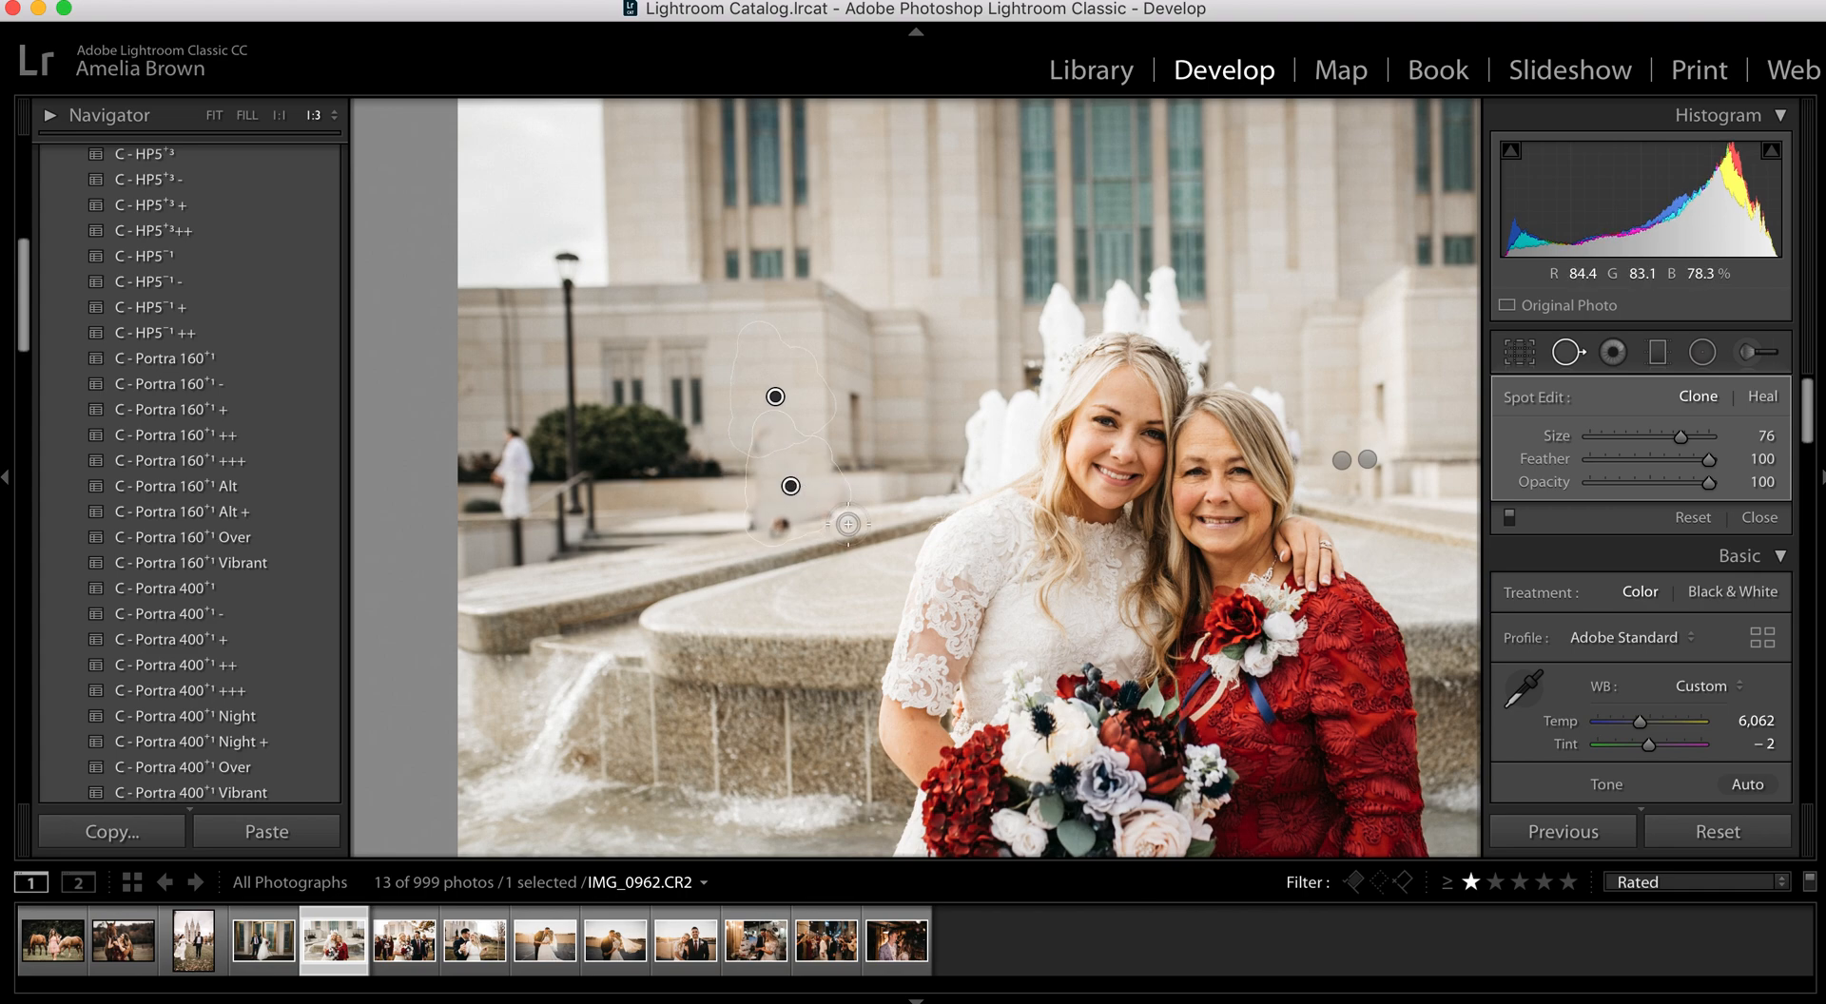
Clone over the leftover traces along the fountain ledge with a sample from the ledge further left
left_click_drag(799, 528, 732, 544)
left_click_drag(889, 409, 656, 571)
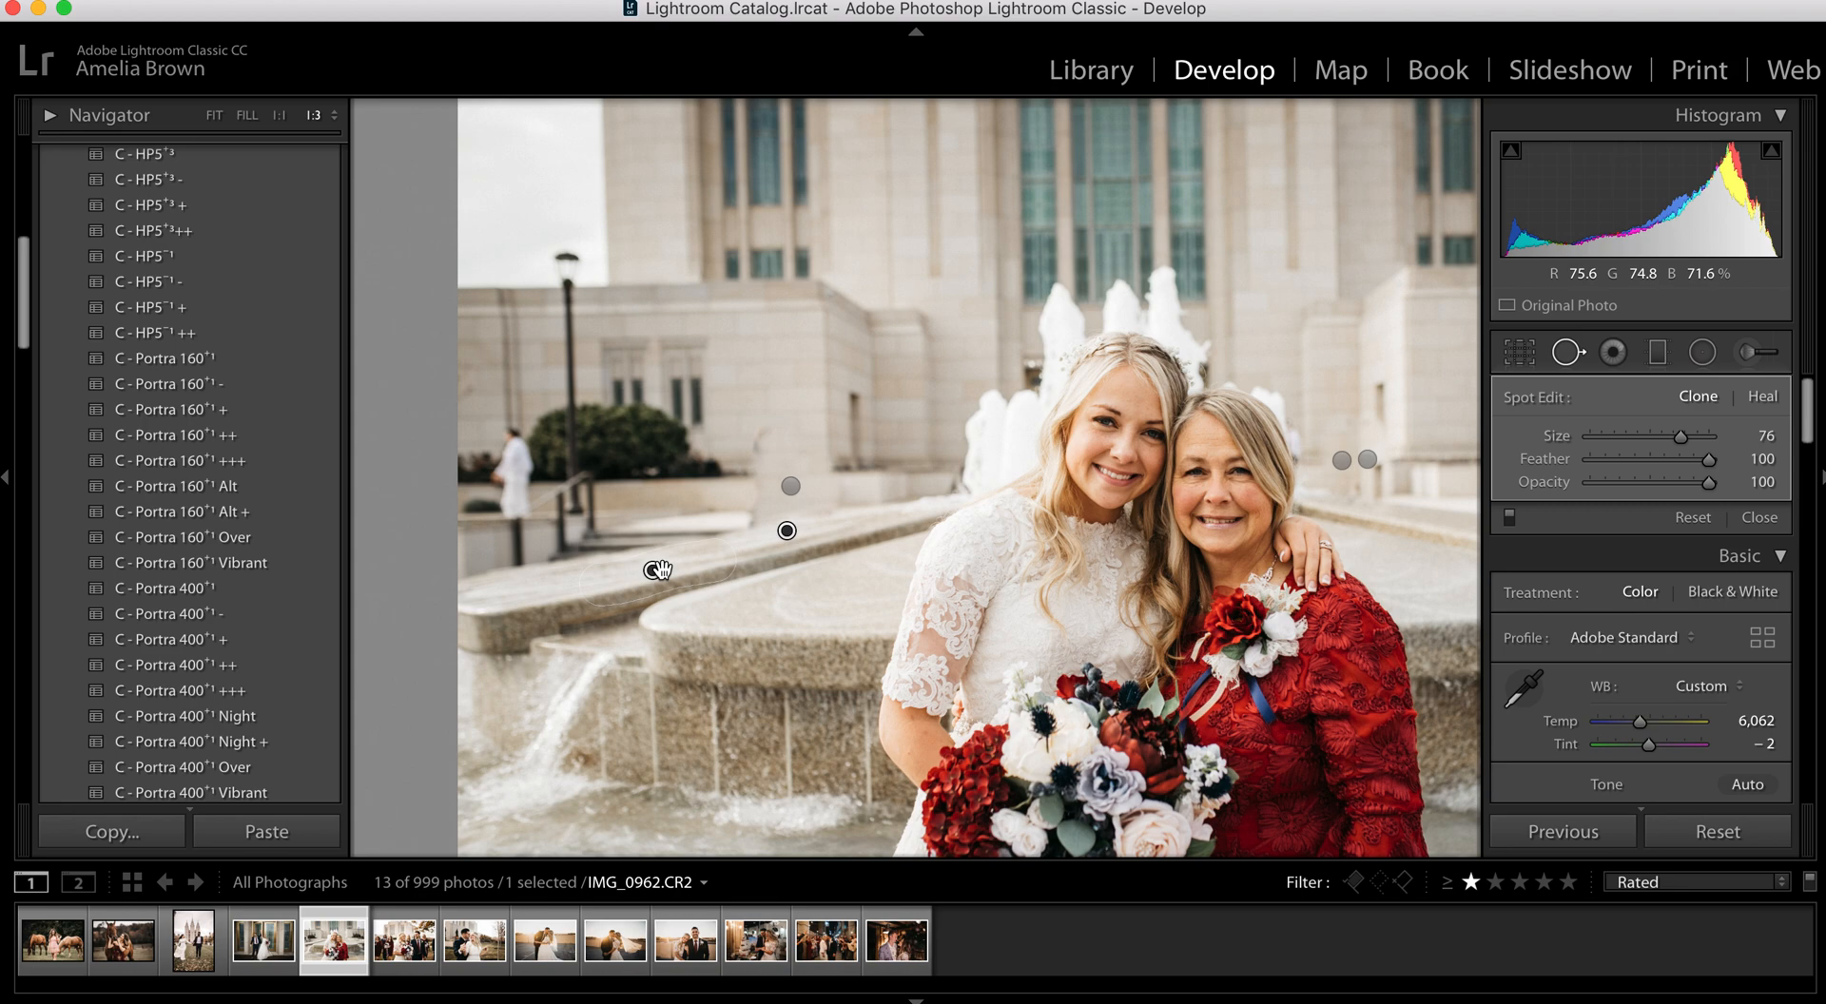
key("q")
left_click(214, 115)
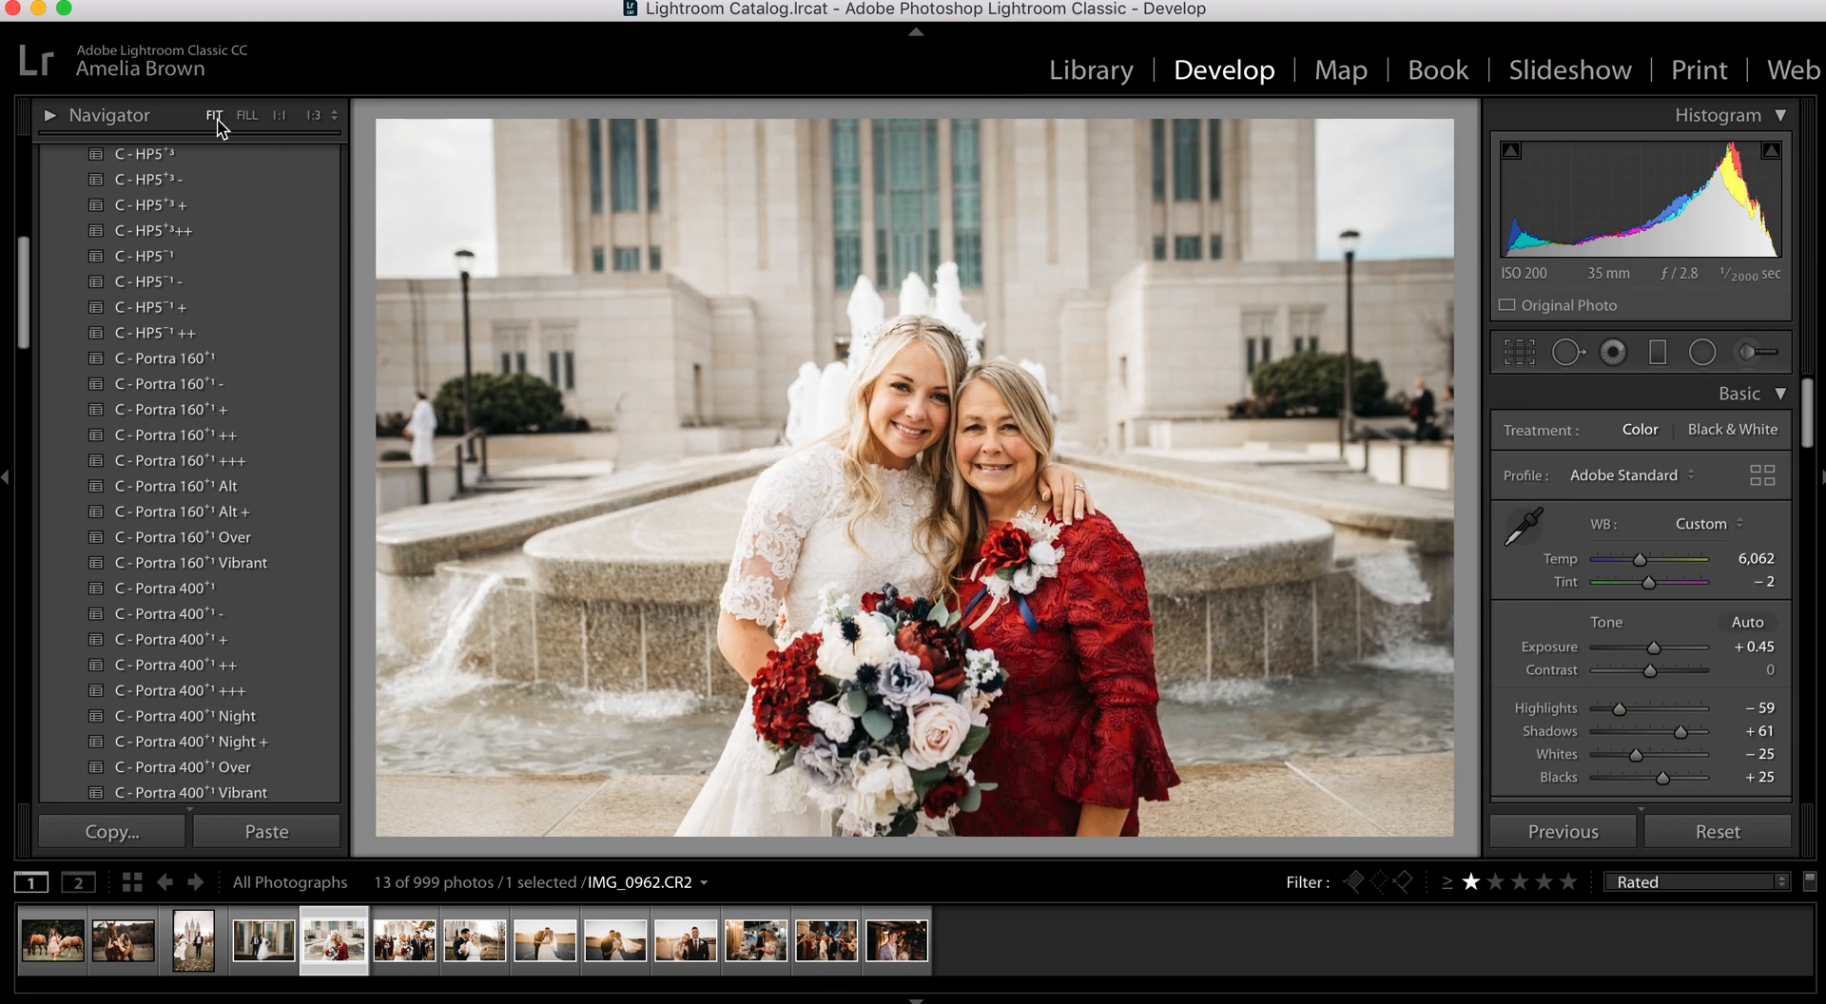
Crop the fountain photo tighter around the two women at the original aspect ratio, keeping the fountain centred behind them
left_click(1519, 352)
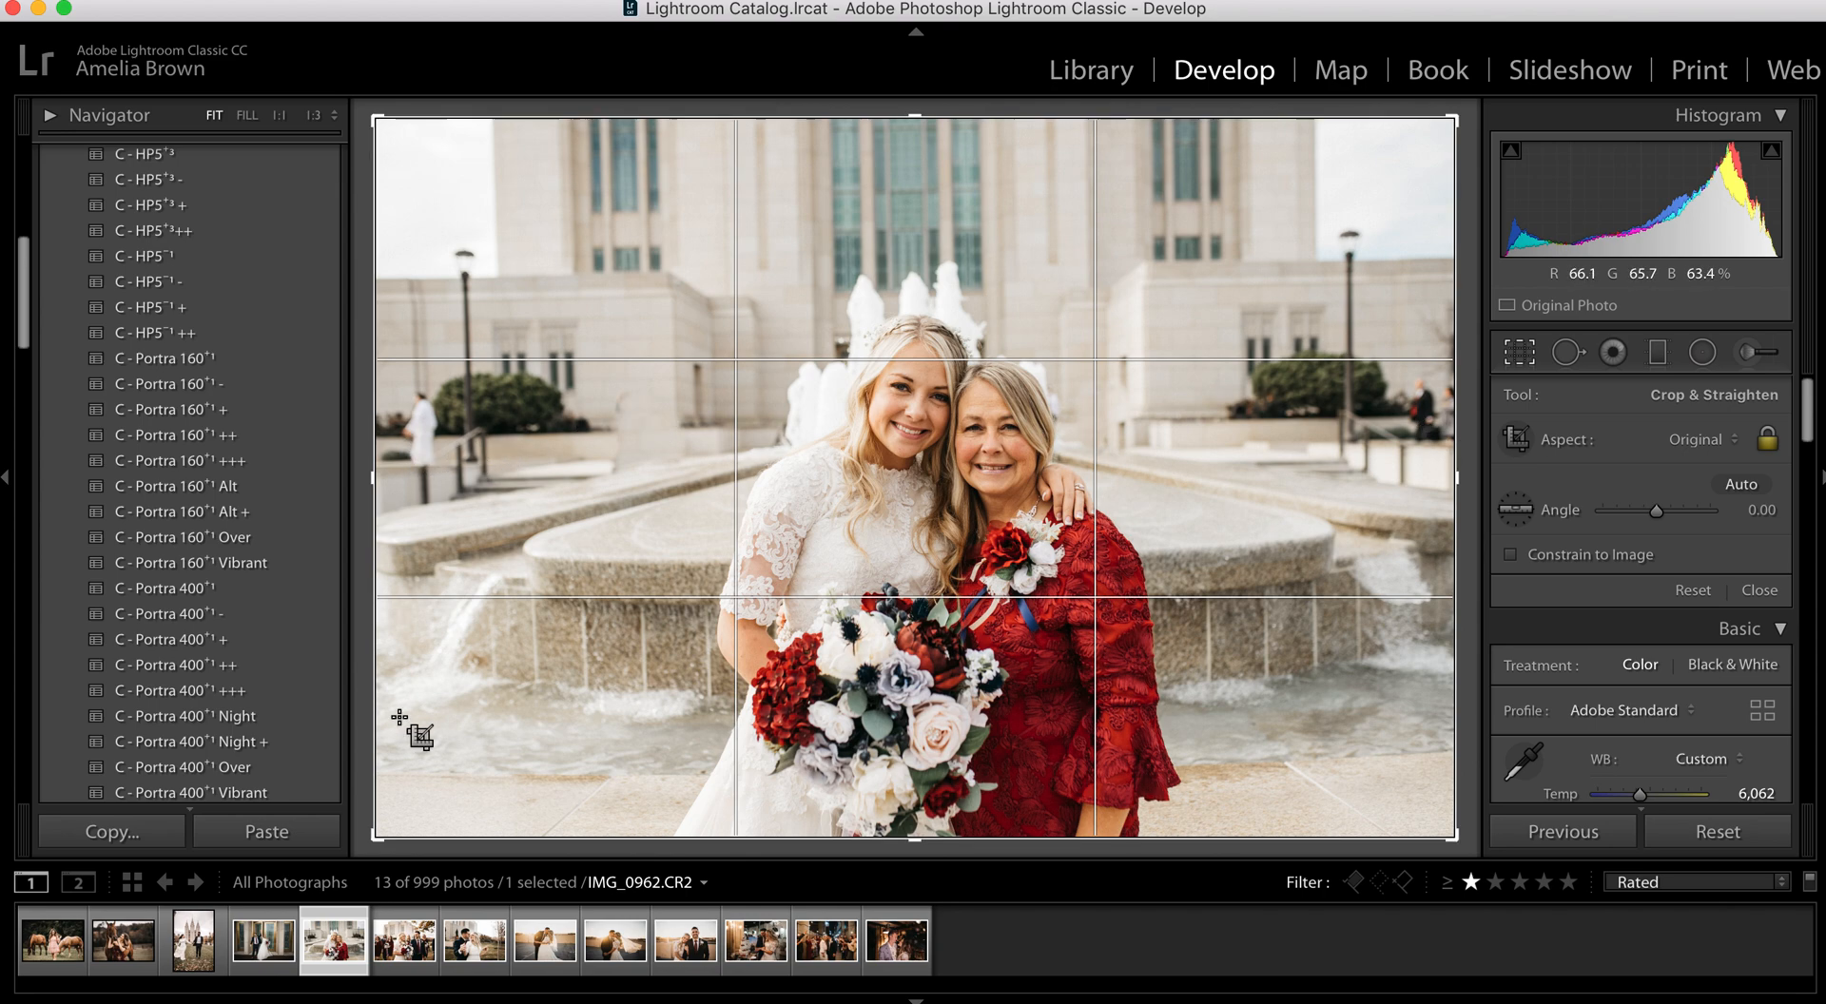
left_click_drag(378, 836, 455, 760)
left_click_drag(732, 643, 809, 552)
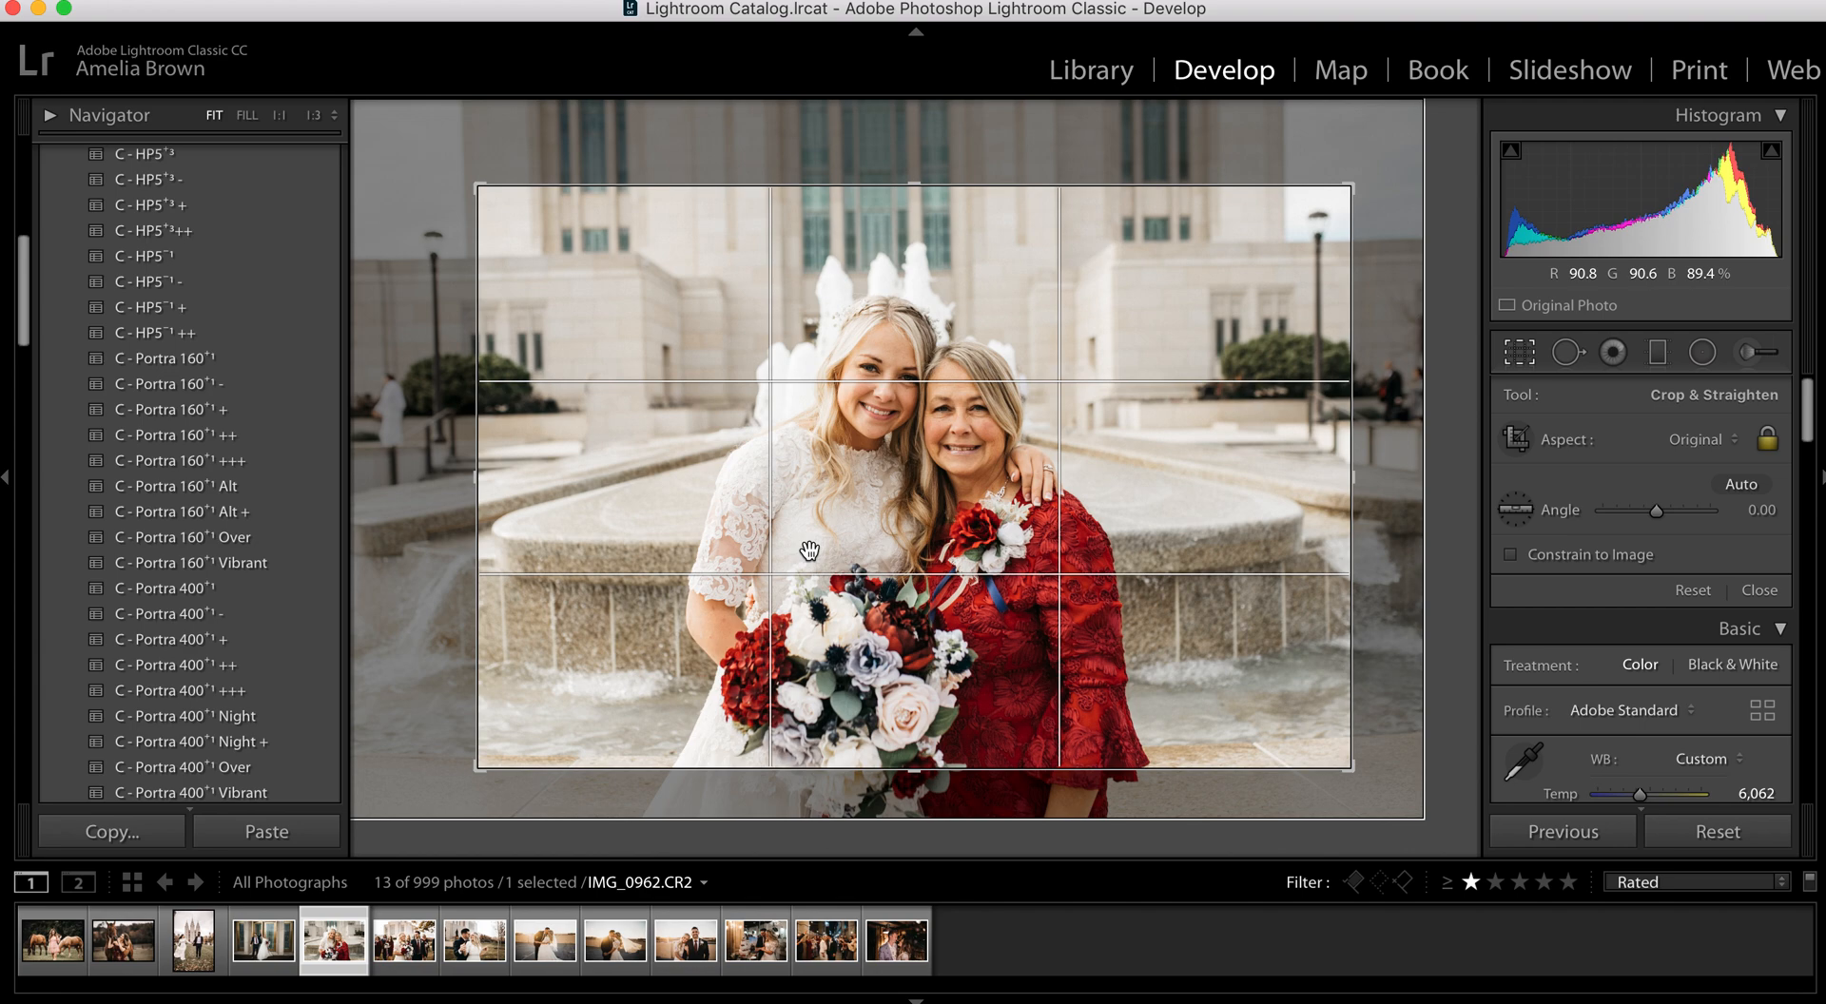
left_click_drag(964, 555, 944, 659)
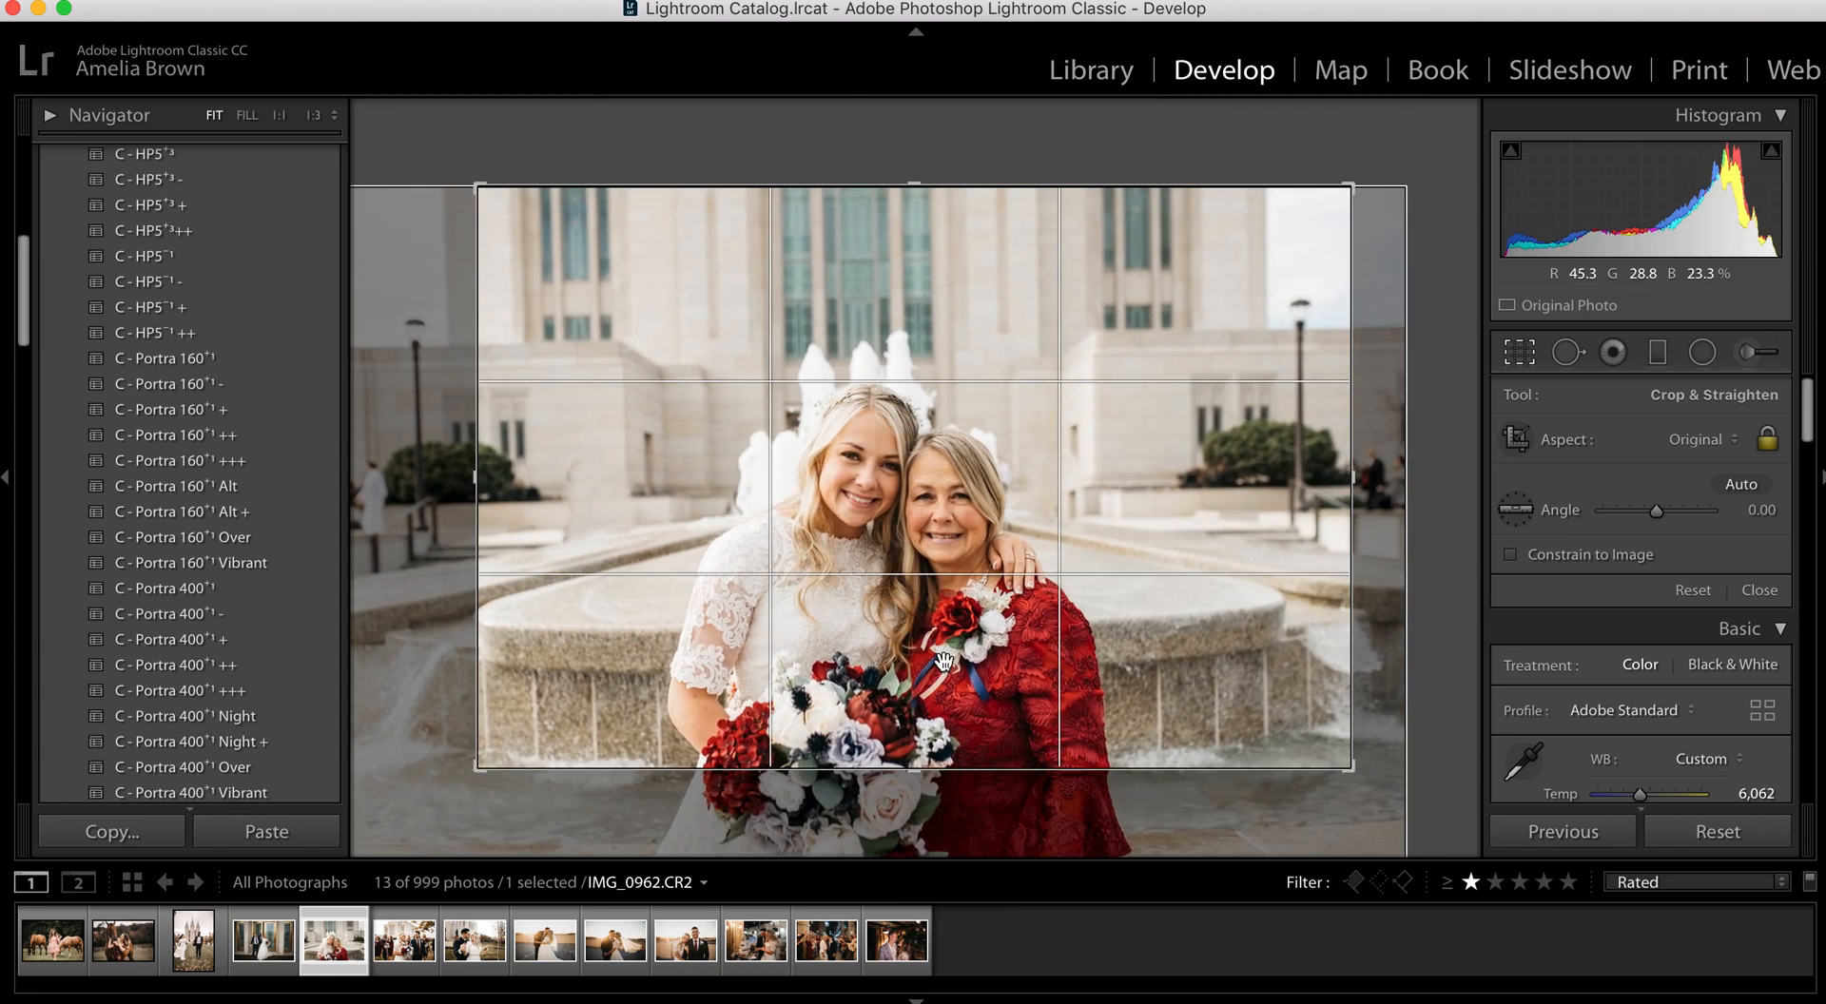
key("Return")
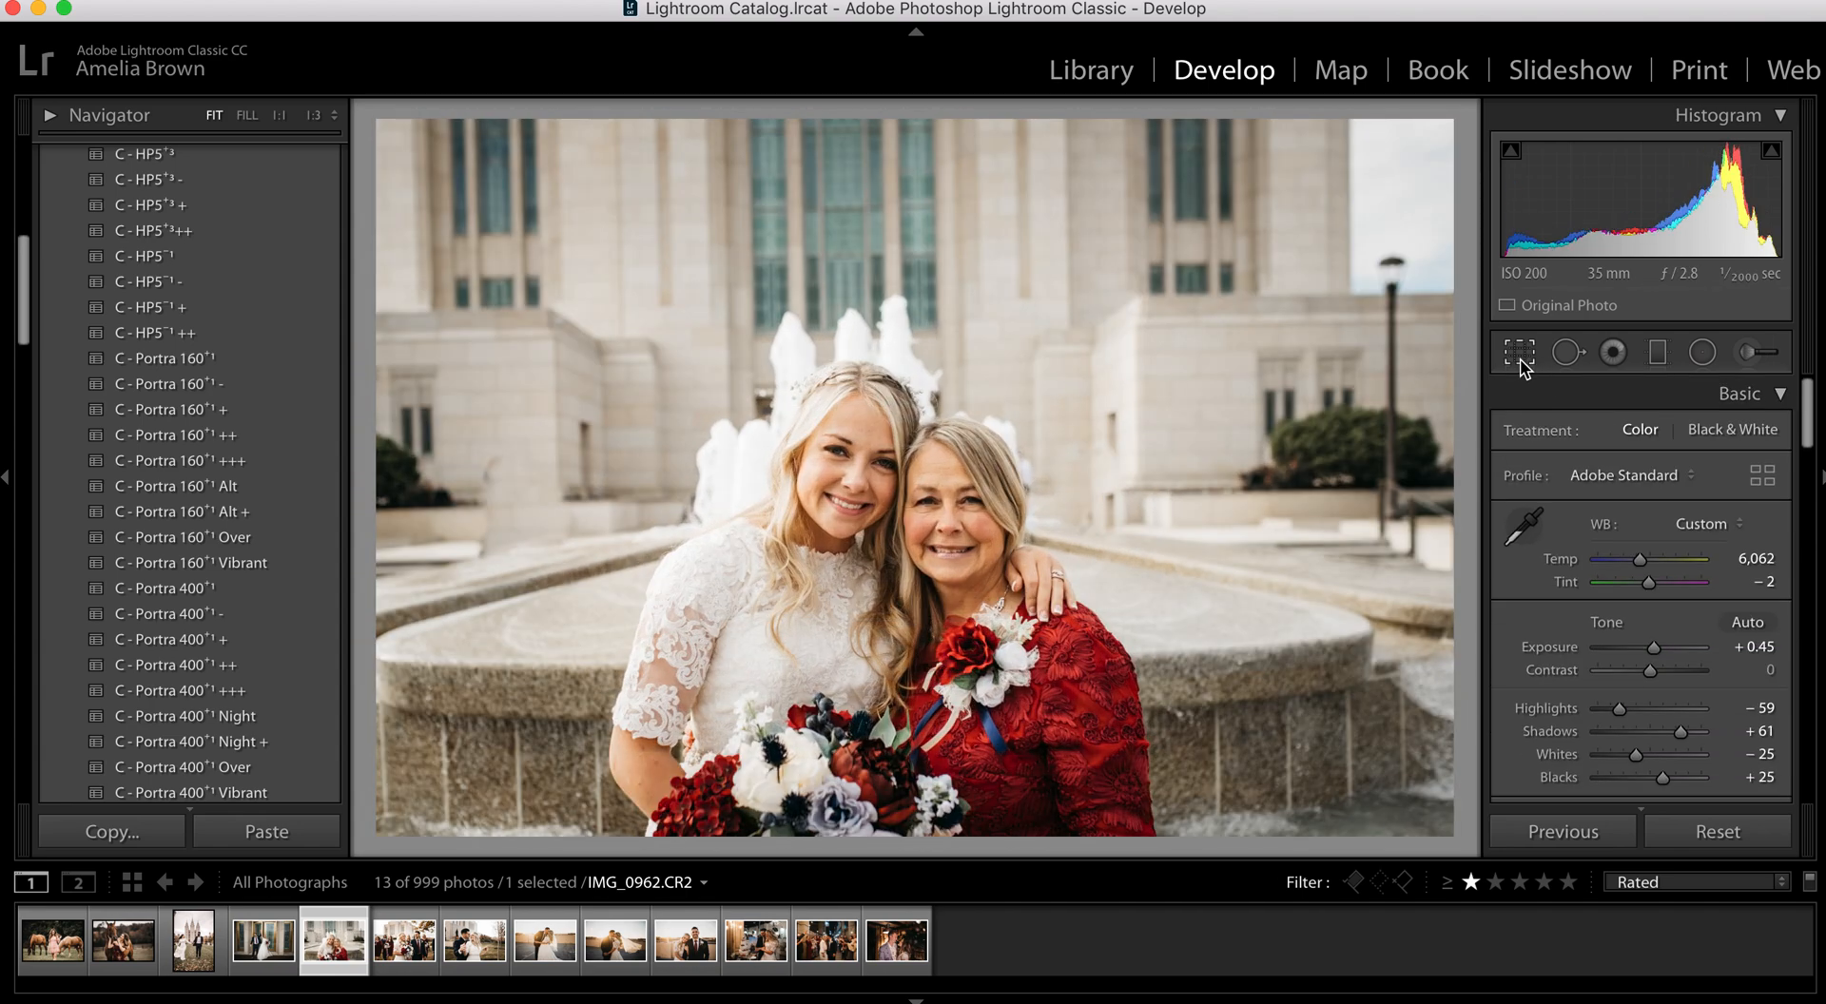
Reposition the fountain photo's crop lower to include the whole bouquet and more of the fountain basin, and straighten it with Angle 0.67
left_click(1520, 354)
left_click_drag(1062, 618, 1094, 434)
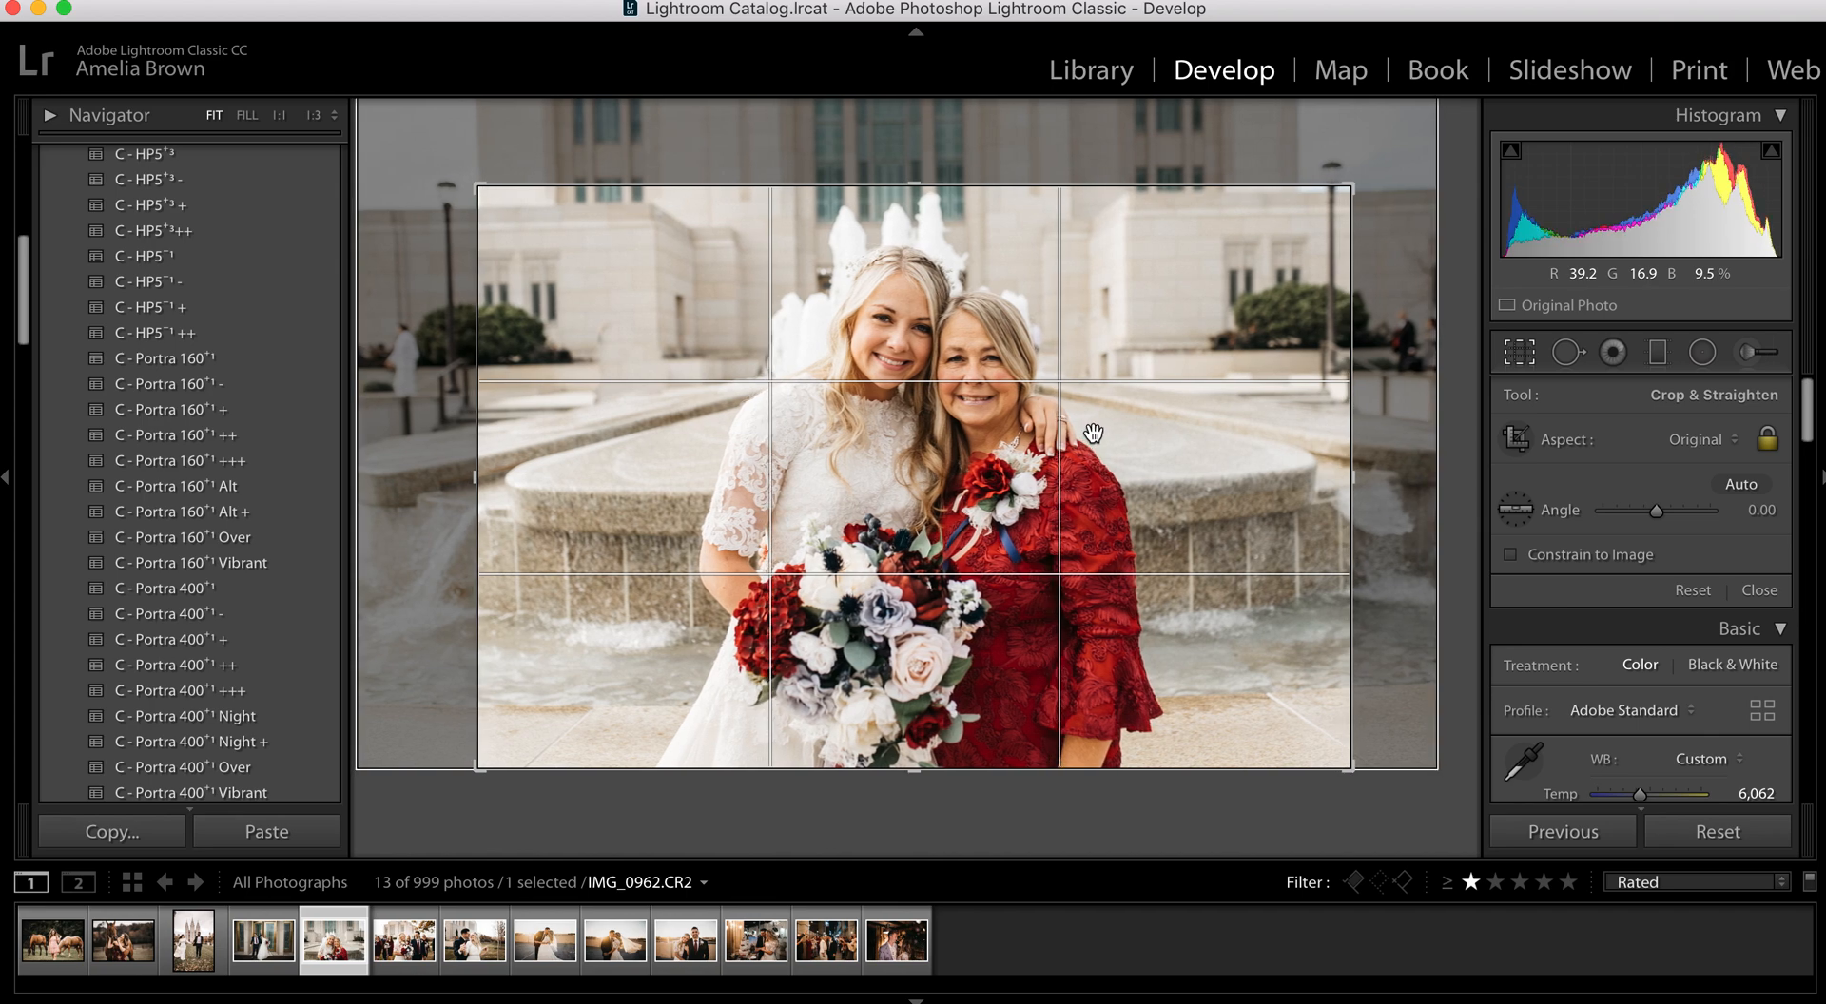
key("Return")
left_click(1519, 354)
left_click_drag(1268, 444, 1279, 483)
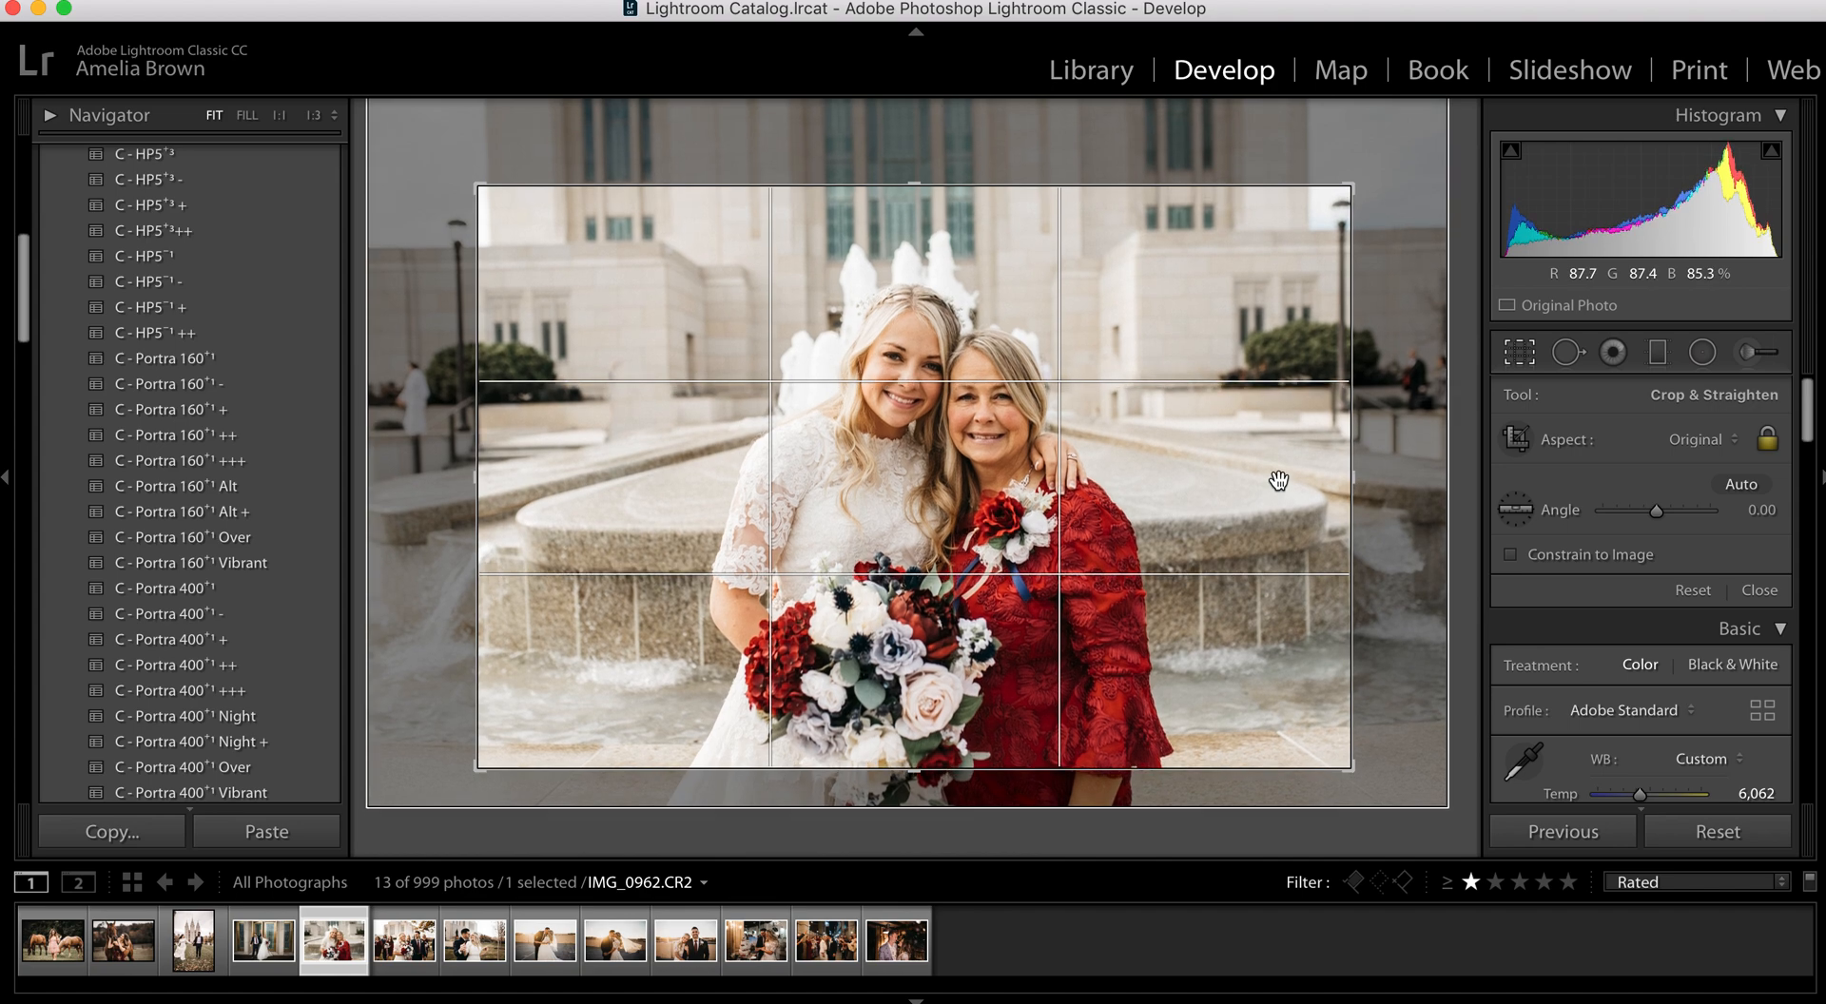
left_click_drag(1656, 513, 1656, 518)
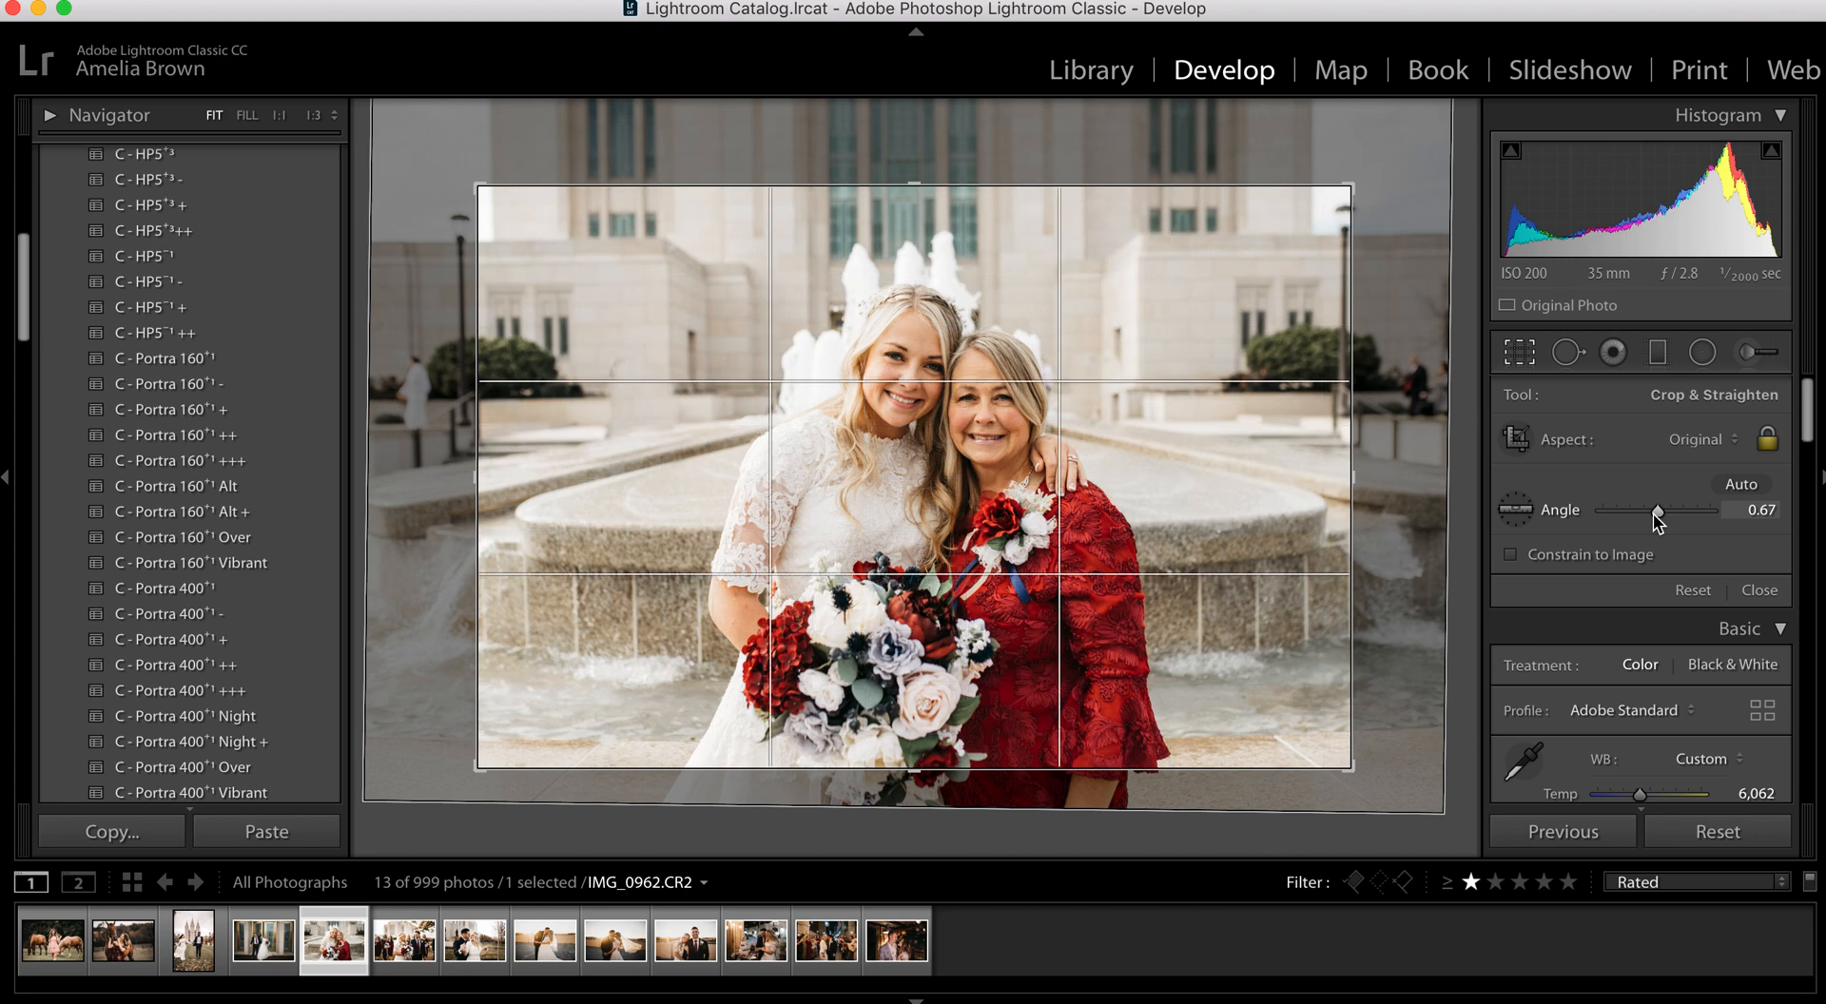
left_click_drag(1261, 529, 1267, 529)
key("Return")
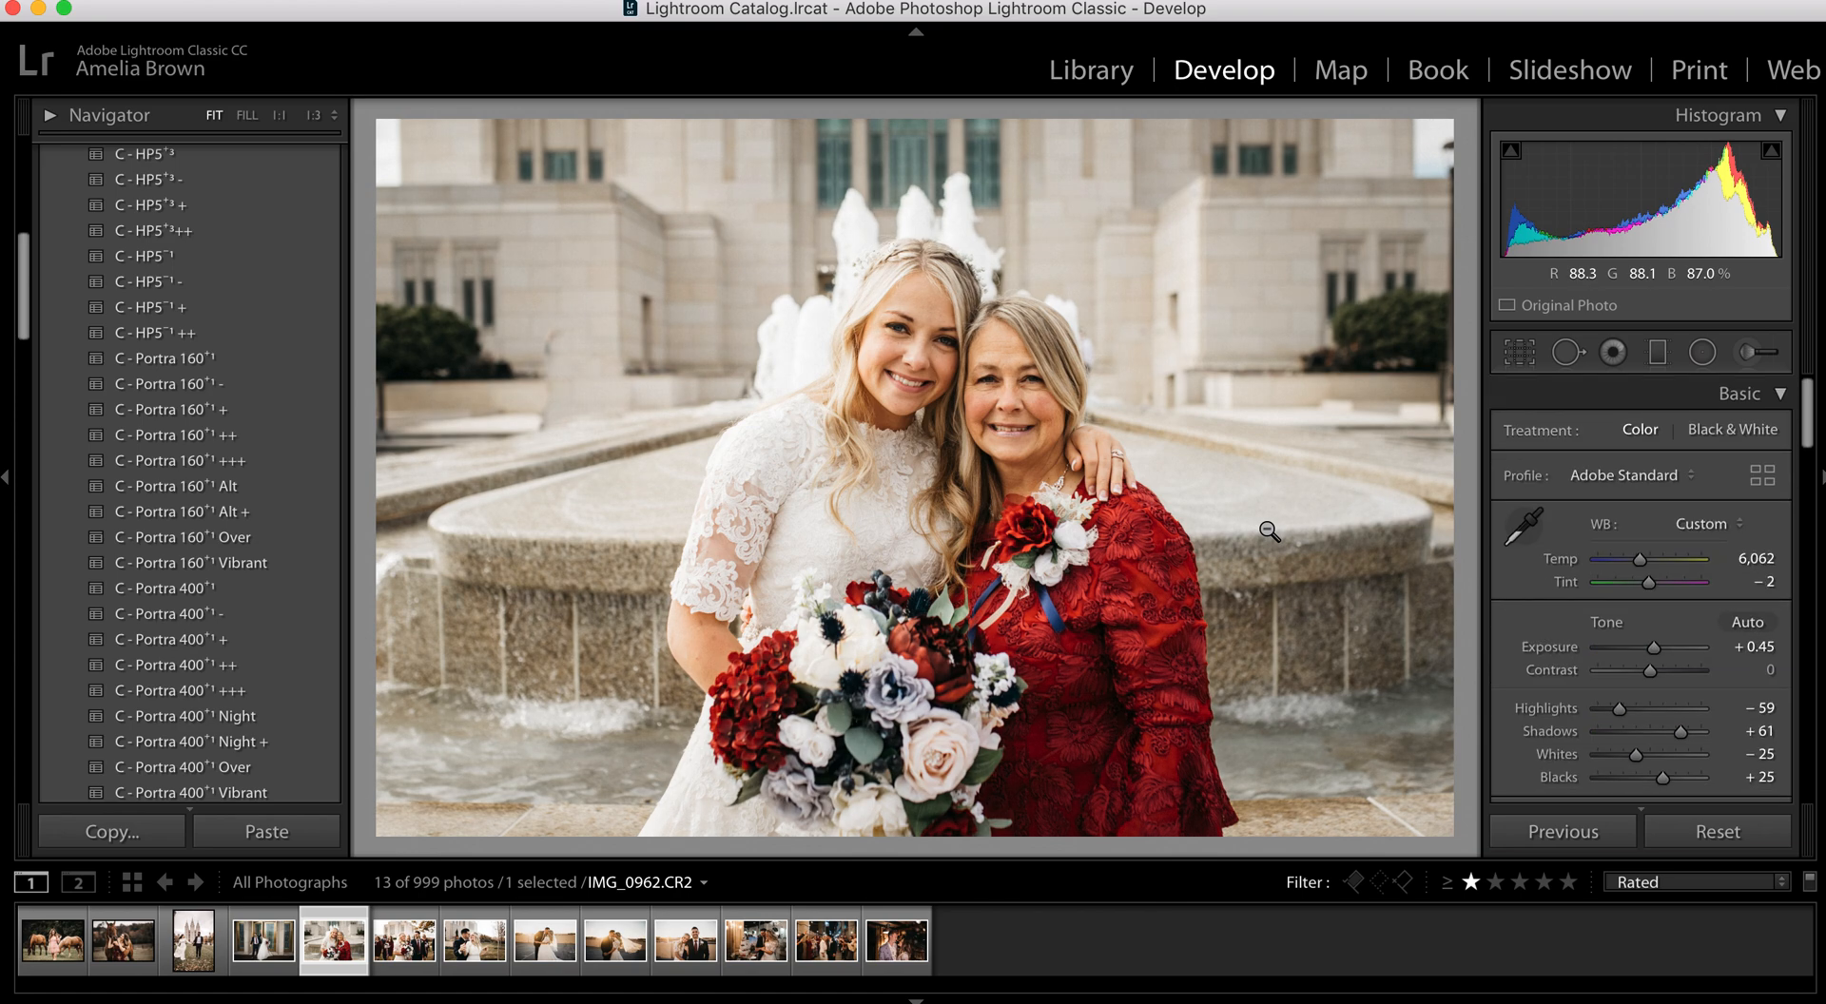
Paint an Adjustment Brush mask over the face of the woman in red and set its Clarity to -49
scroll(1645, 713, "down", 5)
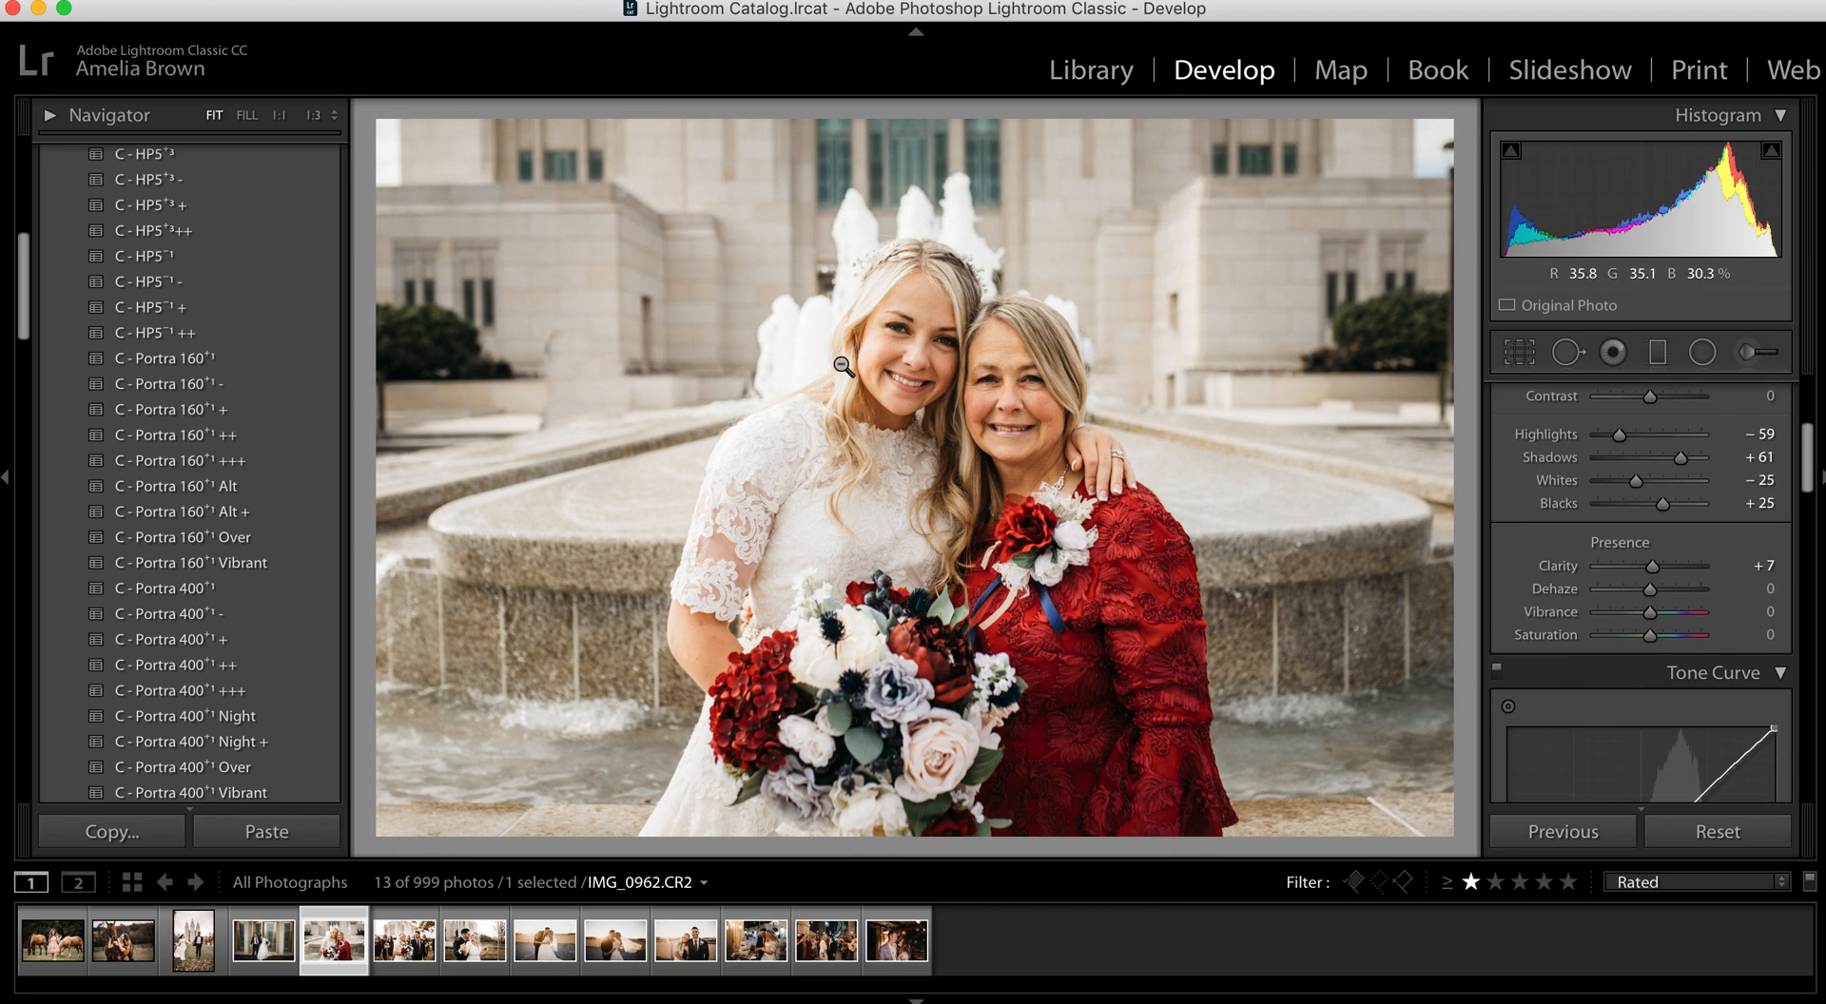
left_click(934, 388)
left_click(951, 396)
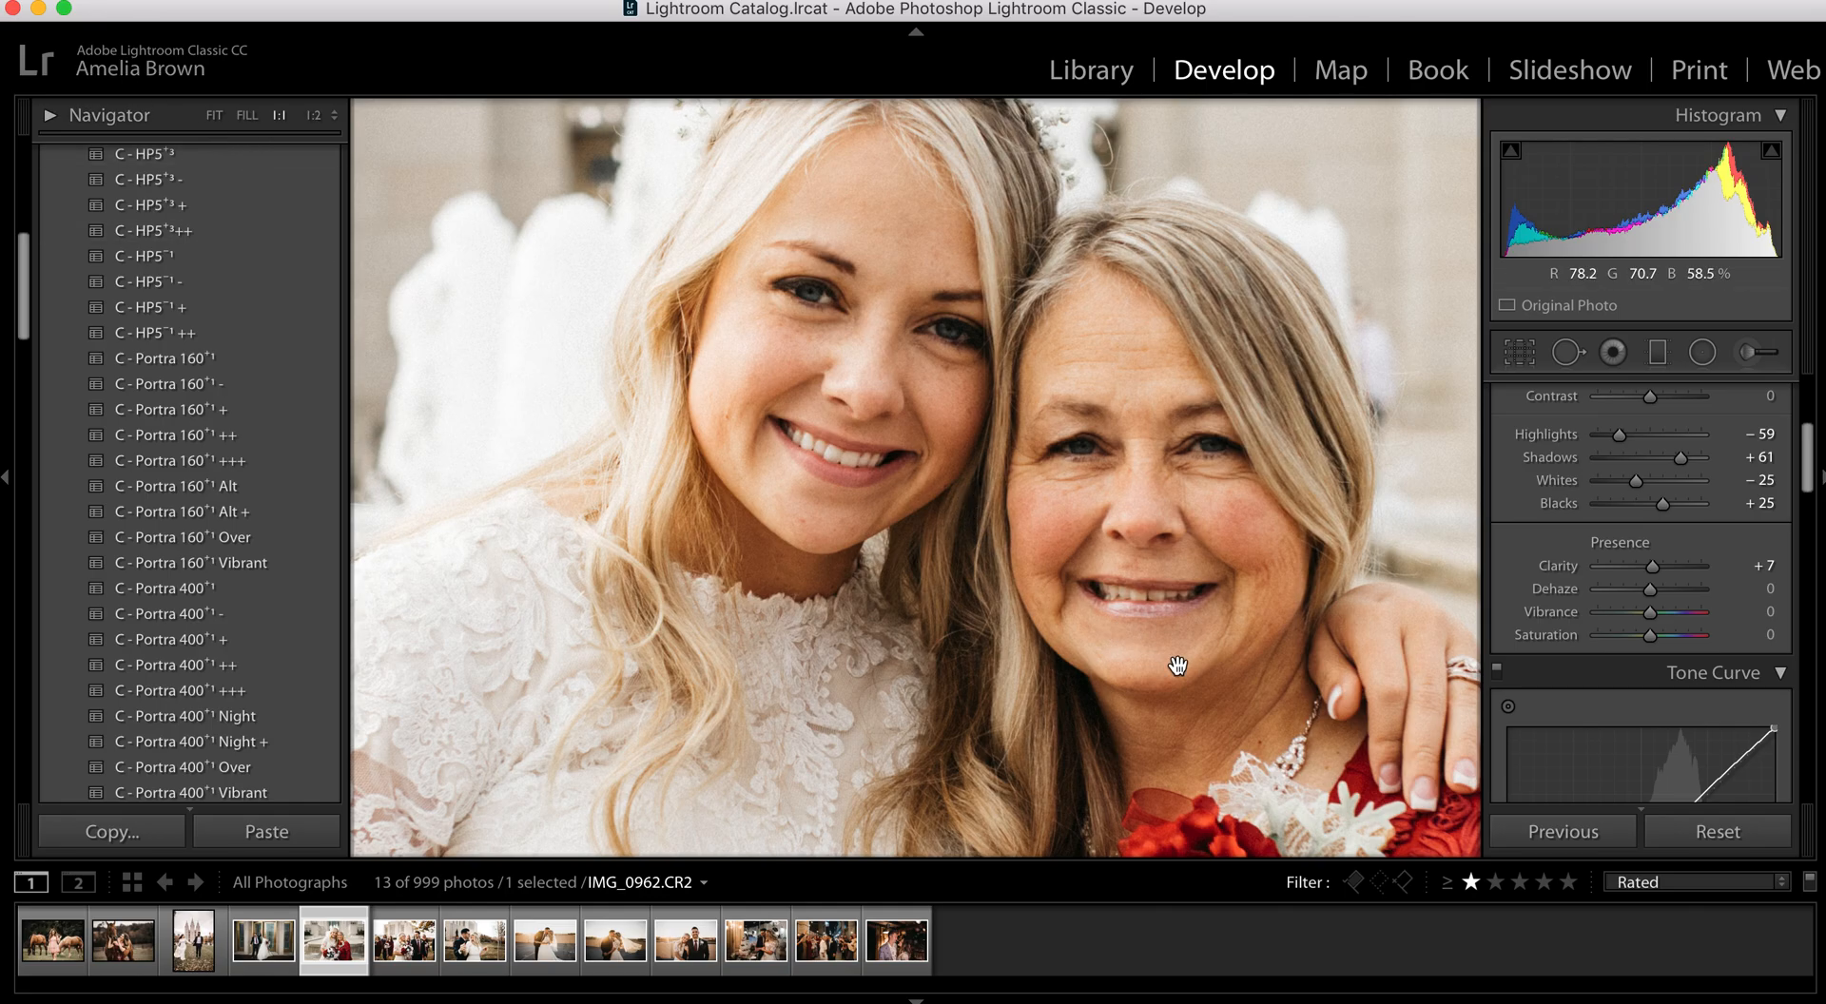
left_click_drag(1178, 665, 1053, 652)
key("k")
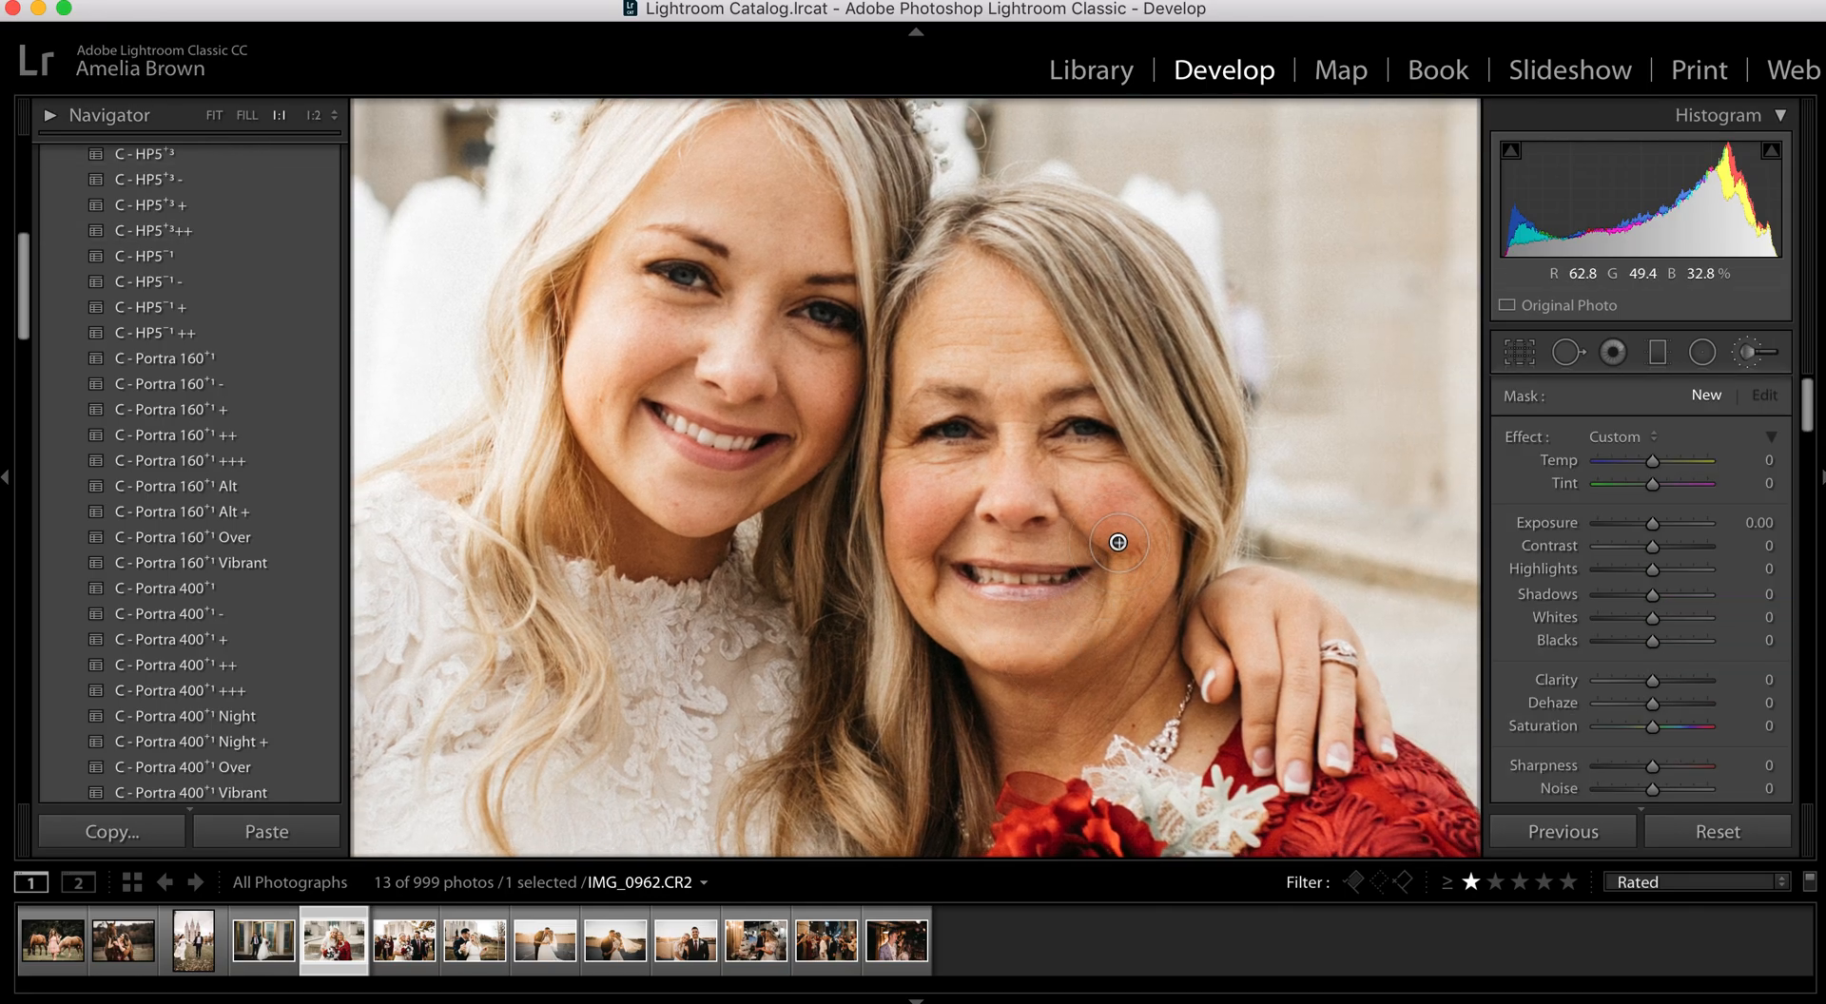
left_click(1118, 542)
mouse_move(1089, 499)
left_mouse_down()
mouse_move(923, 481)
mouse_move(947, 621)
mouse_move(1051, 619)
mouse_move(1105, 551)
mouse_move(967, 512)
mouse_move(1043, 427)
mouse_move(1028, 355)
mouse_move(976, 312)
mouse_move(952, 348)
mouse_move(1009, 354)
left_mouse_up()
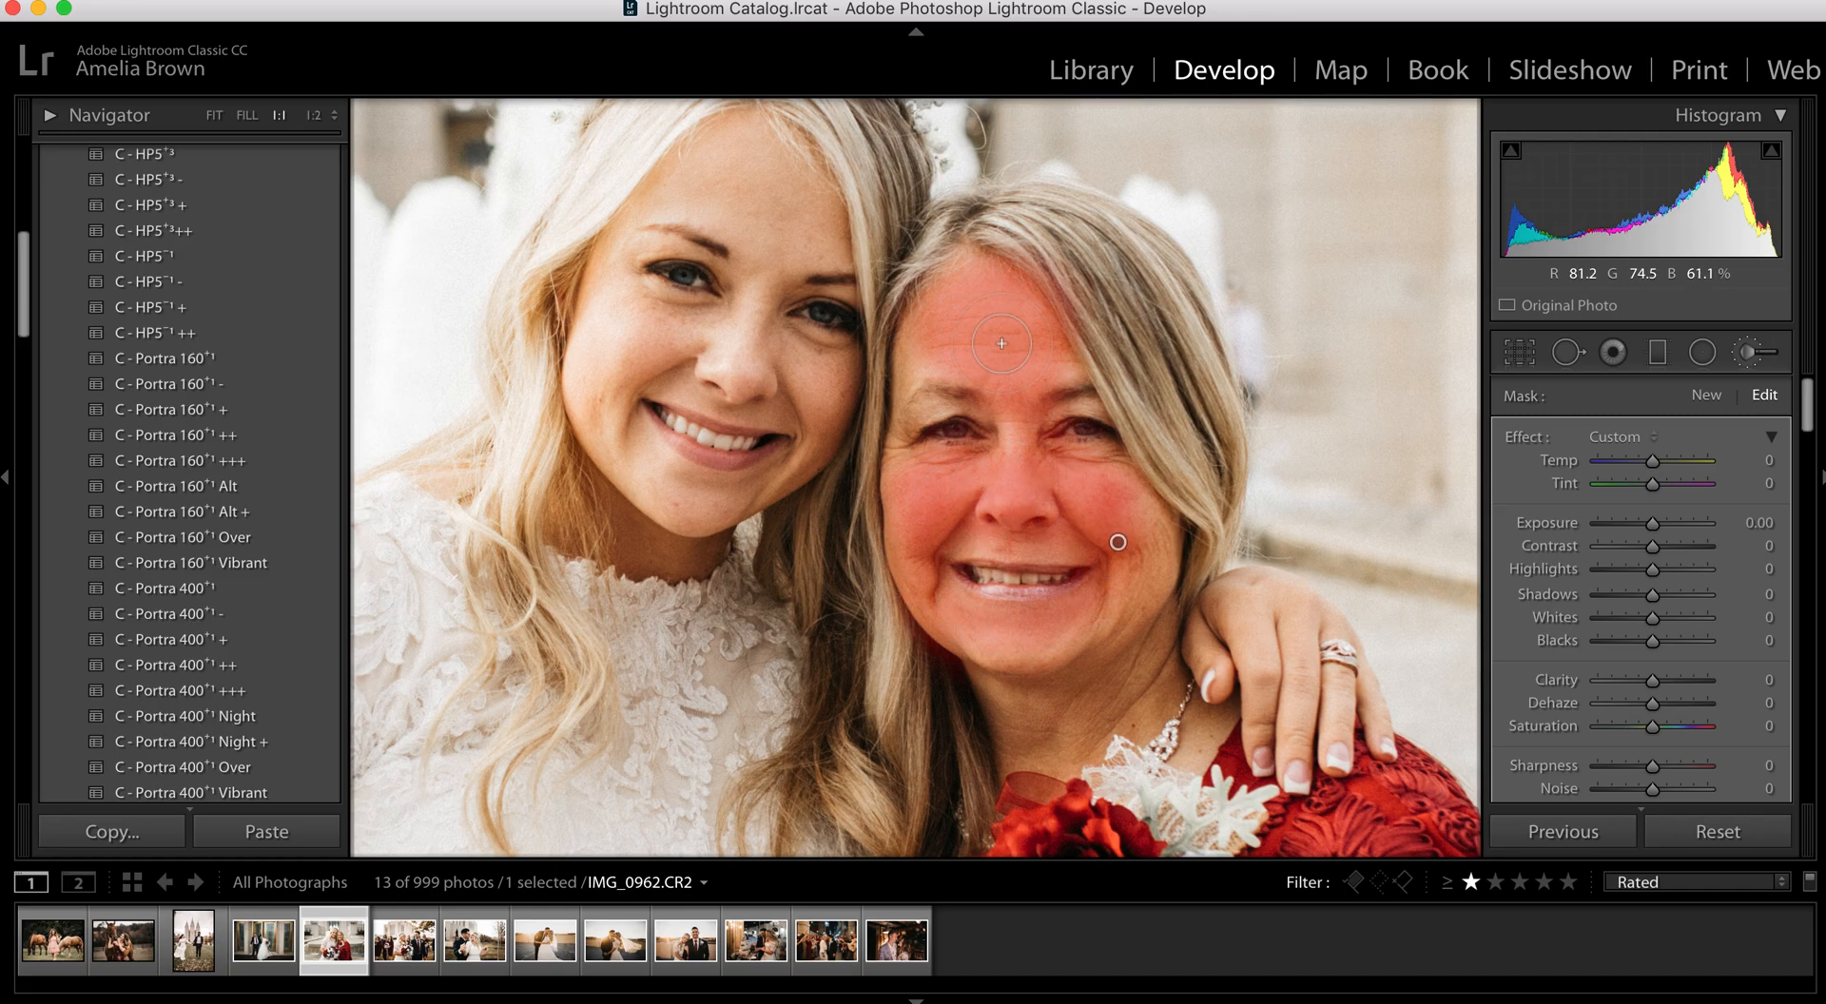
left_click_drag(1645, 682, 1628, 685)
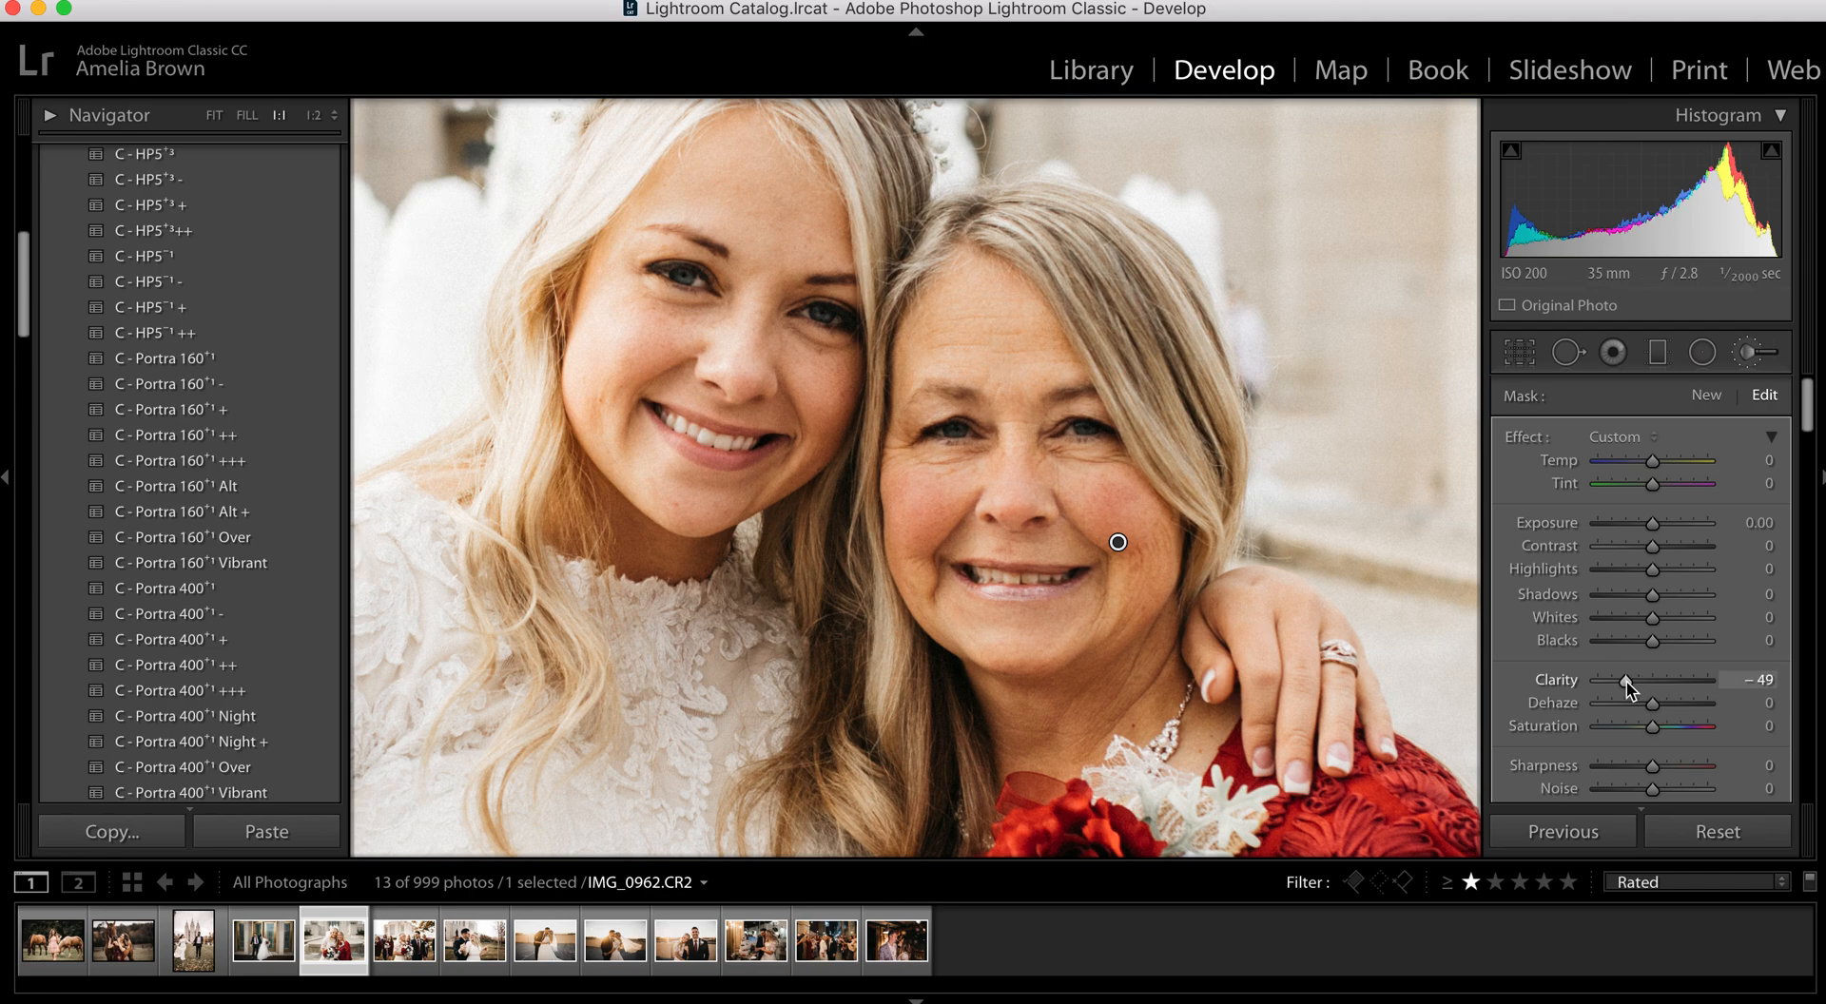
key("k")
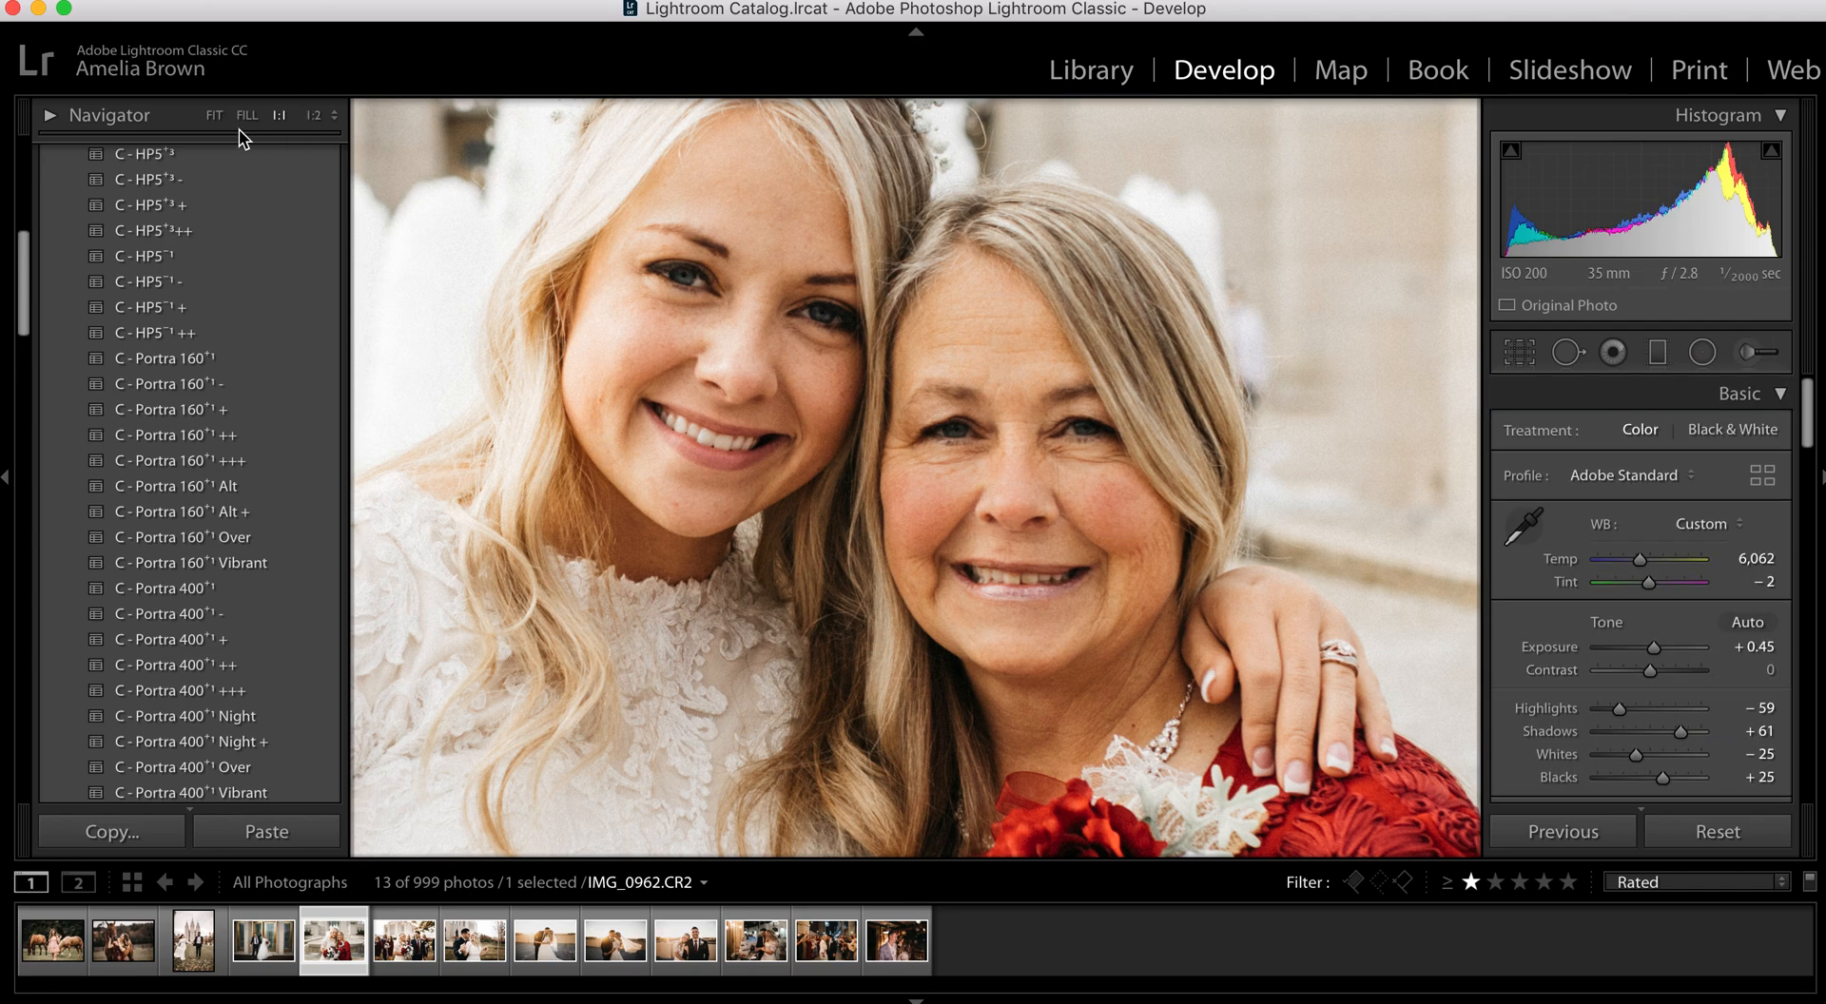
View the whole fountain photo and compare the edit with the unedited original
left_click(215, 116)
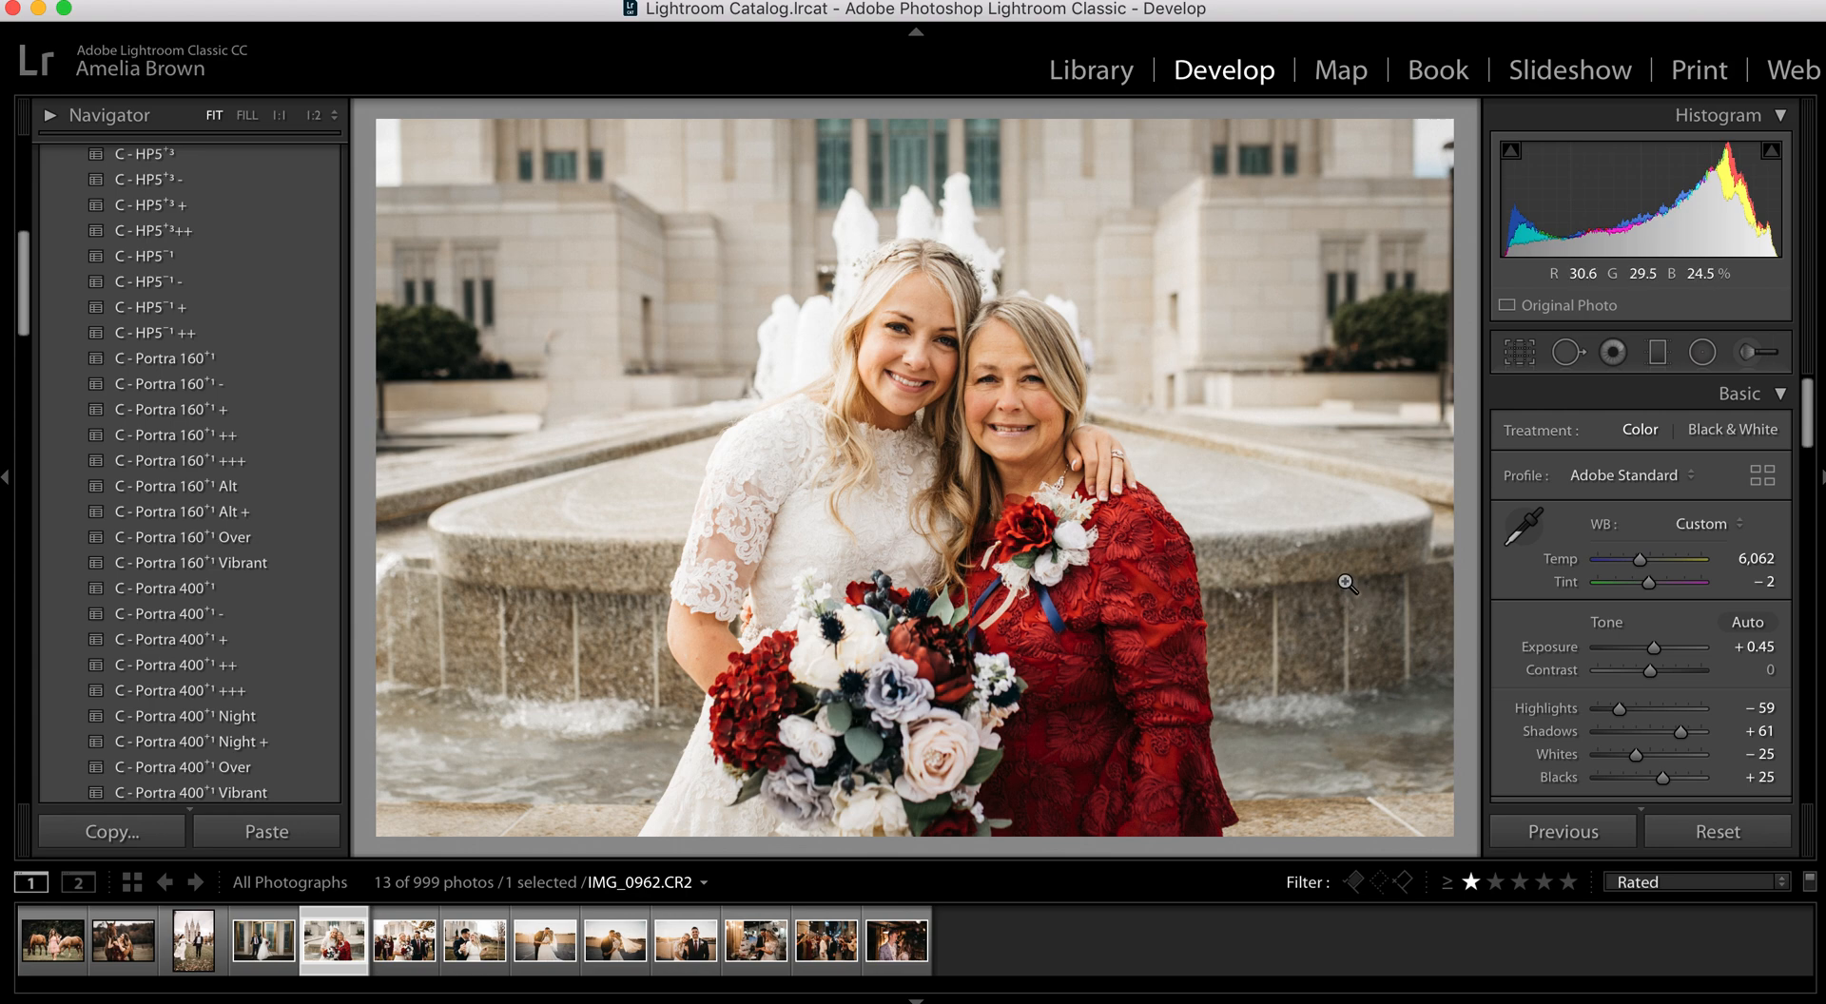
key("backslash")
key("backslash")
key("backslash")
key("backslash")
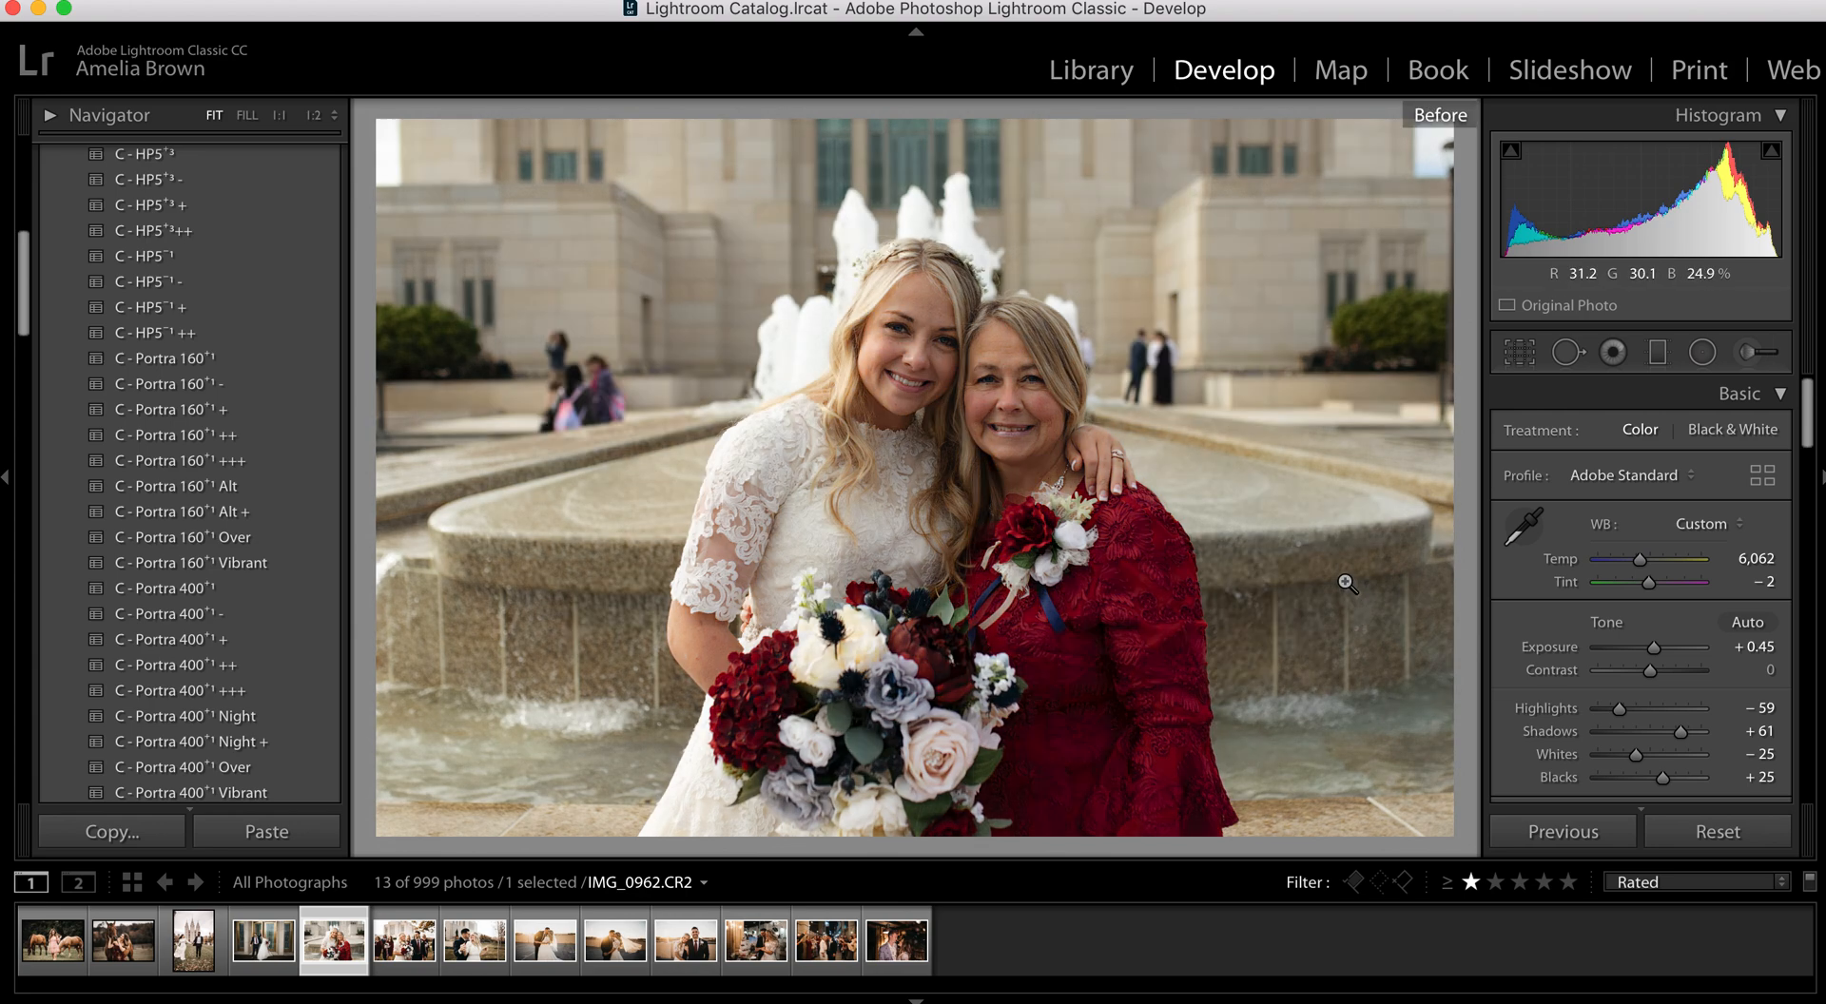
Reset the bridal party photo and paste the develop settings copied from the fountain photo onto it
key("Right")
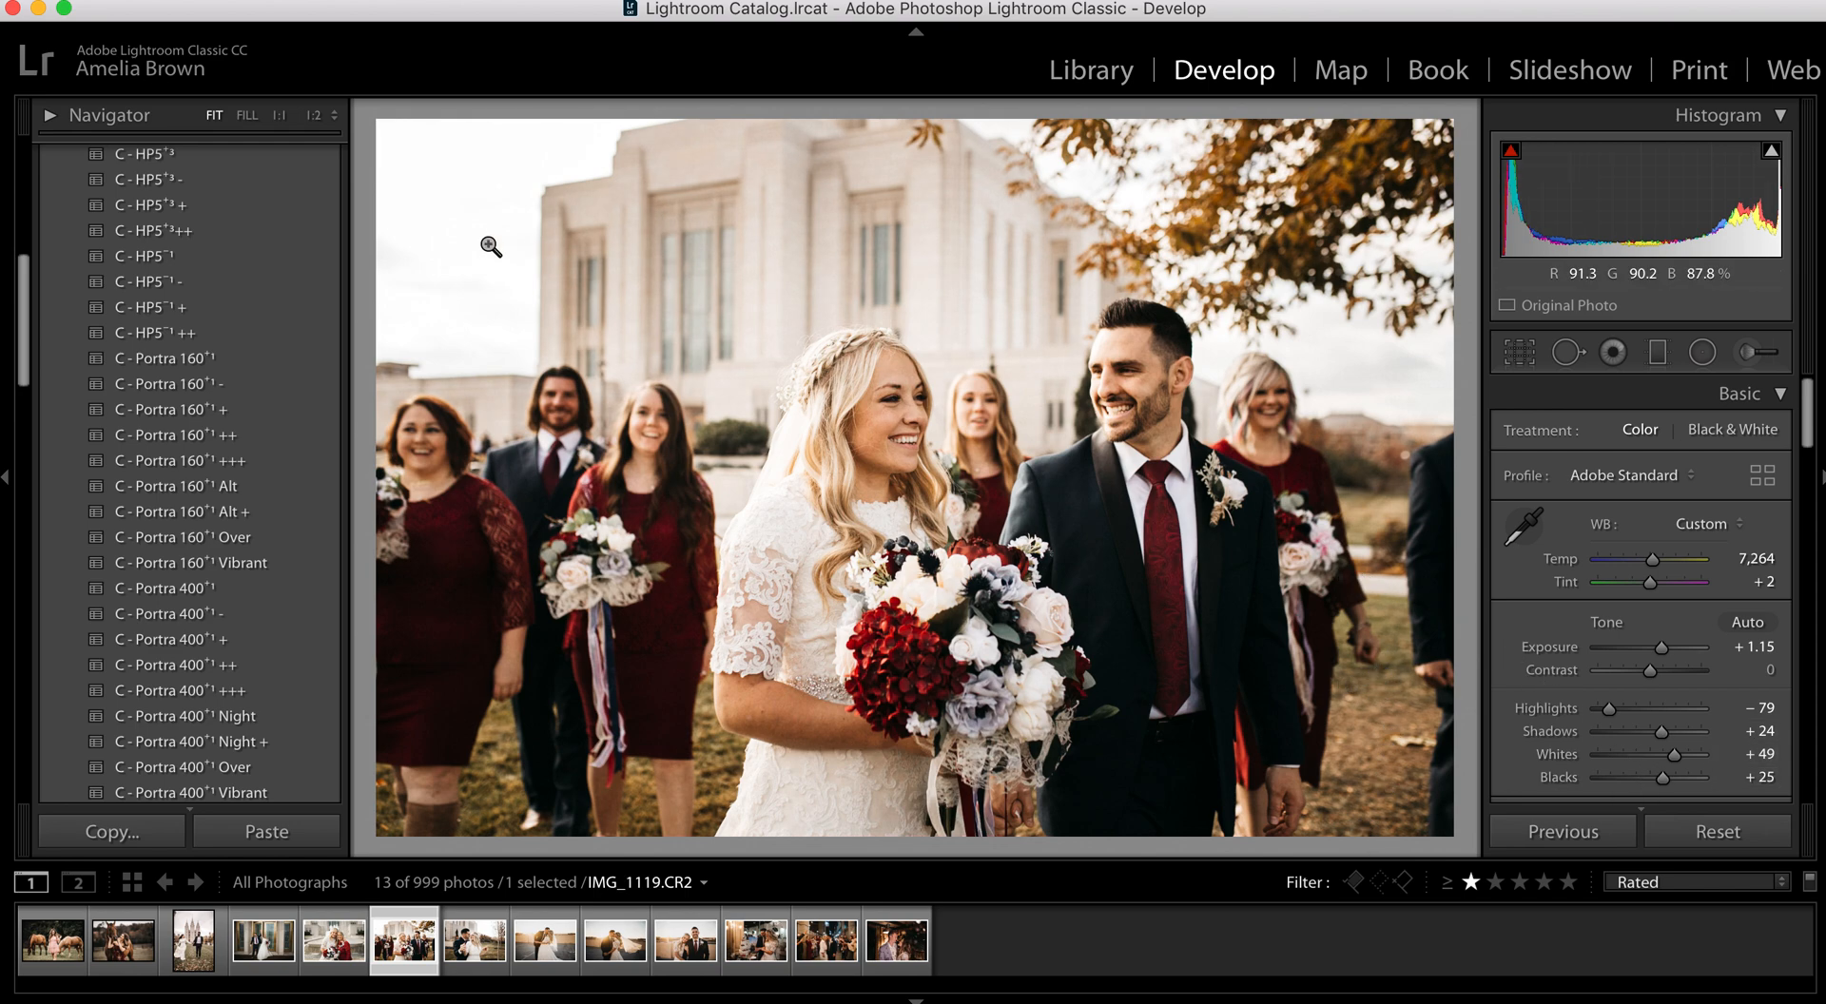
left_click(1726, 833)
left_click(333, 940)
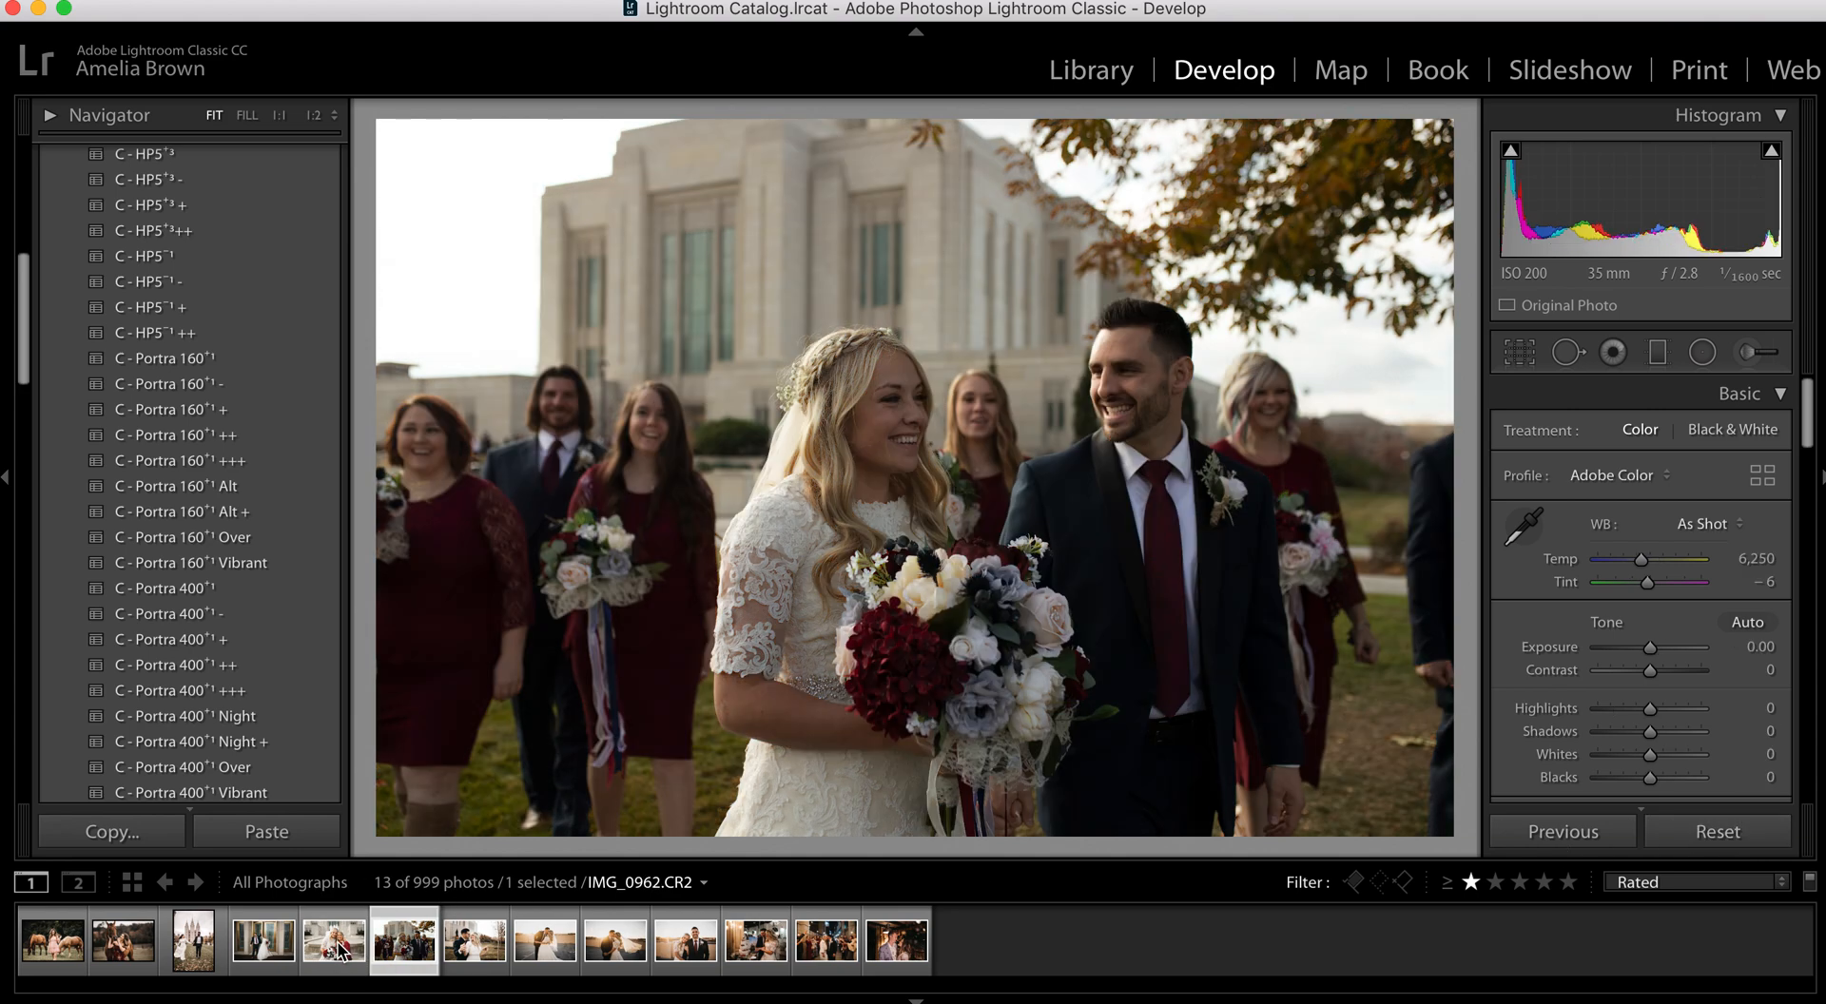
left_click(112, 833)
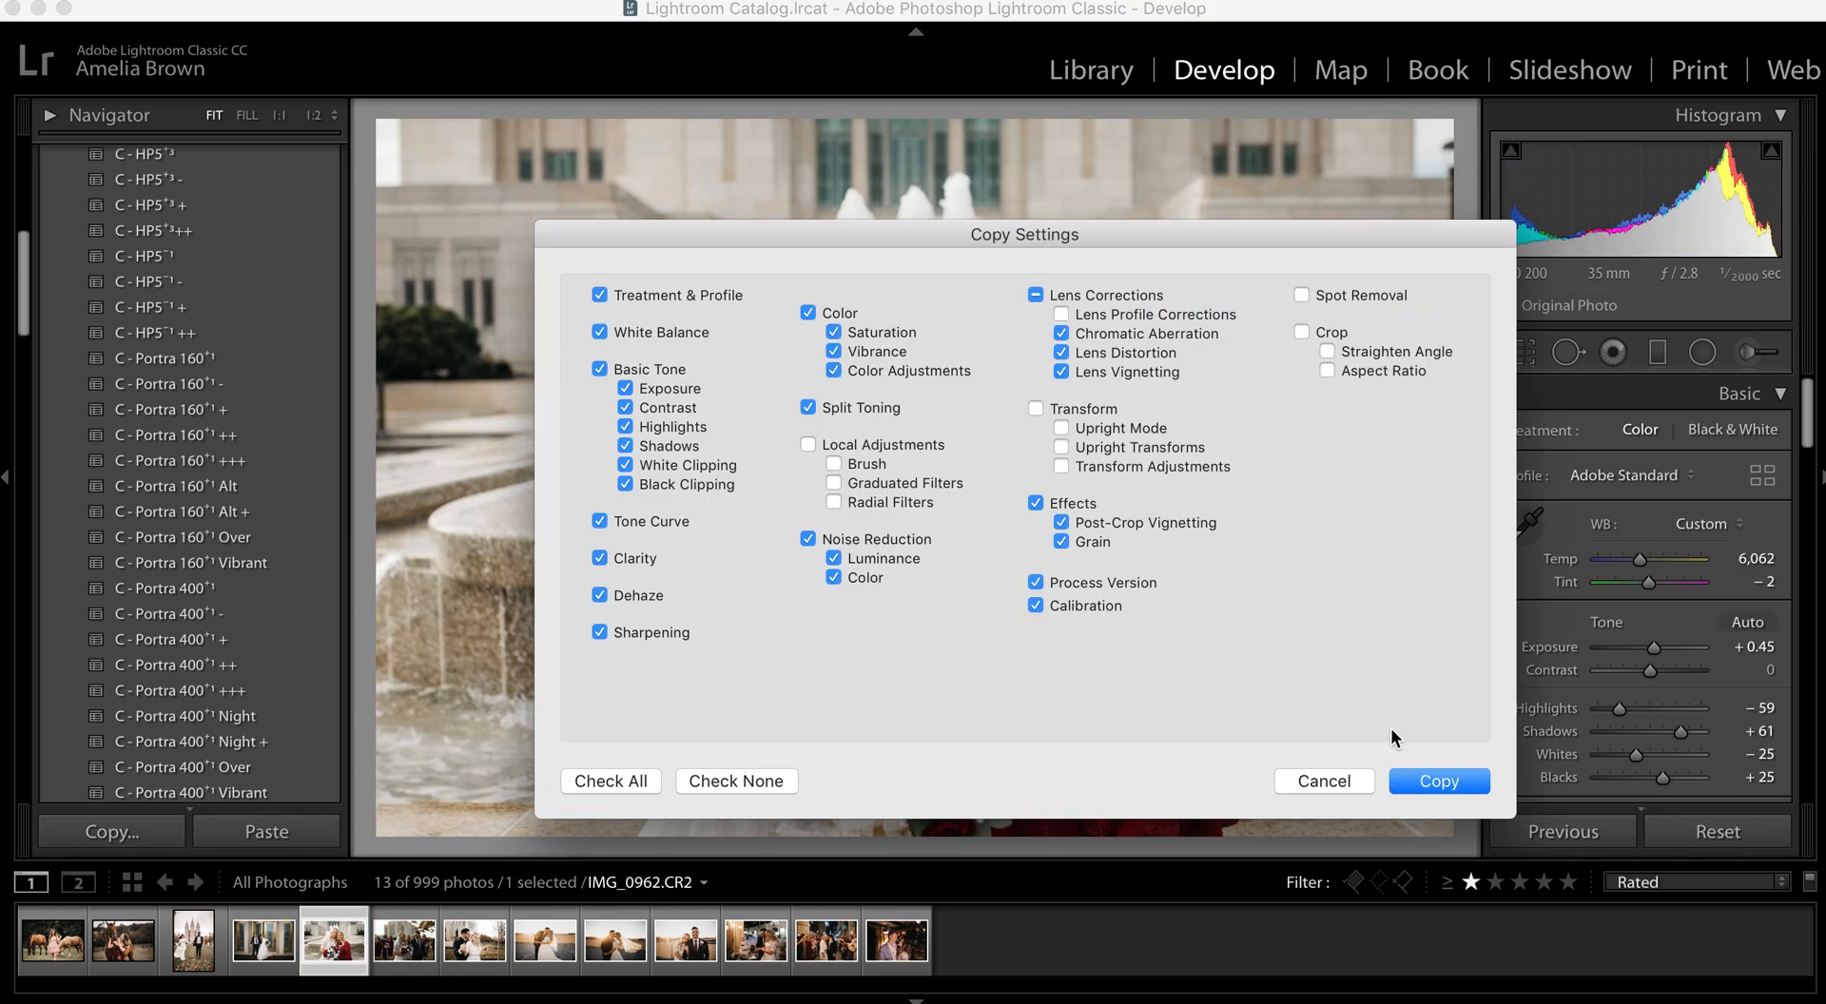
left_click(1445, 774)
key("Right")
left_click(293, 835)
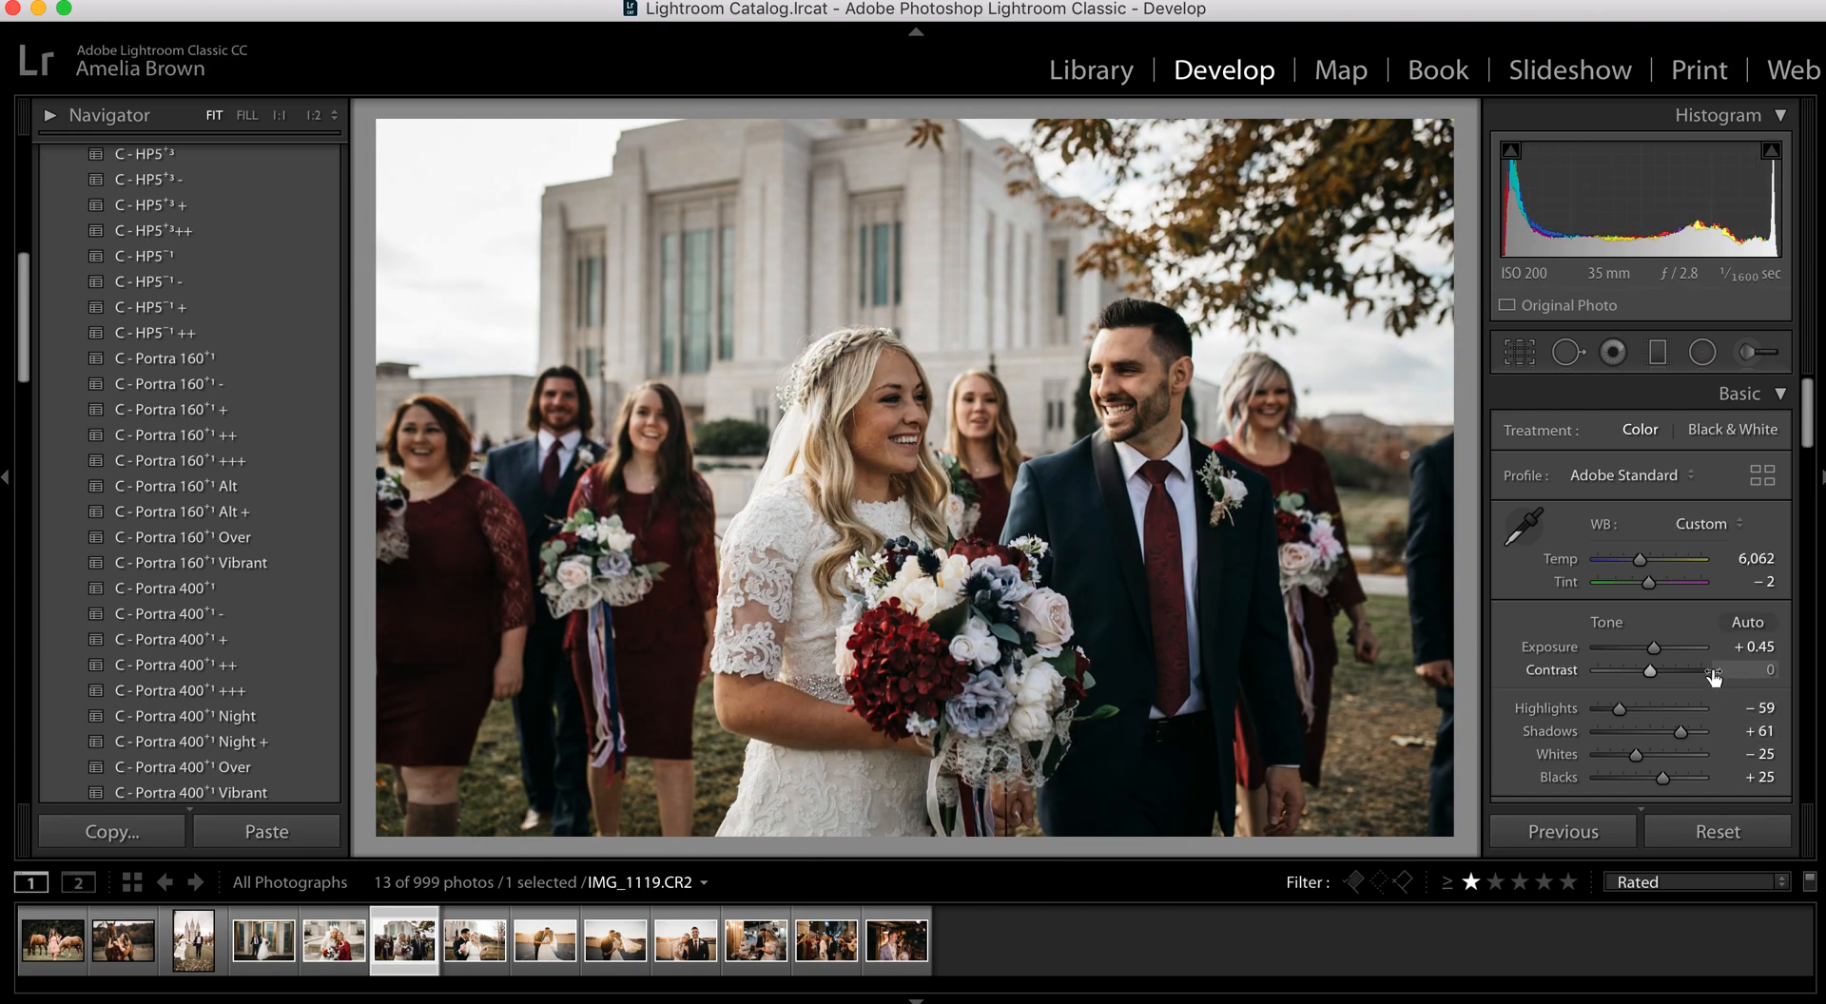
Set the bridal party photo's Exposure to +1.05 and Temp to 6,795
left_click_drag(1652, 647, 1660, 650)
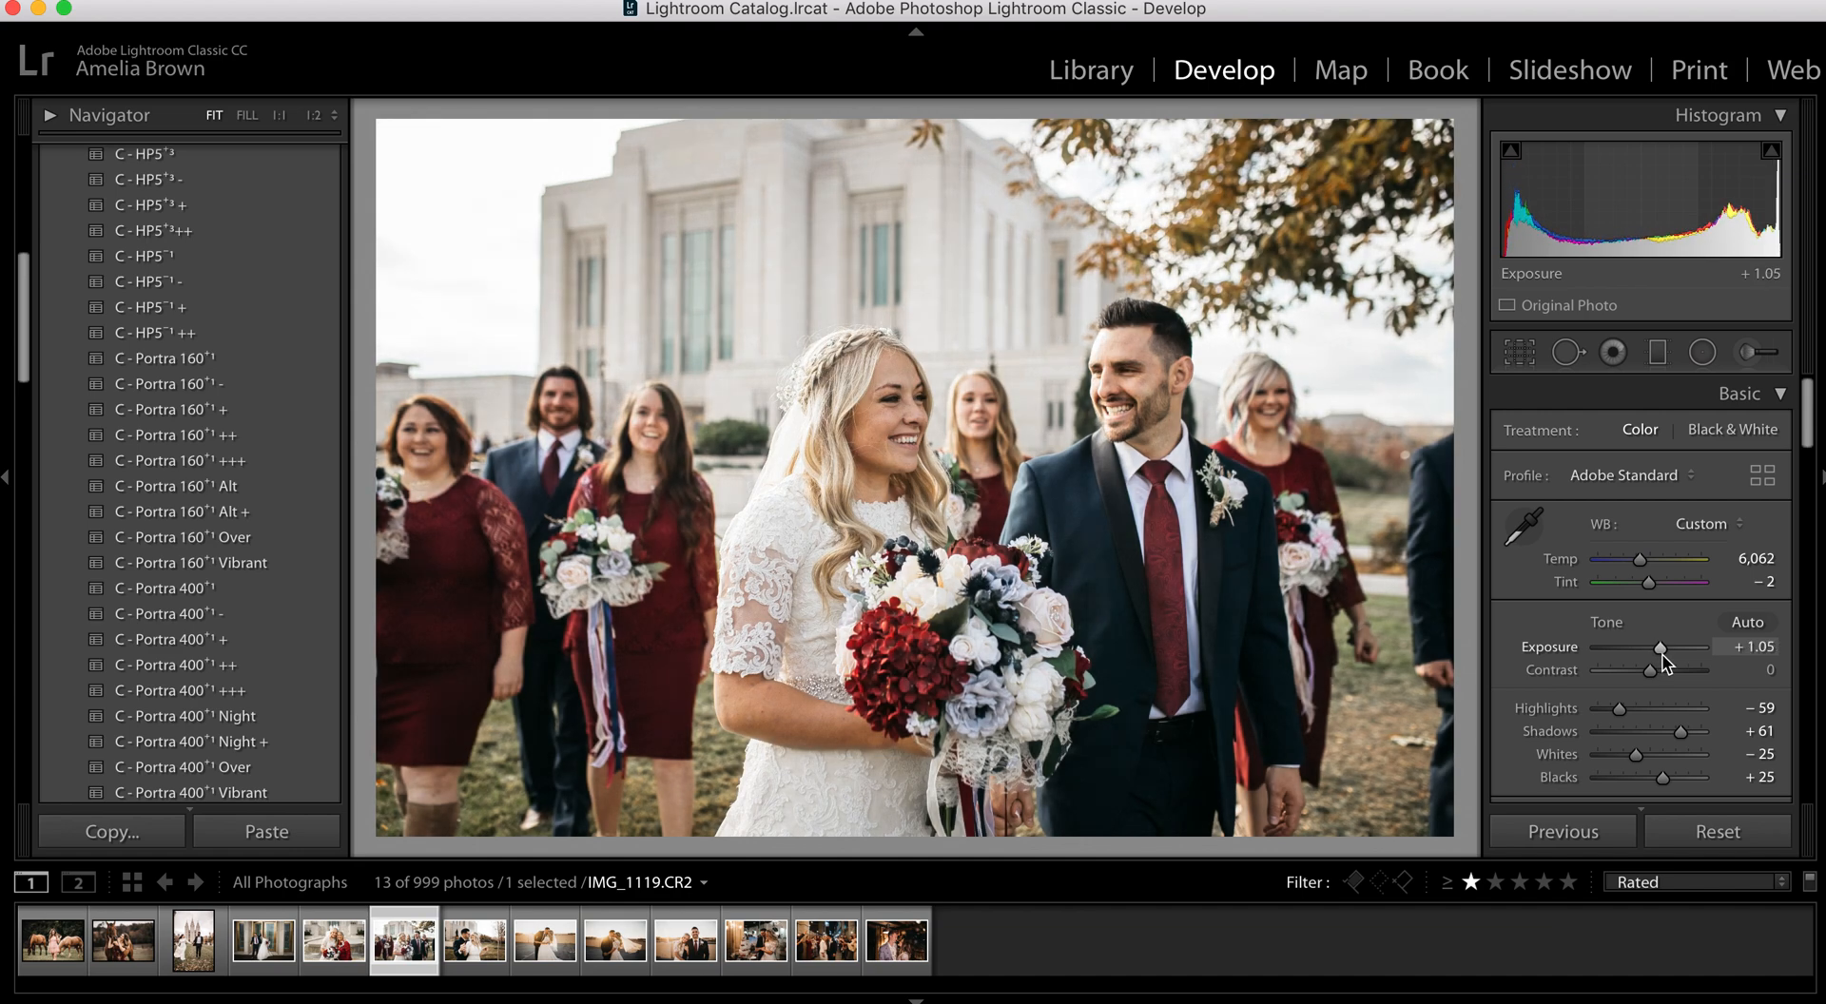
left_click_drag(1639, 561, 1646, 567)
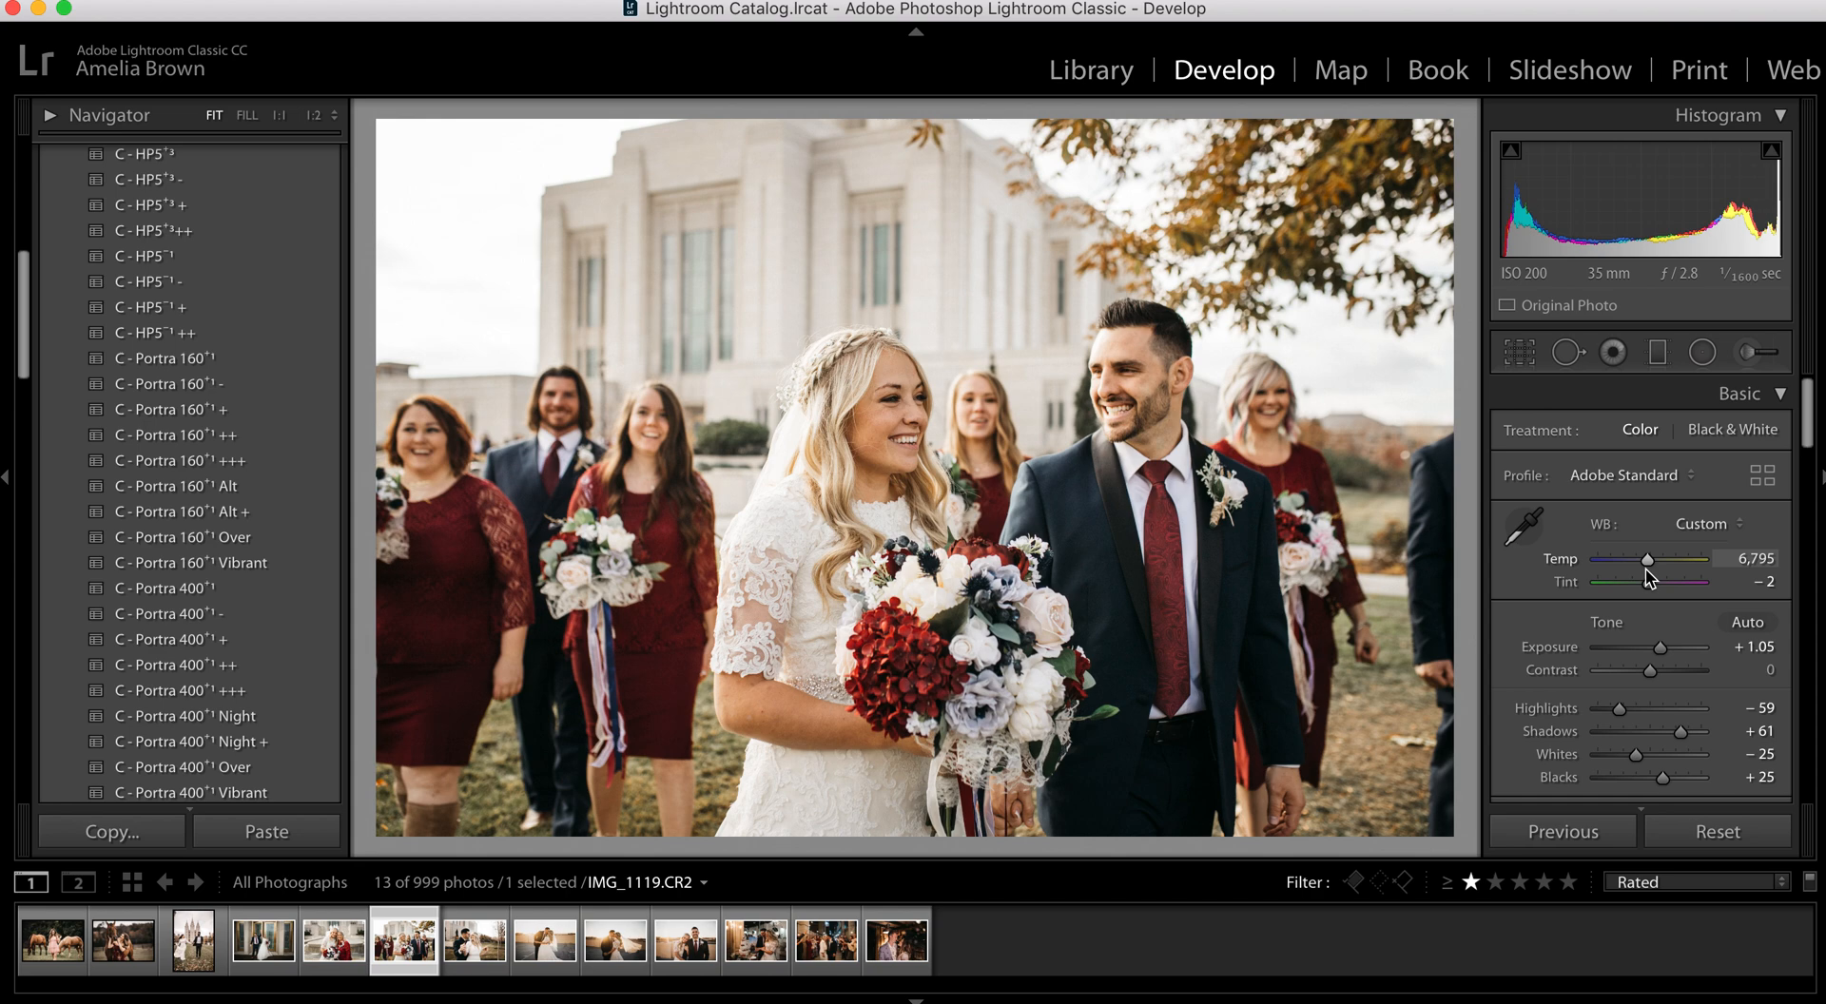
Compare the following photo of the couple holding hands with its unedited version and set its Exposure to +0.95
key("Right")
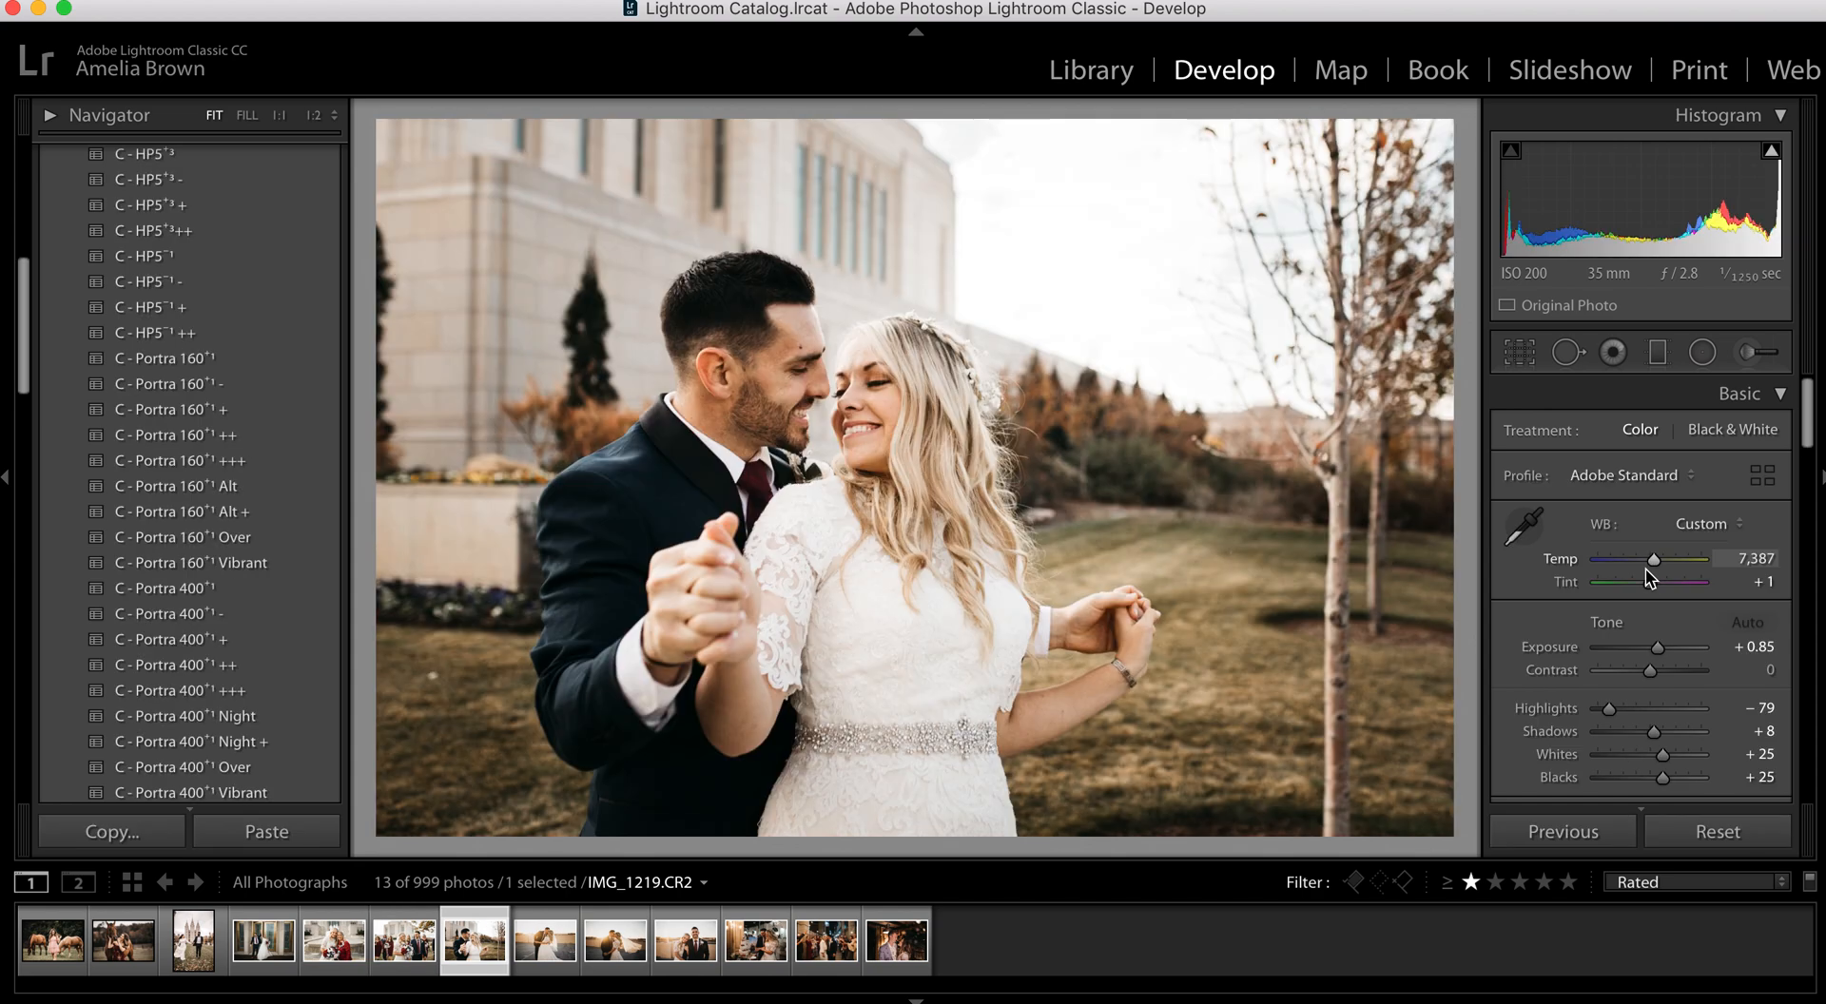
key("backslash")
key("backslash")
key("backslash")
key("backslash")
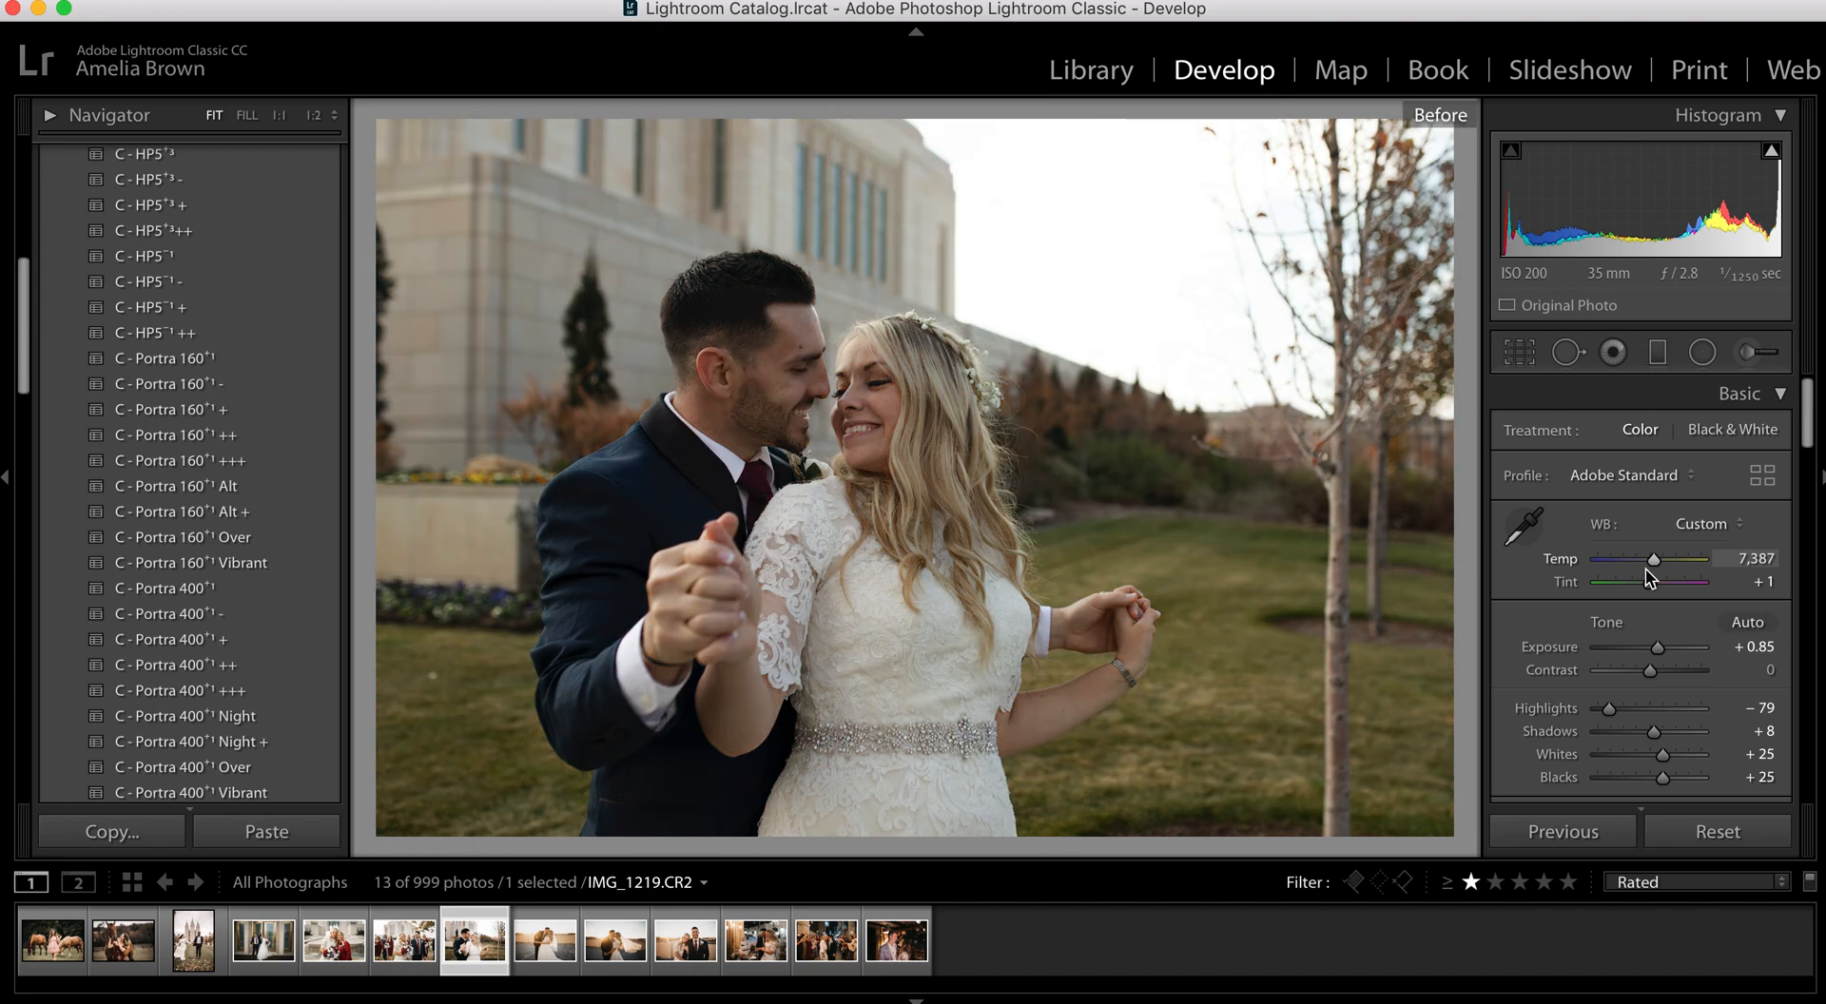
key("backslash")
key("backslash")
key("backslash")
key("backslash")
left_click_drag(1658, 646, 1659, 653)
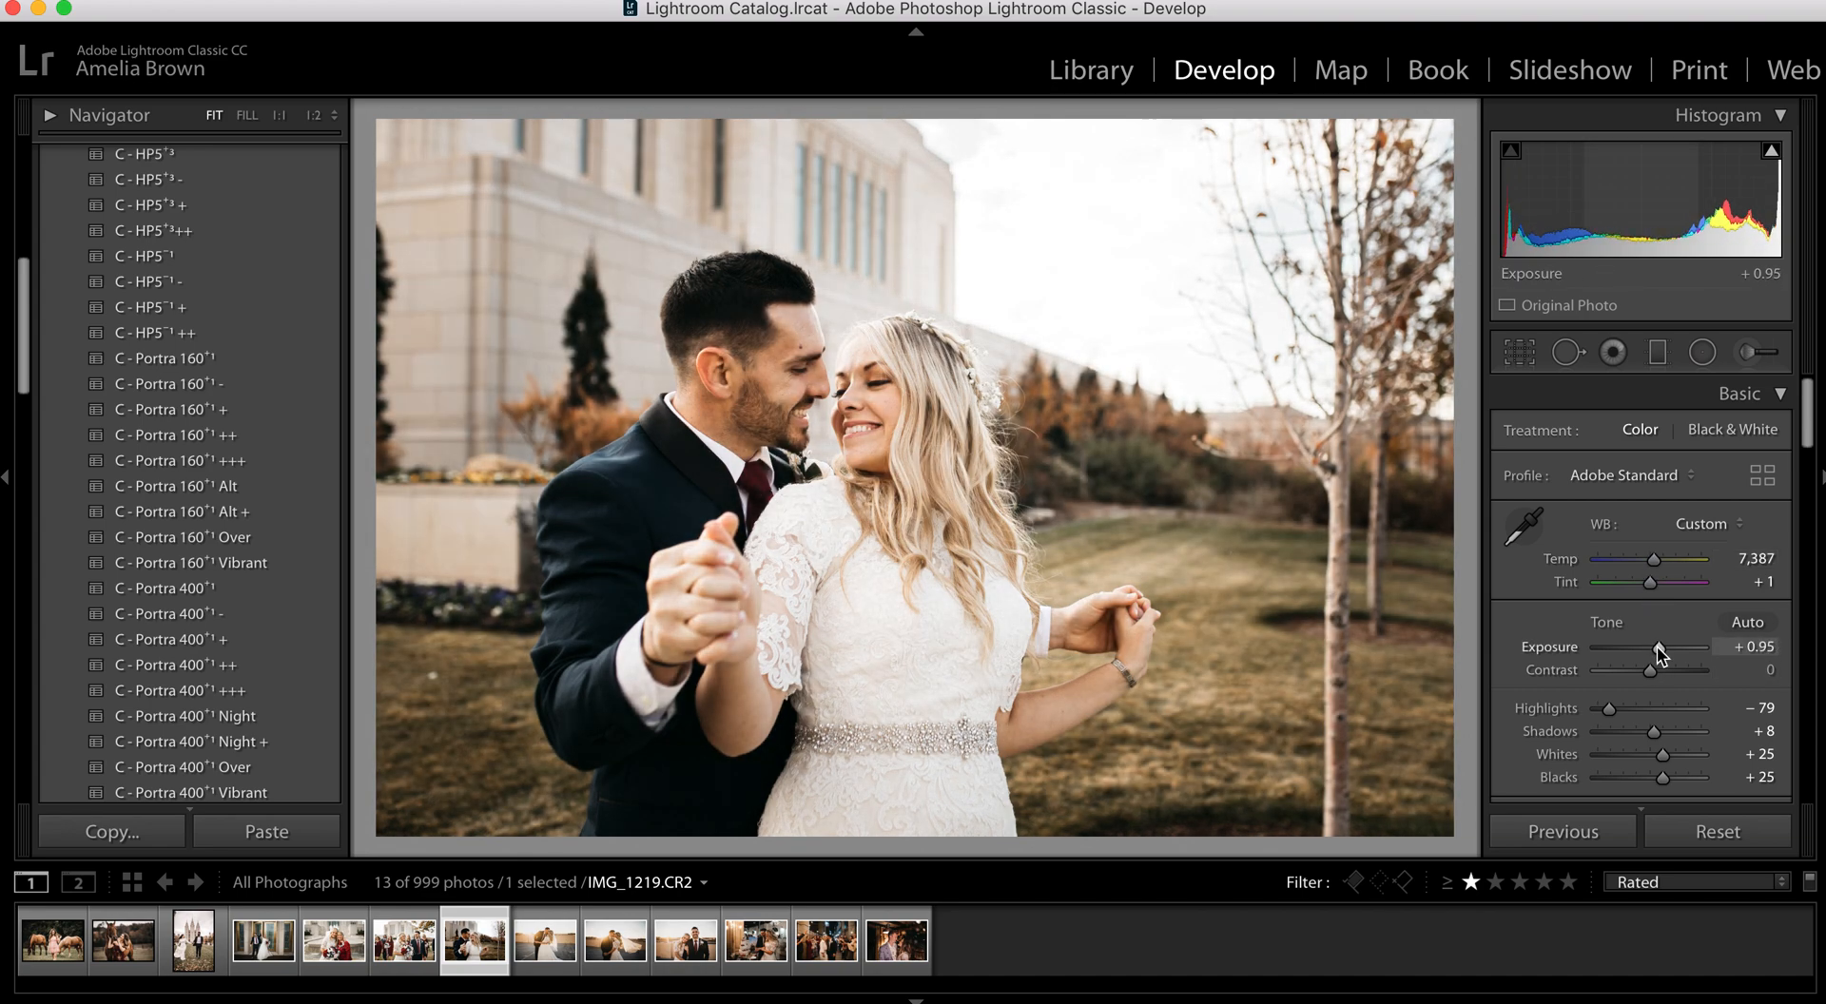
Look through the two rooftop kiss photos and compare the first one, IMG_1432, with its unedited version
key("Right")
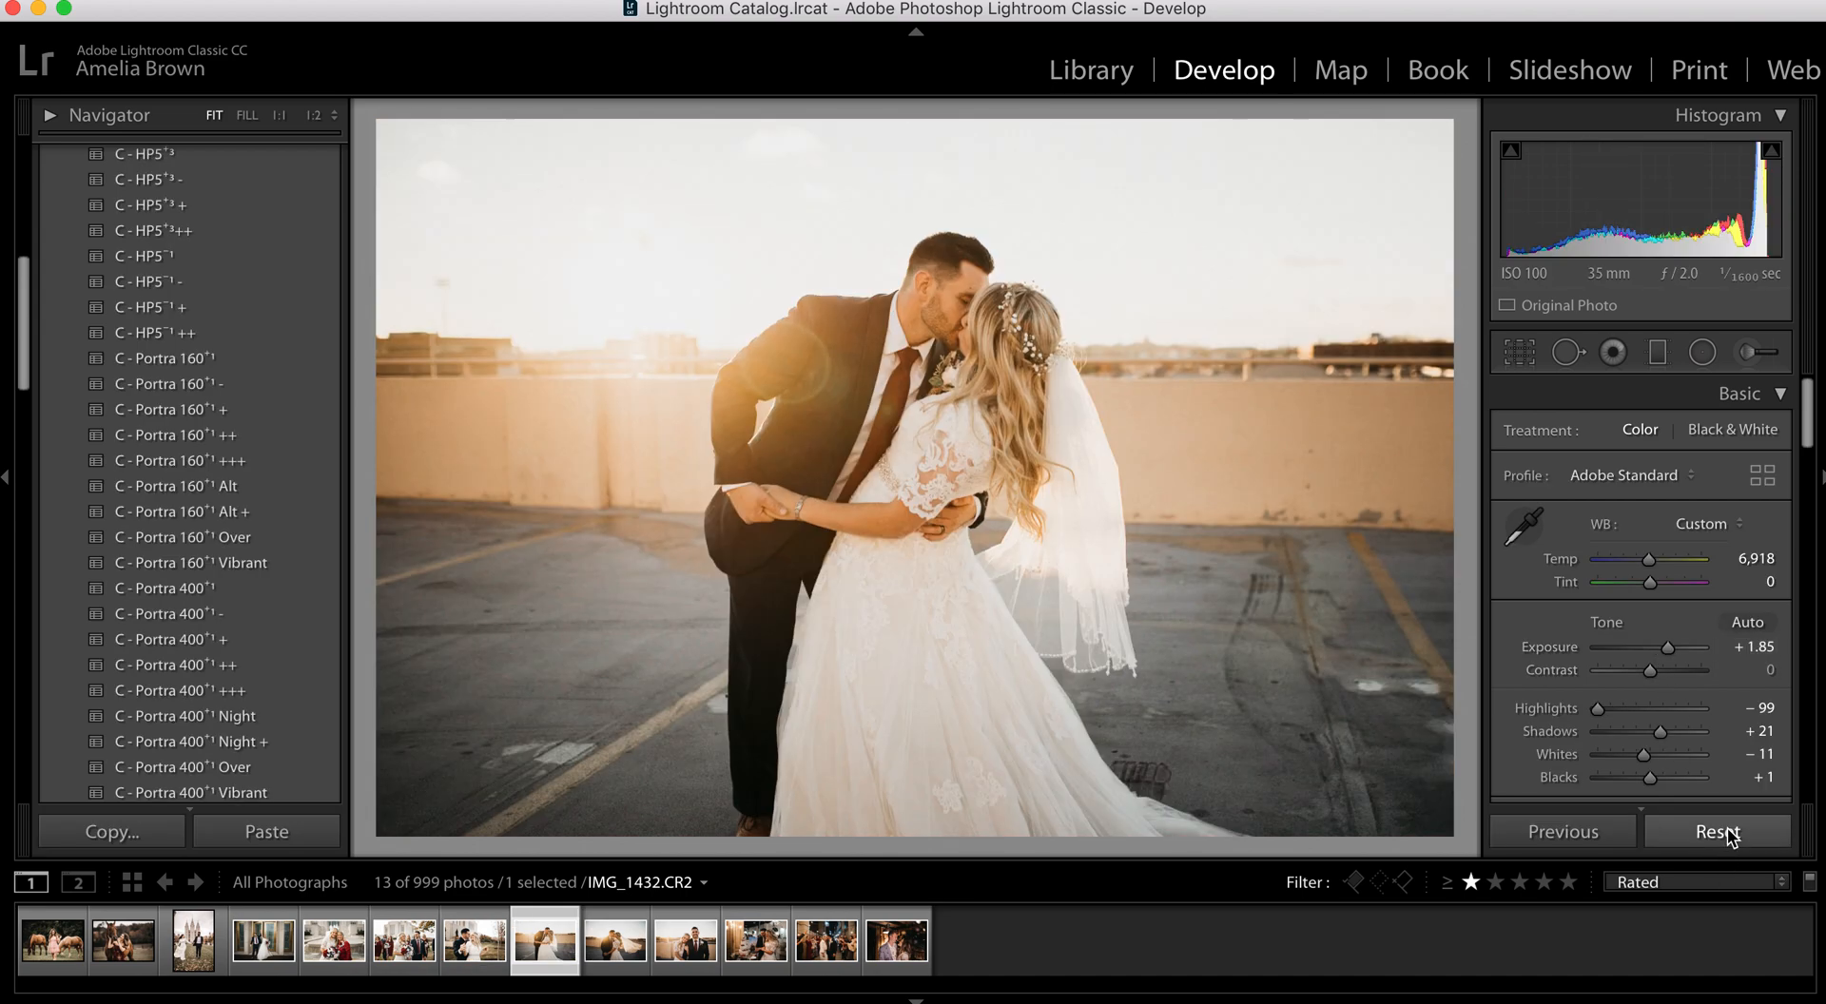
key("Right")
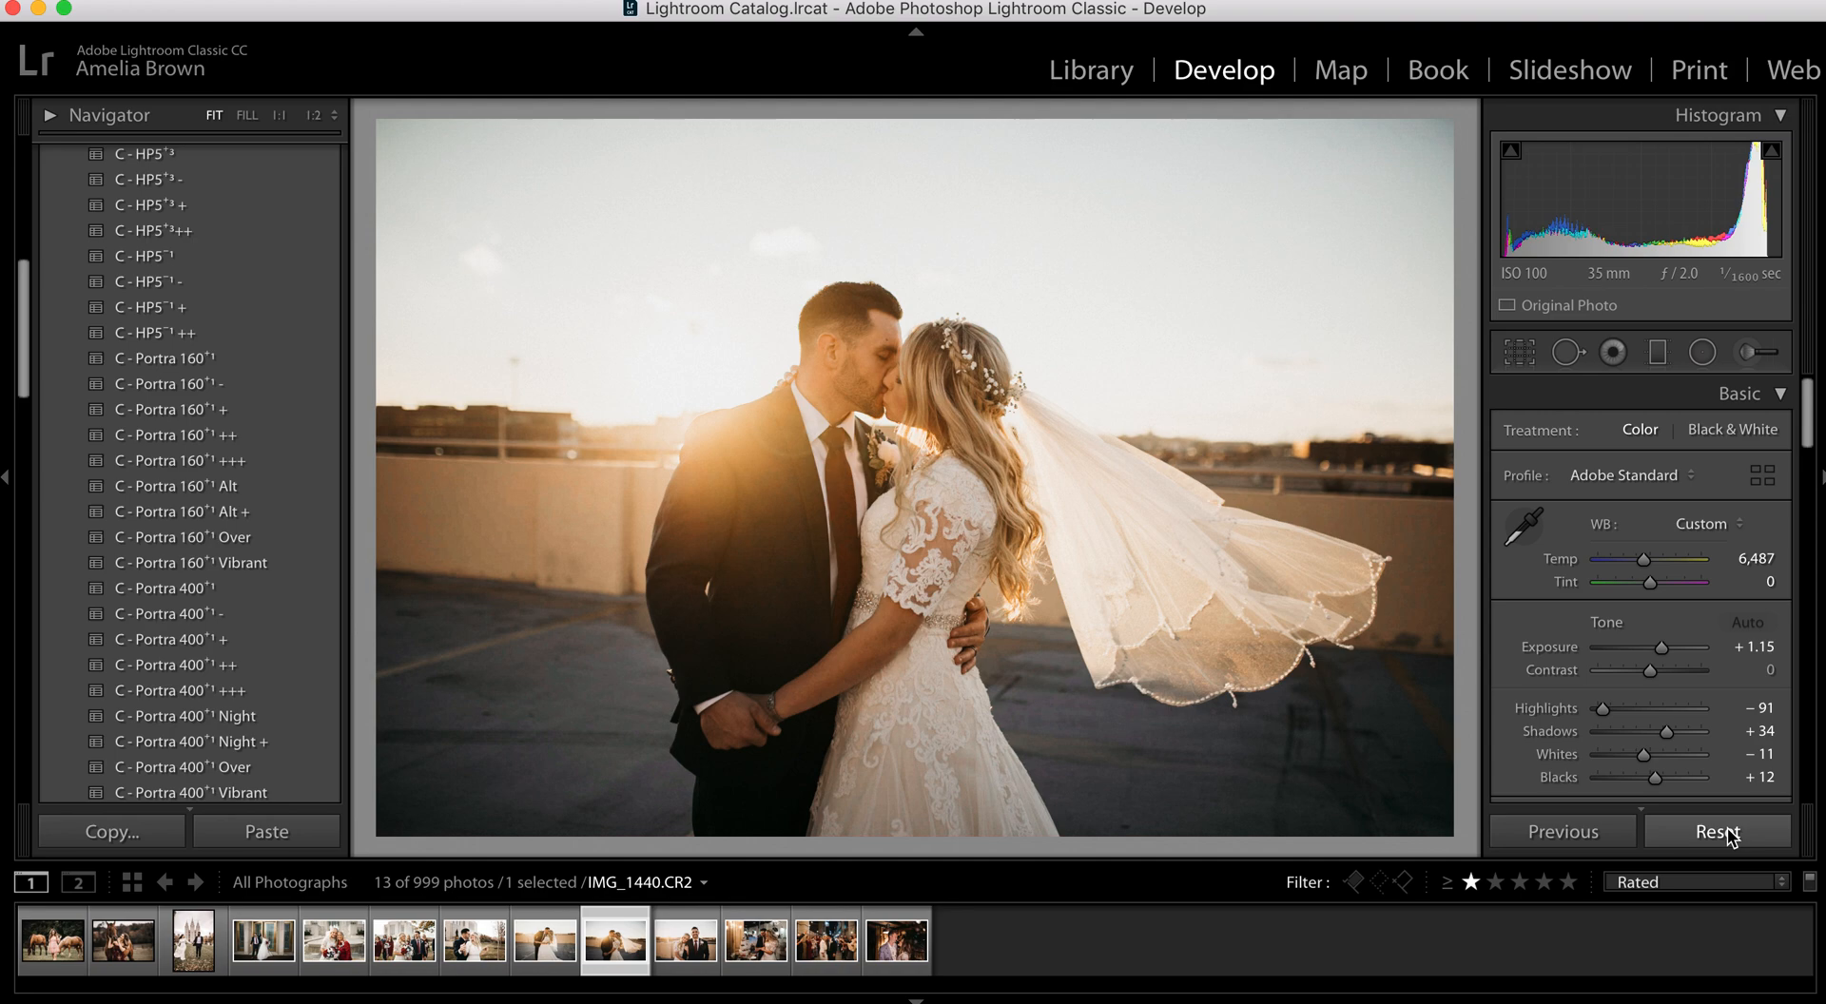
key("Left")
key("backslash")
key("backslash")
key("backslash")
key("backslash")
key("backslash")
key("backslash")
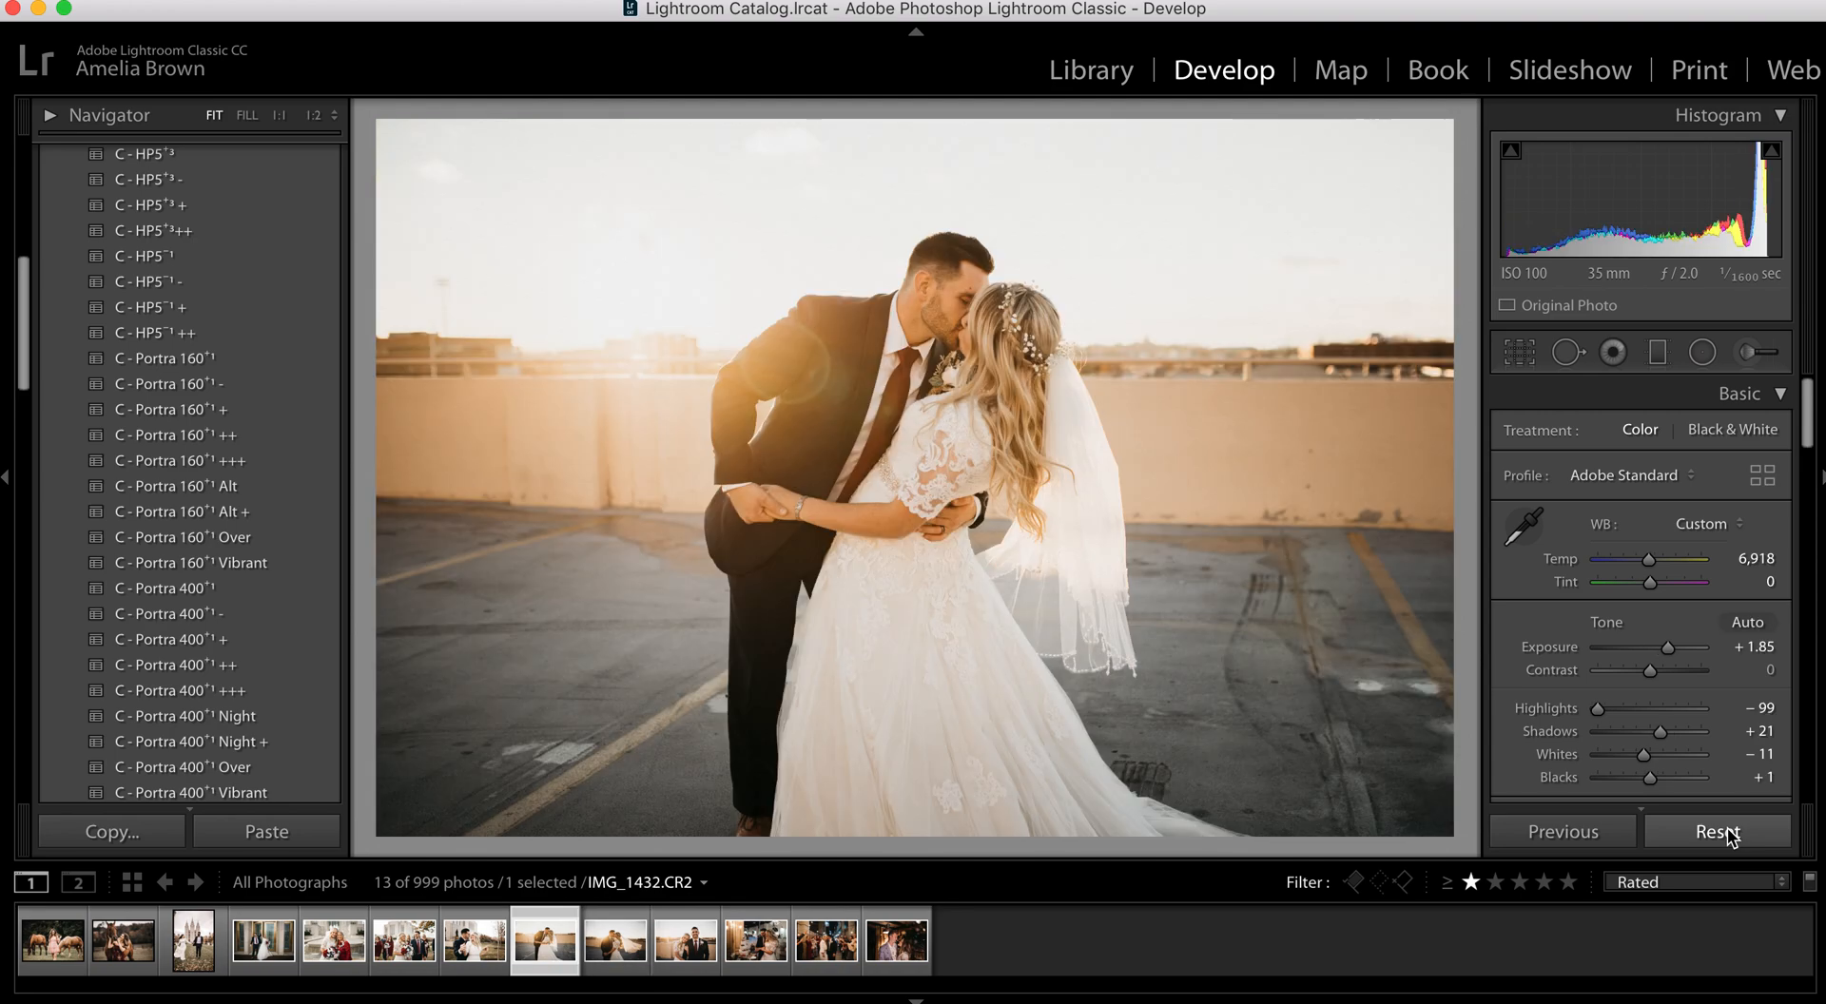
Reset the rooftop kiss photo with the windblown veil and apply the C - Portra 160⁺¹ preset to it
key("Right")
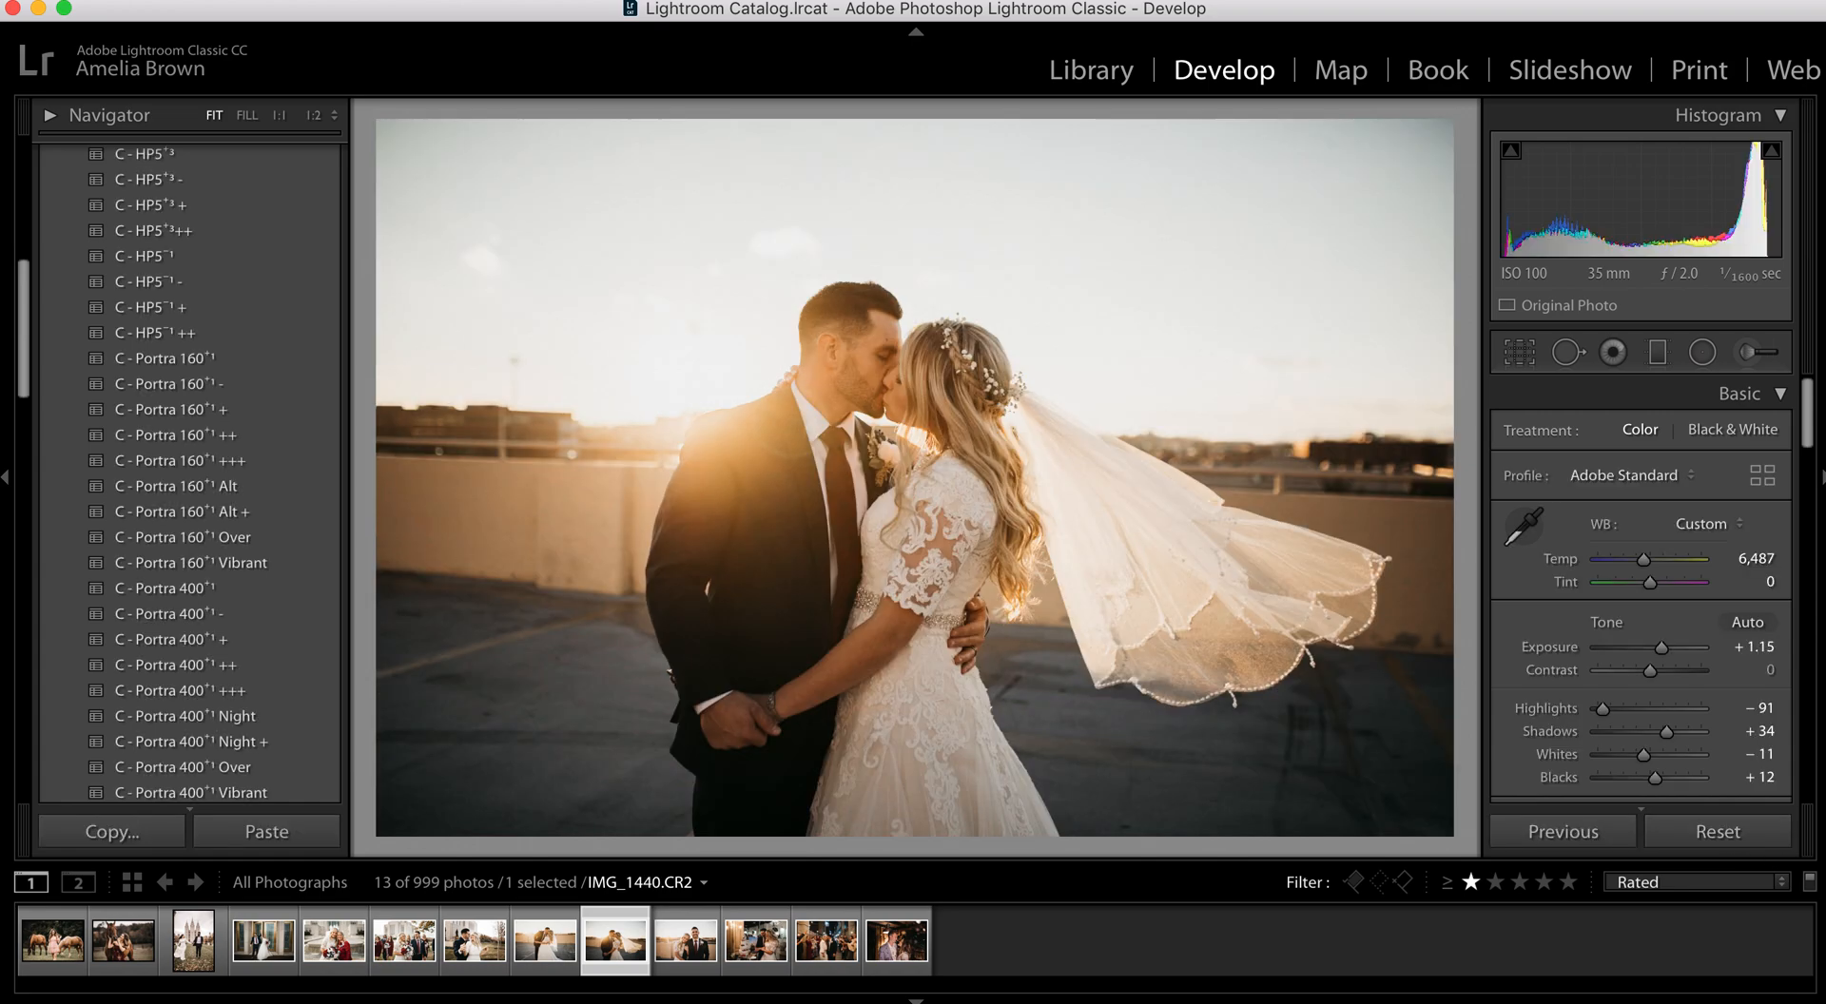
left_click(1724, 831)
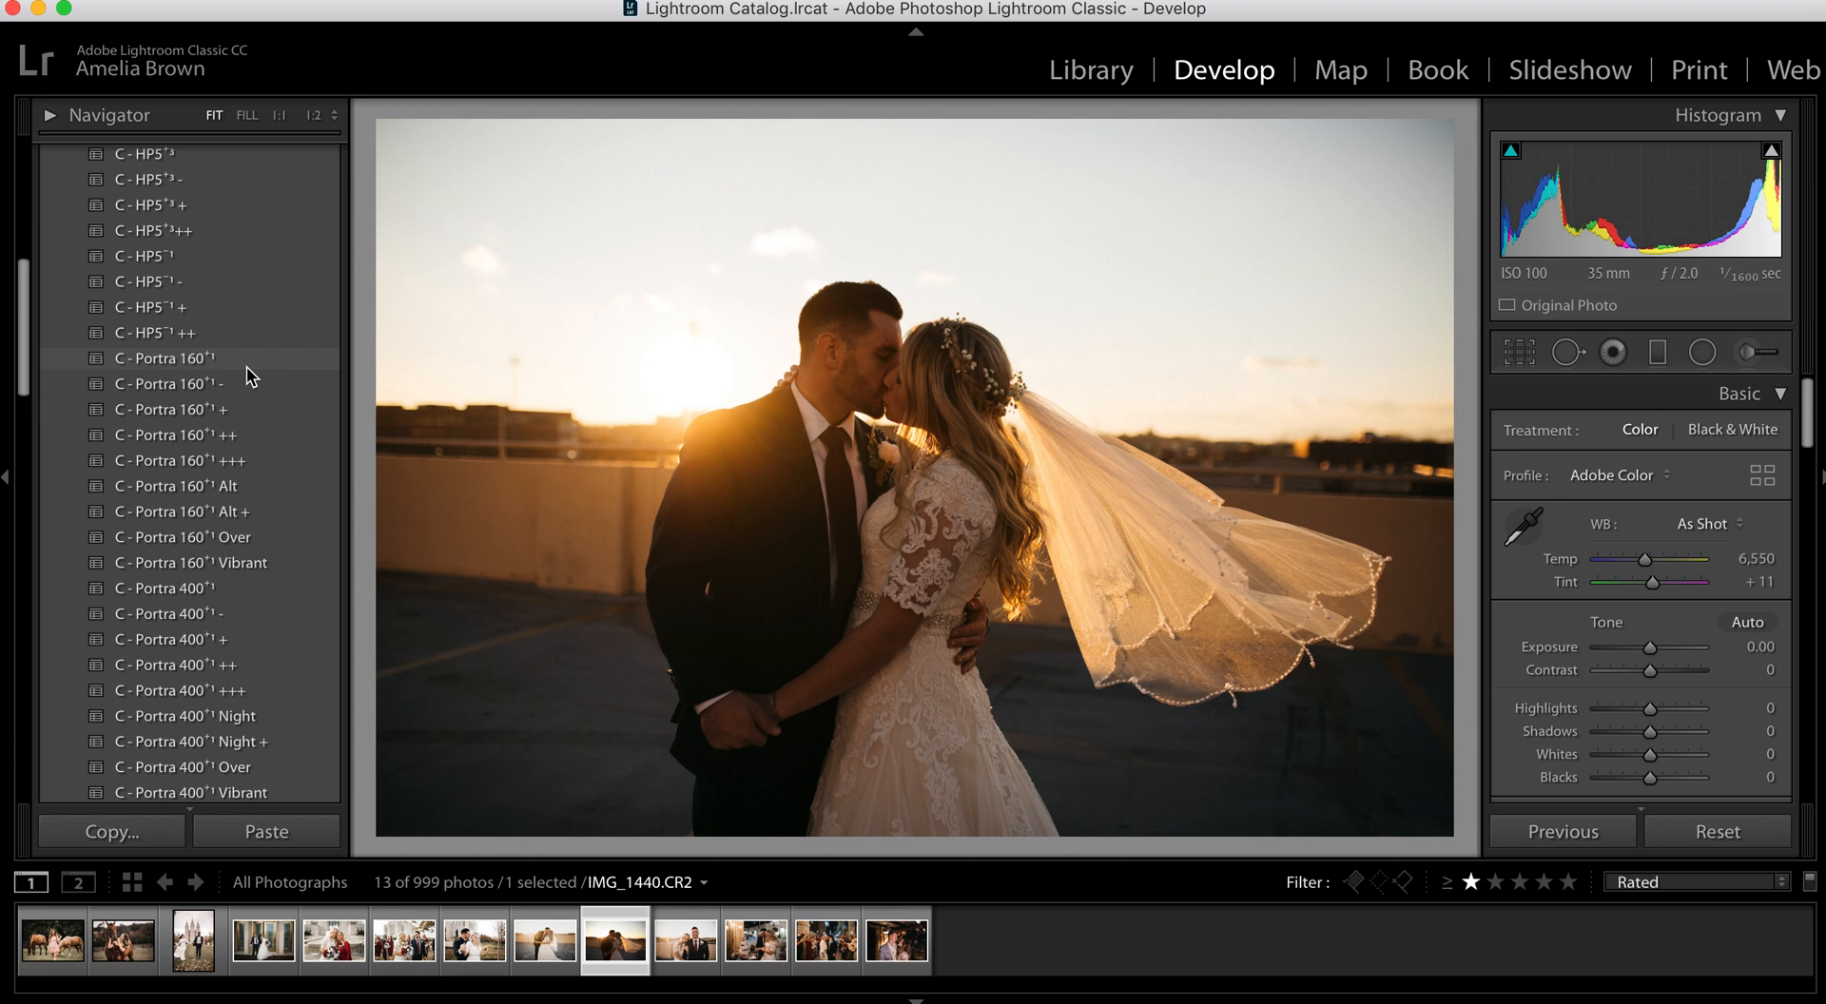
left_click(247, 367)
Set the windblown veil photo's Exposure to +0.40, Shadows to +70, Highlights to -39 and Vibrance to -18
scroll(1683, 666, "down", 10)
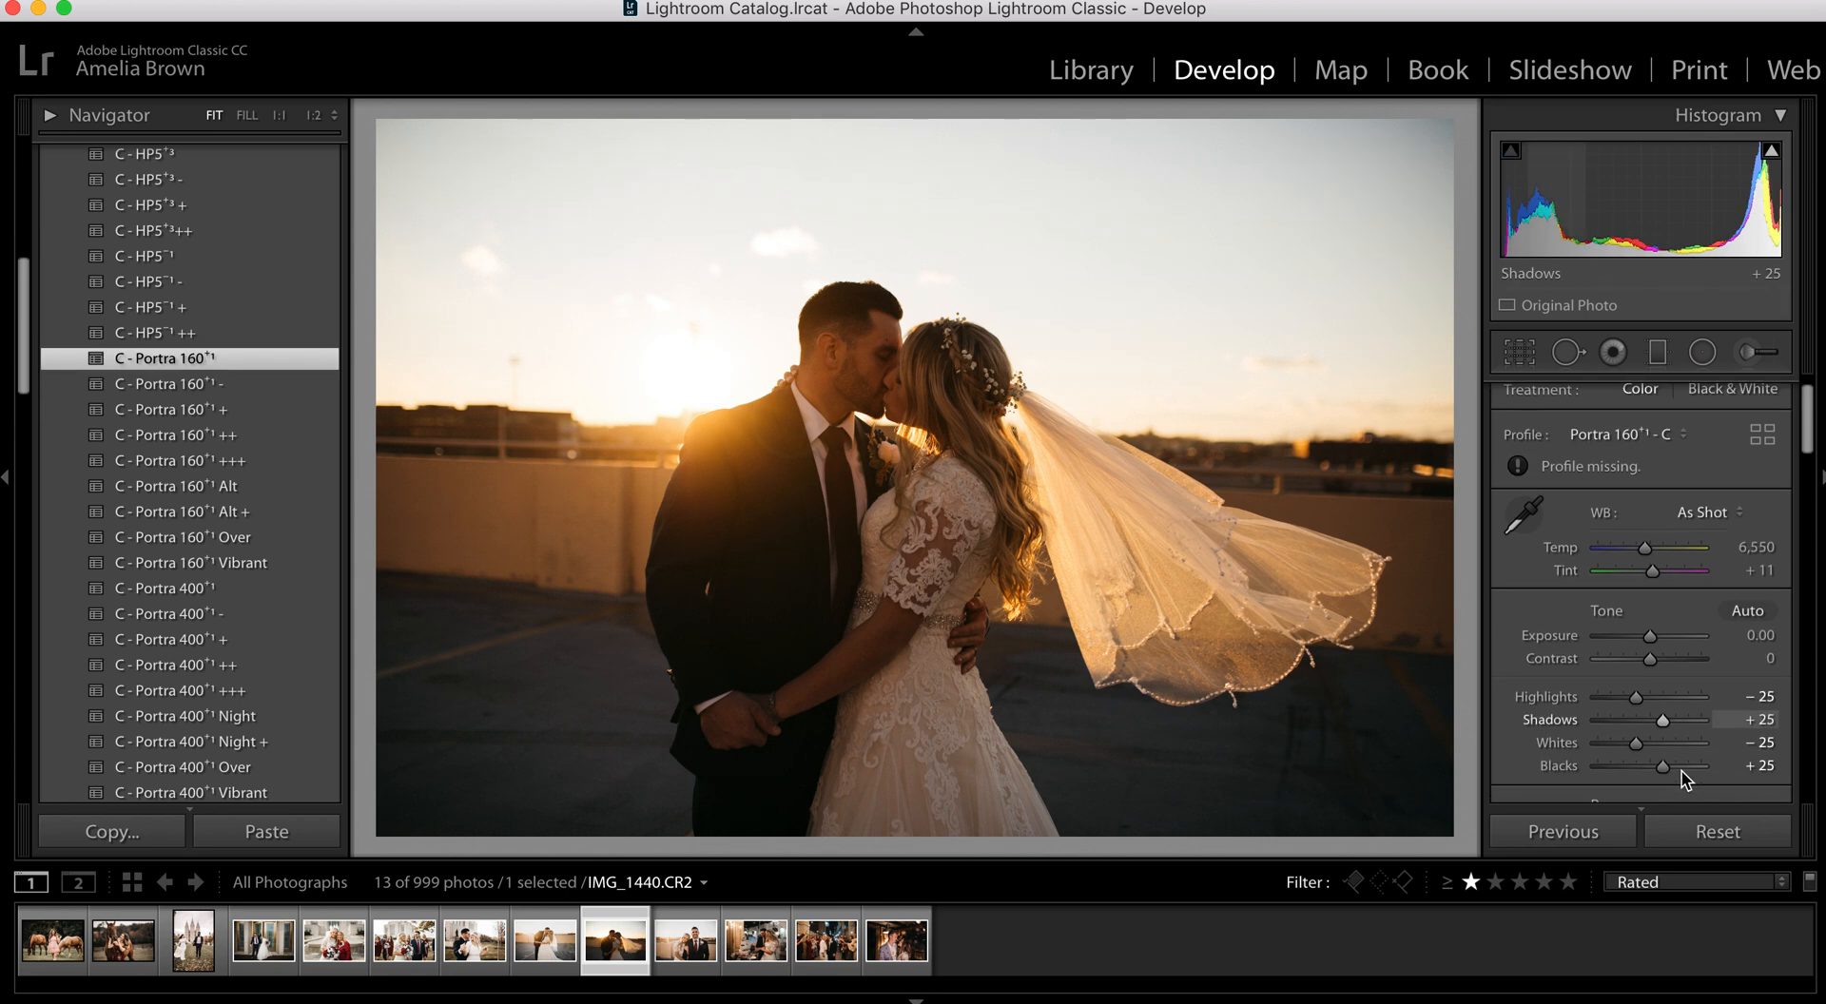
scroll(1673, 605, "up", 10)
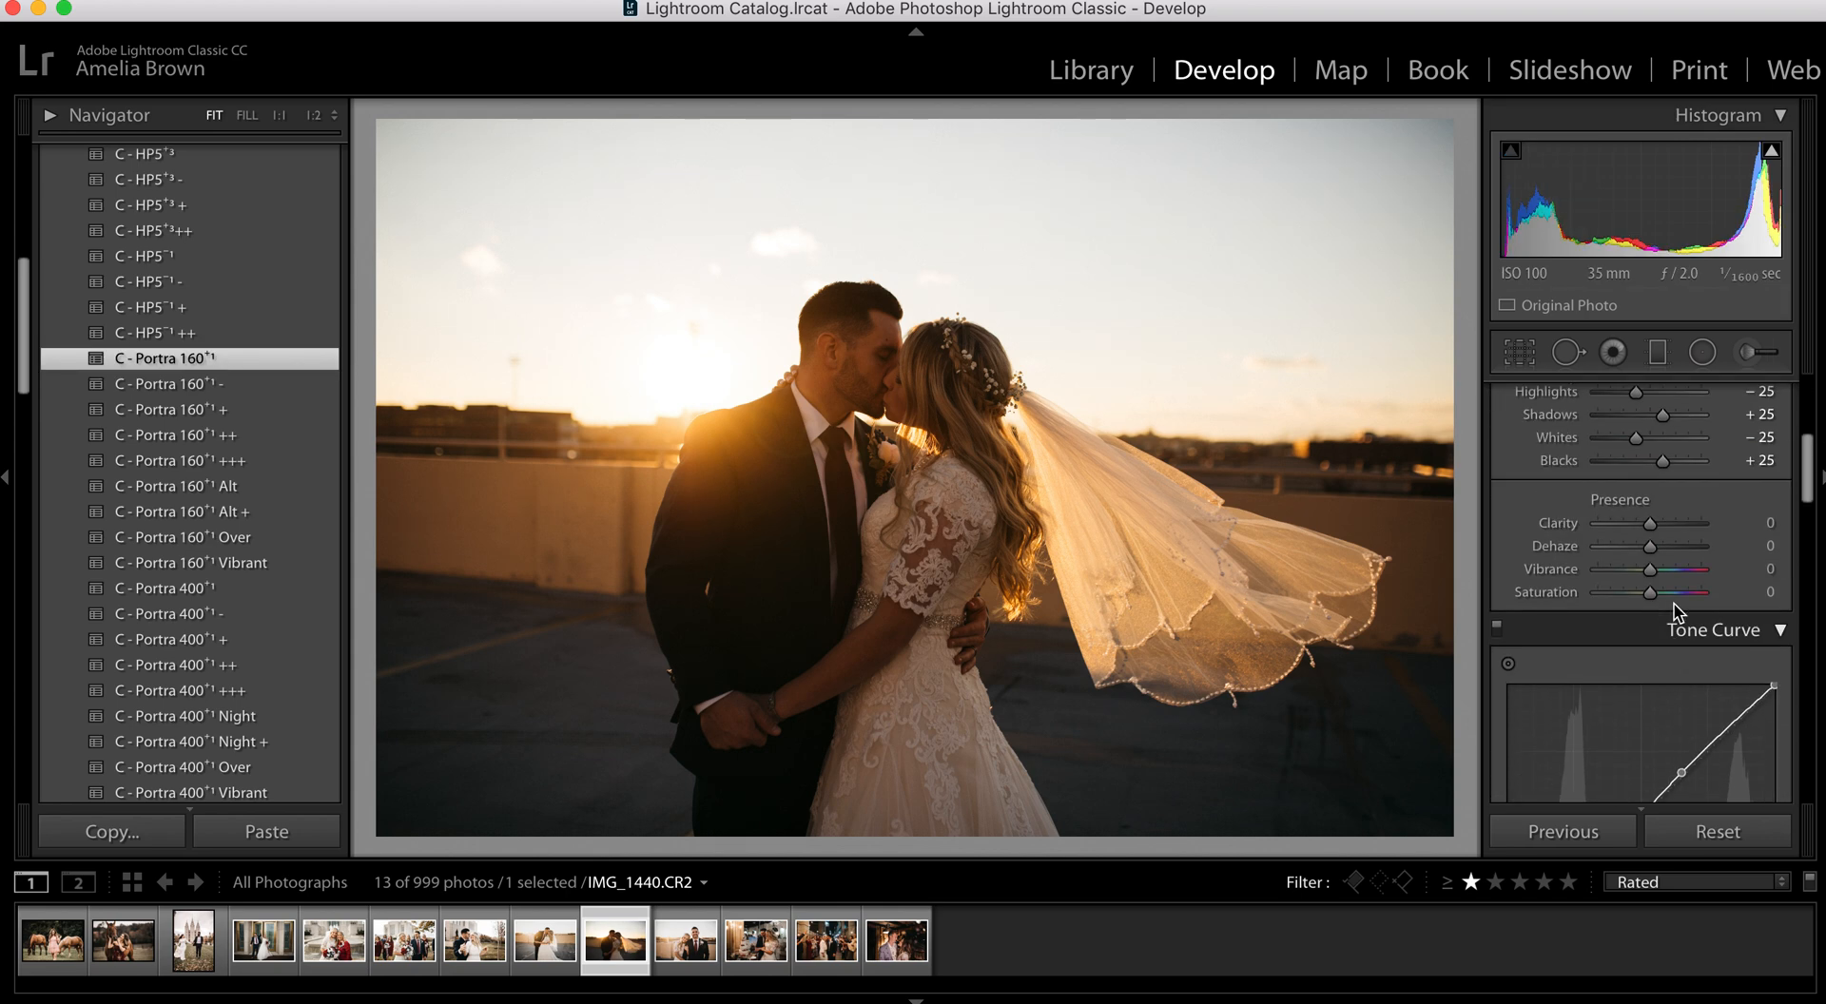
left_click_drag(1653, 647, 1656, 646)
left_click_drag(1664, 739, 1625, 710)
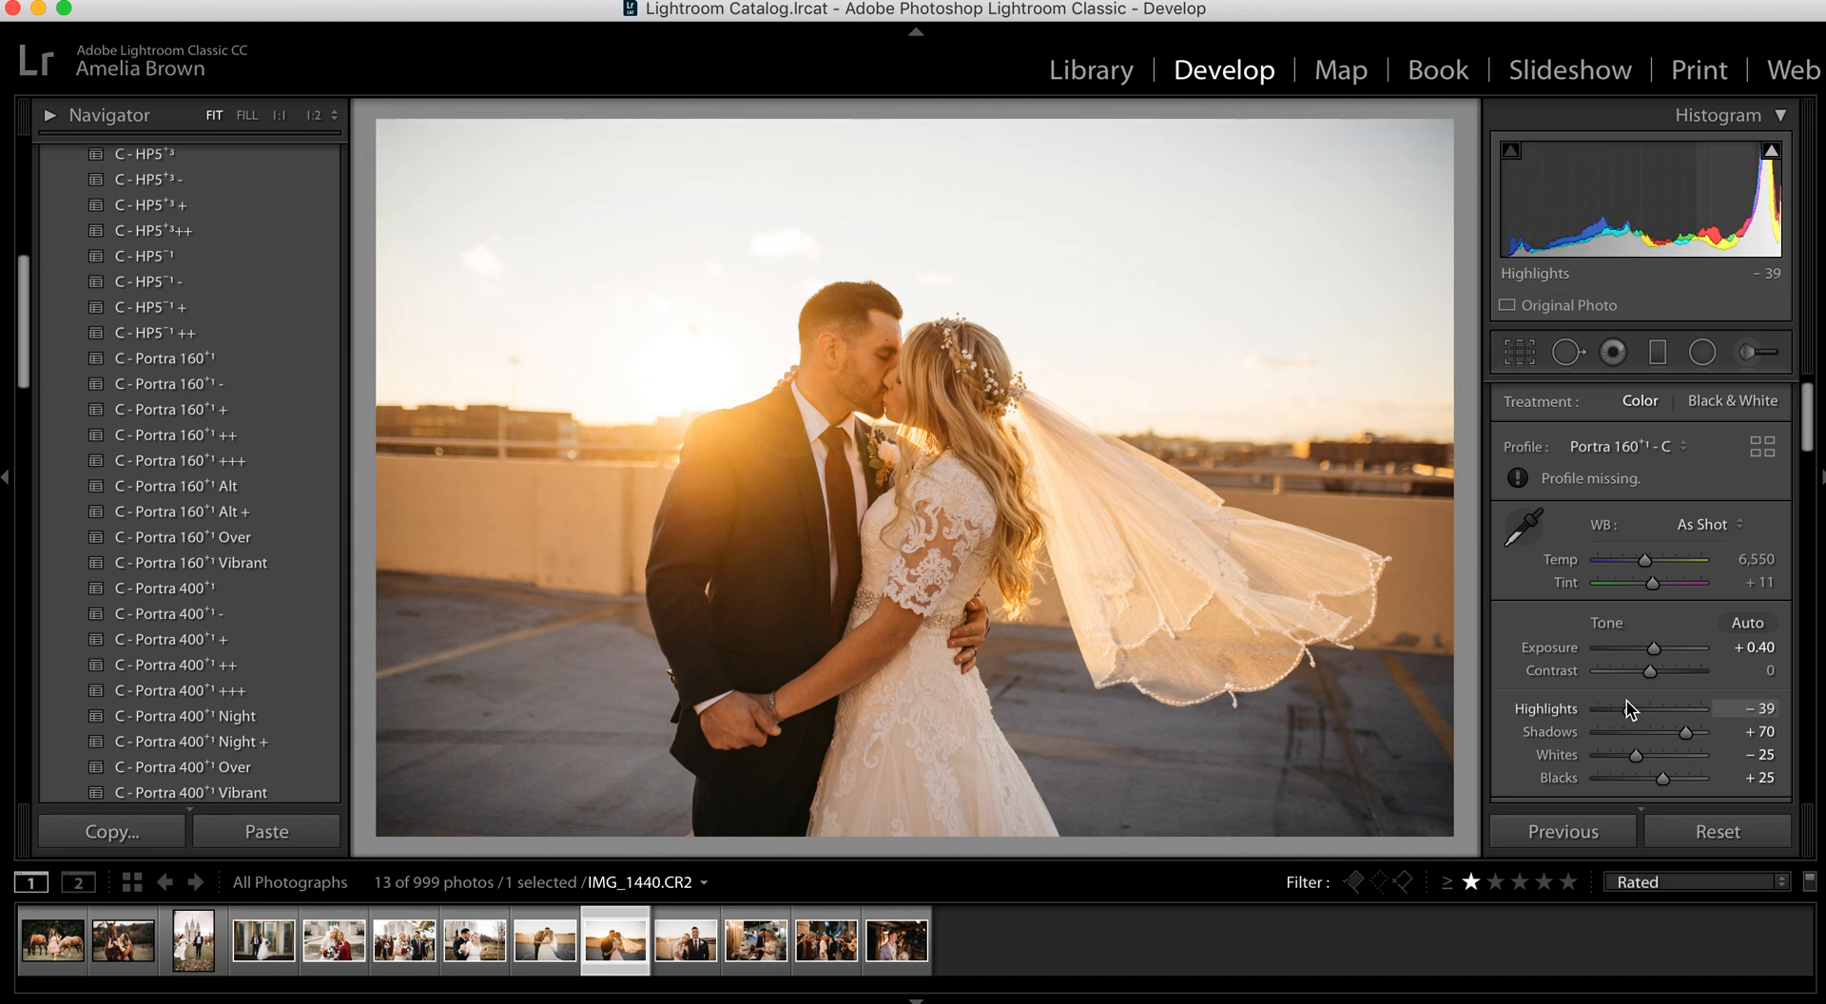
scroll(1648, 616, "down", 5)
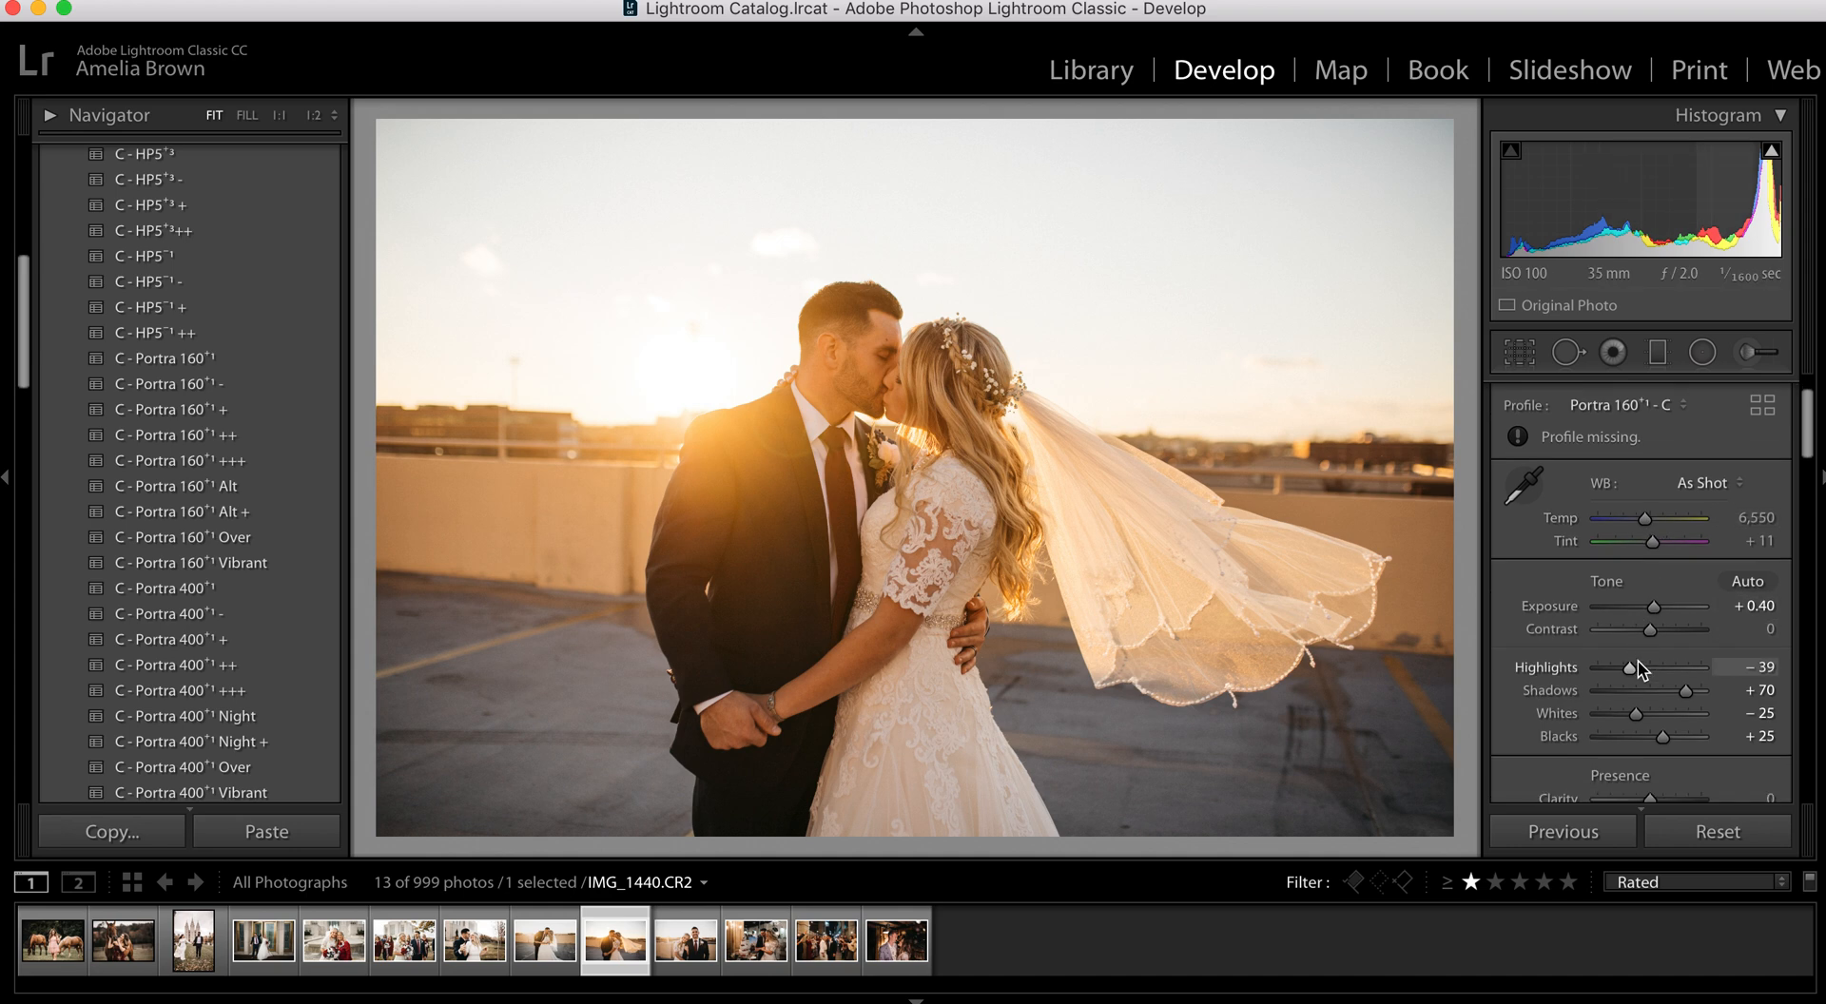
left_click_drag(1652, 685, 1638, 683)
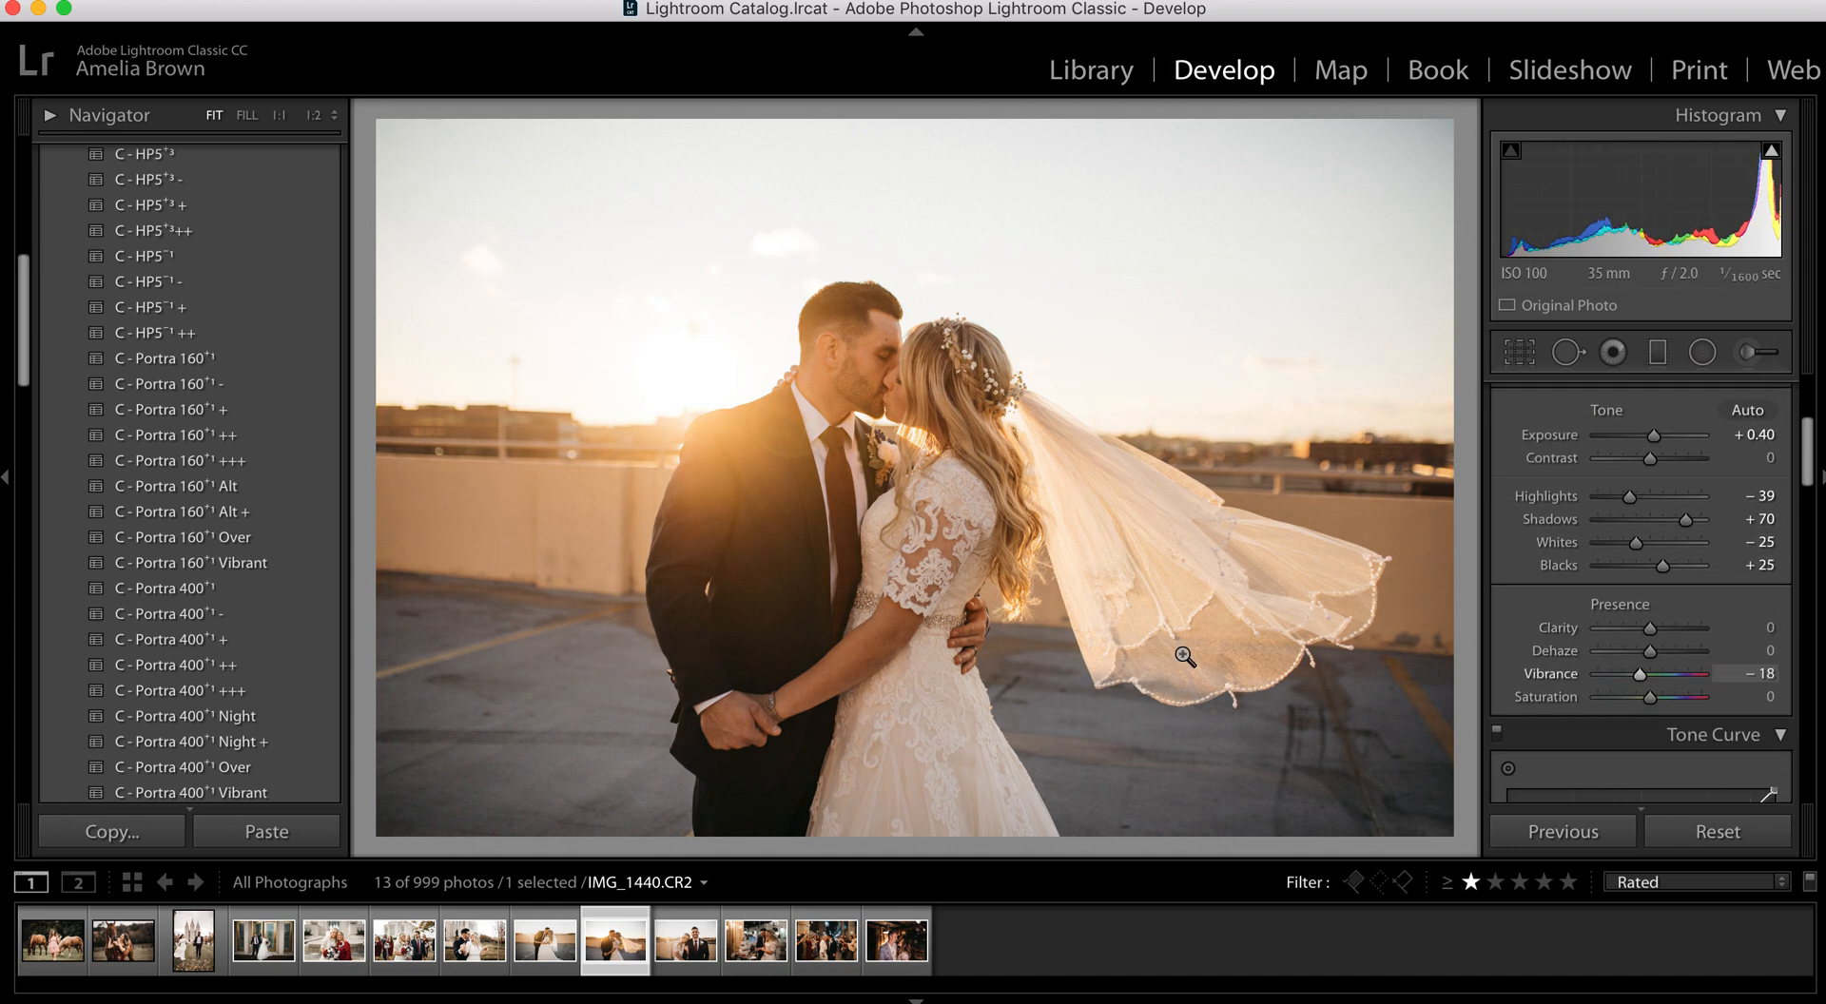
Set the windblown veil photo's Contrast to +11, Whites to +13 and Blacks to -8
scroll(1645, 571, "up", 5)
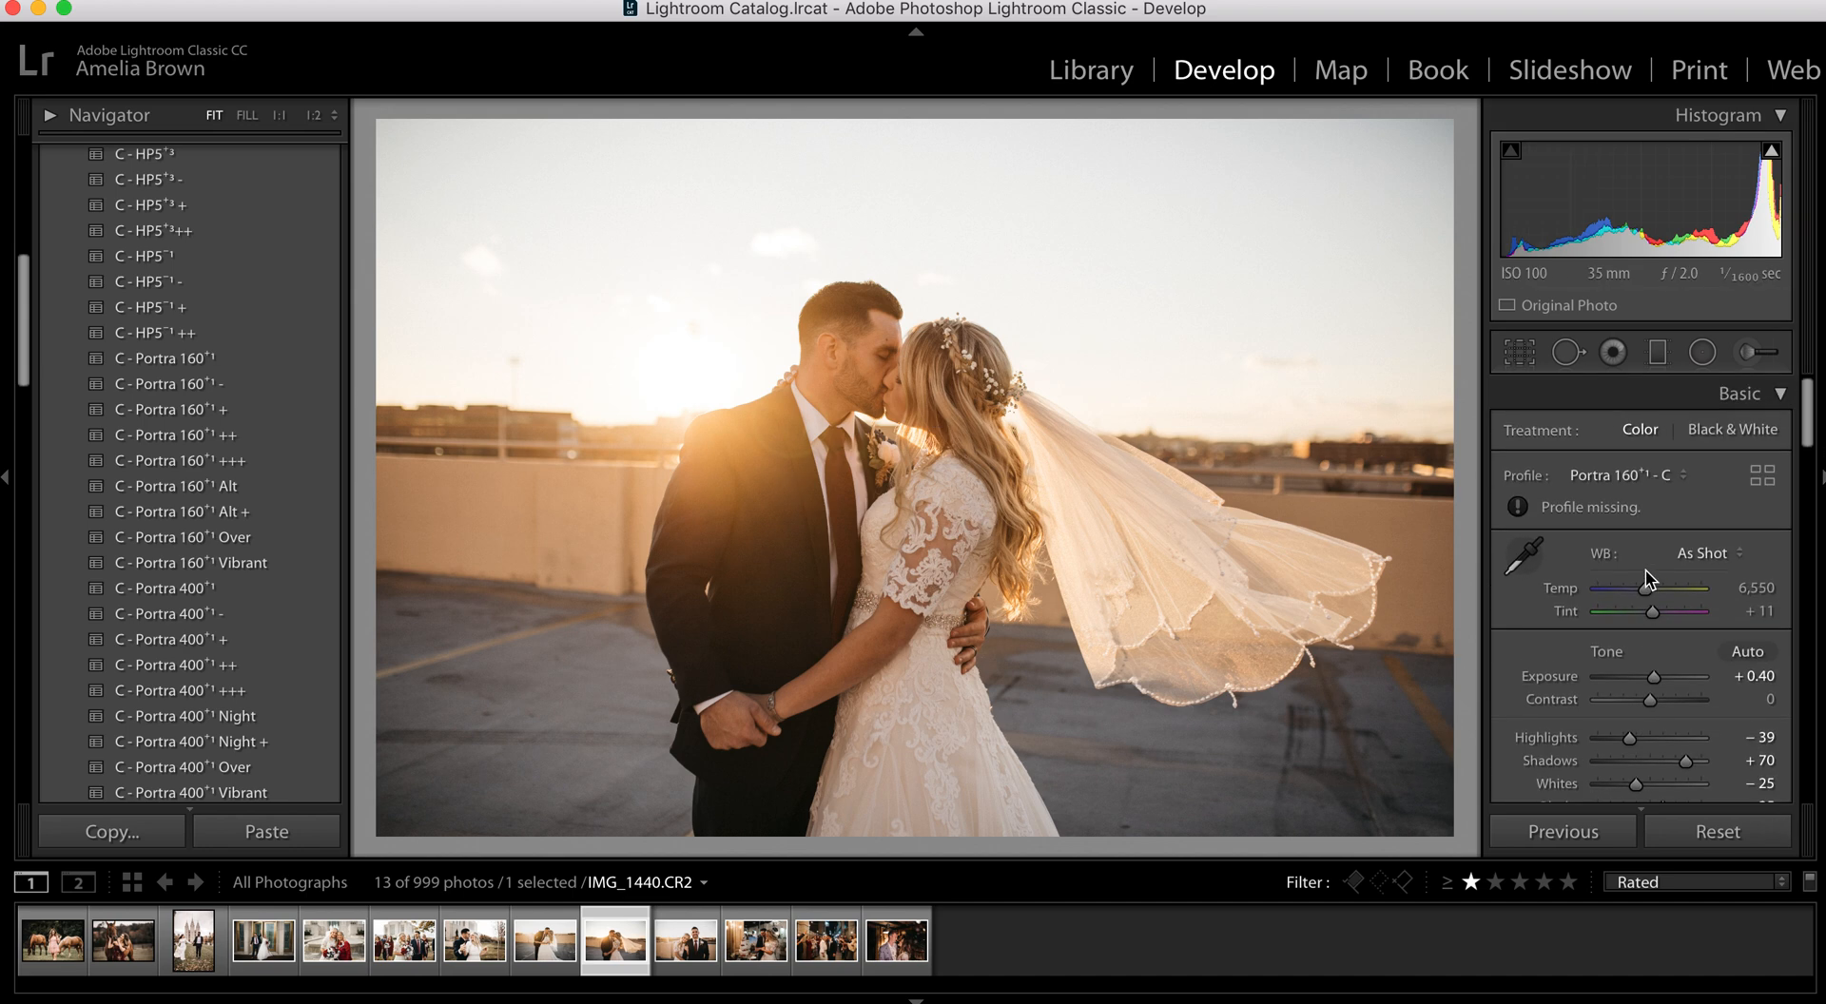
mouse_move(1656, 683)
left_mouse_down()
mouse_move(1649, 705)
mouse_move(1651, 677)
left_mouse_up()
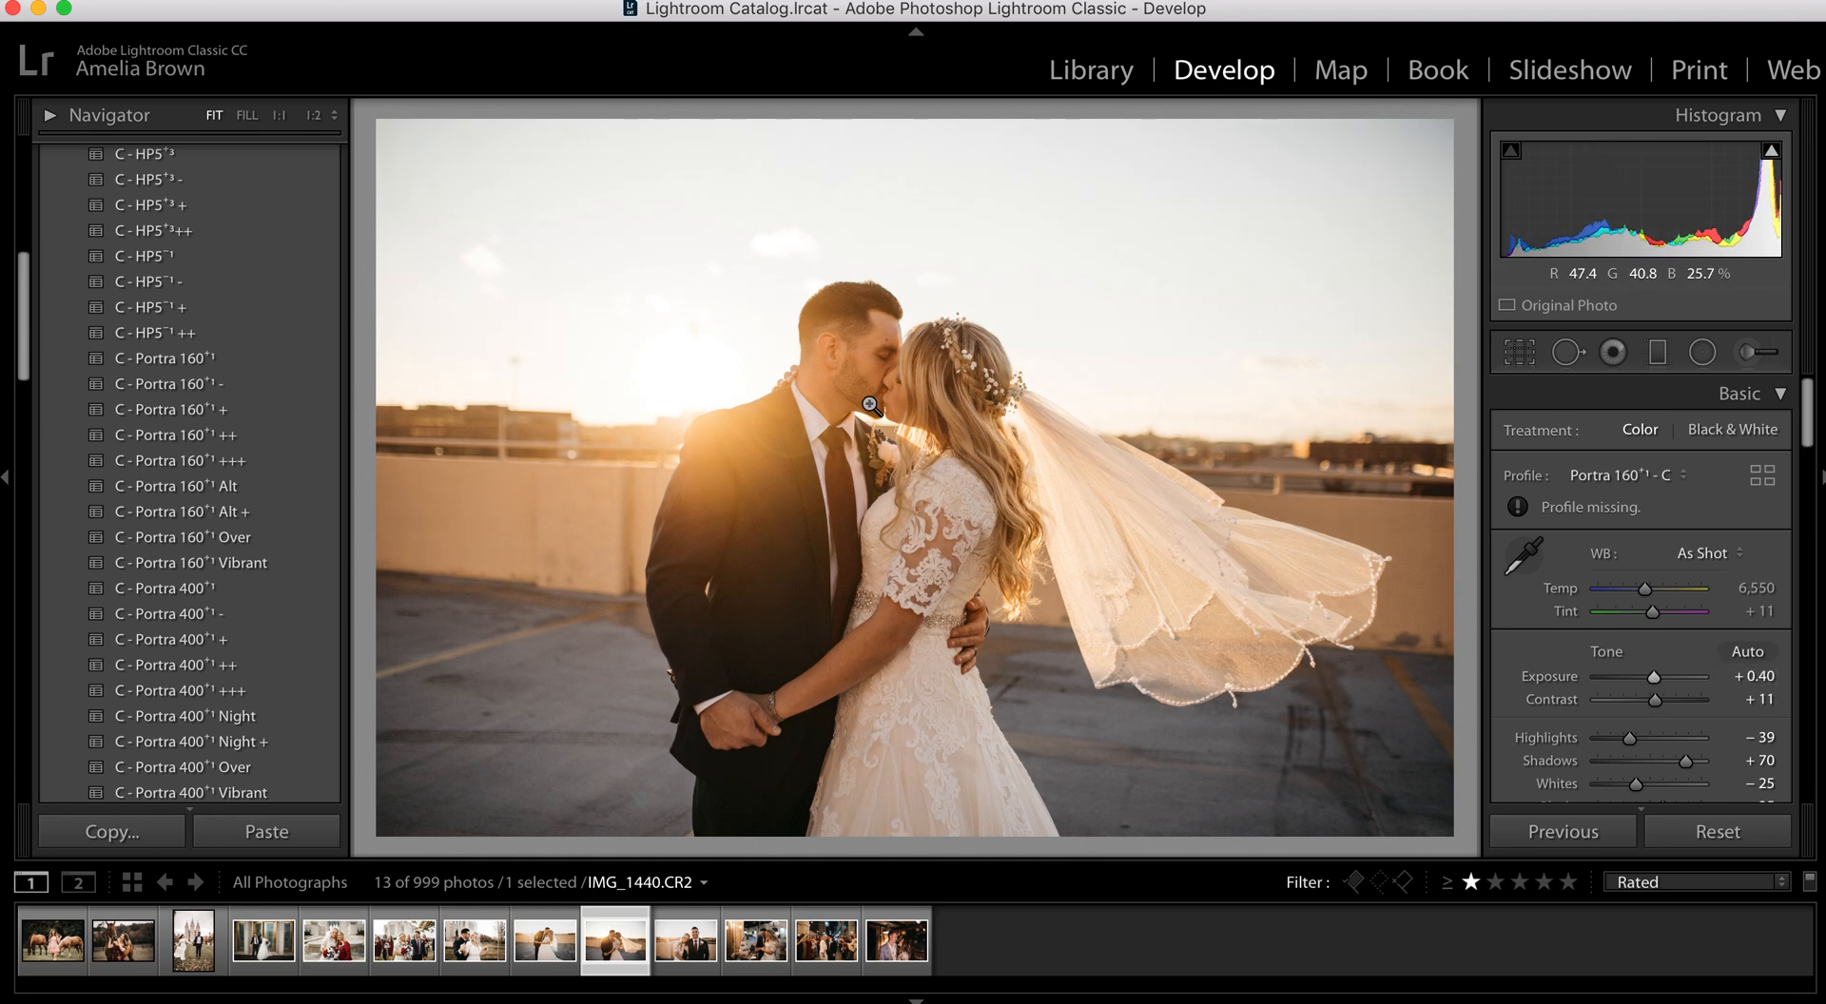
scroll(1683, 723, "down", 2)
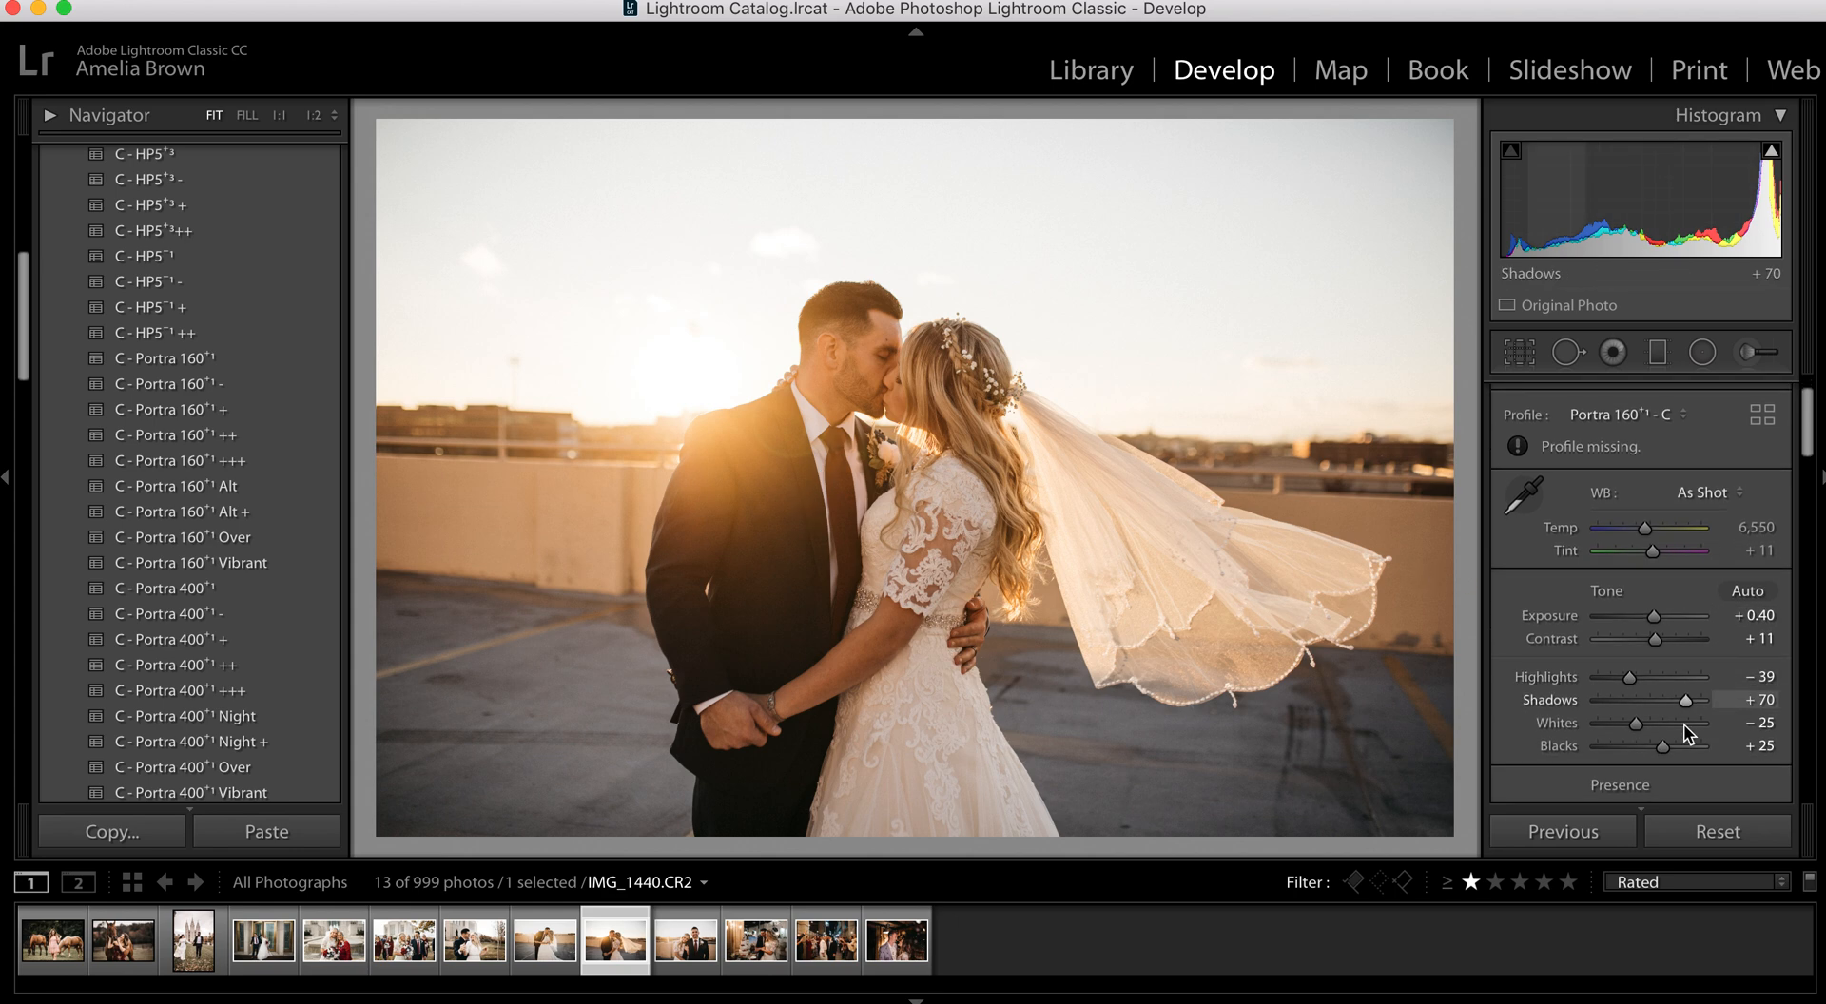
mouse_move(1634, 724)
left_mouse_down()
mouse_move(1655, 727)
mouse_move(1645, 746)
left_mouse_up()
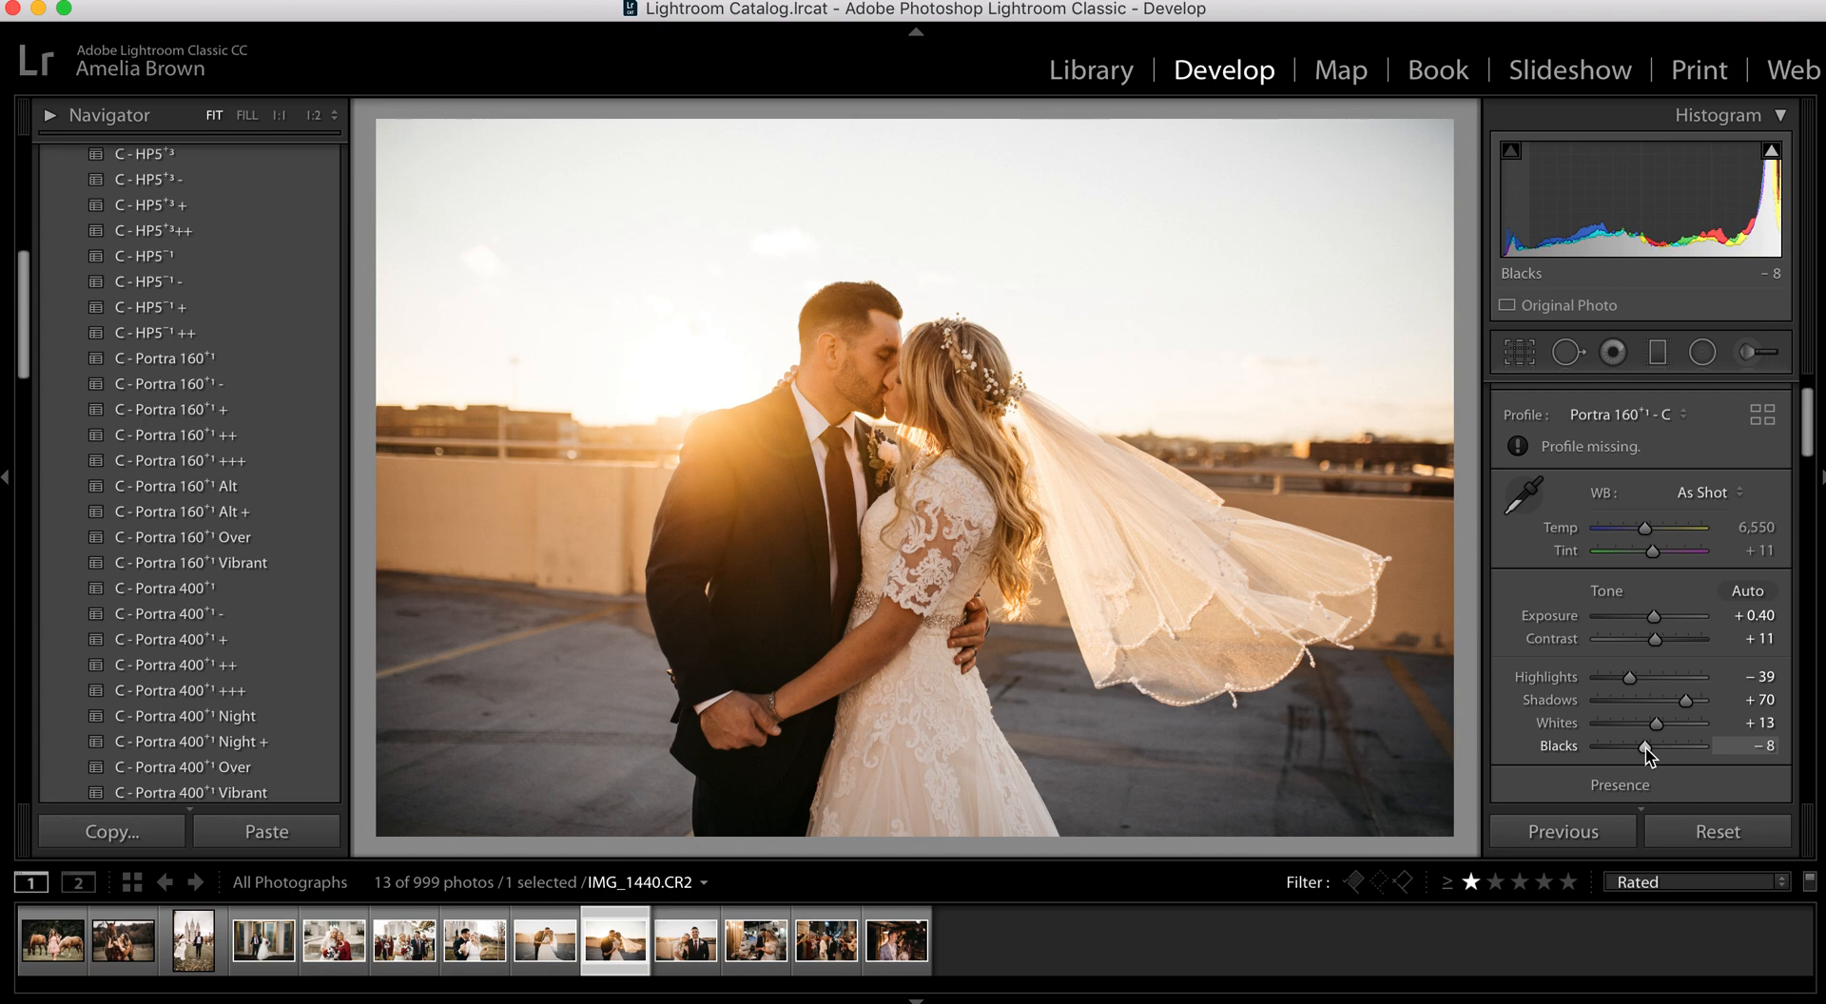
Compare the edited windblown veil photo with its unedited version several times
key("backslash")
key("backslash")
key("backslash")
key("backslash")
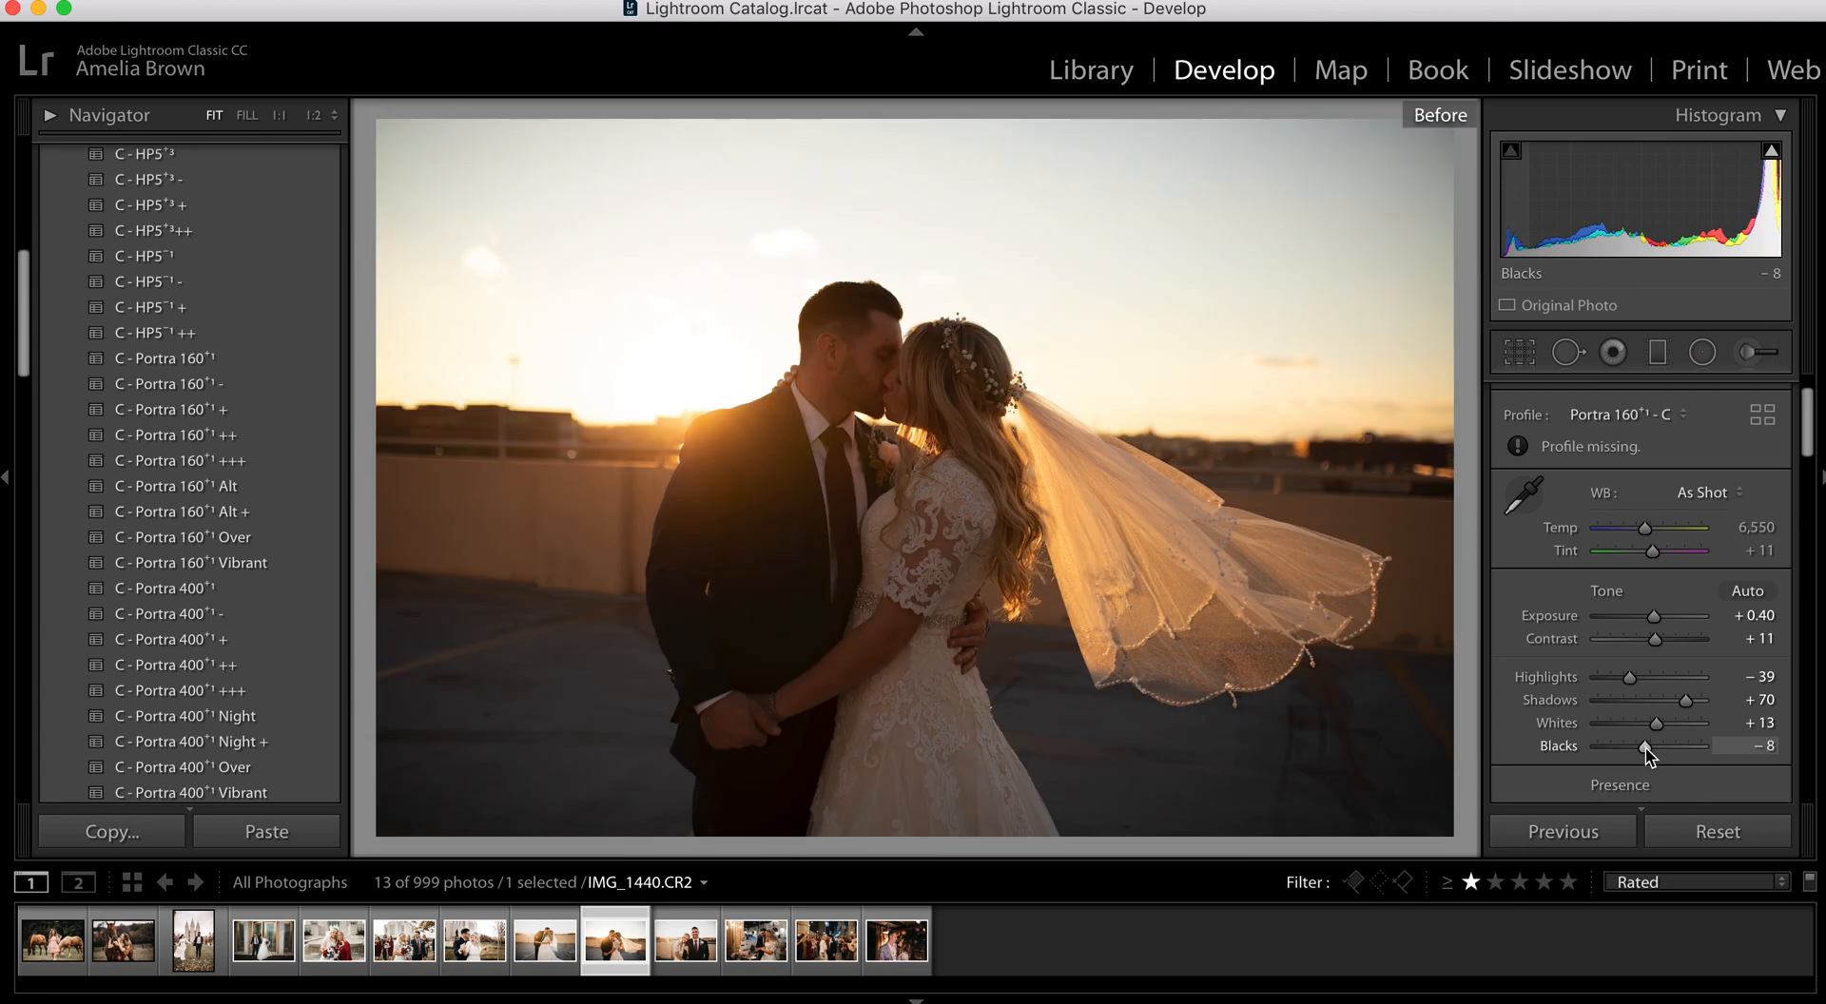
key("backslash")
key("backslash")
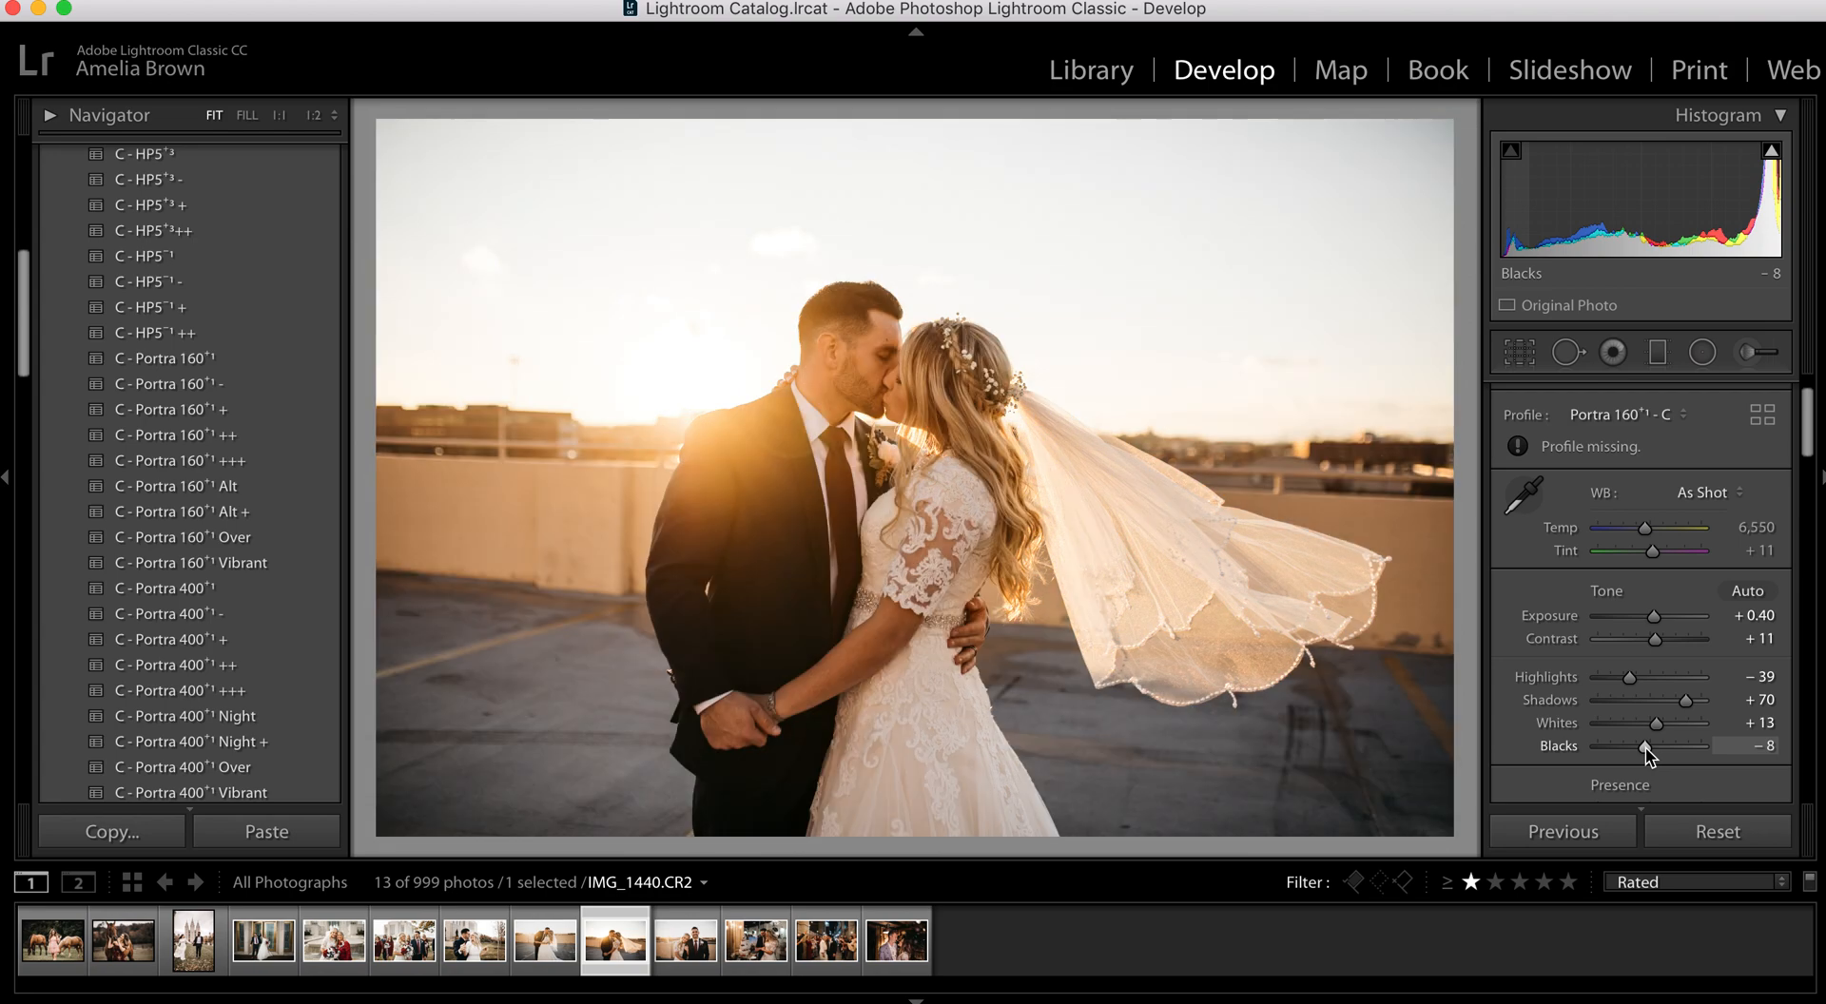
key("backslash")
key("backslash")
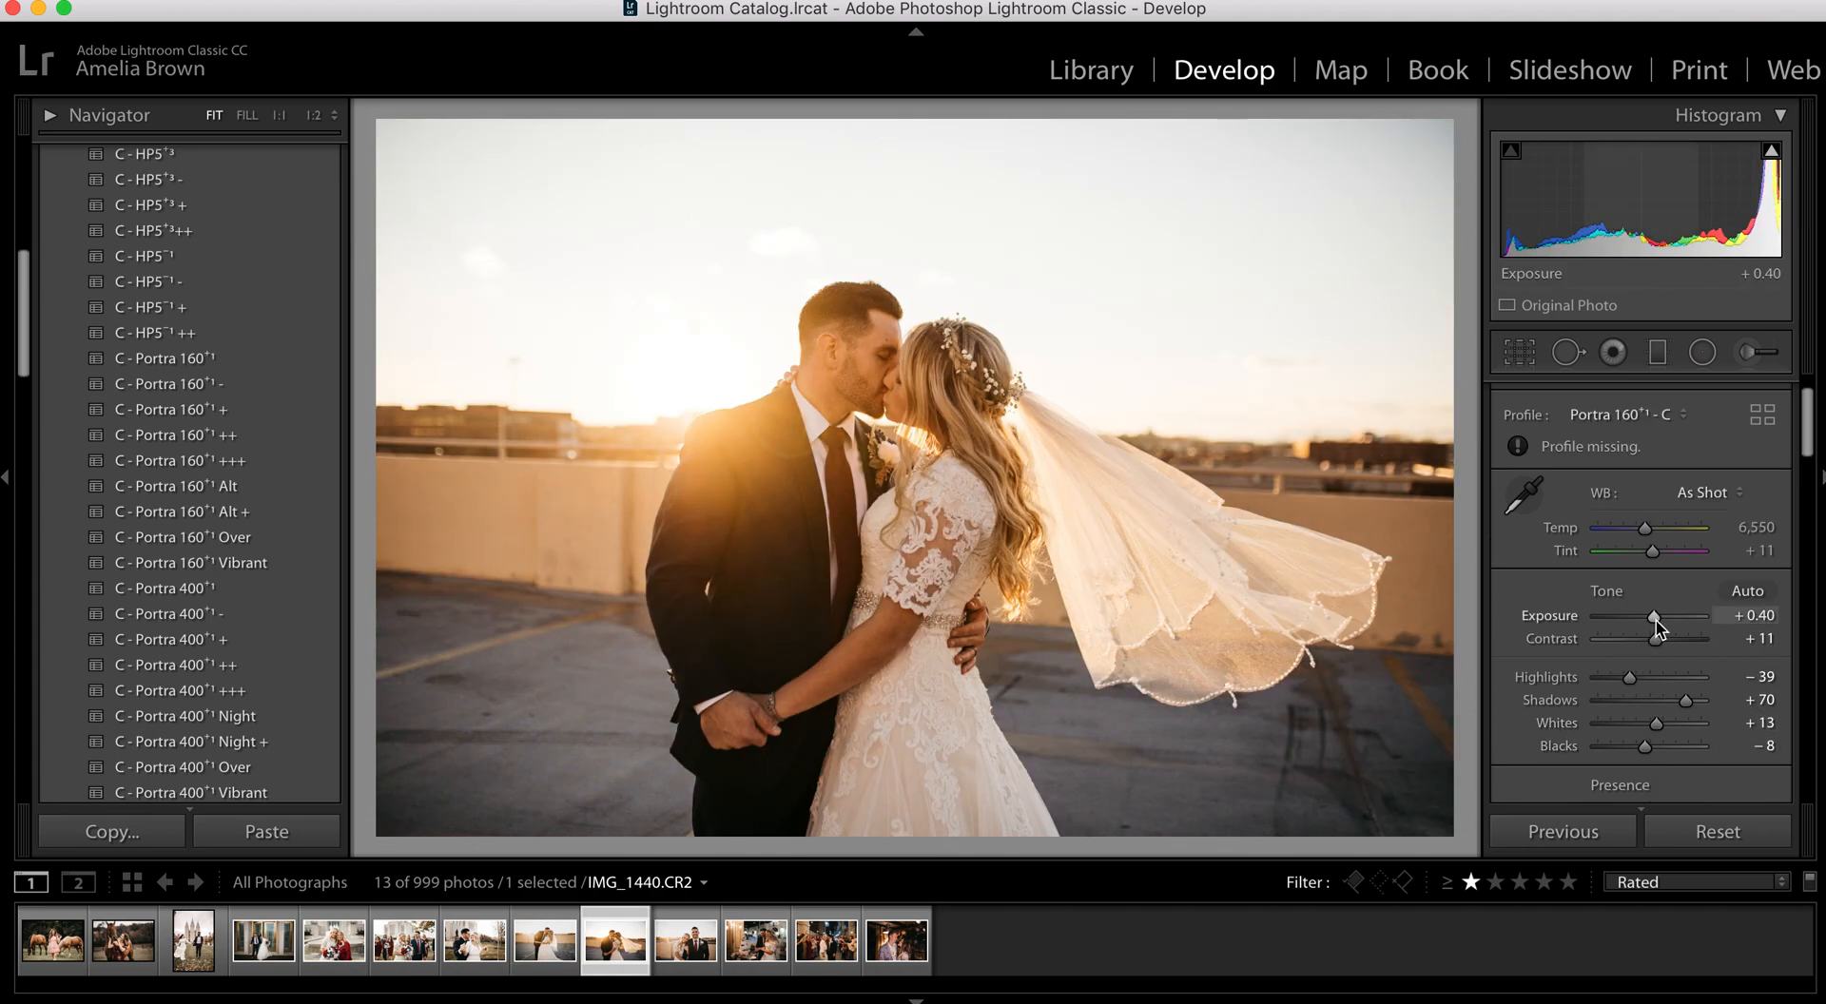
Set the windblown veil photo's Exposure to +0.65 and Highlights to -71
left_click_drag(1656, 620, 1658, 619)
left_click_drag(1629, 683, 1614, 687)
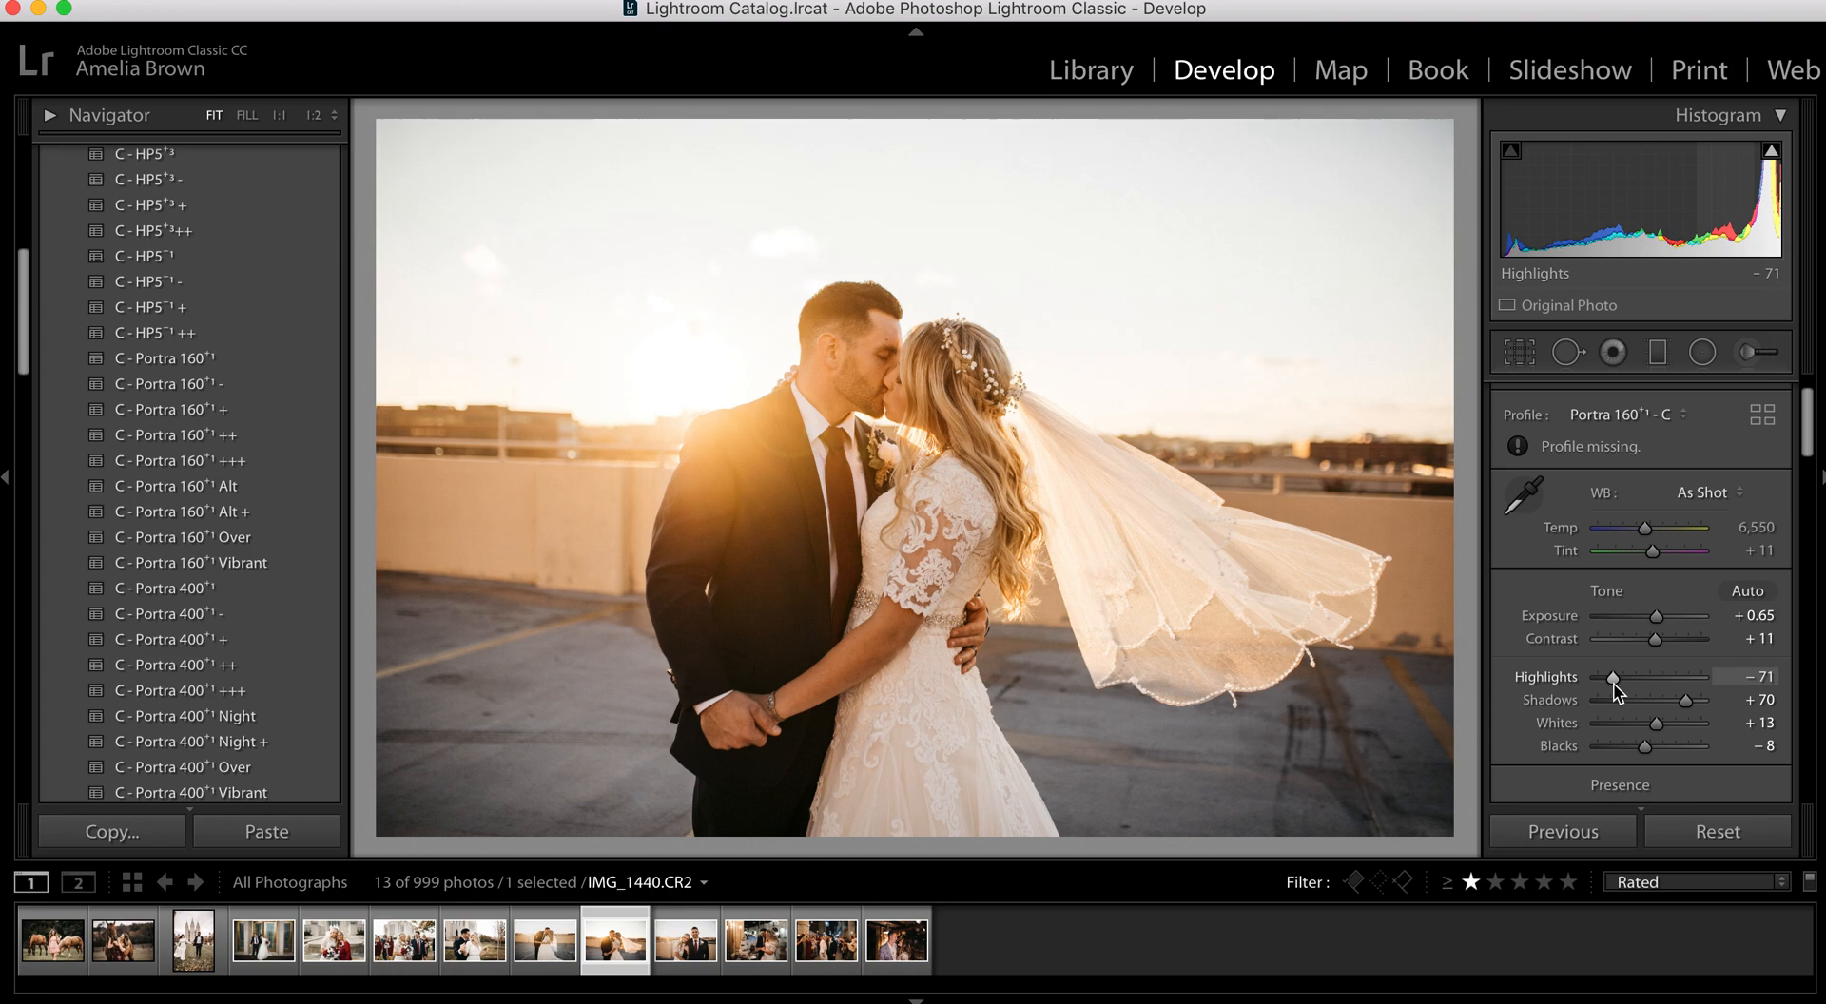
left_click_drag(1656, 614, 1657, 620)
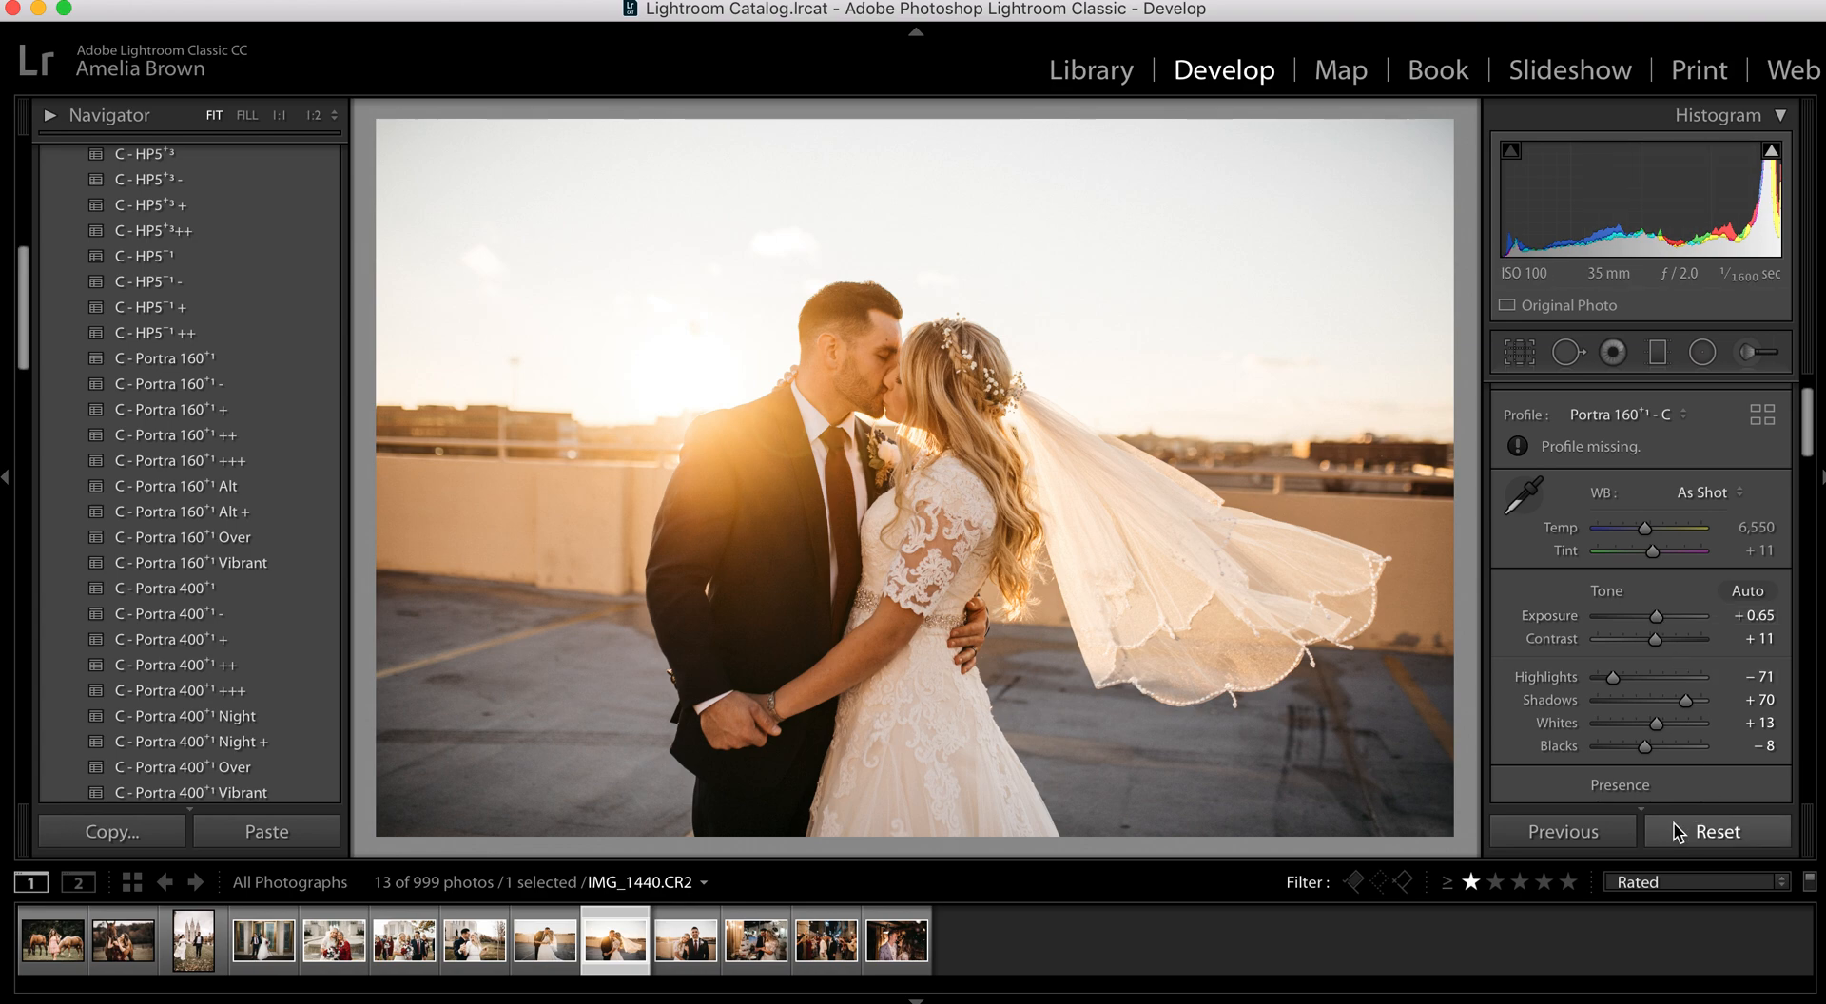
Compare the rooftop portrait IMG_1466 with its unedited version and reset its edits
key("Right")
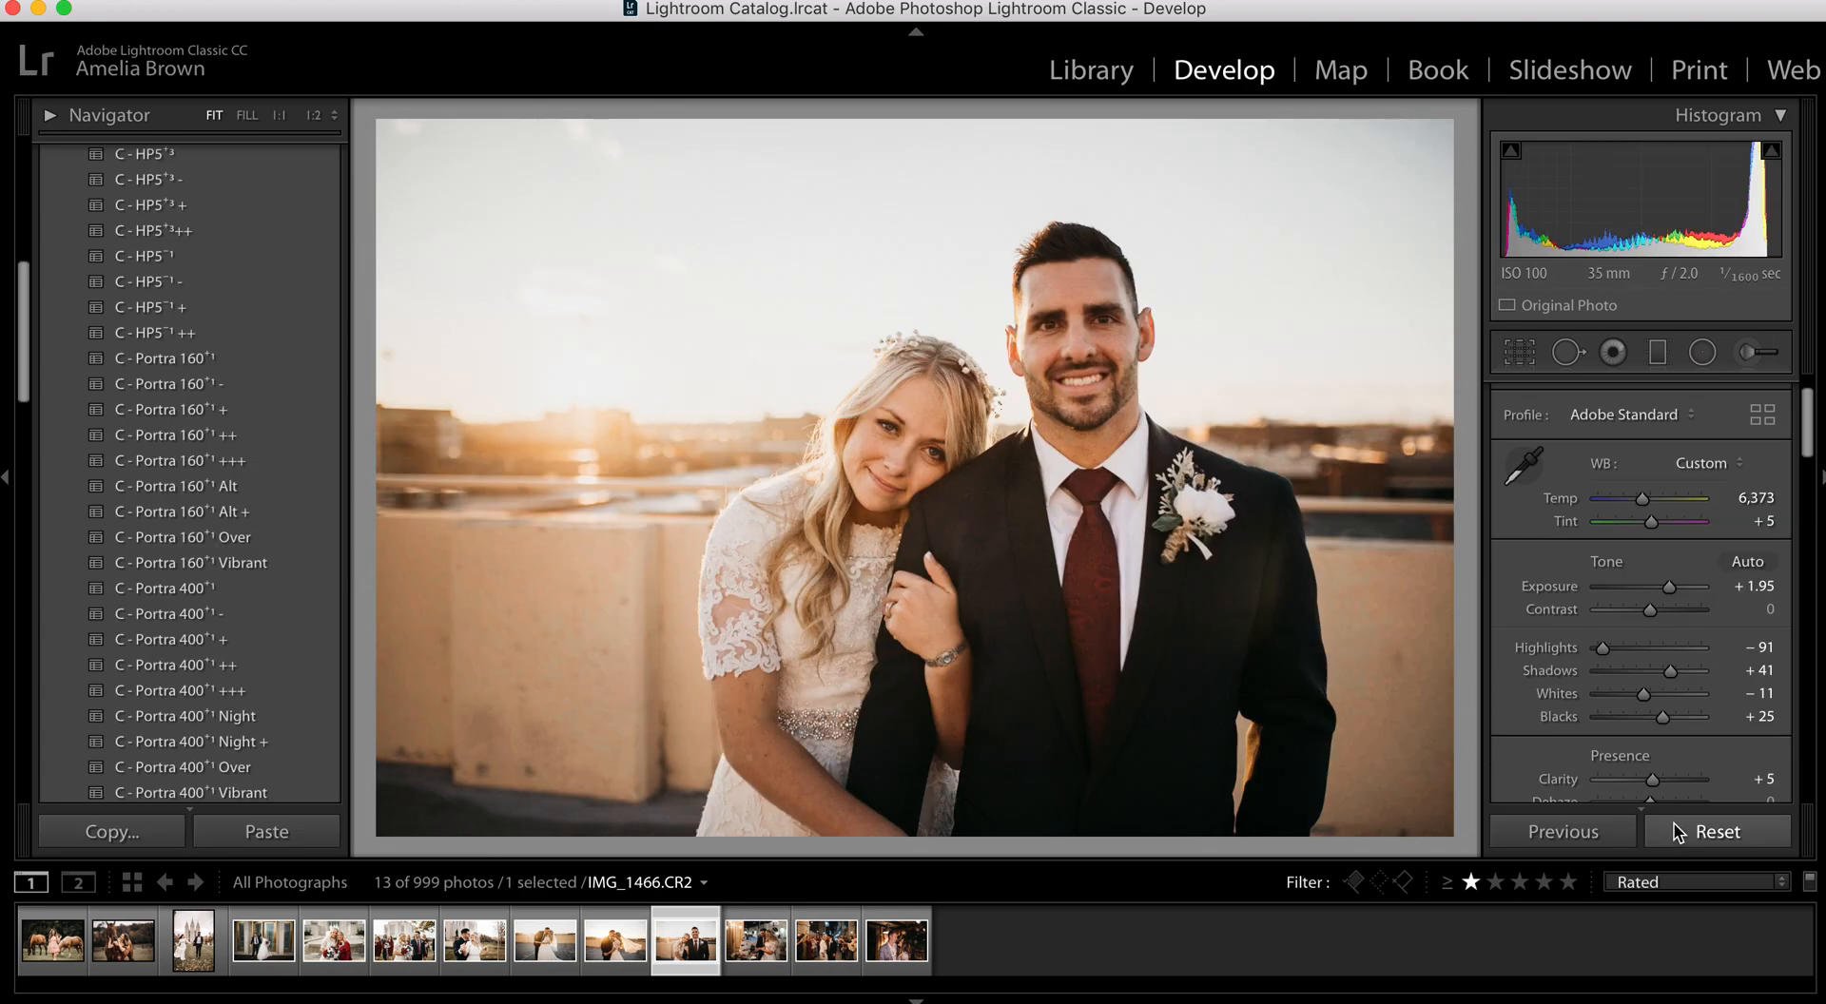
key("backslash")
key("backslash")
key("backslash")
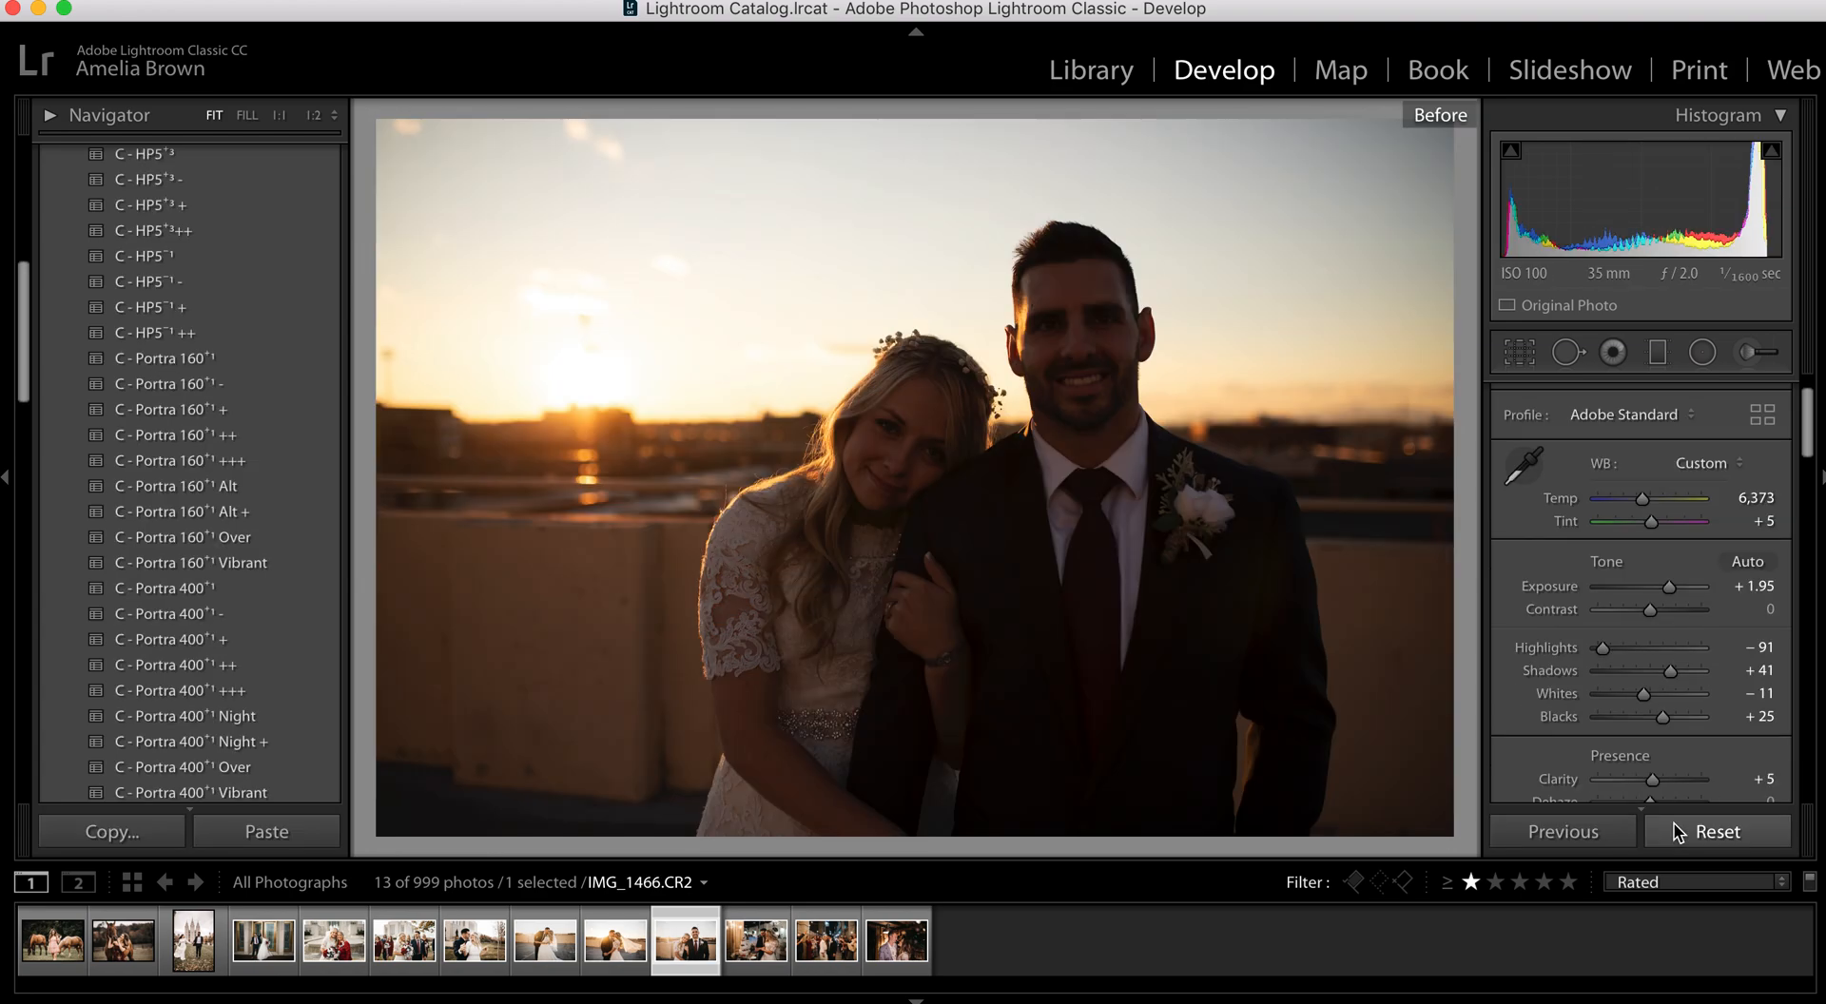
left_click(1707, 831)
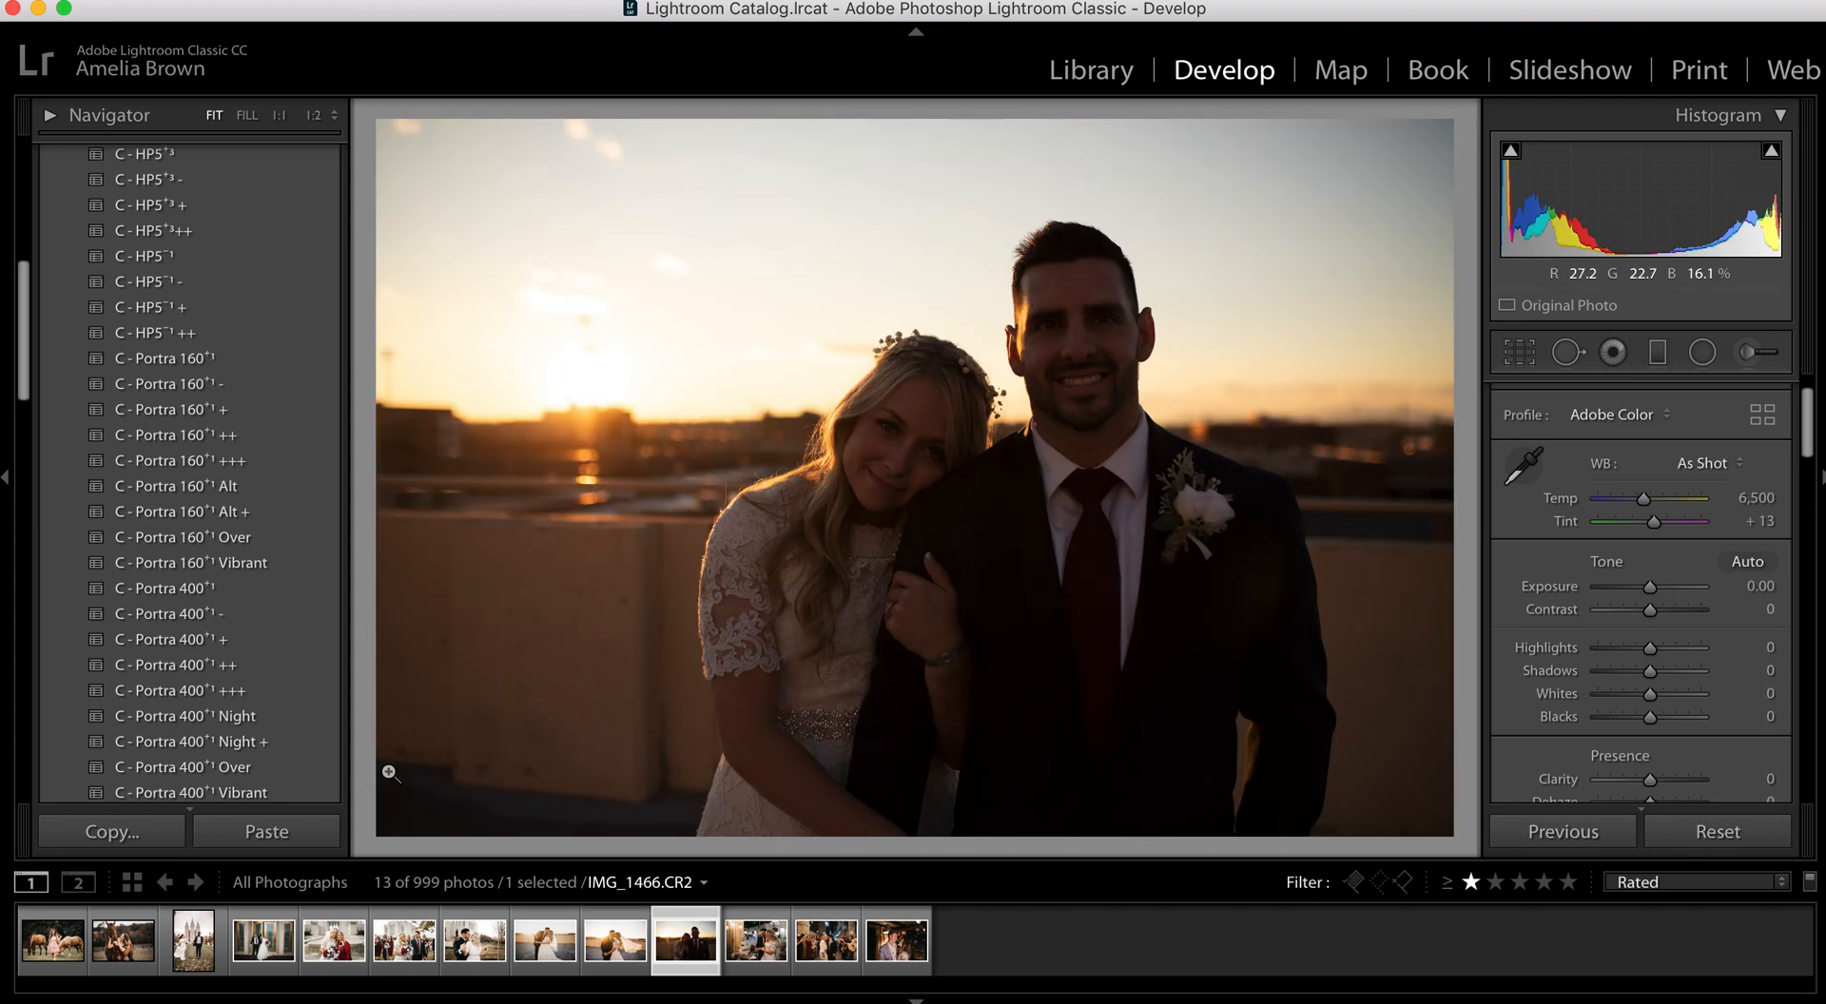
Copy the develop settings from the windblown veil photo and paste them onto the rooftop portrait IMG_1466
key("Left")
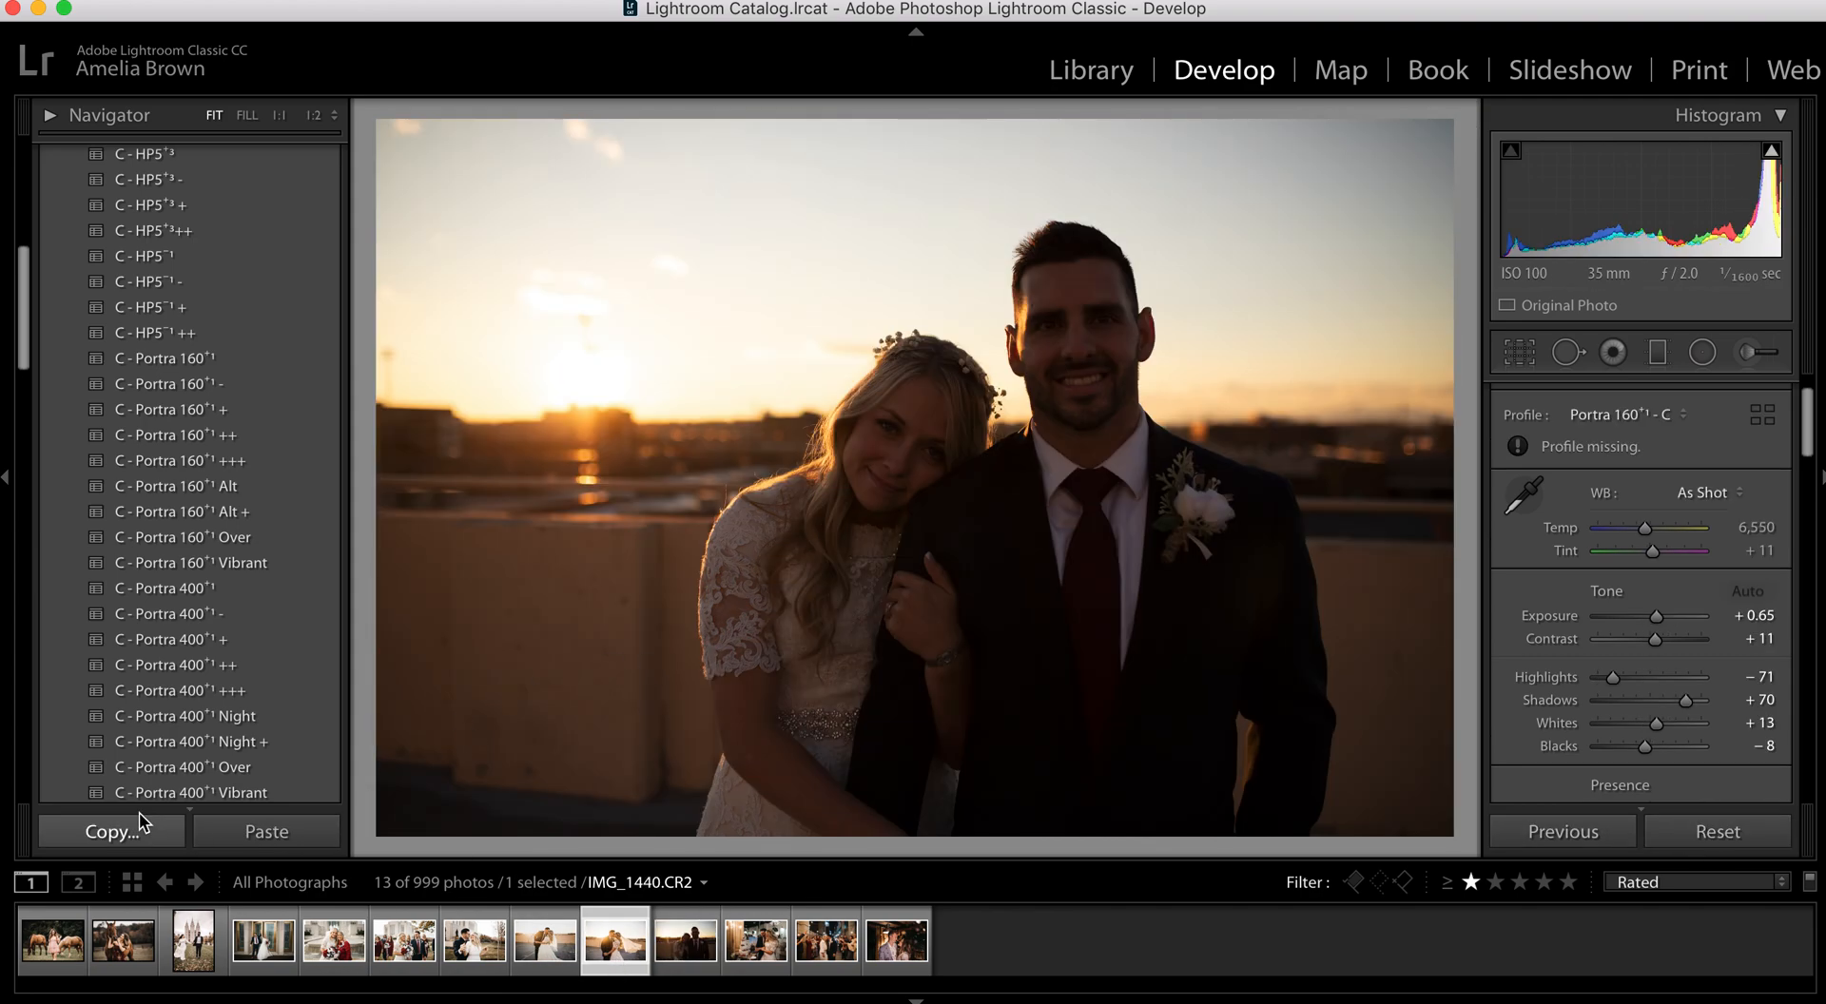
left_click(141, 822)
left_click(1459, 782)
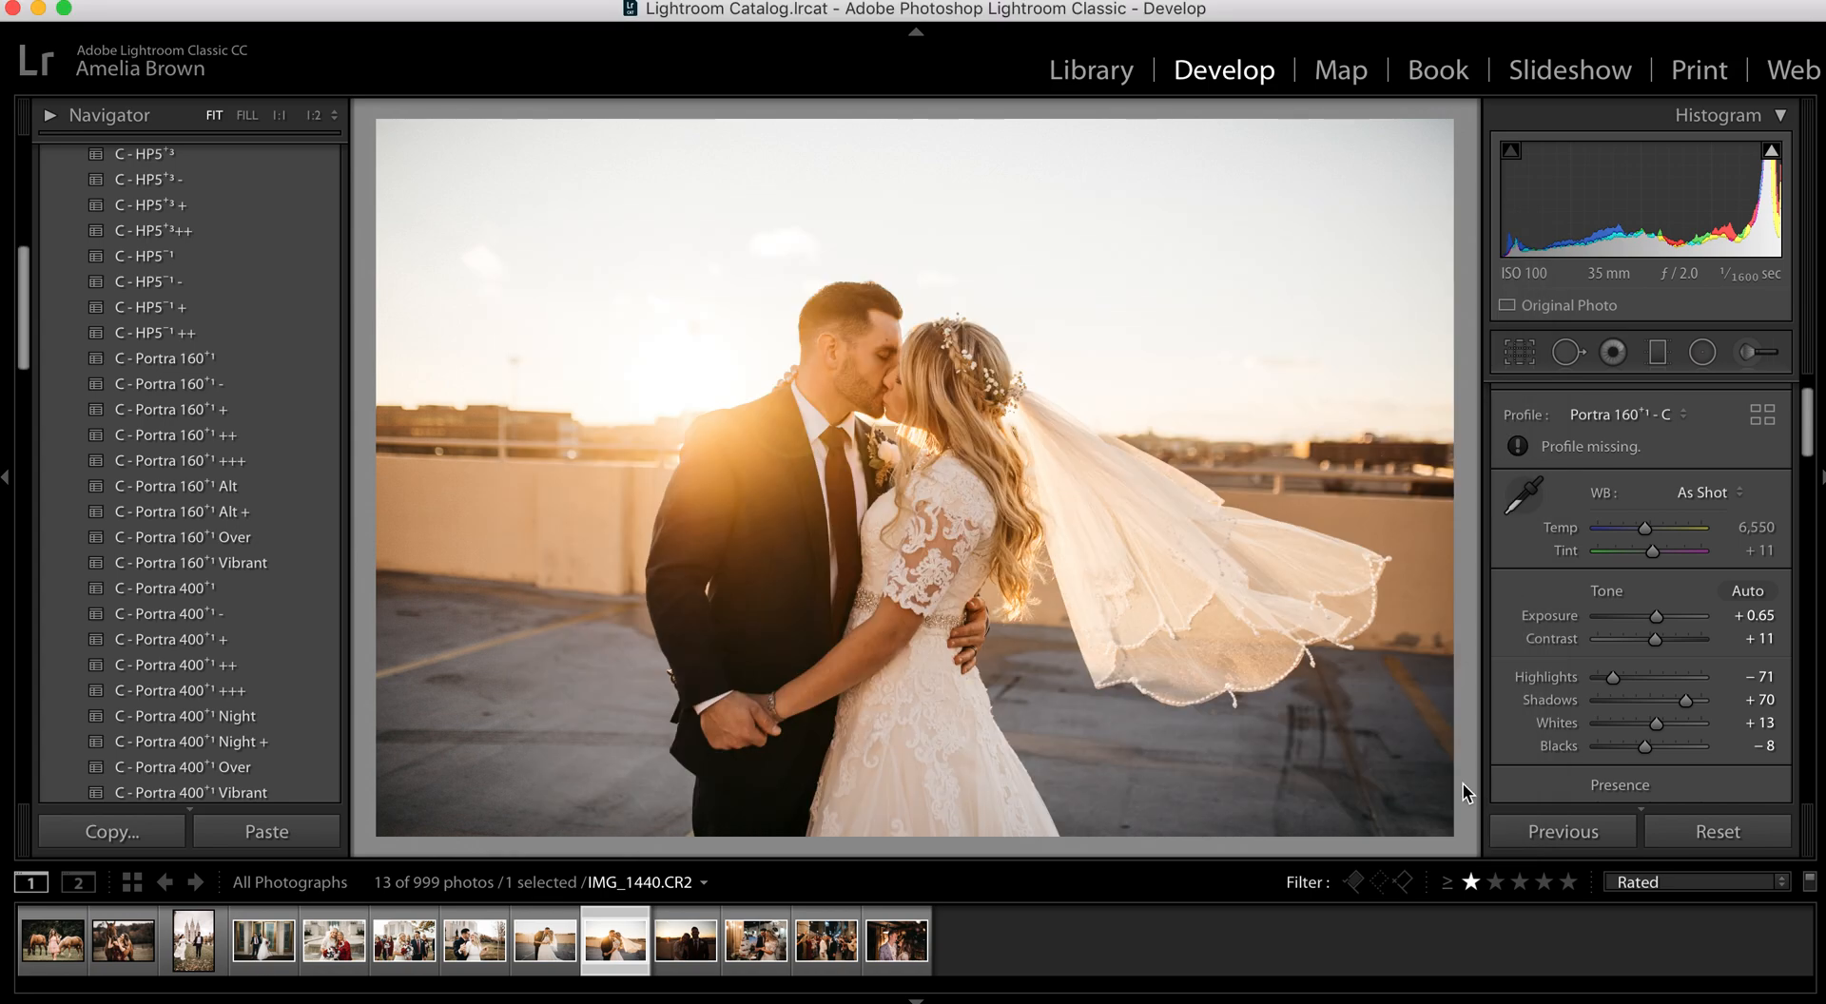
key("Right")
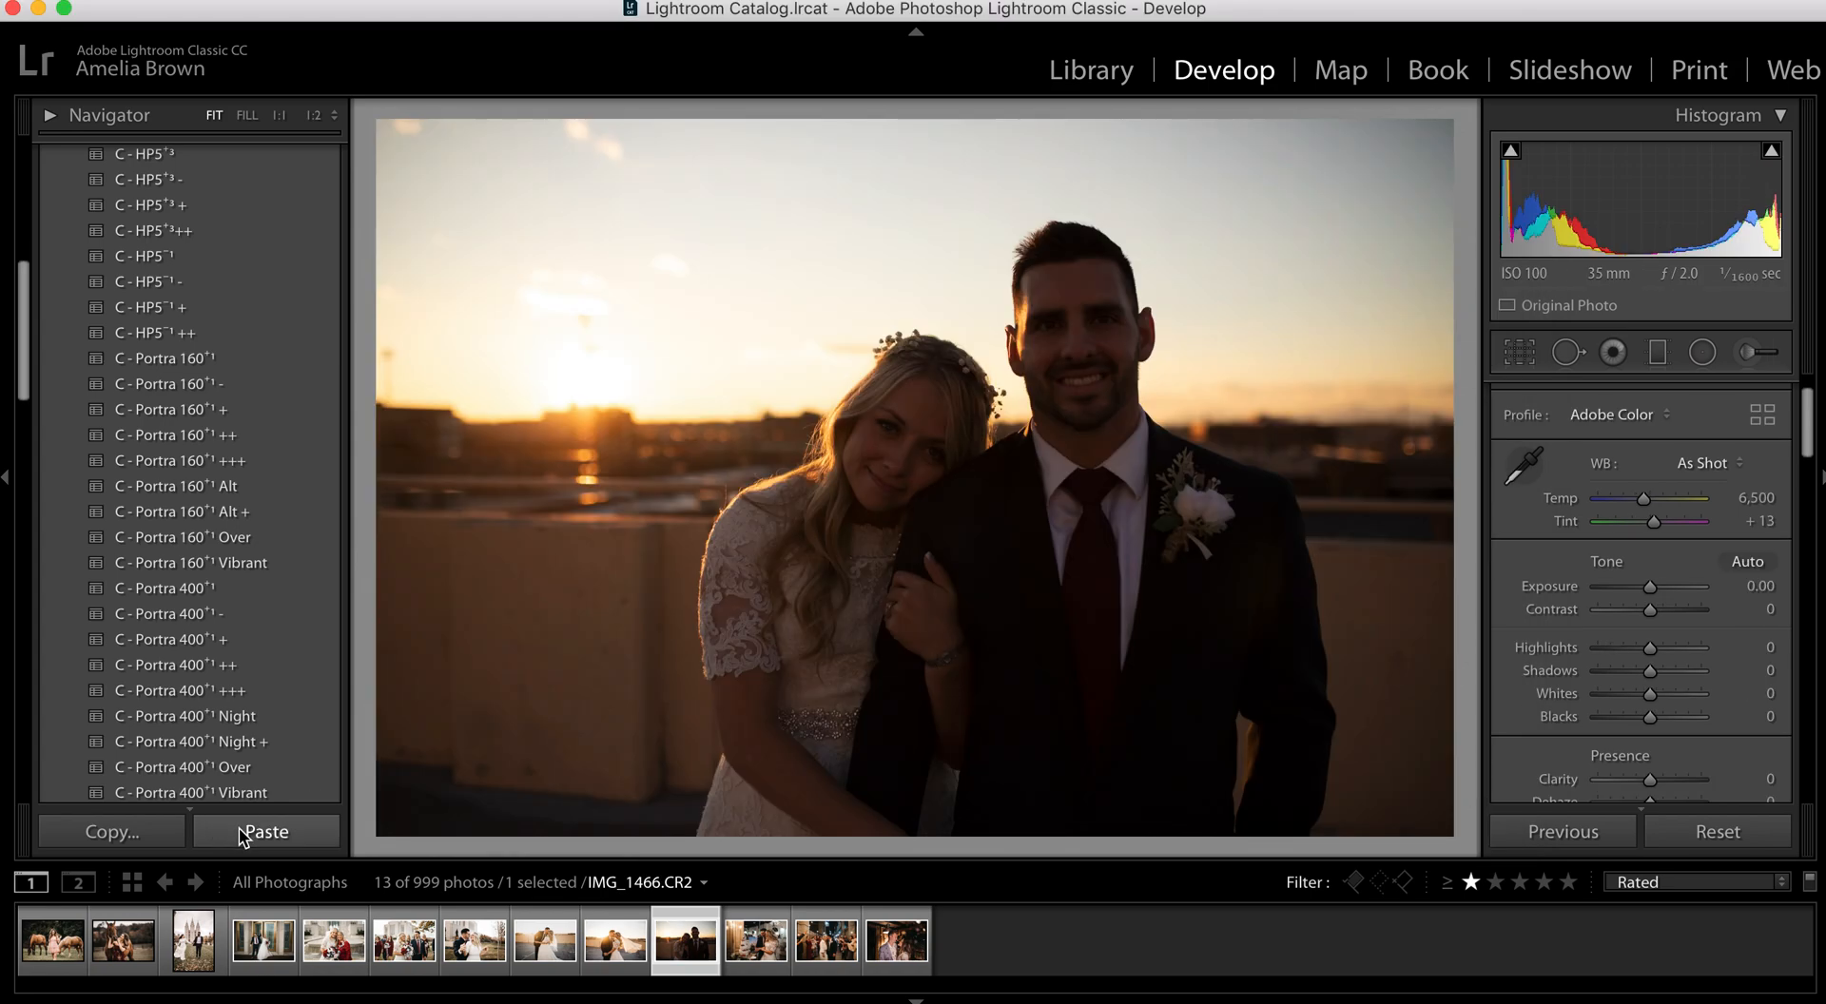
left_click(239, 833)
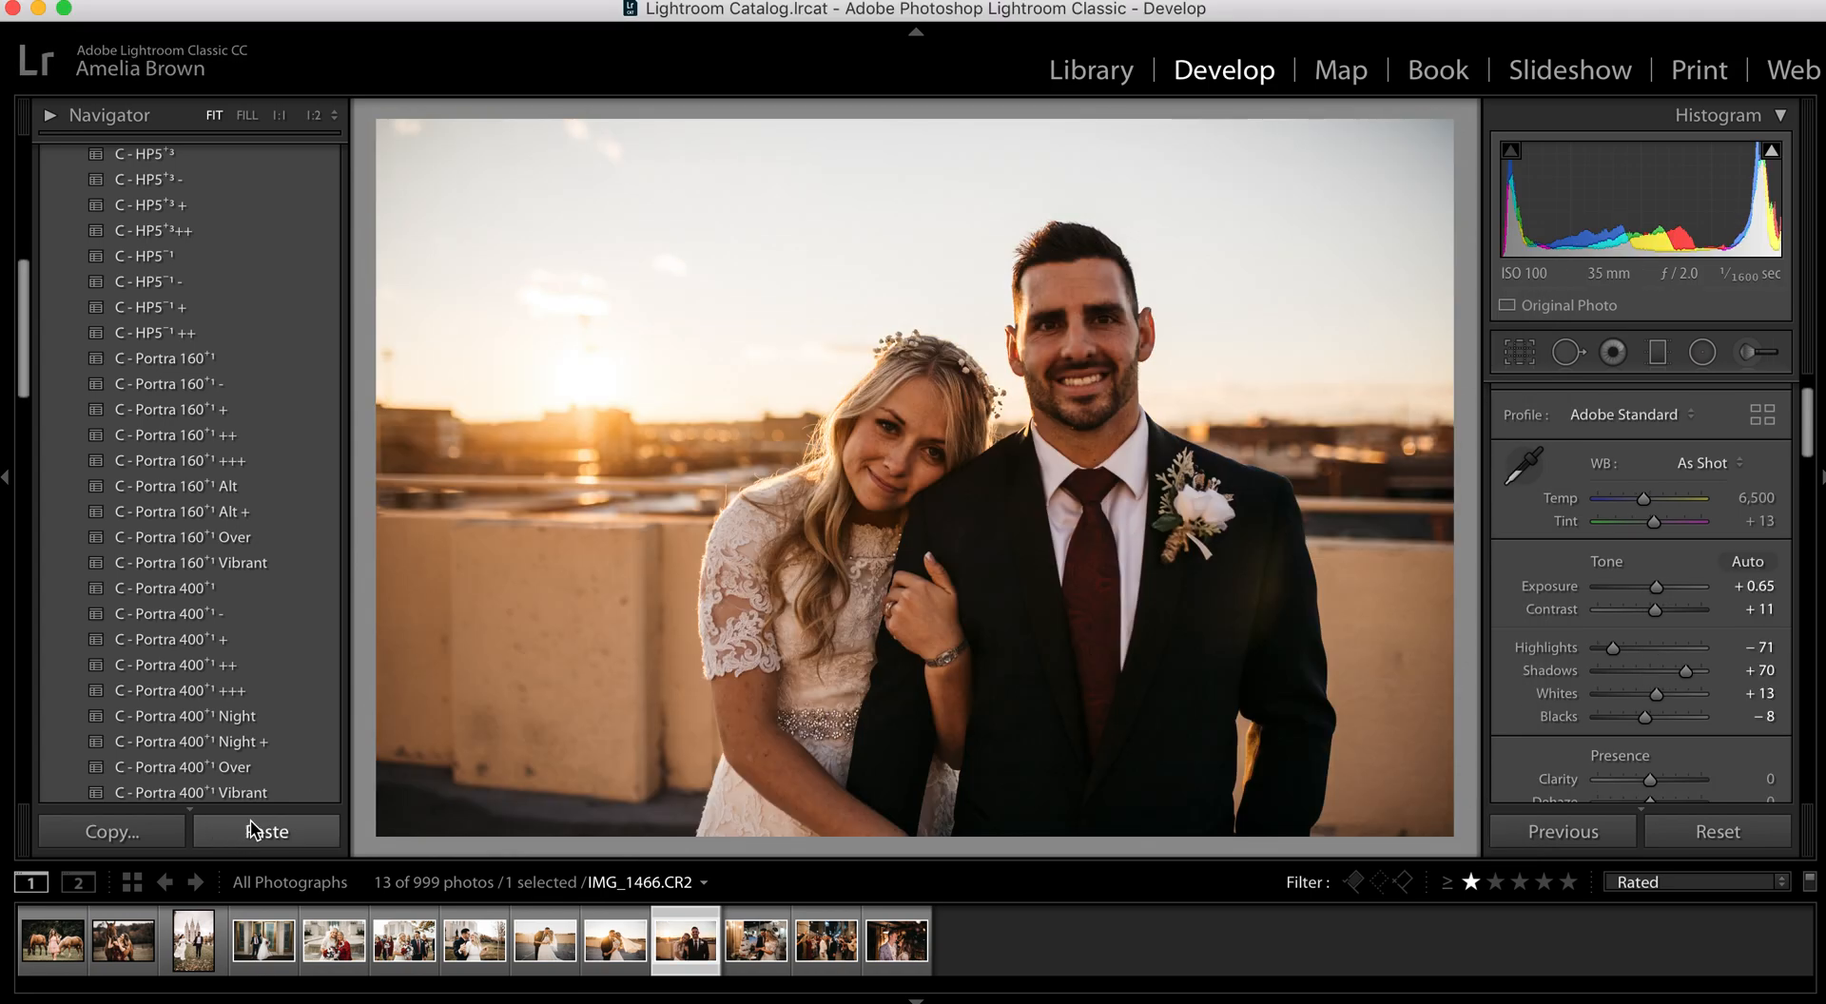
Set the rooftop portrait's Exposure to +1.00, Blacks to +32 and Shadows to +63, checking the dark suit at 1:1
left_click_drag(1658, 587, 1665, 586)
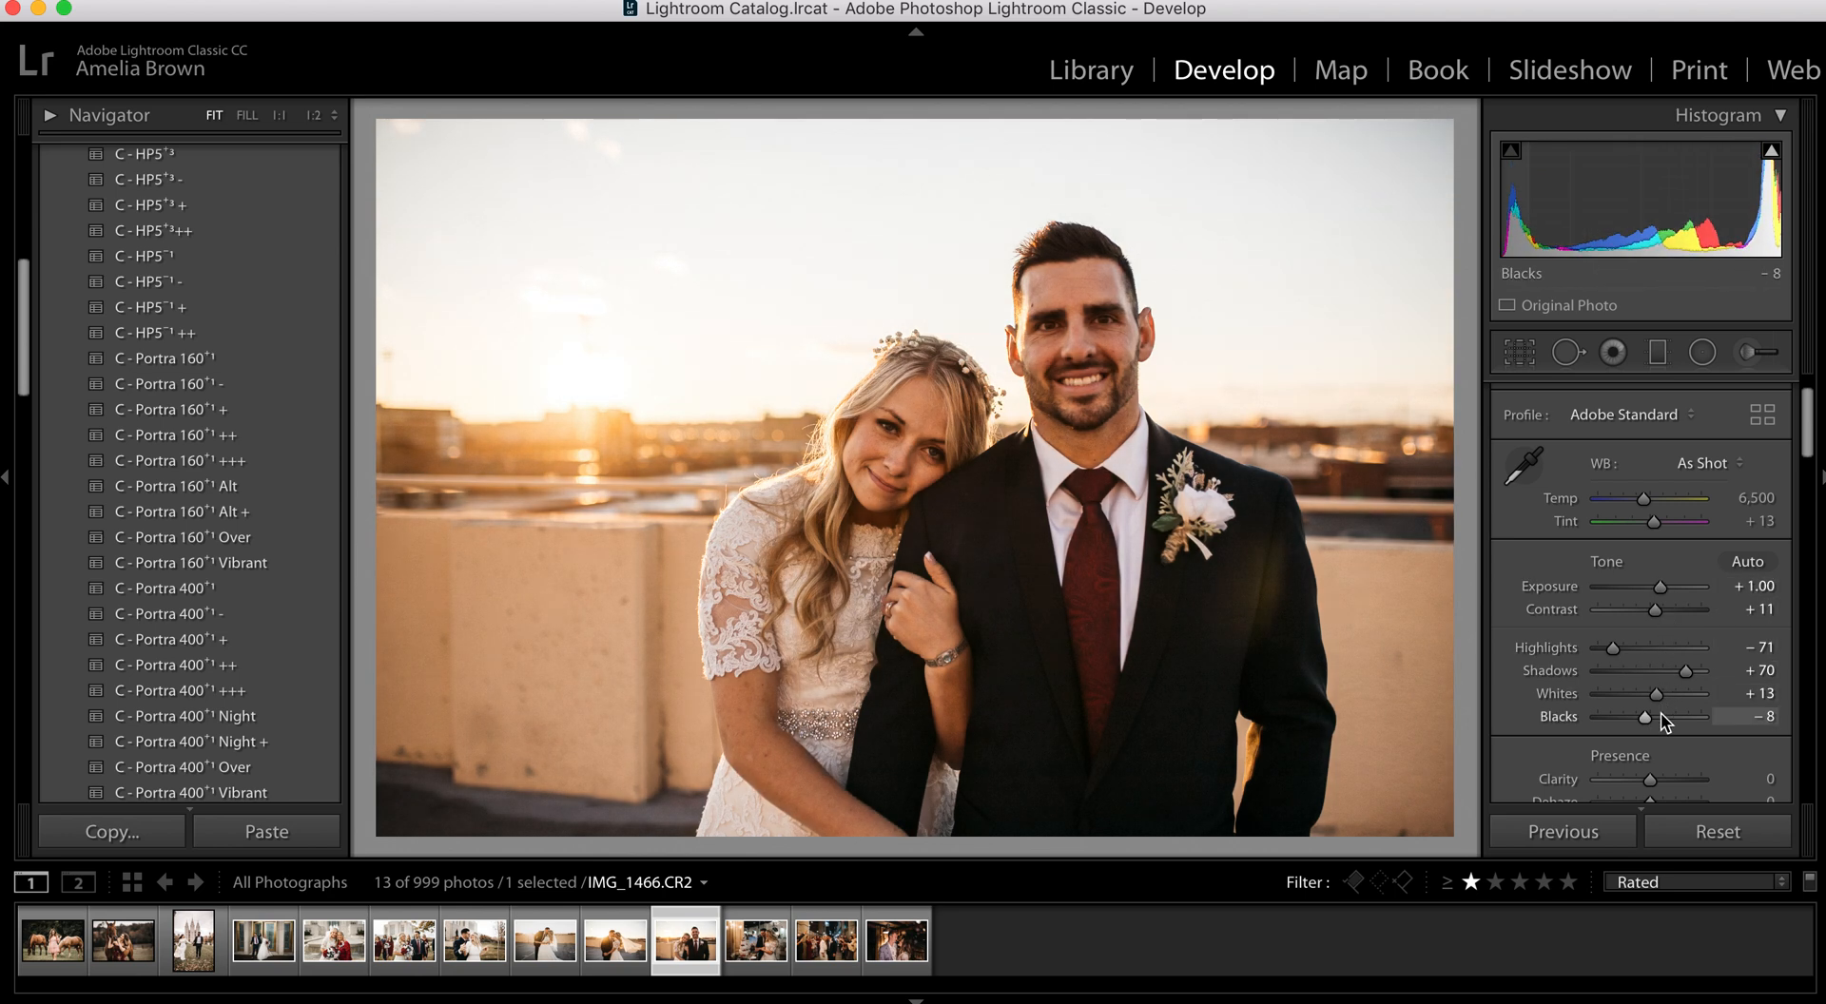
left_click_drag(1648, 719, 1694, 668)
left_click(1025, 628)
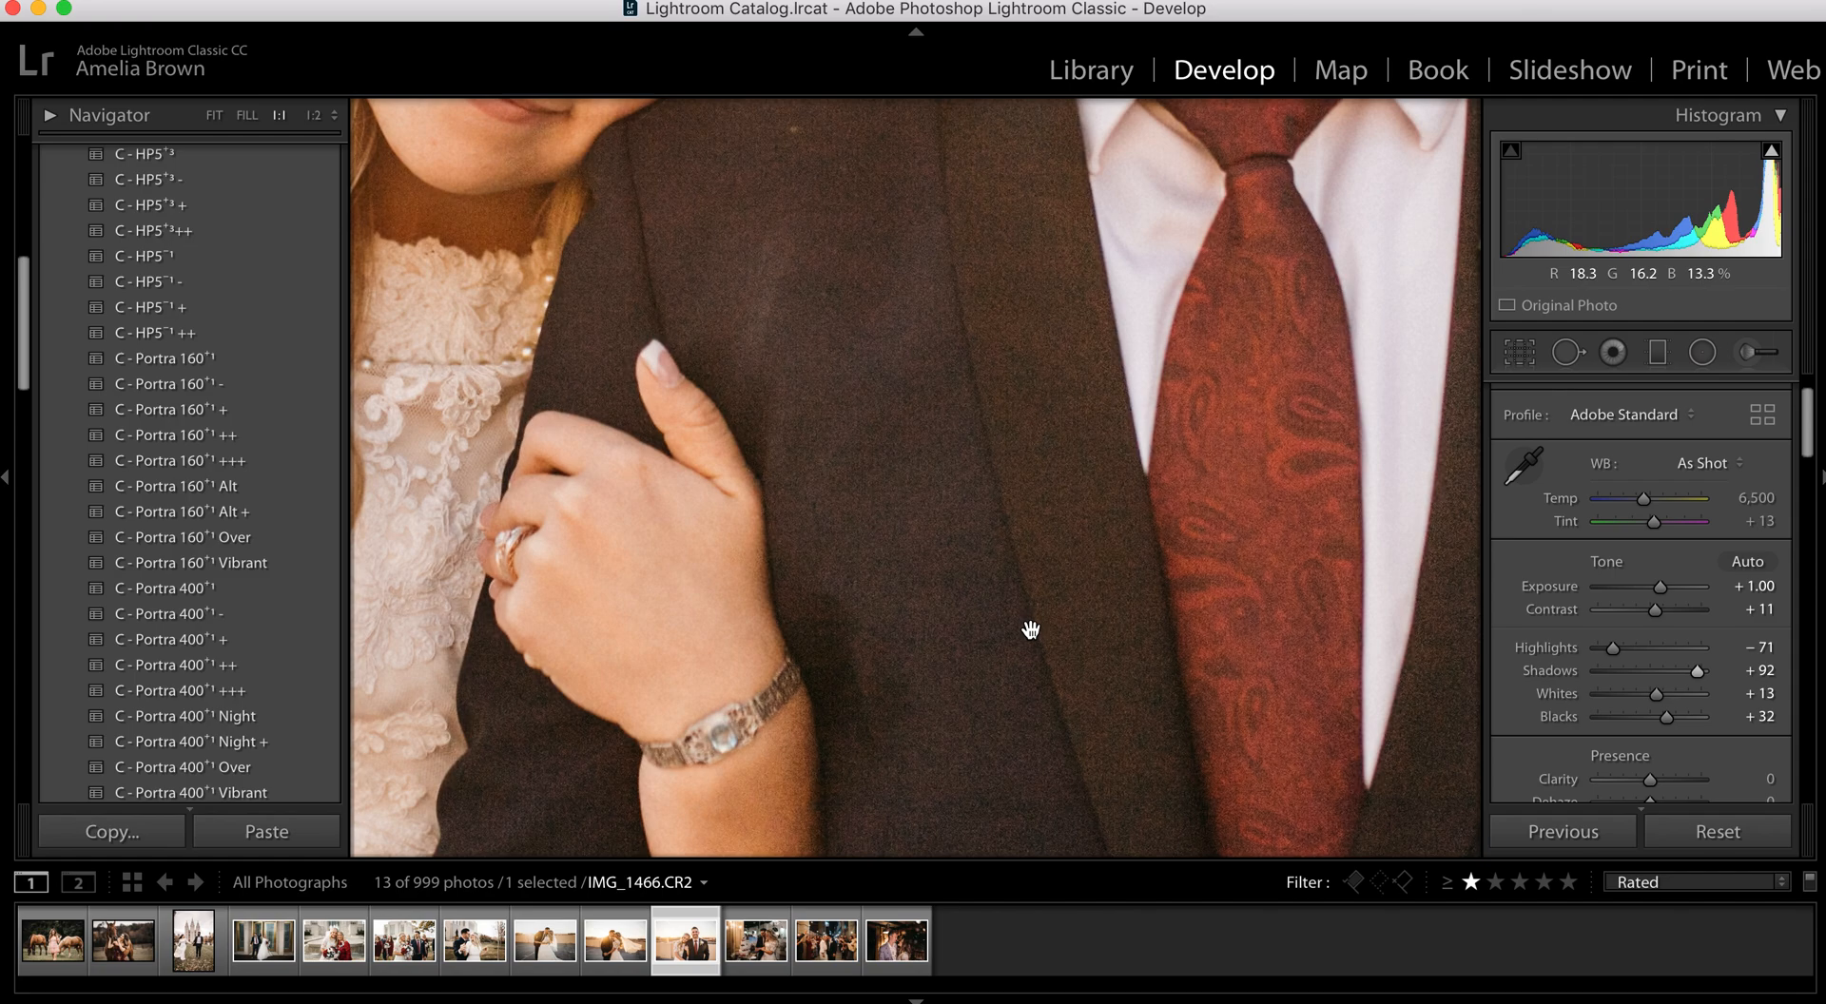
left_click_drag(1693, 672, 1679, 669)
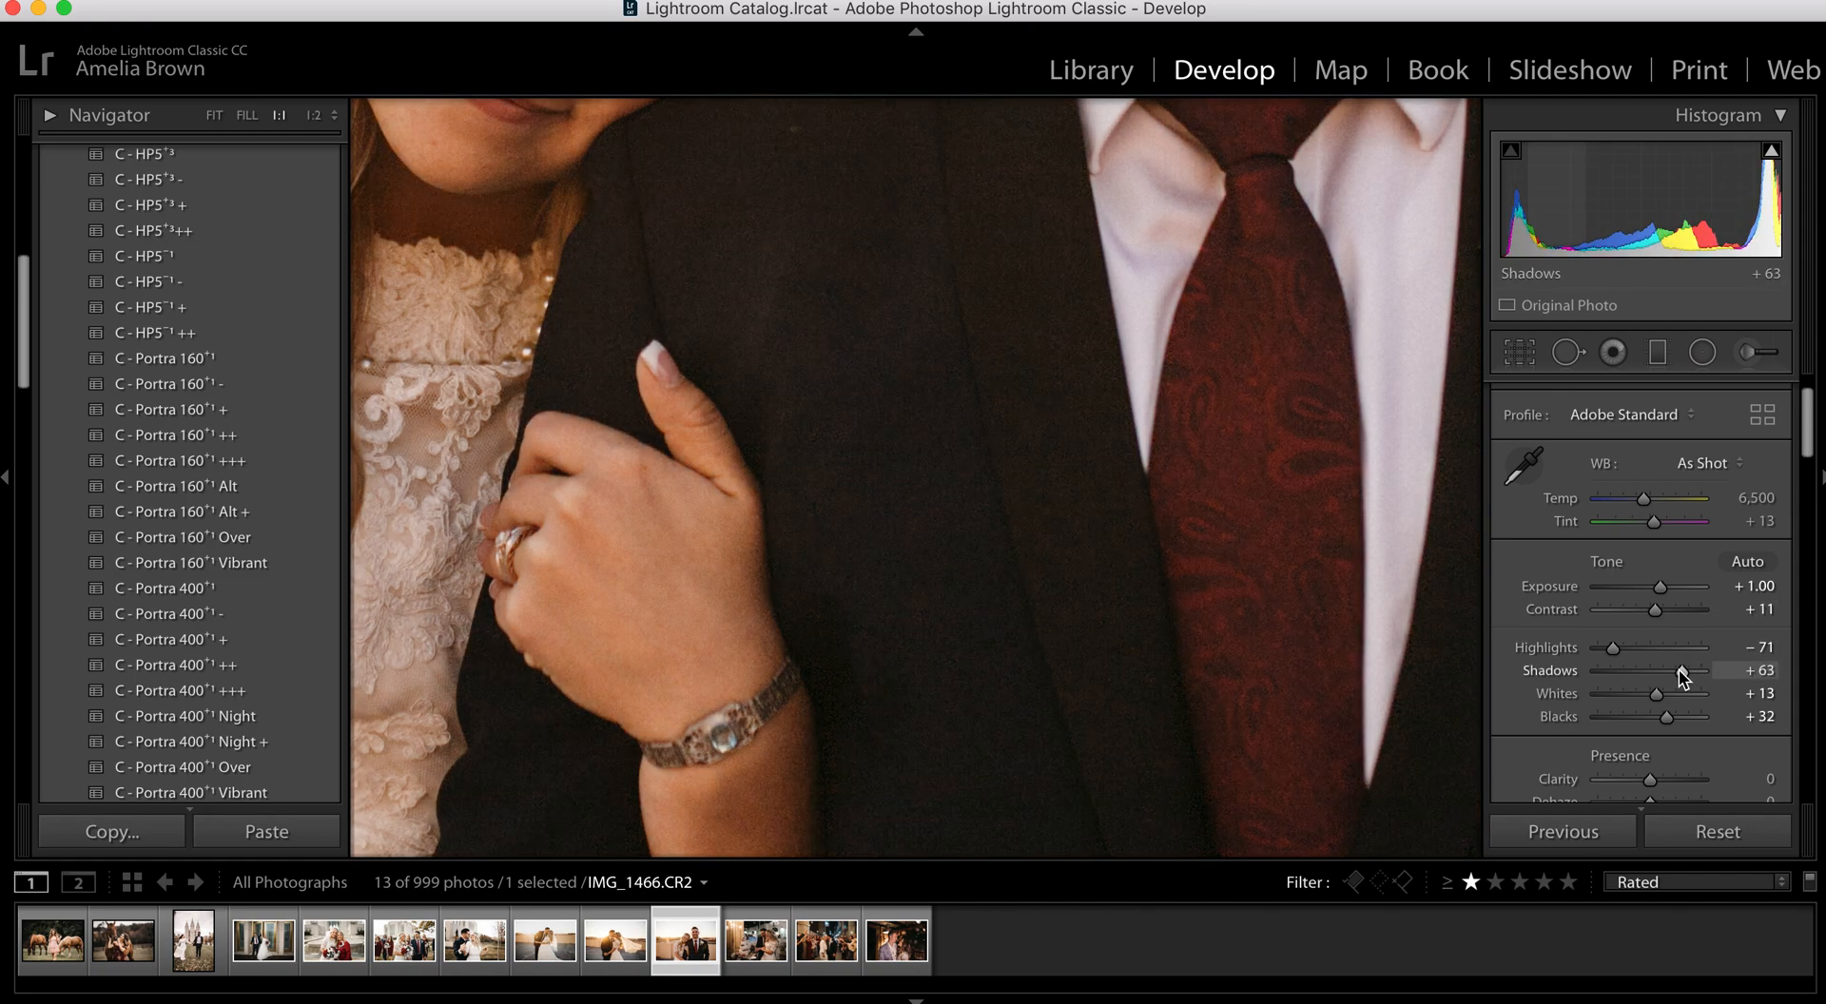
left_click(214, 115)
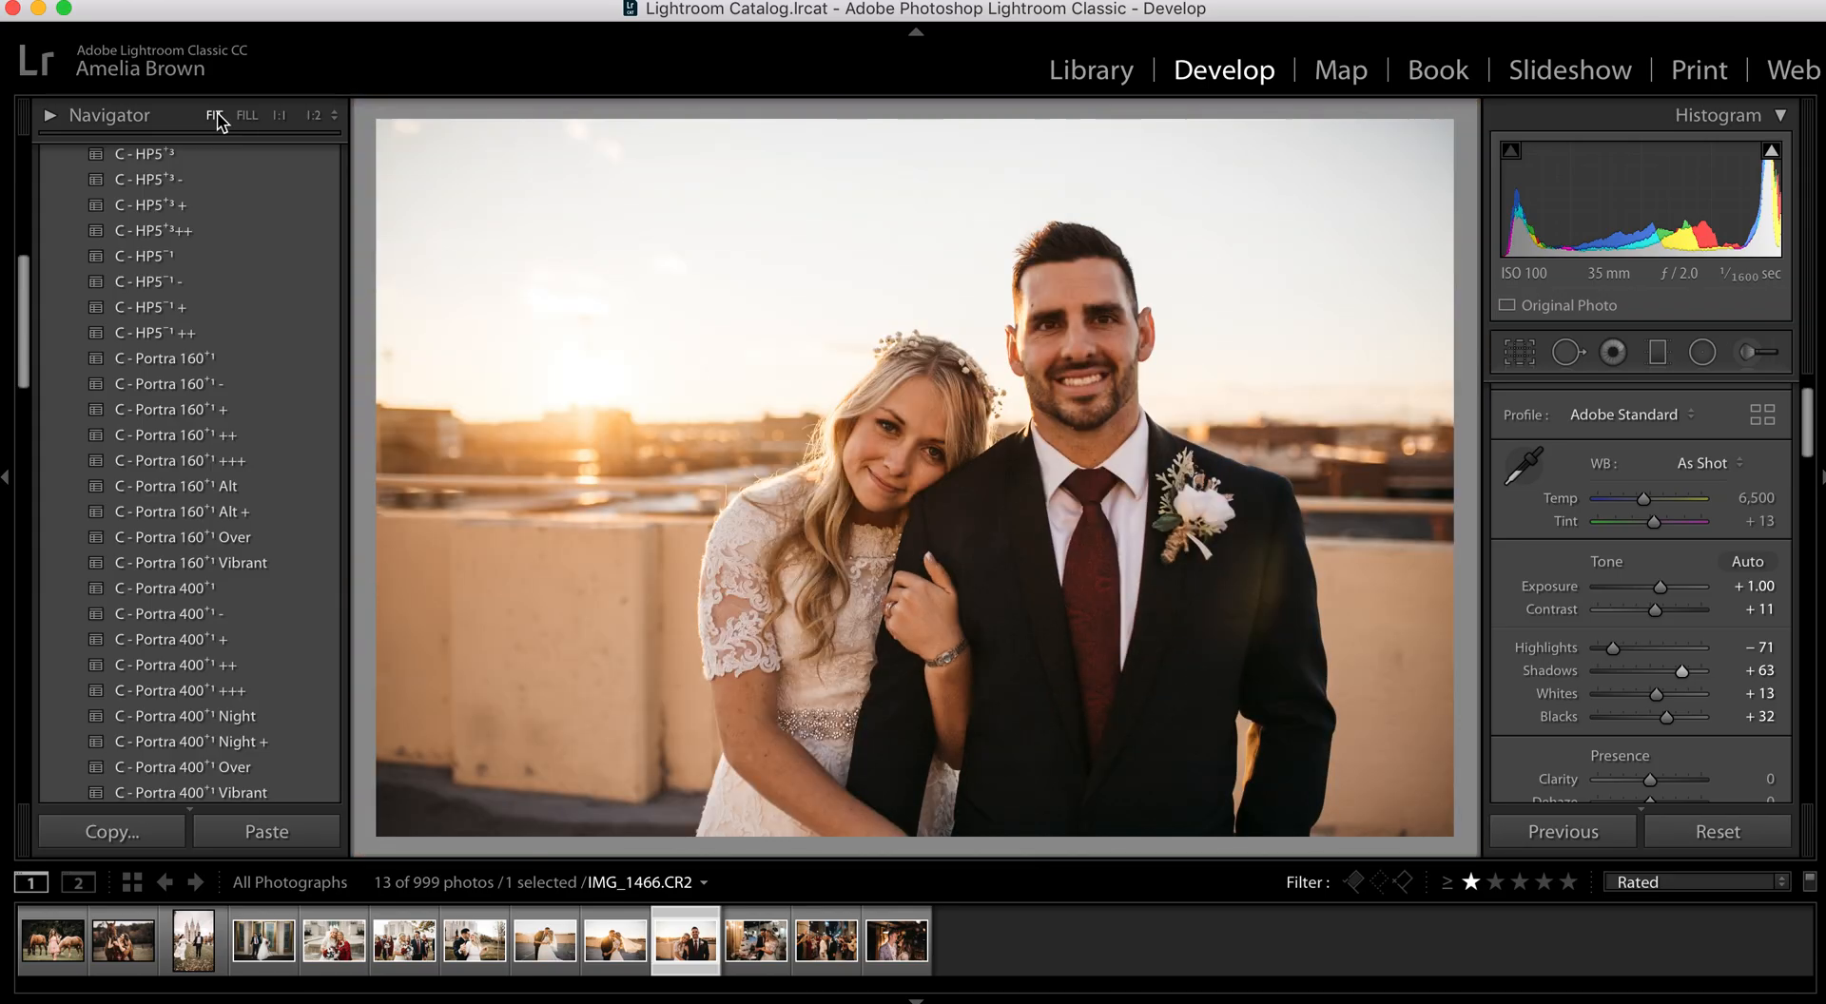
Set the rooftop portrait's Shadows to +65, Highlights to -59 and Exposure to +1.10, and compare it with the unedited version
left_click_drag(1684, 677, 1619, 646)
key("Up")
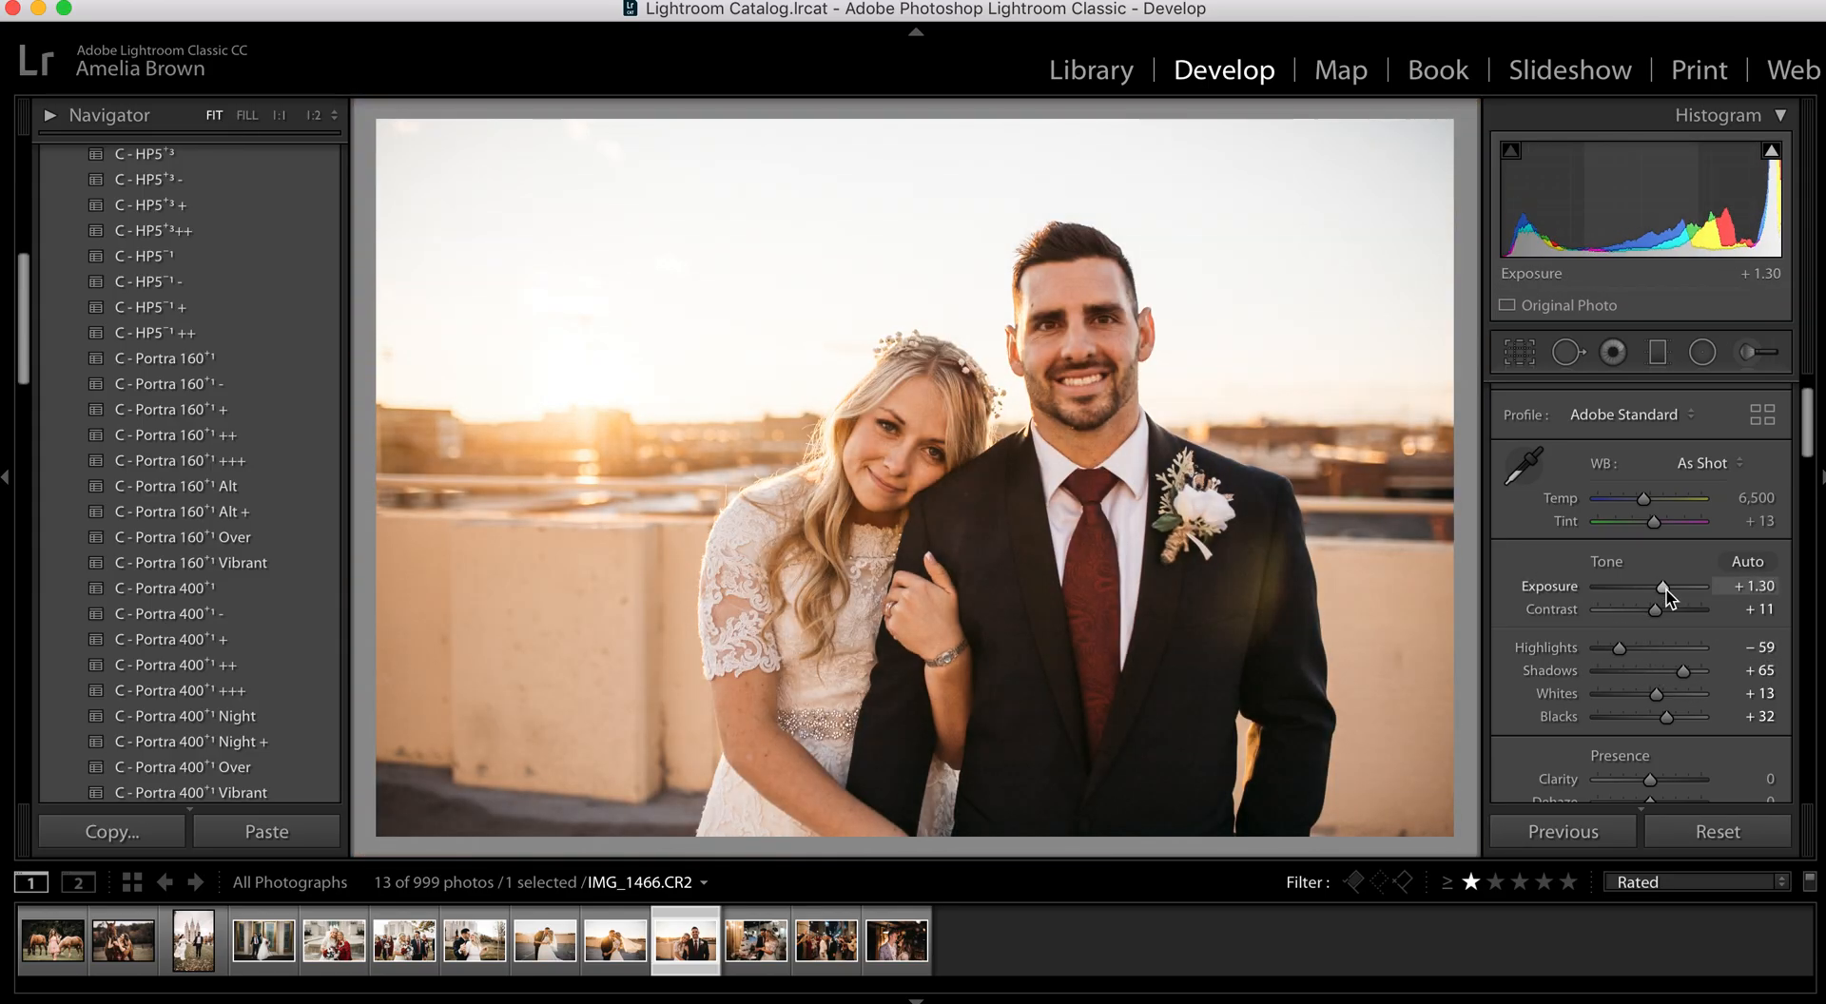
key("backslash")
key("backslash")
key("backslash")
key("backslash")
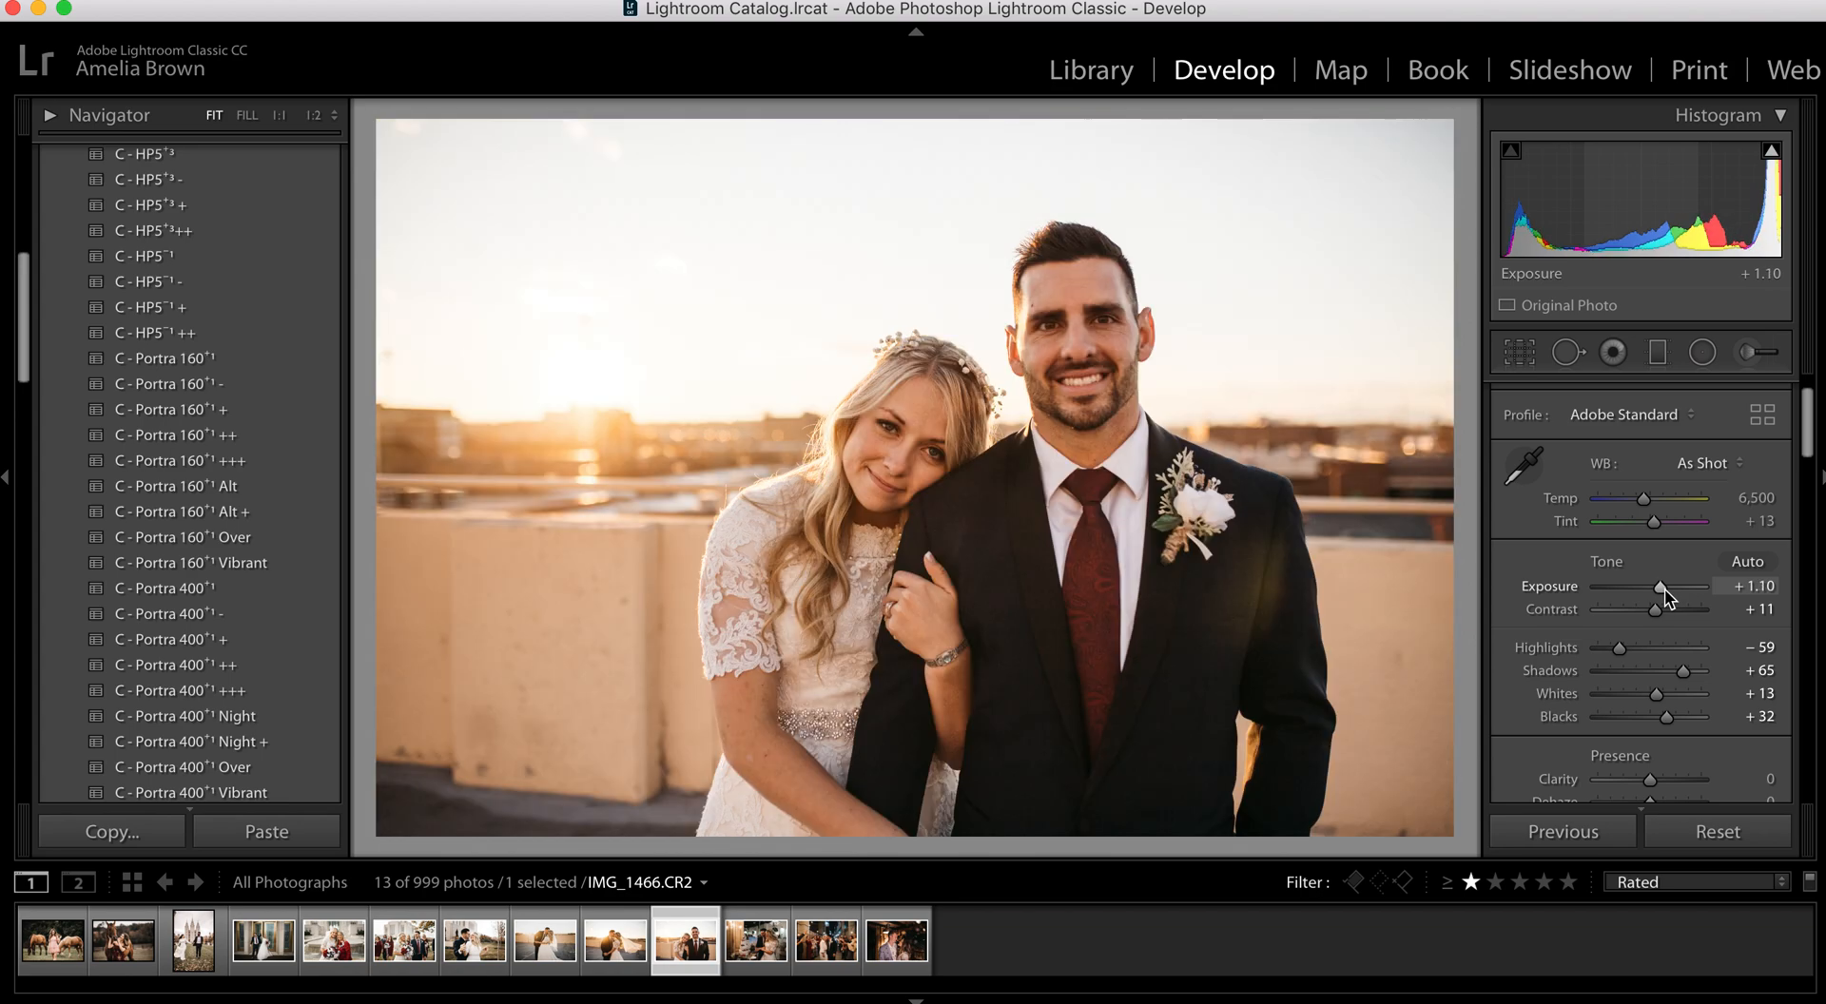
Reset the cake-cutting photo IMG_1792 and apply the C - Portra 160⁺¹ - preset to it
key("Right")
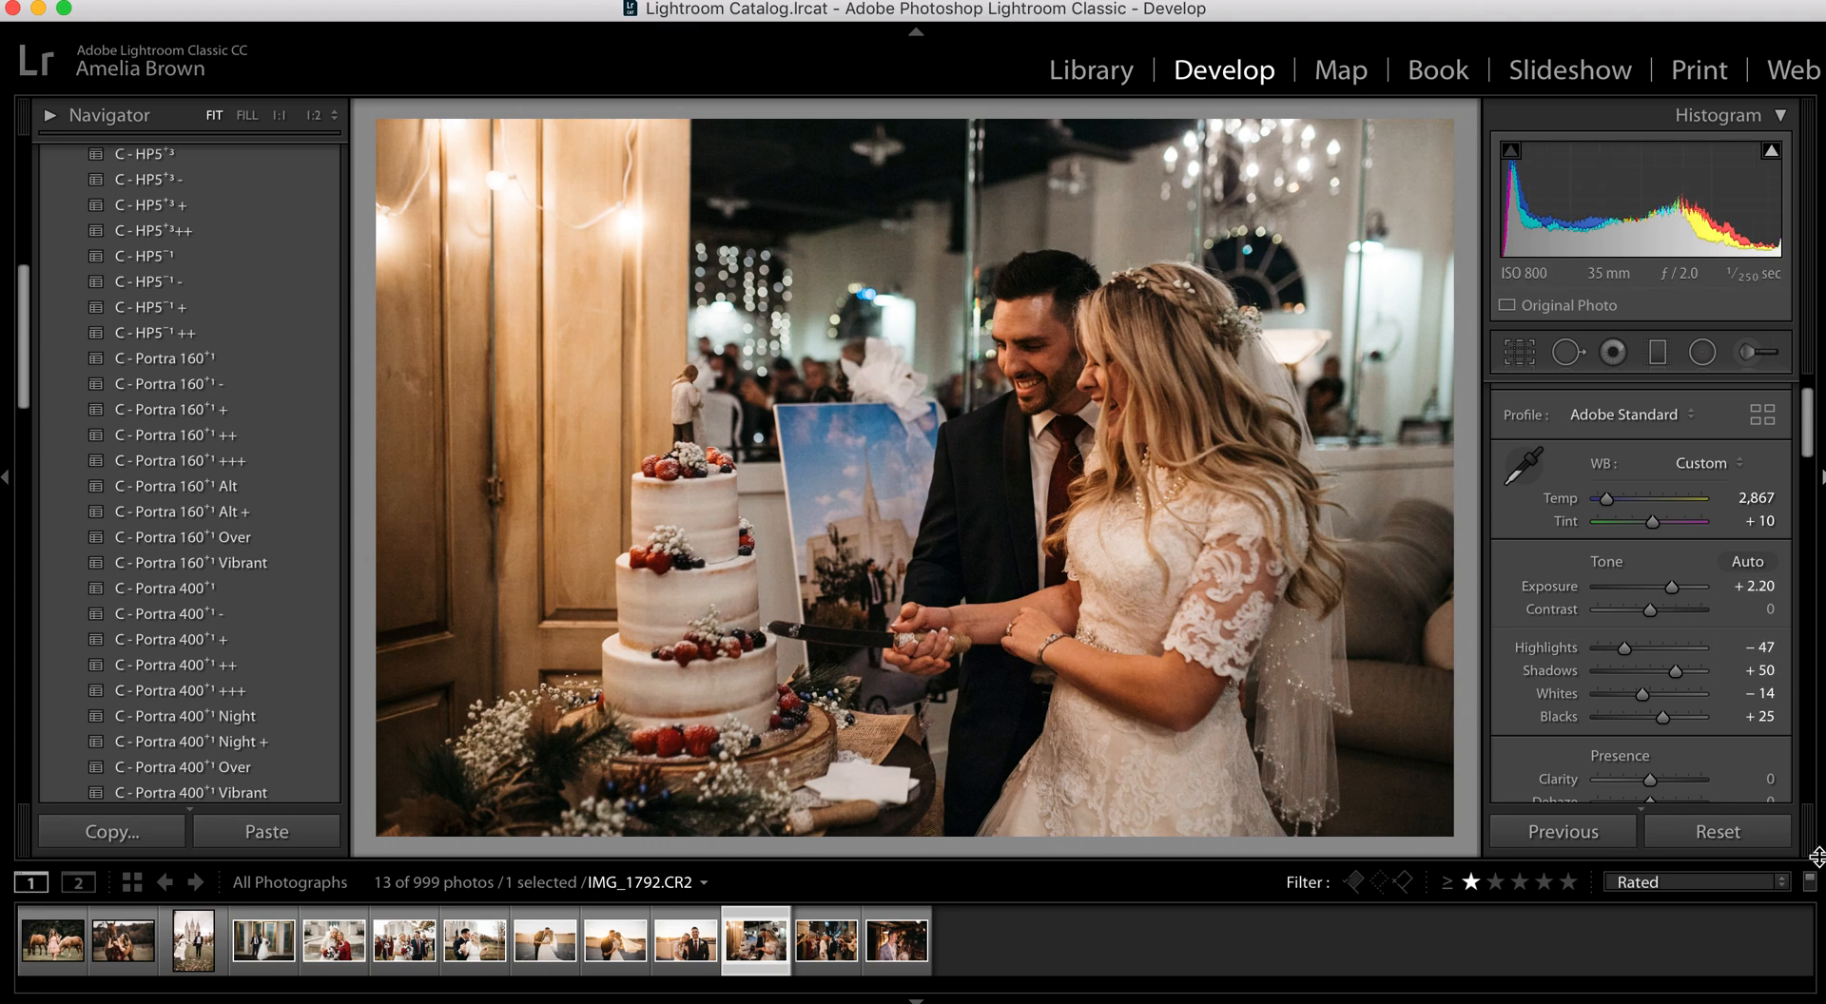
left_click(1712, 841)
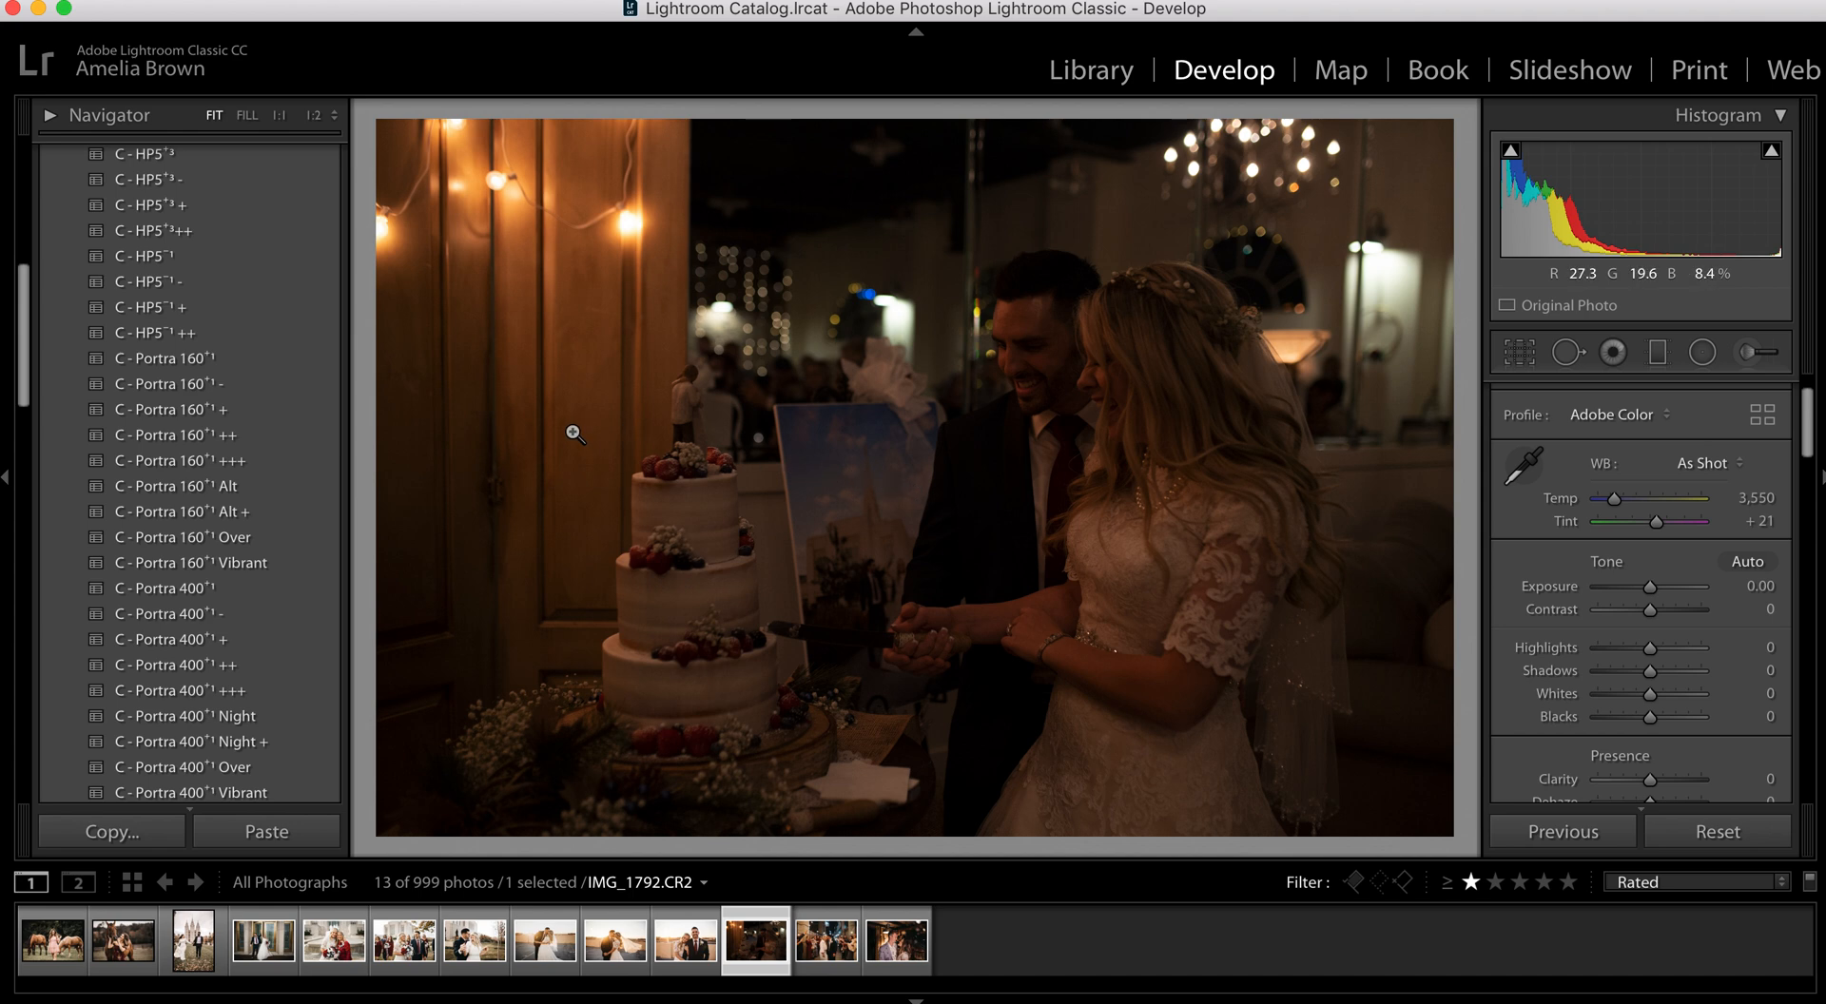
left_click(233, 387)
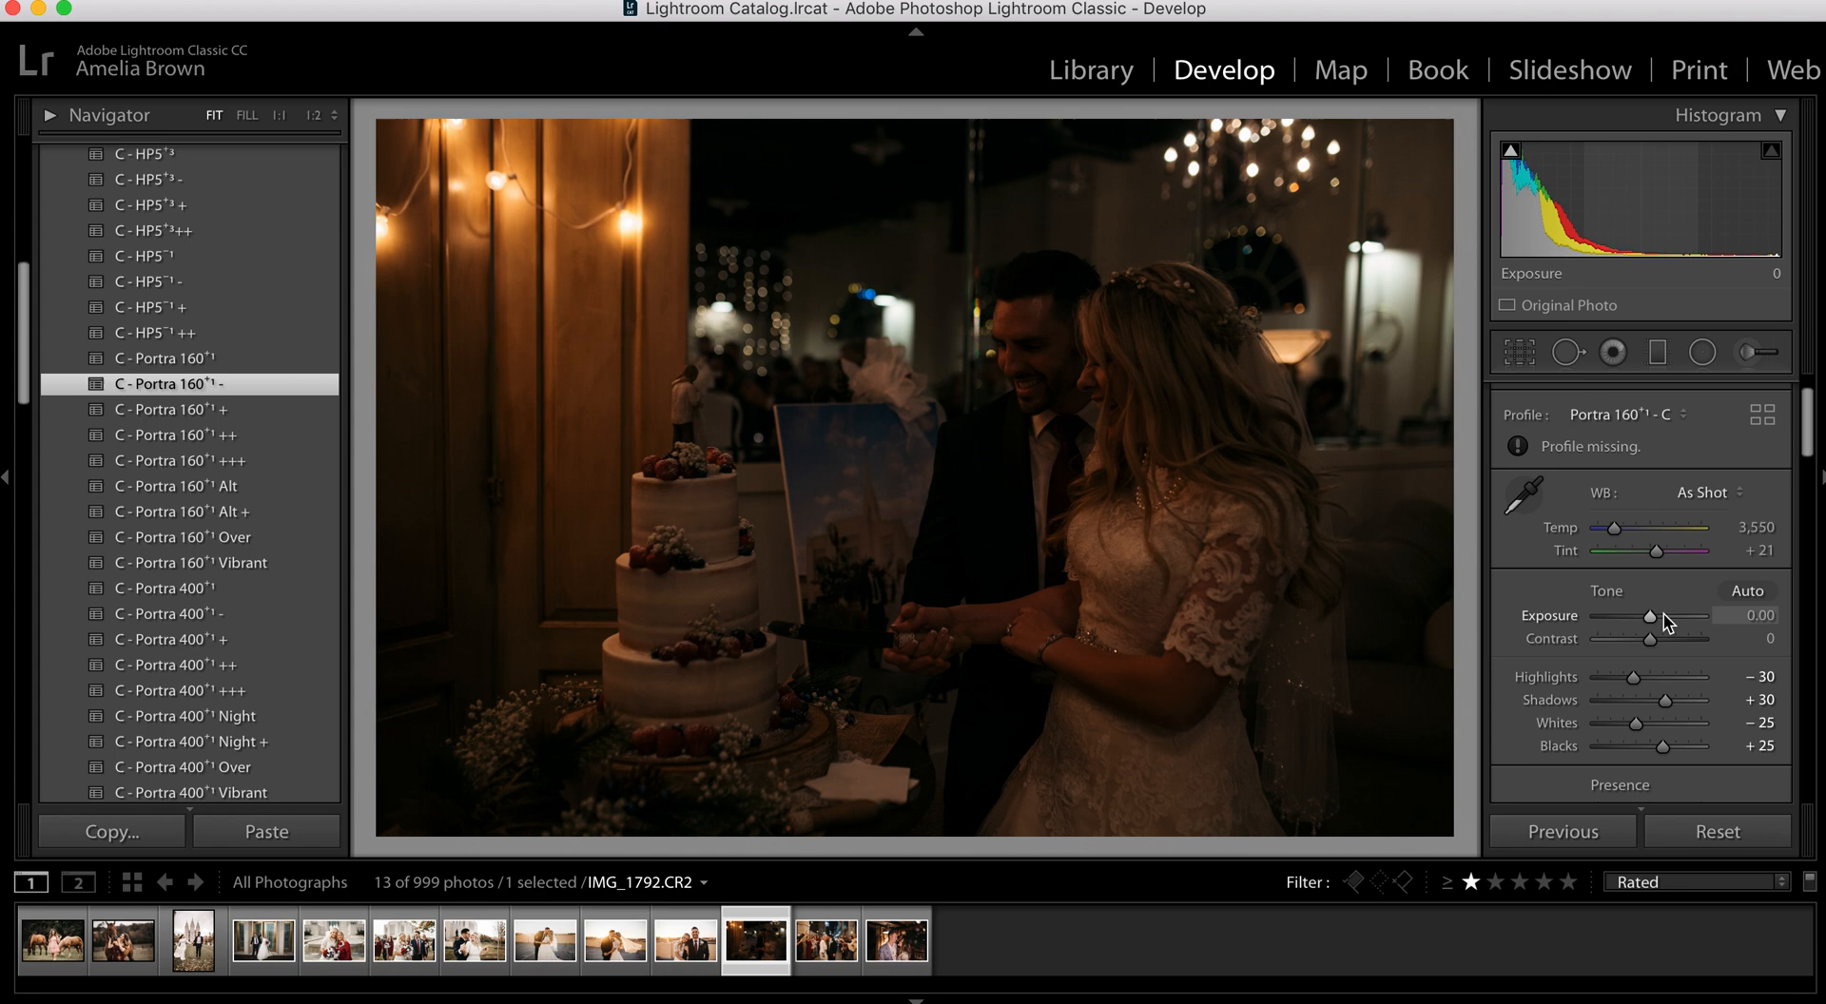
Set the cake-cutting photo's Exposure to +1.65 and sample its white balance from different spots on the bride's dress
left_click_drag(1656, 618, 1668, 616)
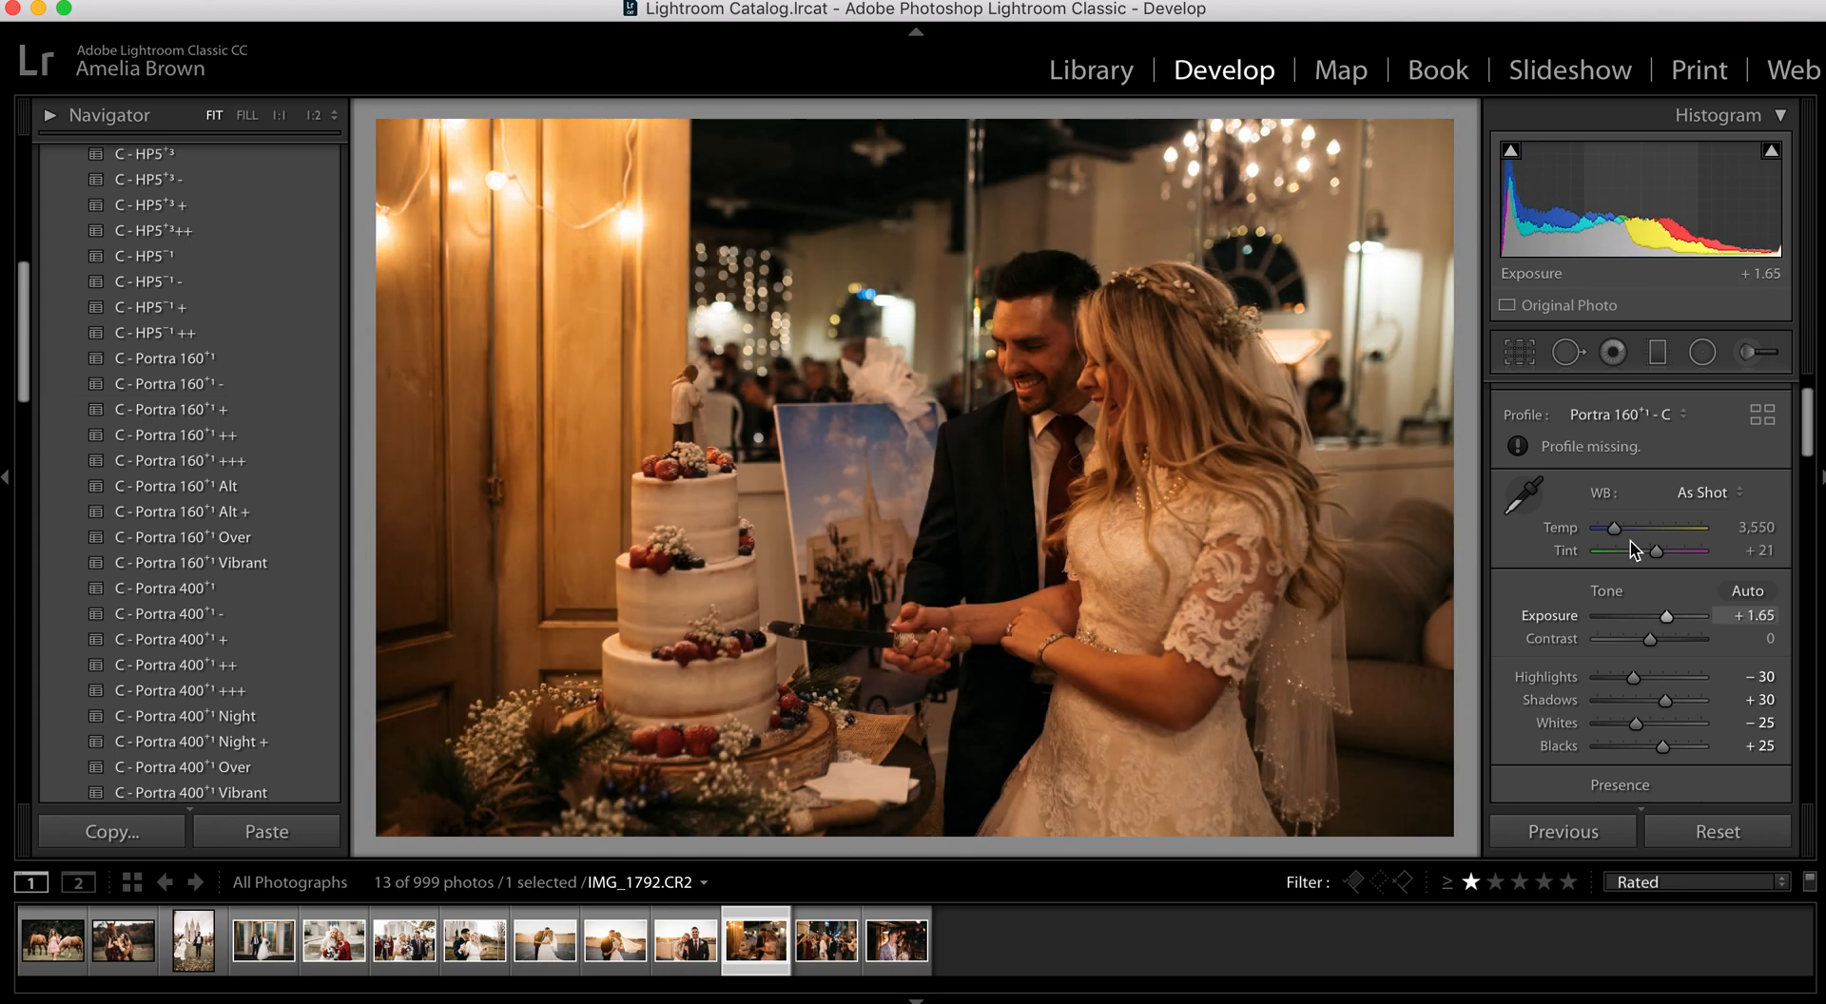
left_click(1512, 494)
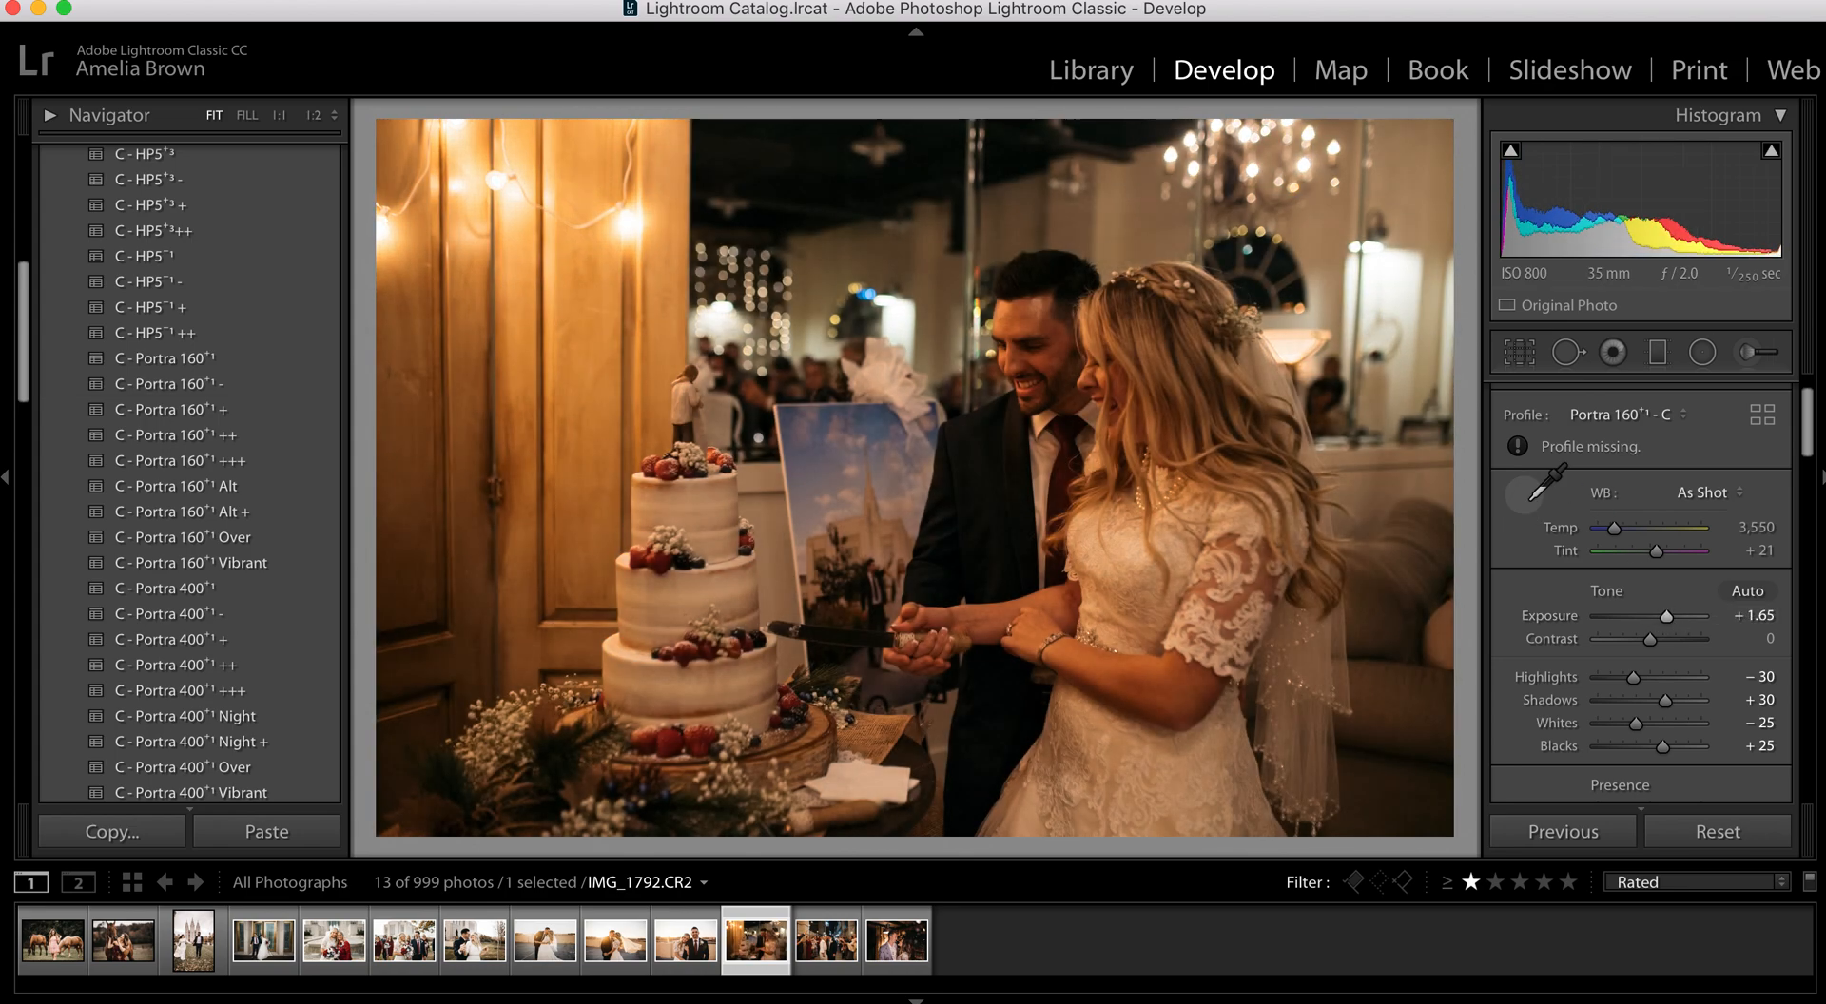
left_click(1131, 549)
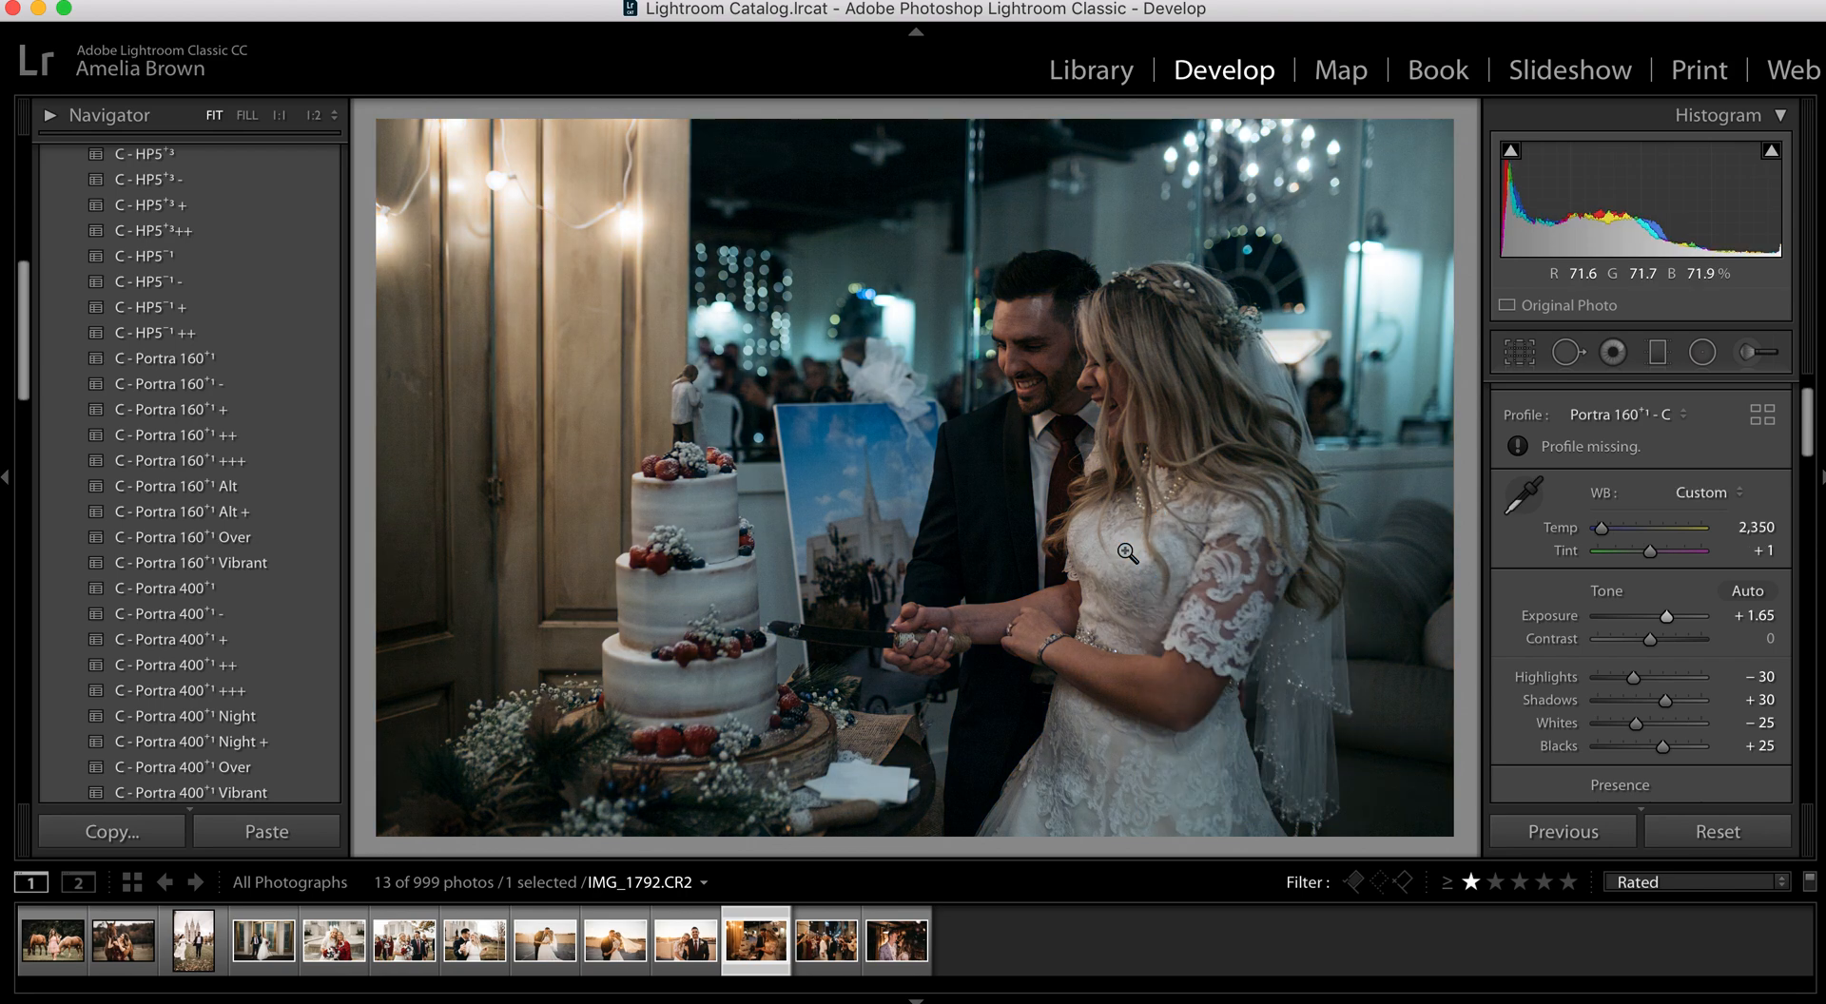
left_click(1521, 494)
left_click(1136, 618)
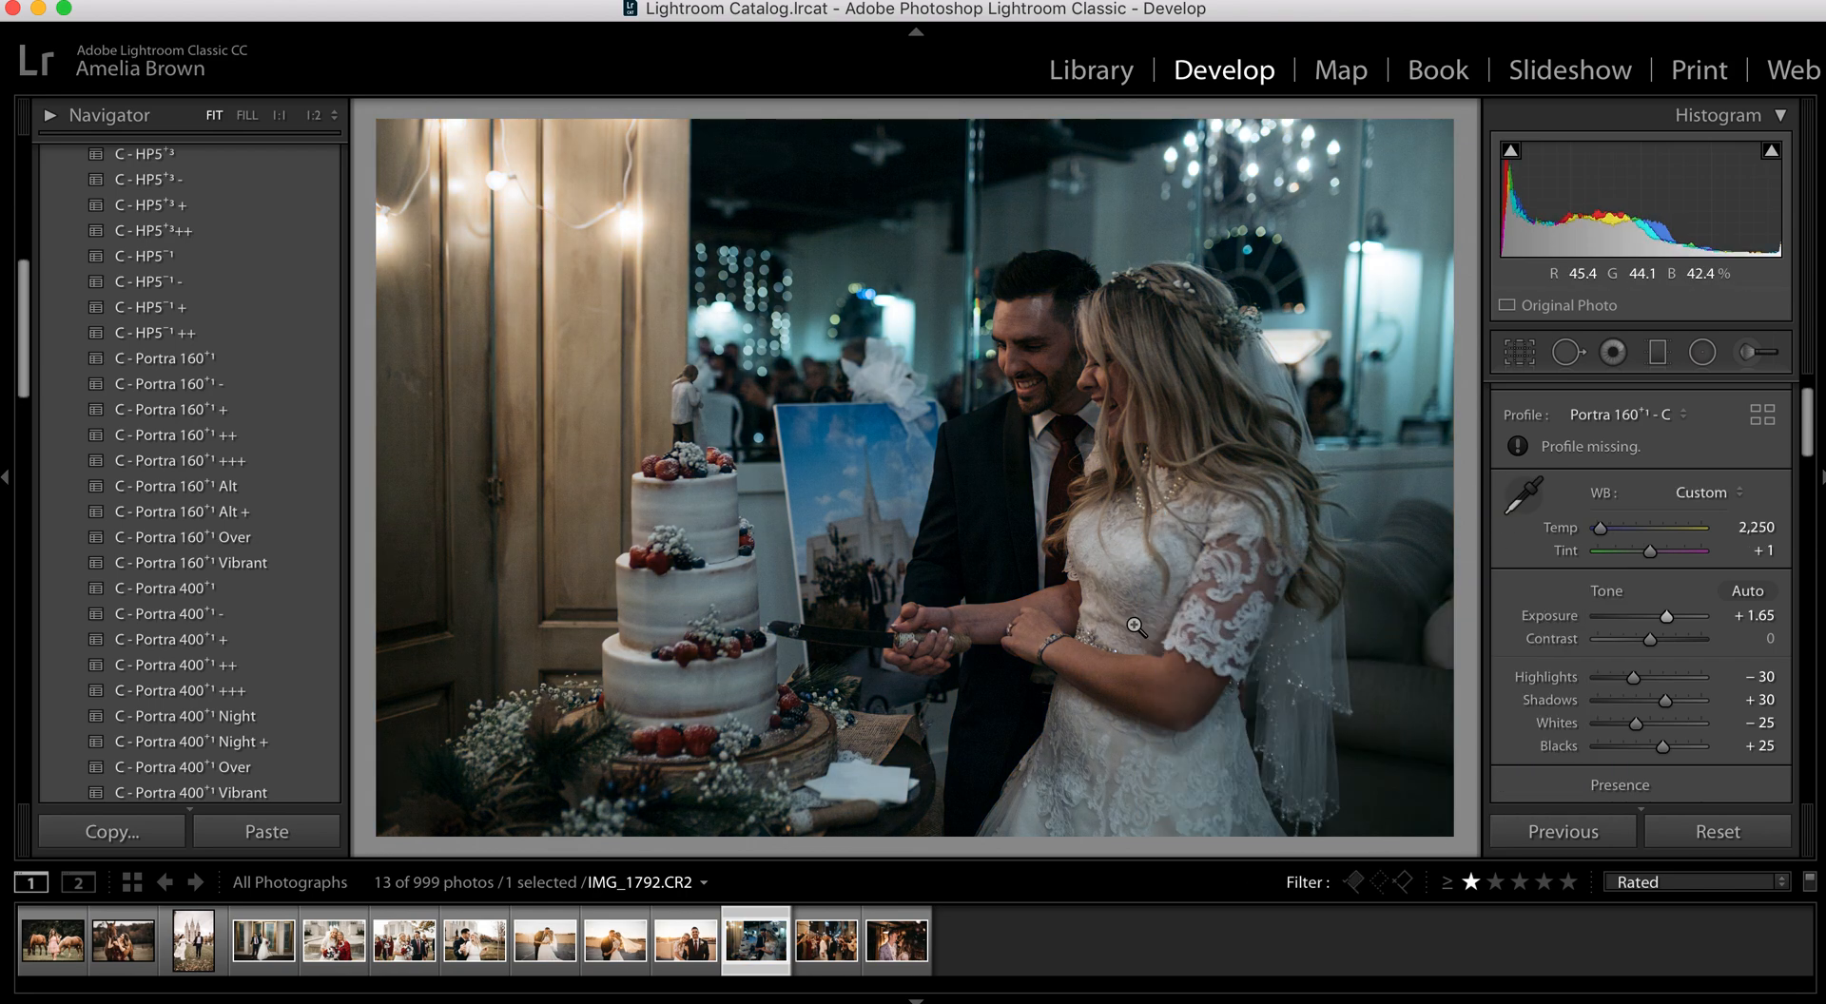
left_click(1521, 494)
left_click(1232, 733)
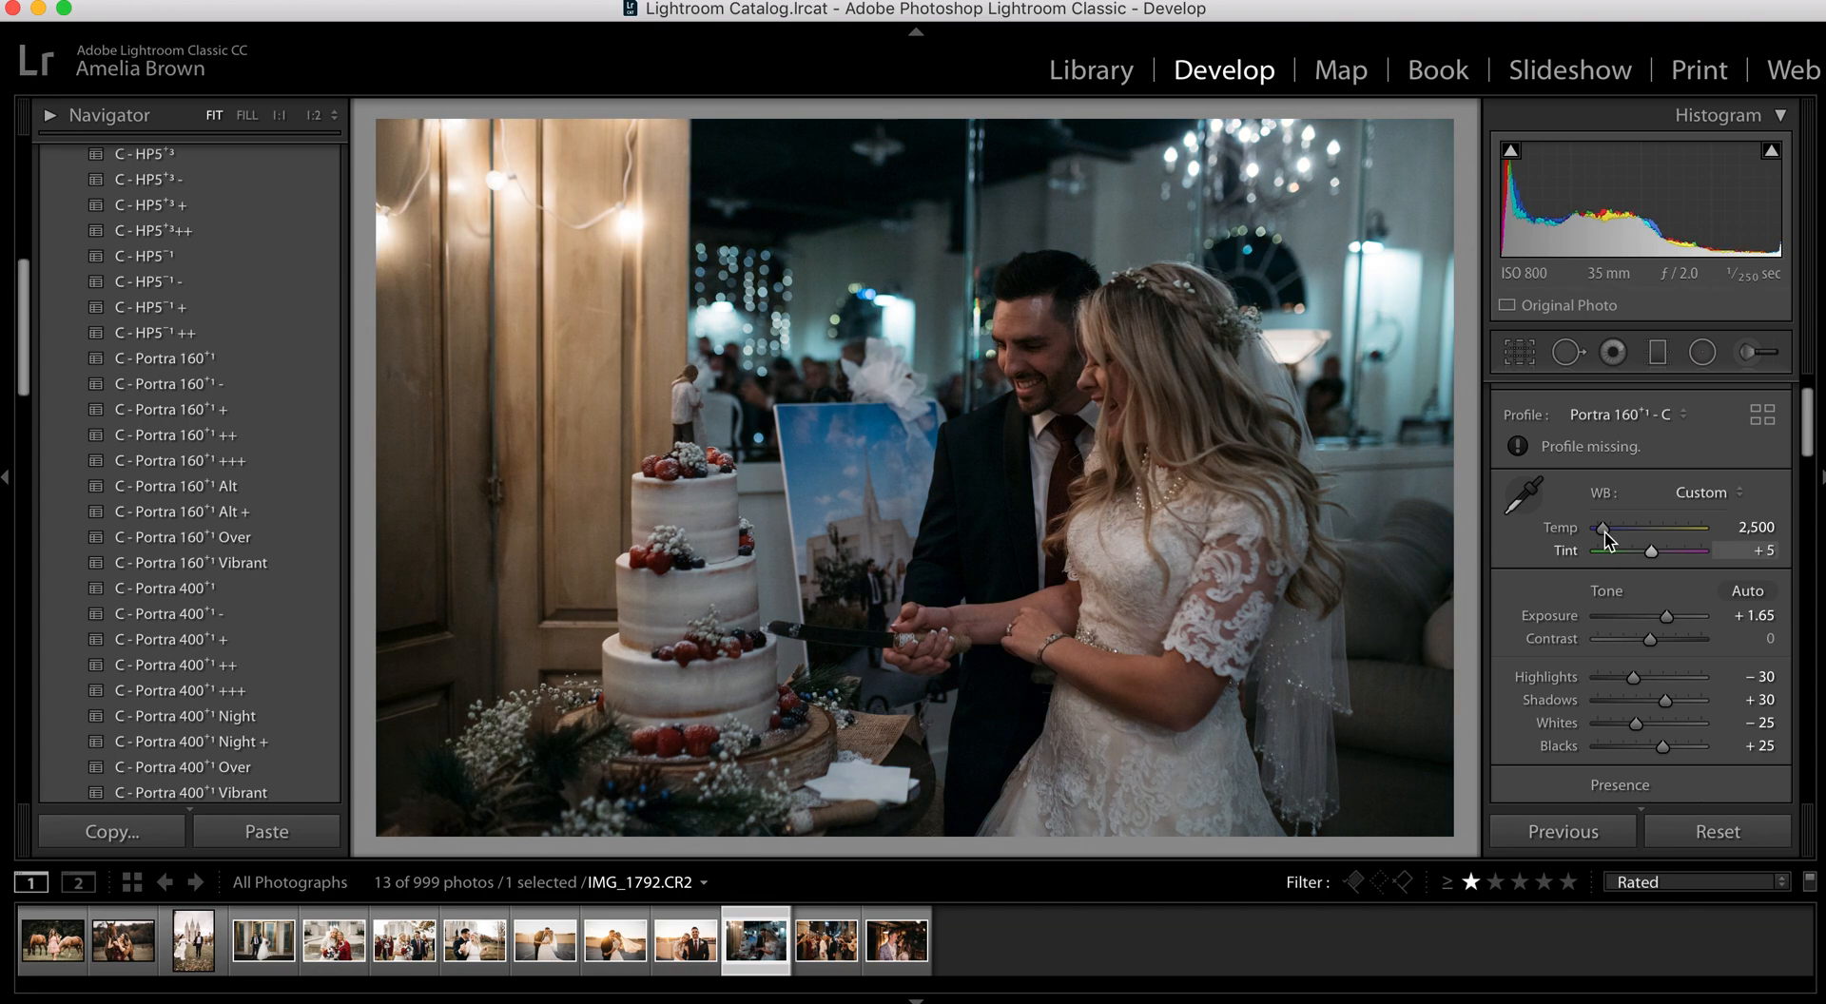
Set the cake-cutting photo's Temp to 2,777, Tint to +11, Exposure to +2.20 and Contrast to +8, and compare it with the original
left_click_drag(1604, 523, 1653, 550)
left_click_drag(1666, 616, 1650, 643)
key("backslash")
key("backslash")
key("backslash")
key("backslash")
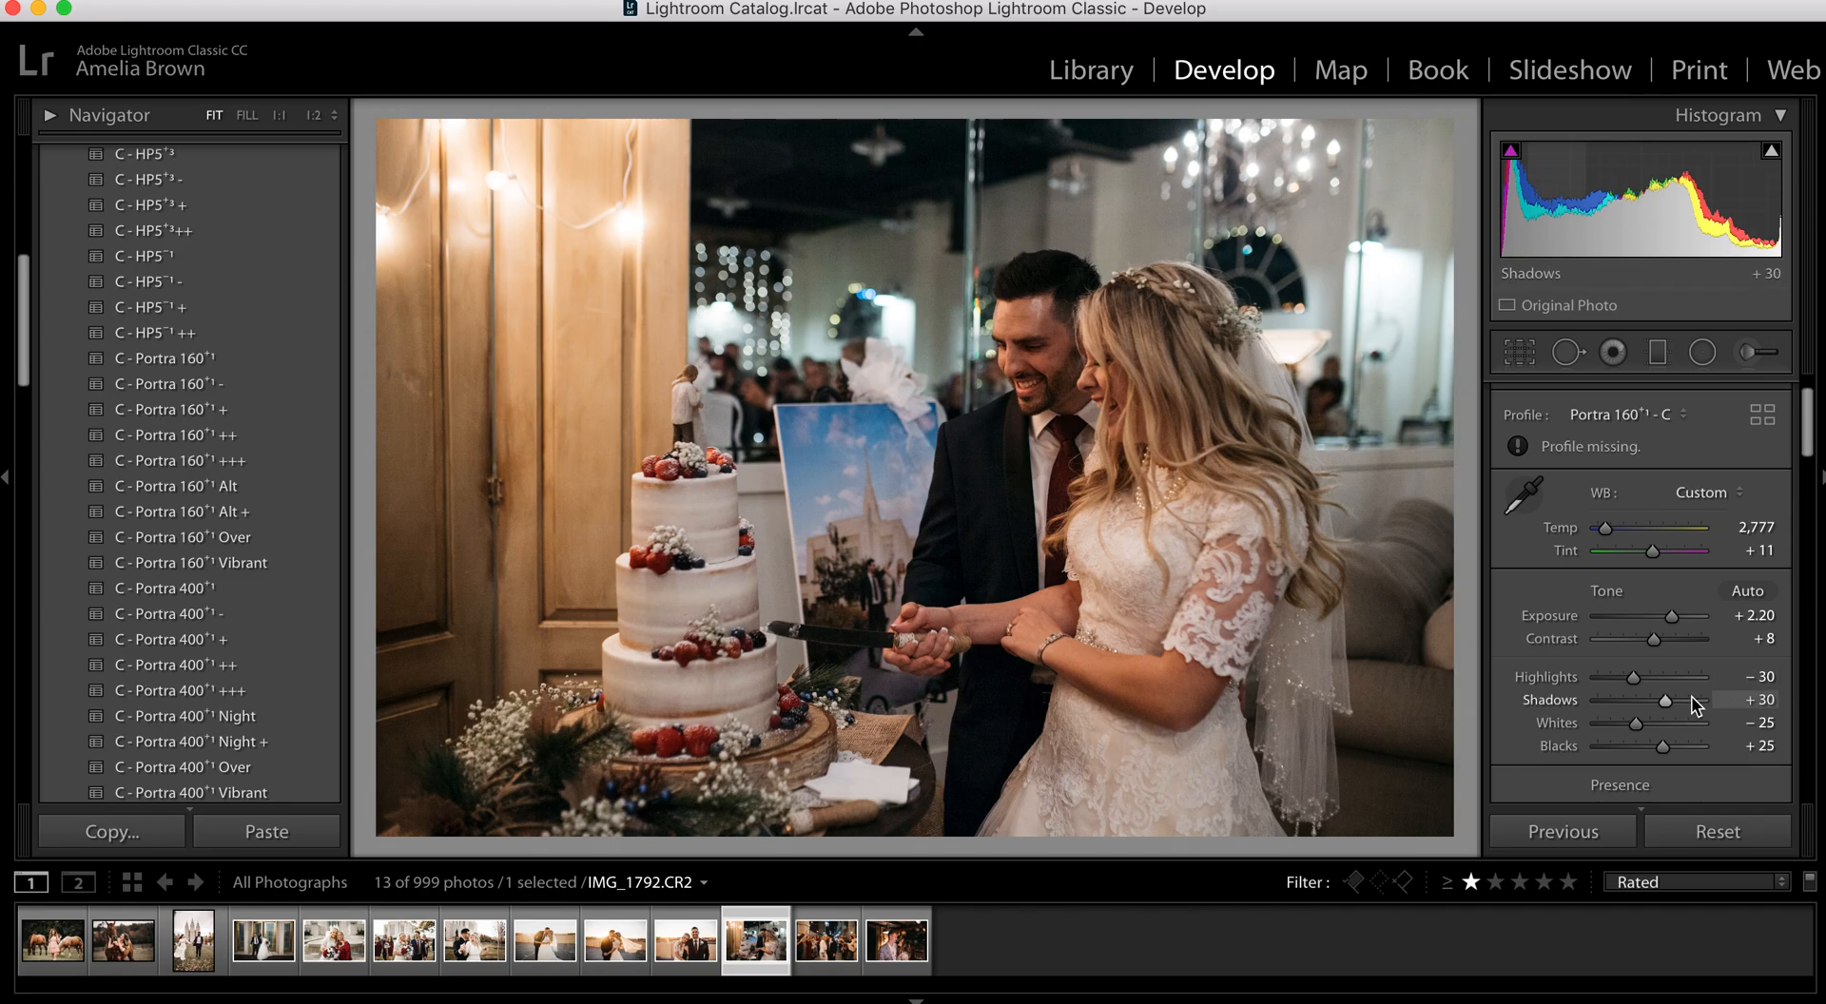
Set the cake-cutting photo's Whites to +16 and compare the result with the unedited version
left_click_drag(1637, 723, 1658, 726)
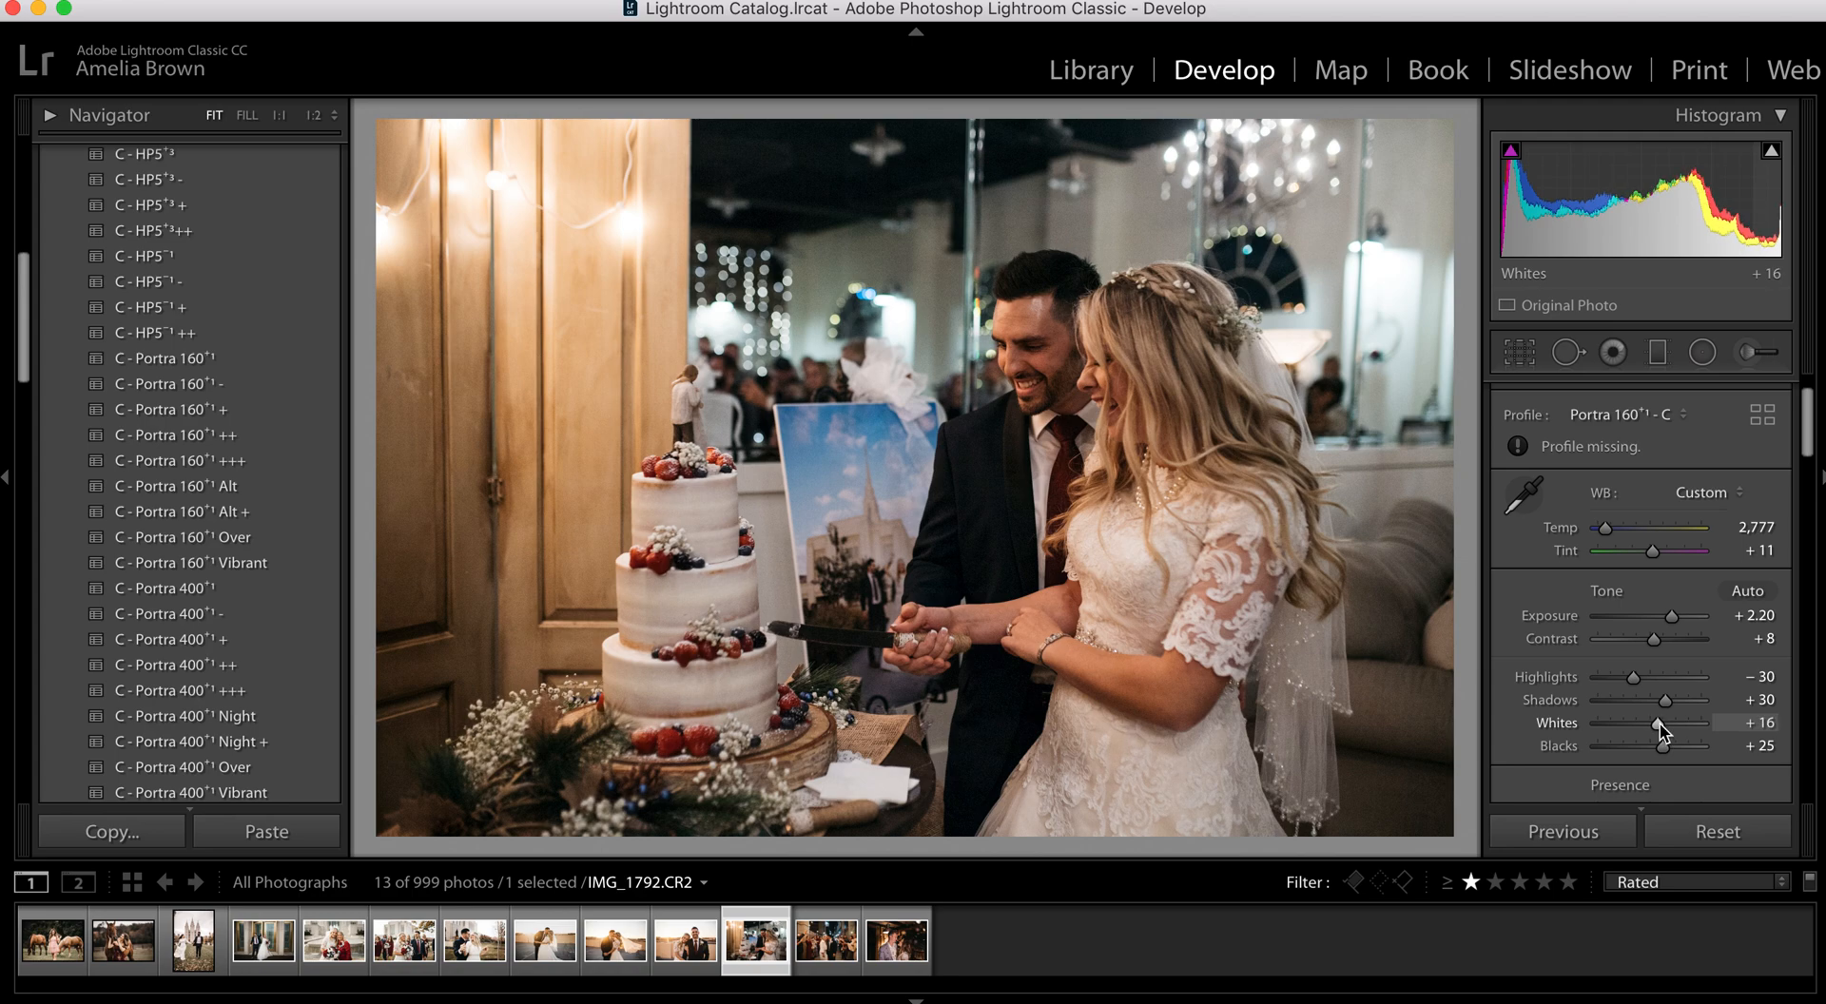
key("backslash")
key("backslash")
Reset the sparkler kiss photo IMG_1973 and apply the C - Portra 160⁺¹ preset to it
key("Right")
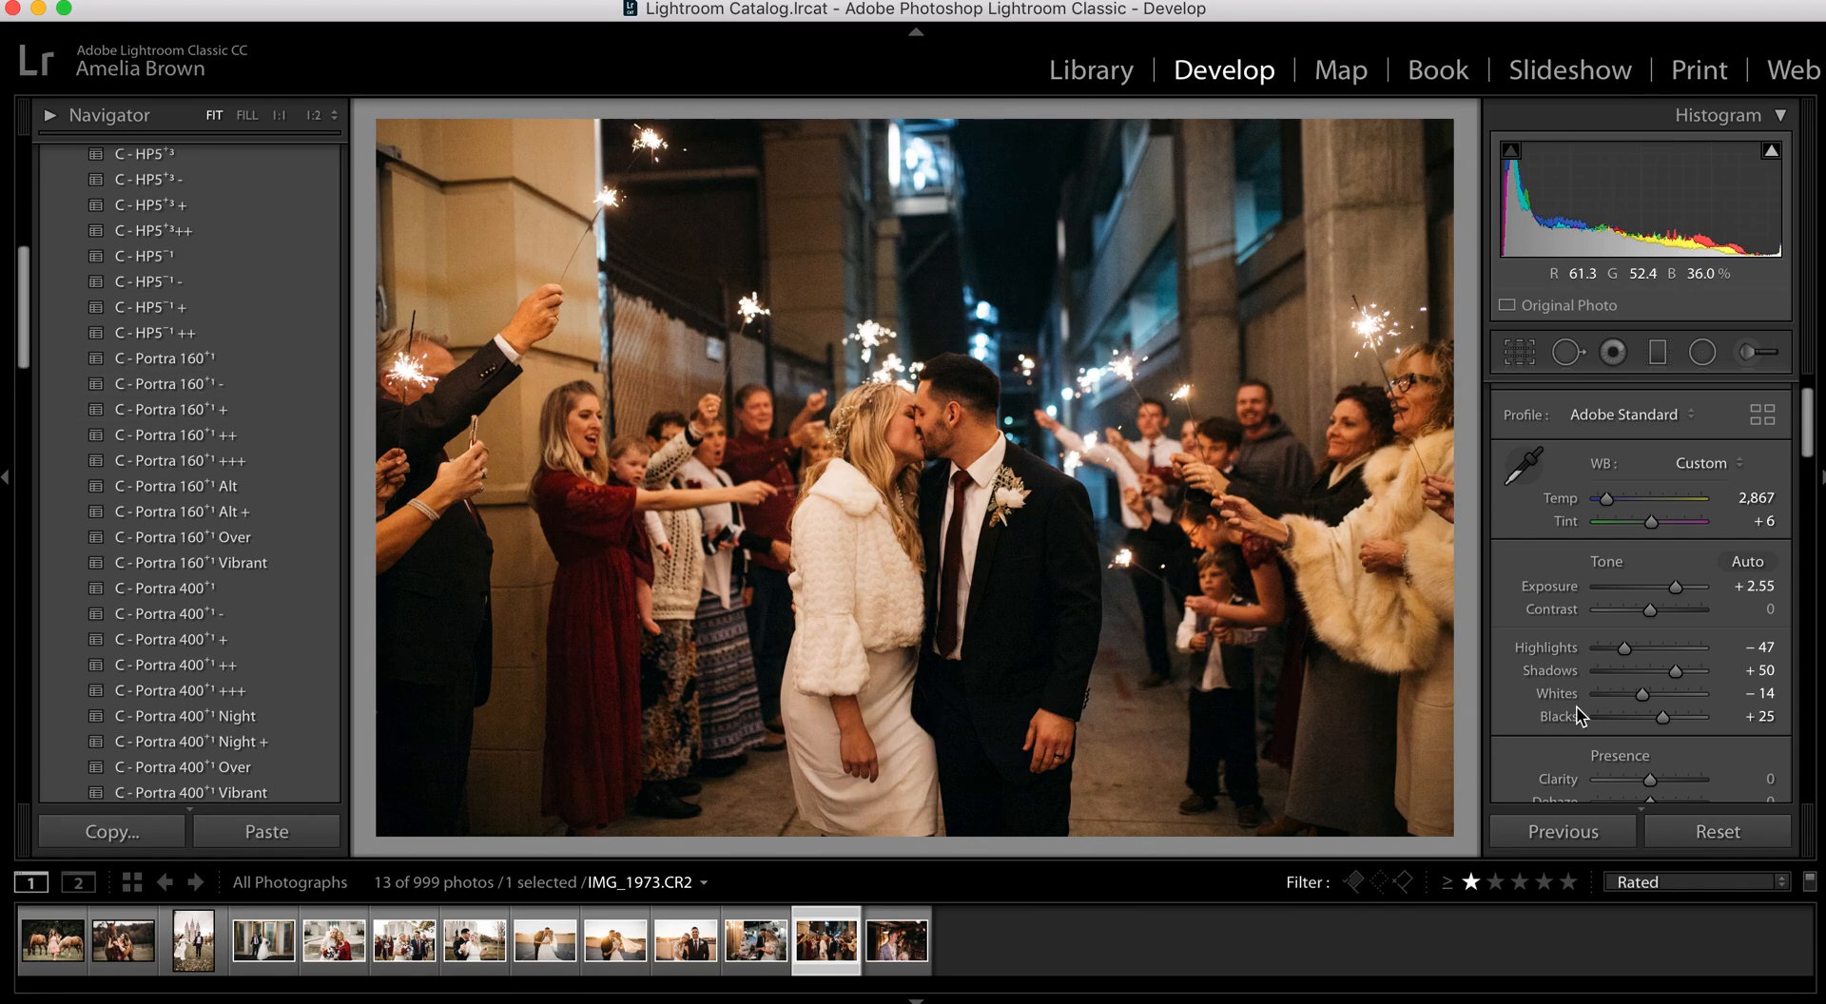
left_click(1702, 823)
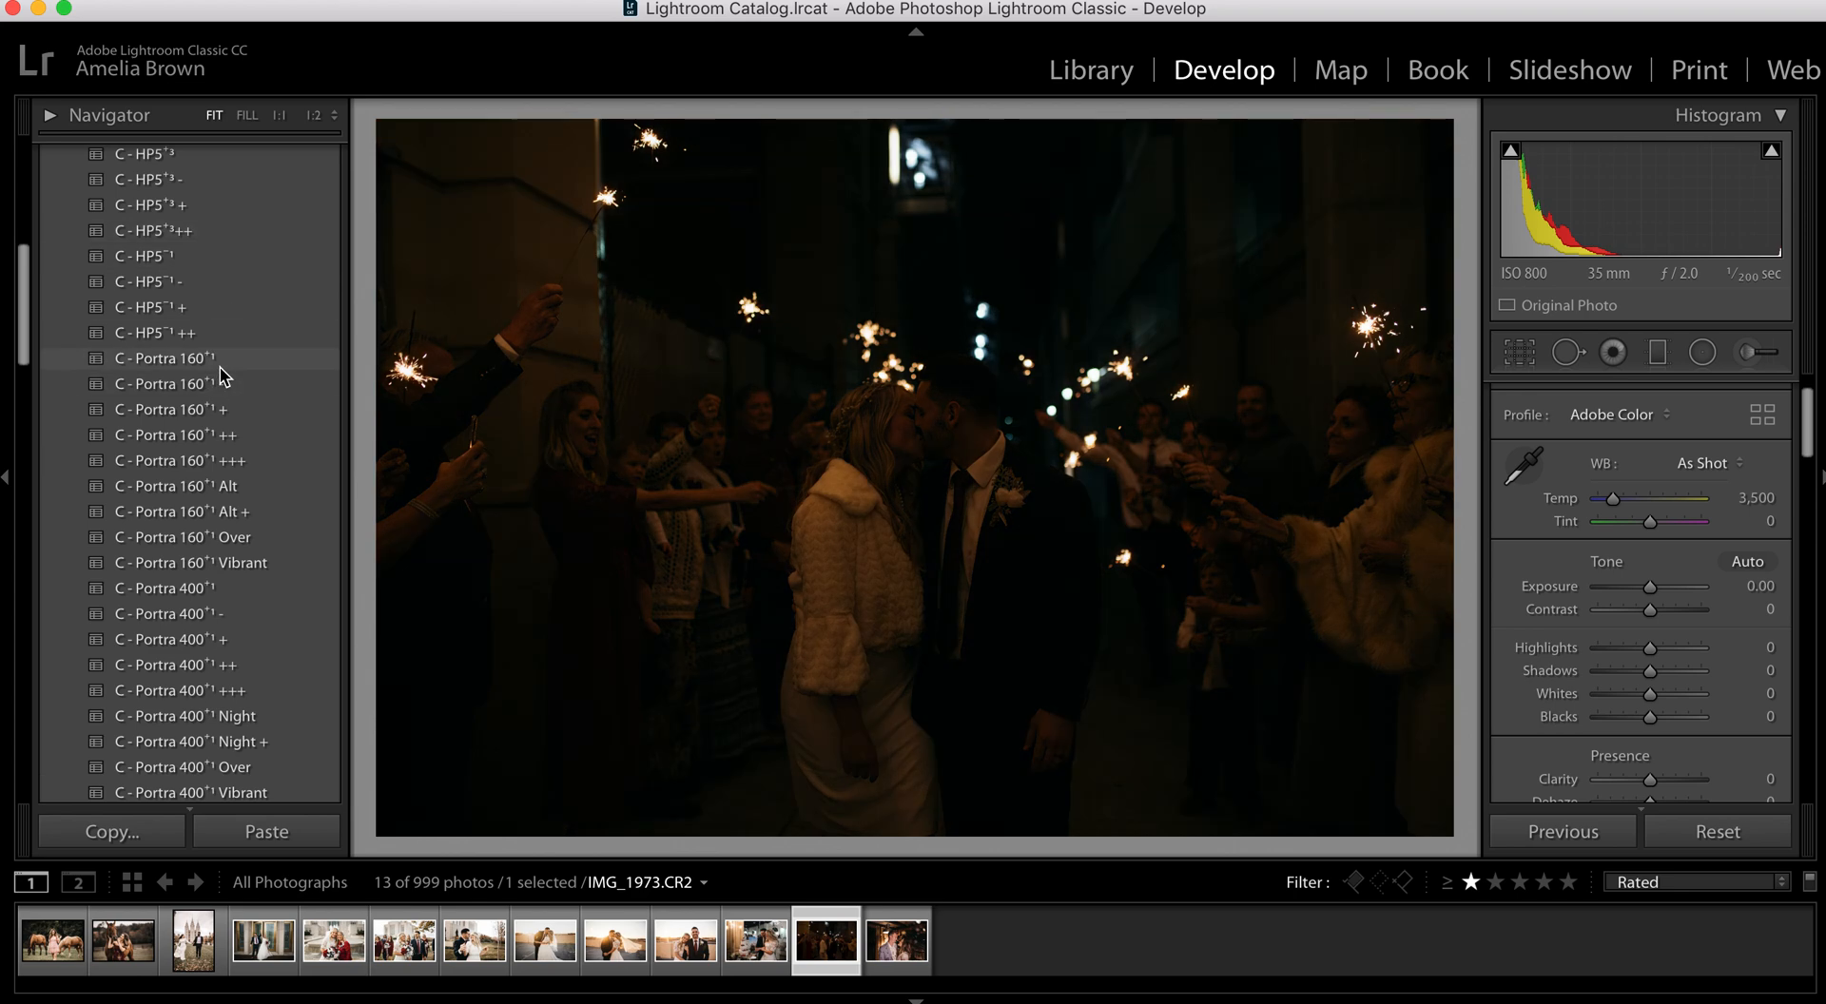
left_click(220, 365)
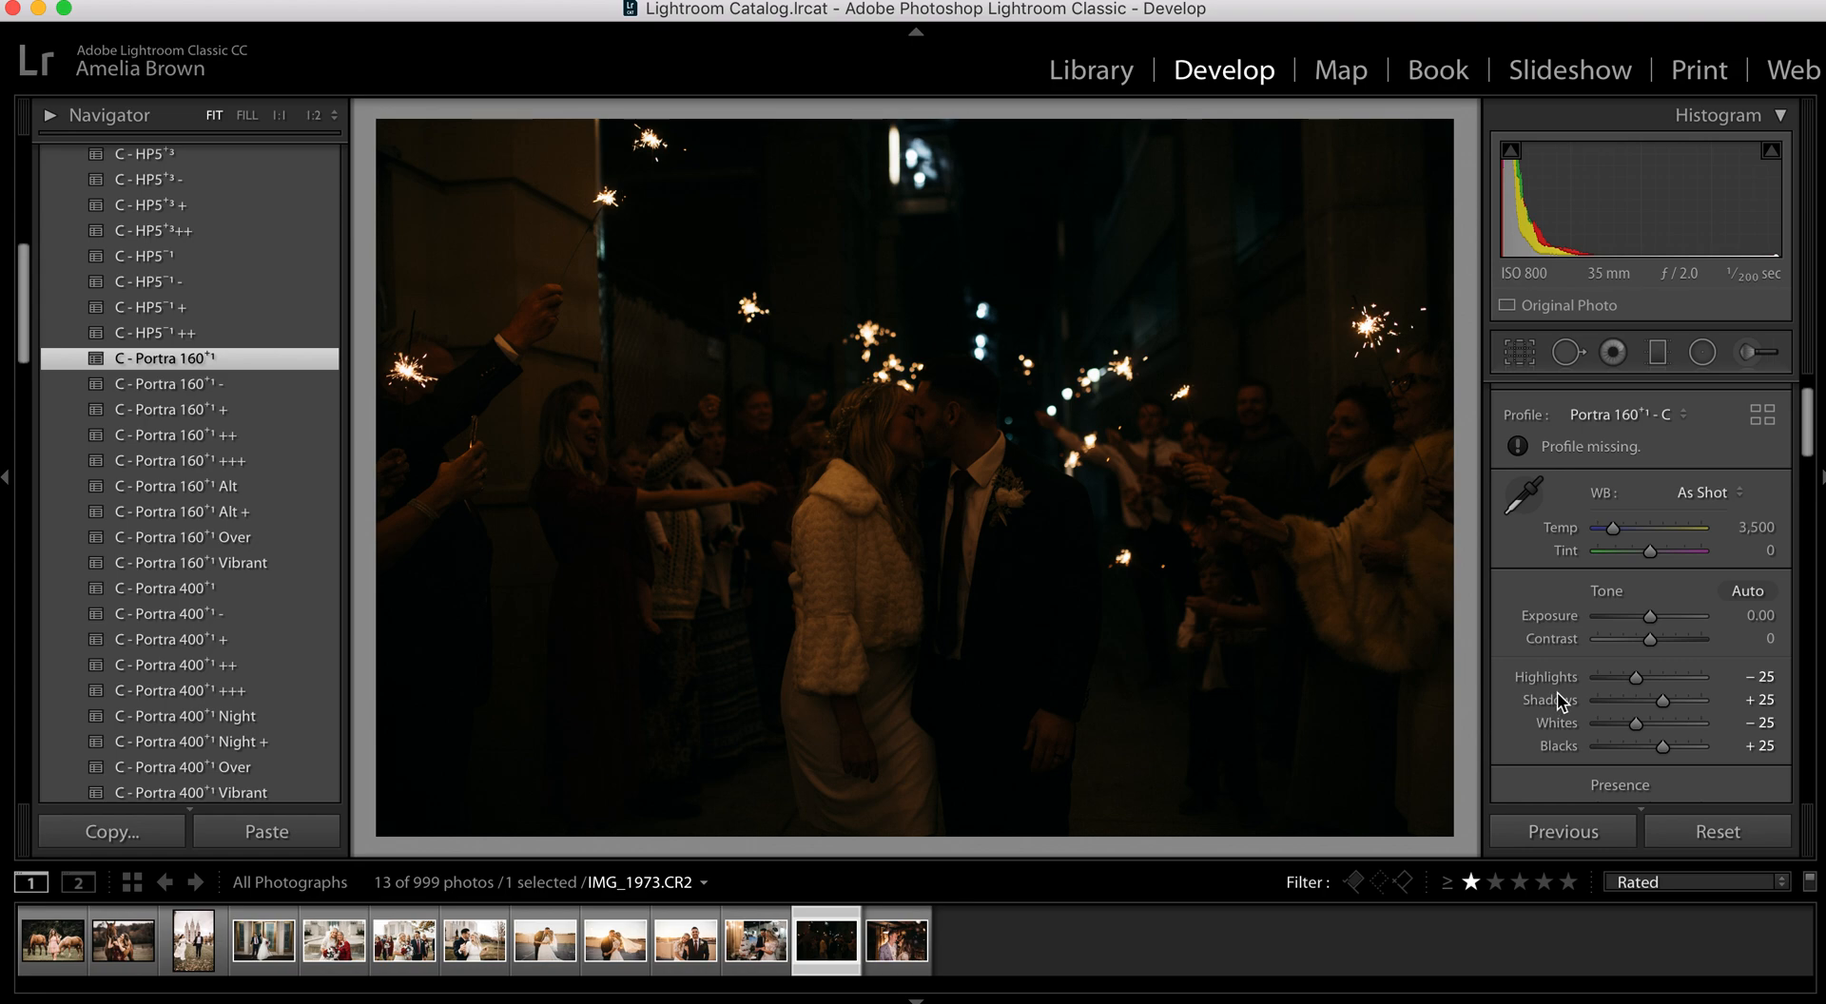
Set the sparkler kiss photo's Exposure to +2.20 and sample its white balance from the bride's white outfit
left_click_drag(1649, 616, 1673, 618)
left_click(1524, 495)
left_click(841, 654)
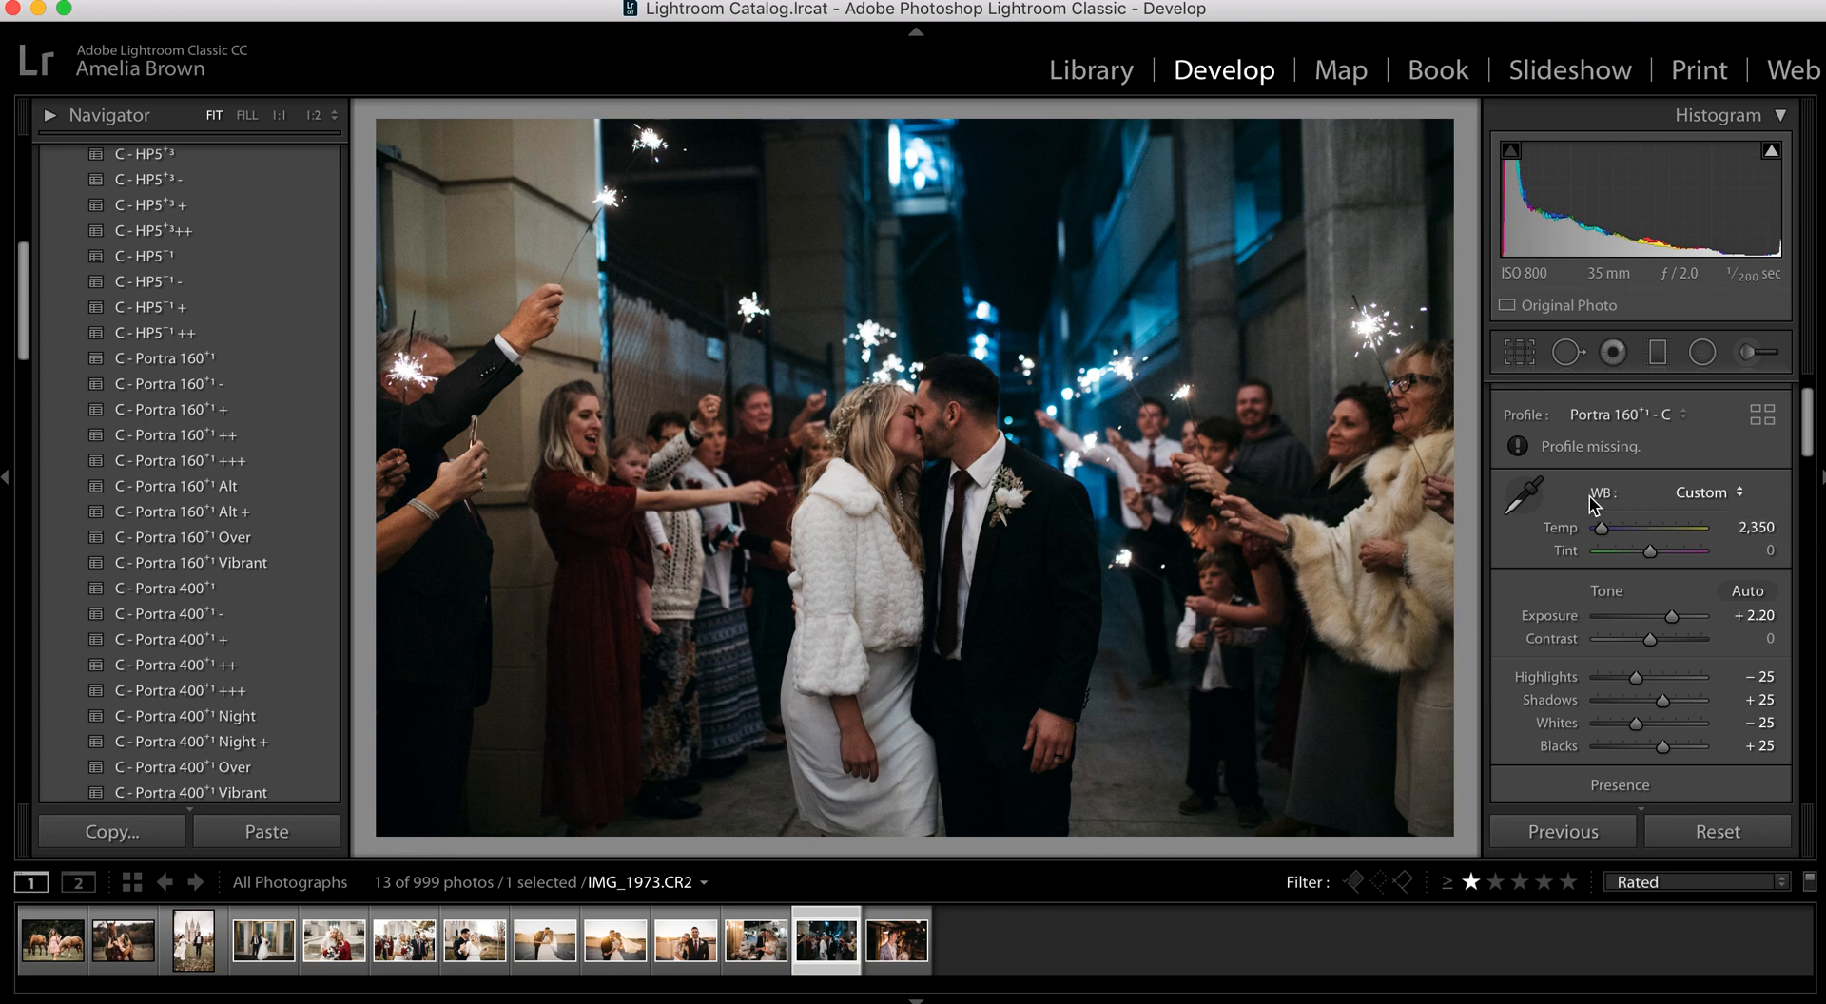
Set the sparkler kiss photo's Temp to 2,560, Tint to +2 and Exposure to +2.50
left_click_drag(1601, 527, 1603, 529)
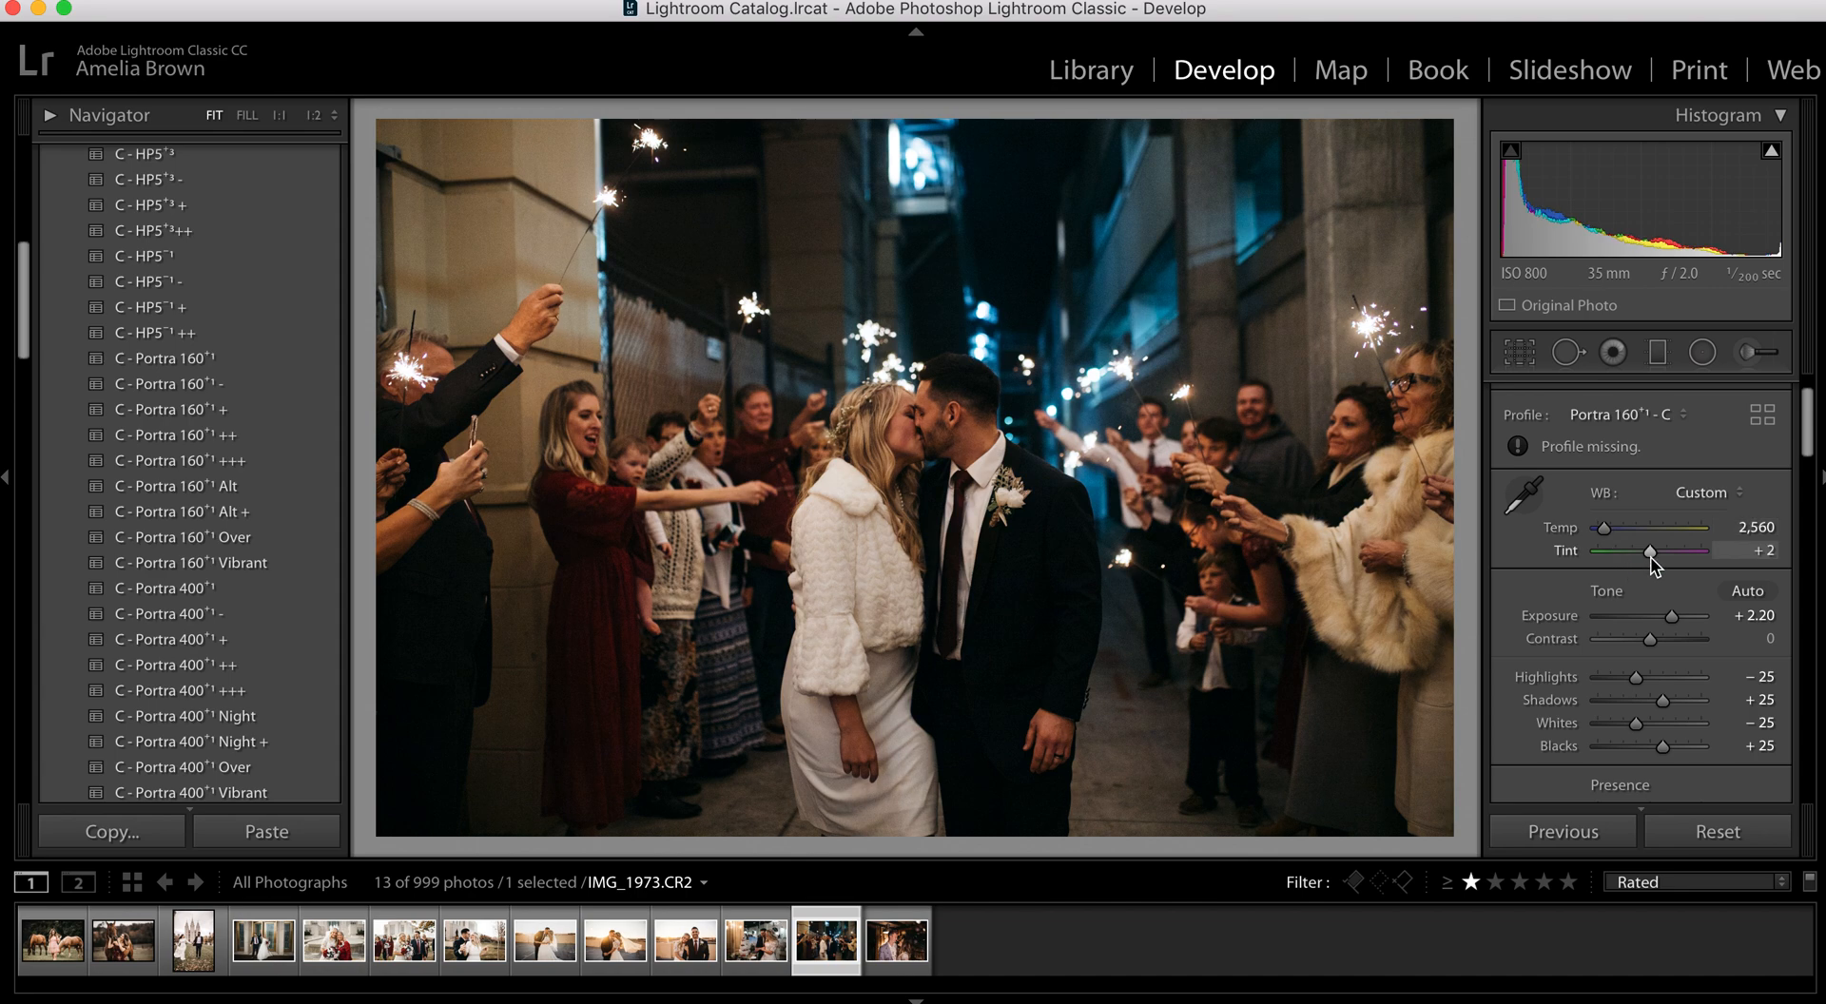
left_click_drag(1669, 618, 1671, 619)
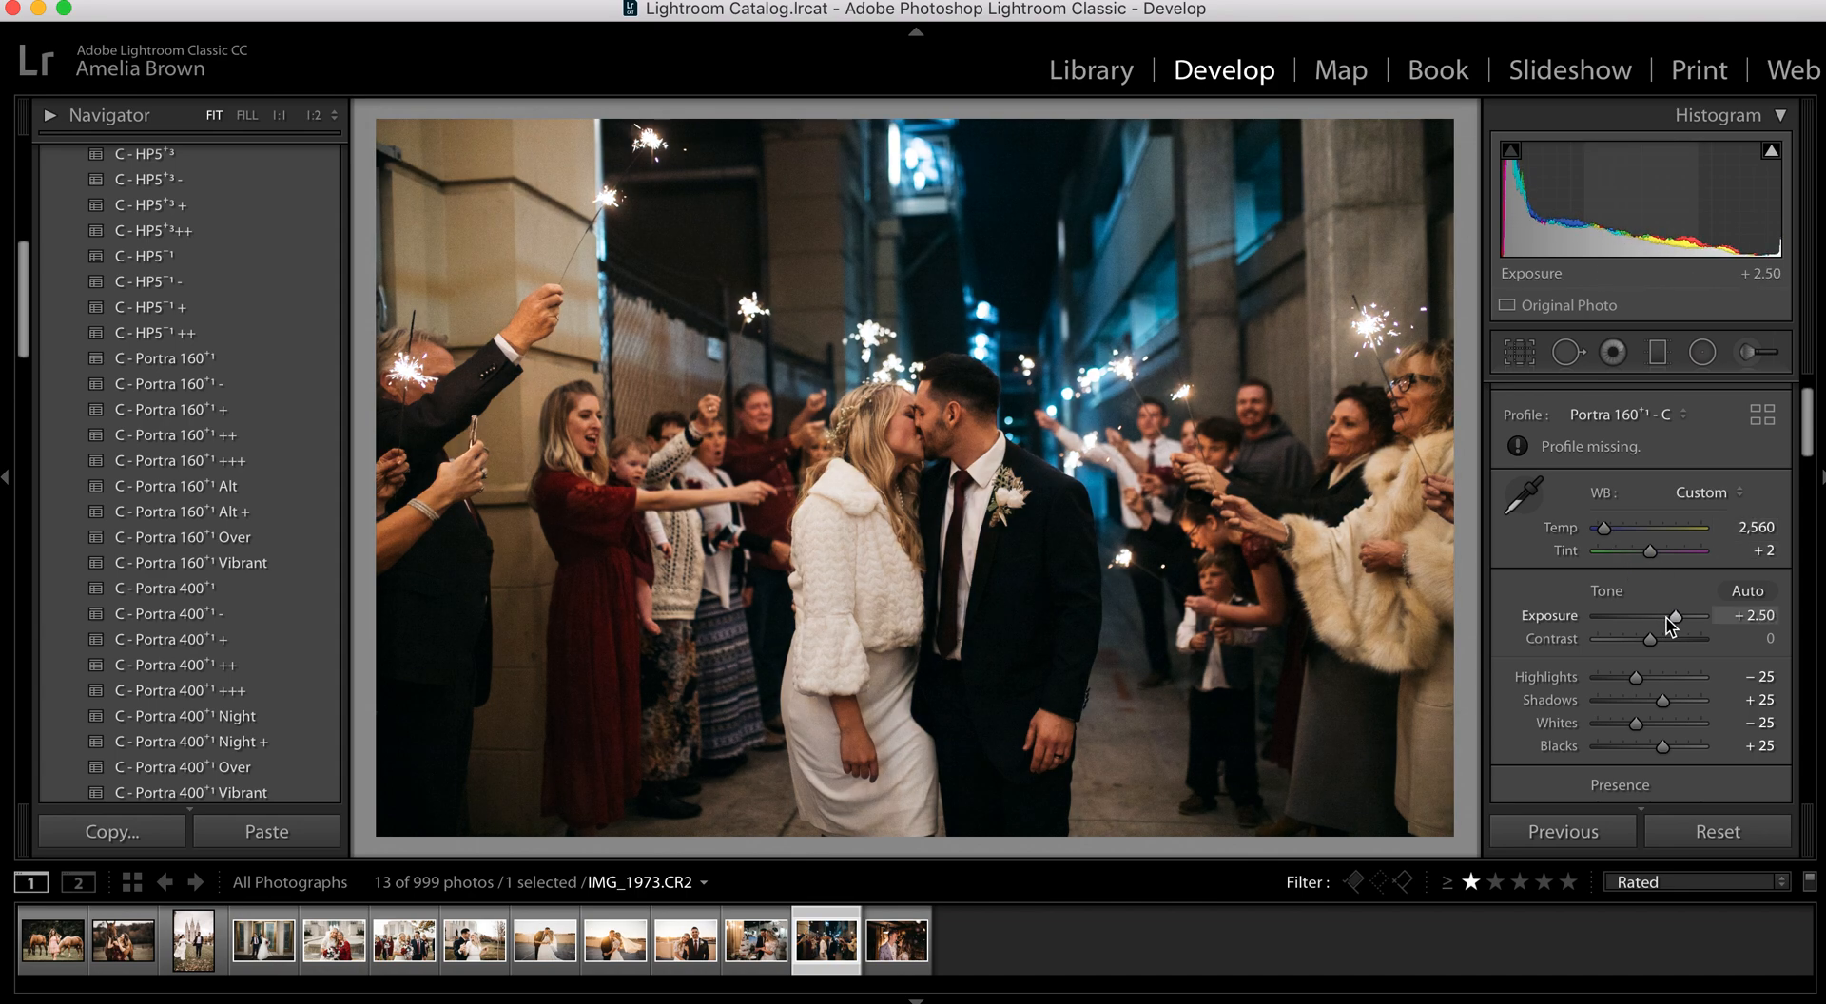
left_click_drag(1669, 623, 1675, 627)
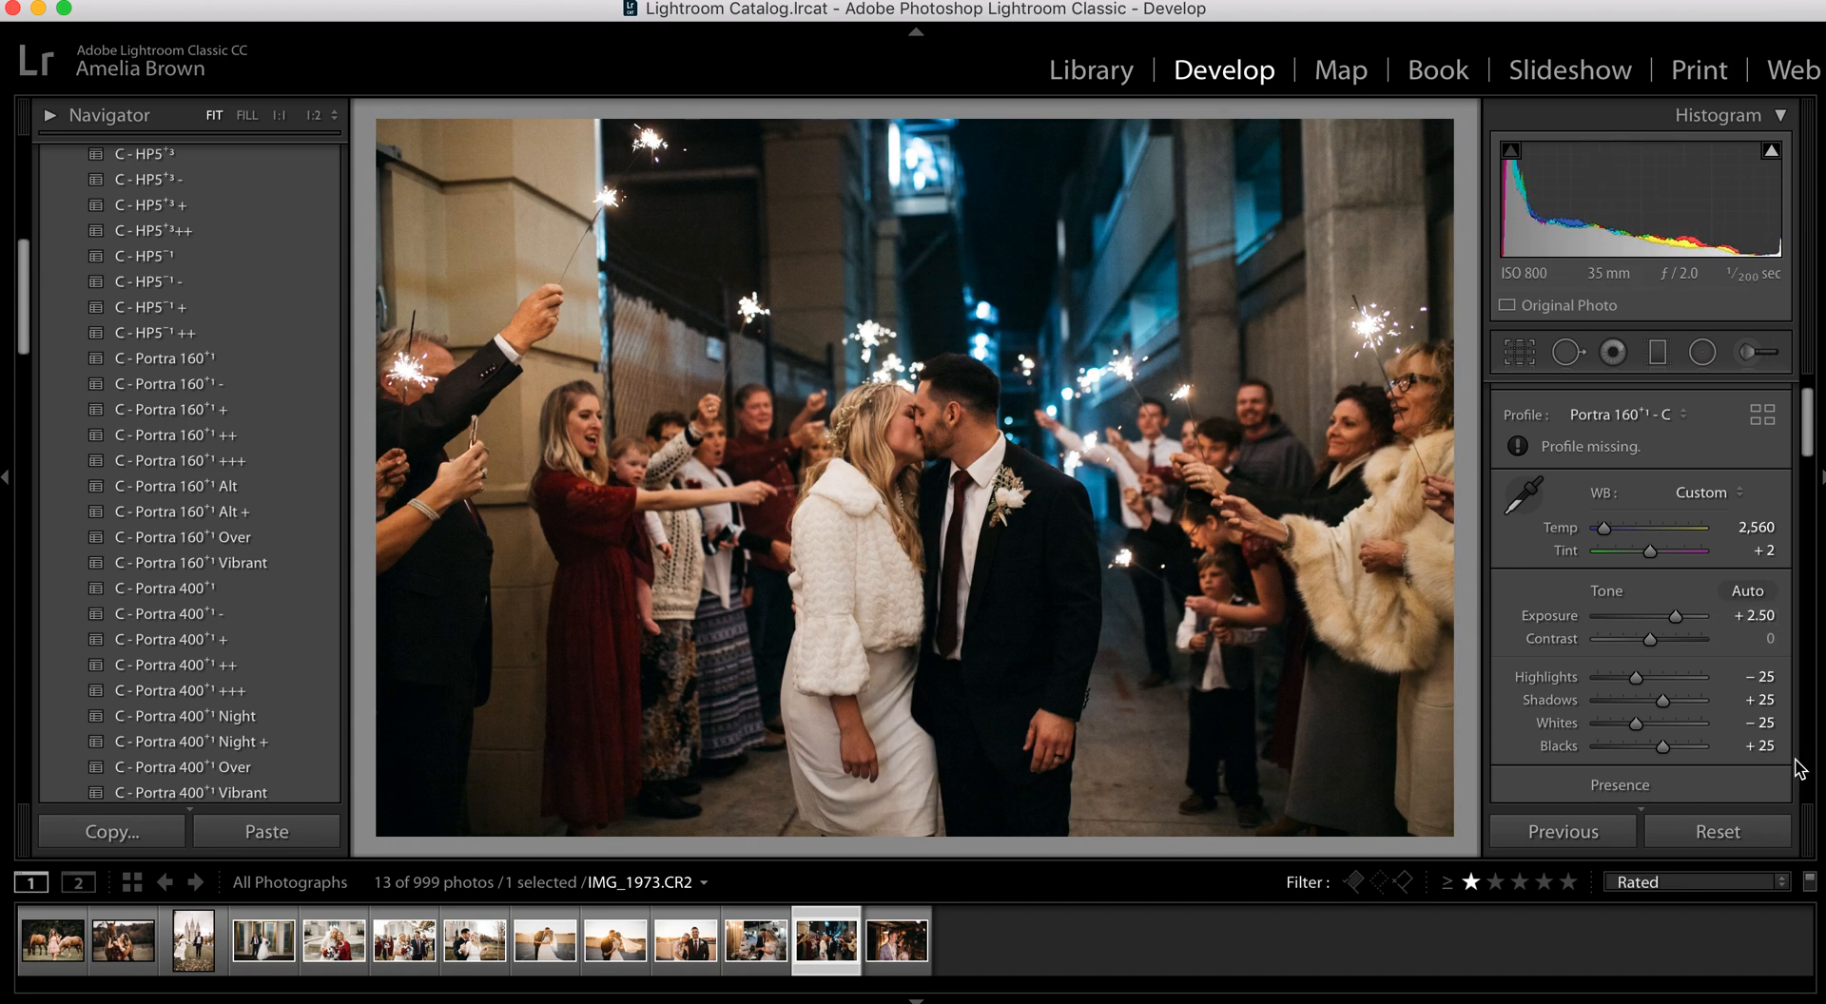
Reduce the sparkler kiss photo's color saturation, setting Blue to -76 and Yellow to -89
scroll(1645, 645, "down", 15)
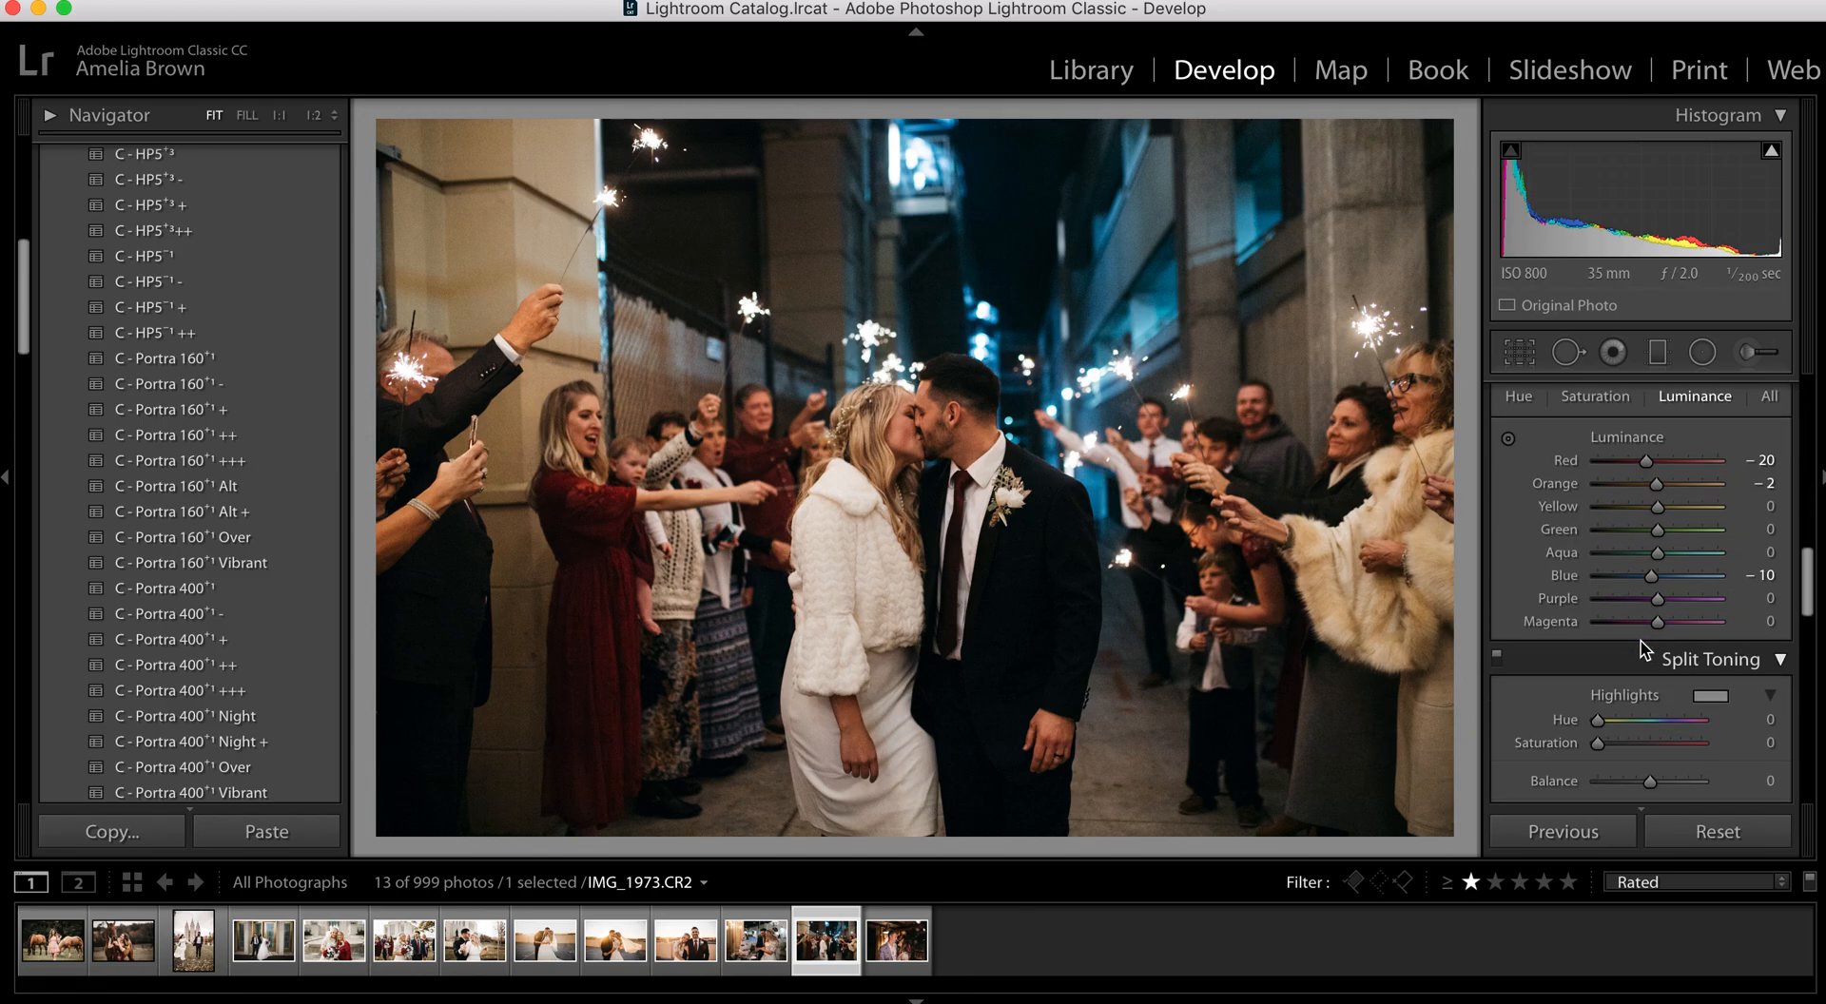
left_click(1598, 393)
left_click_drag(1654, 576, 1599, 583)
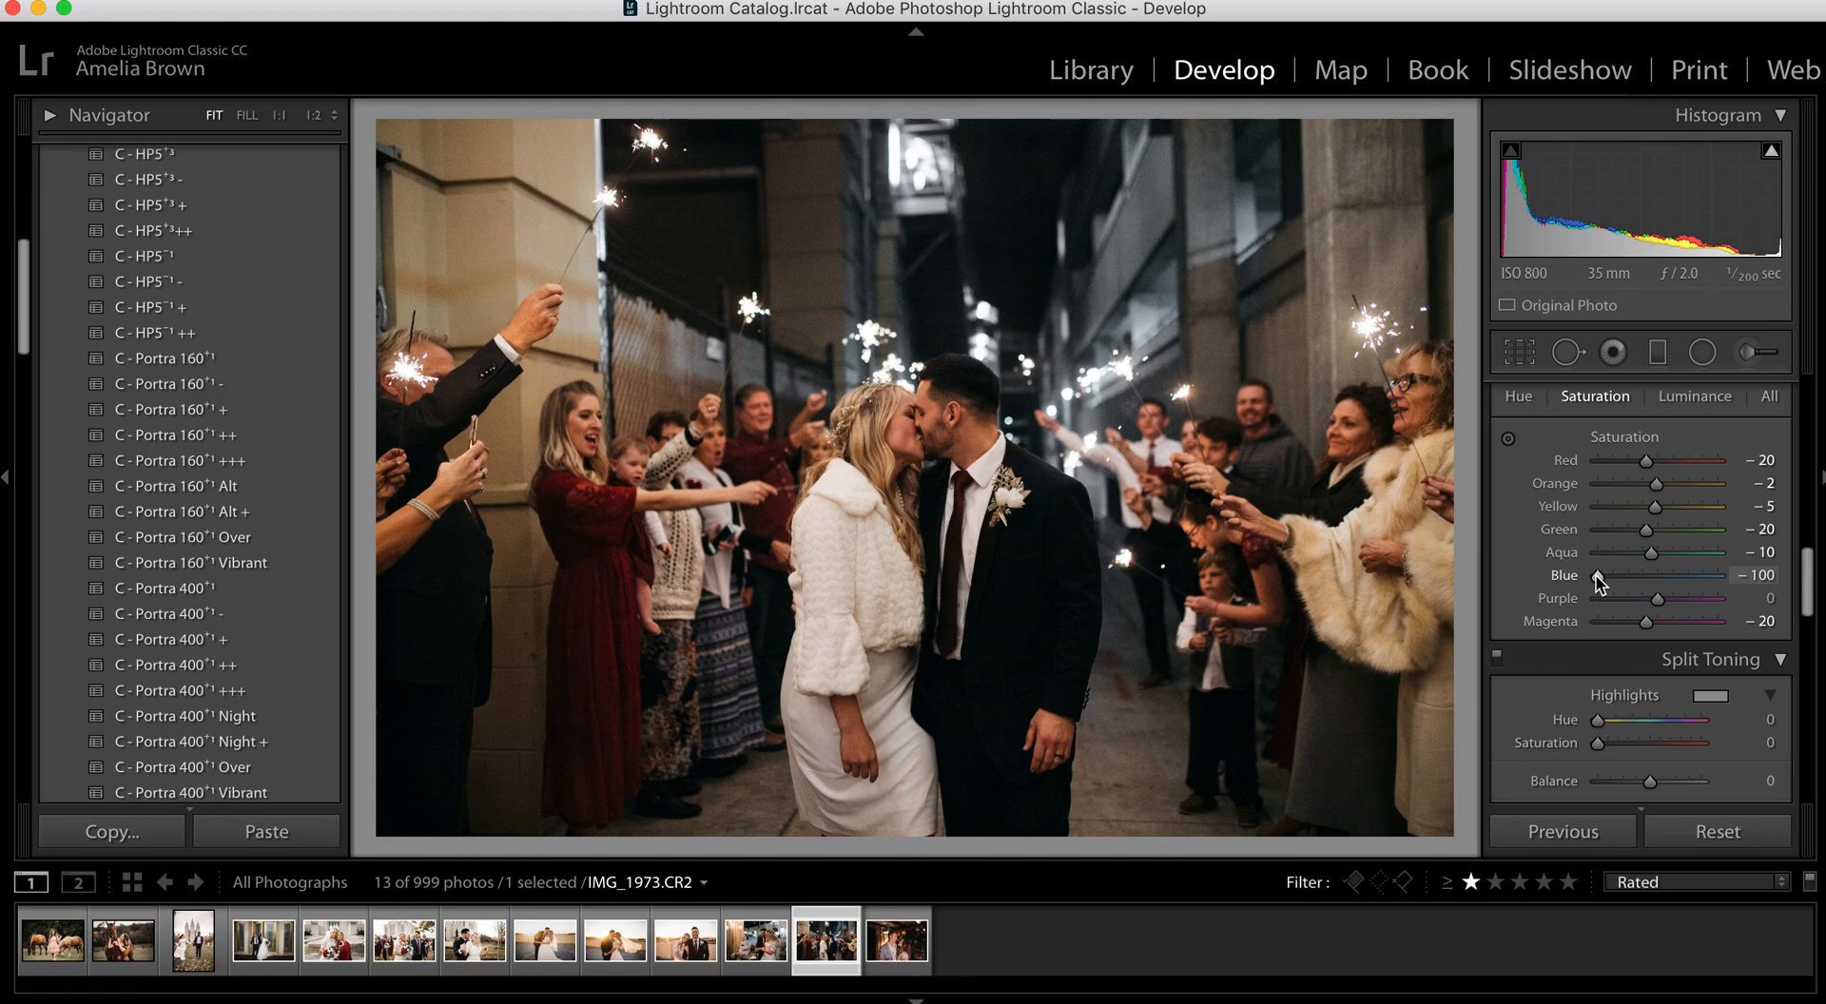
left_click_drag(1655, 508, 1606, 513)
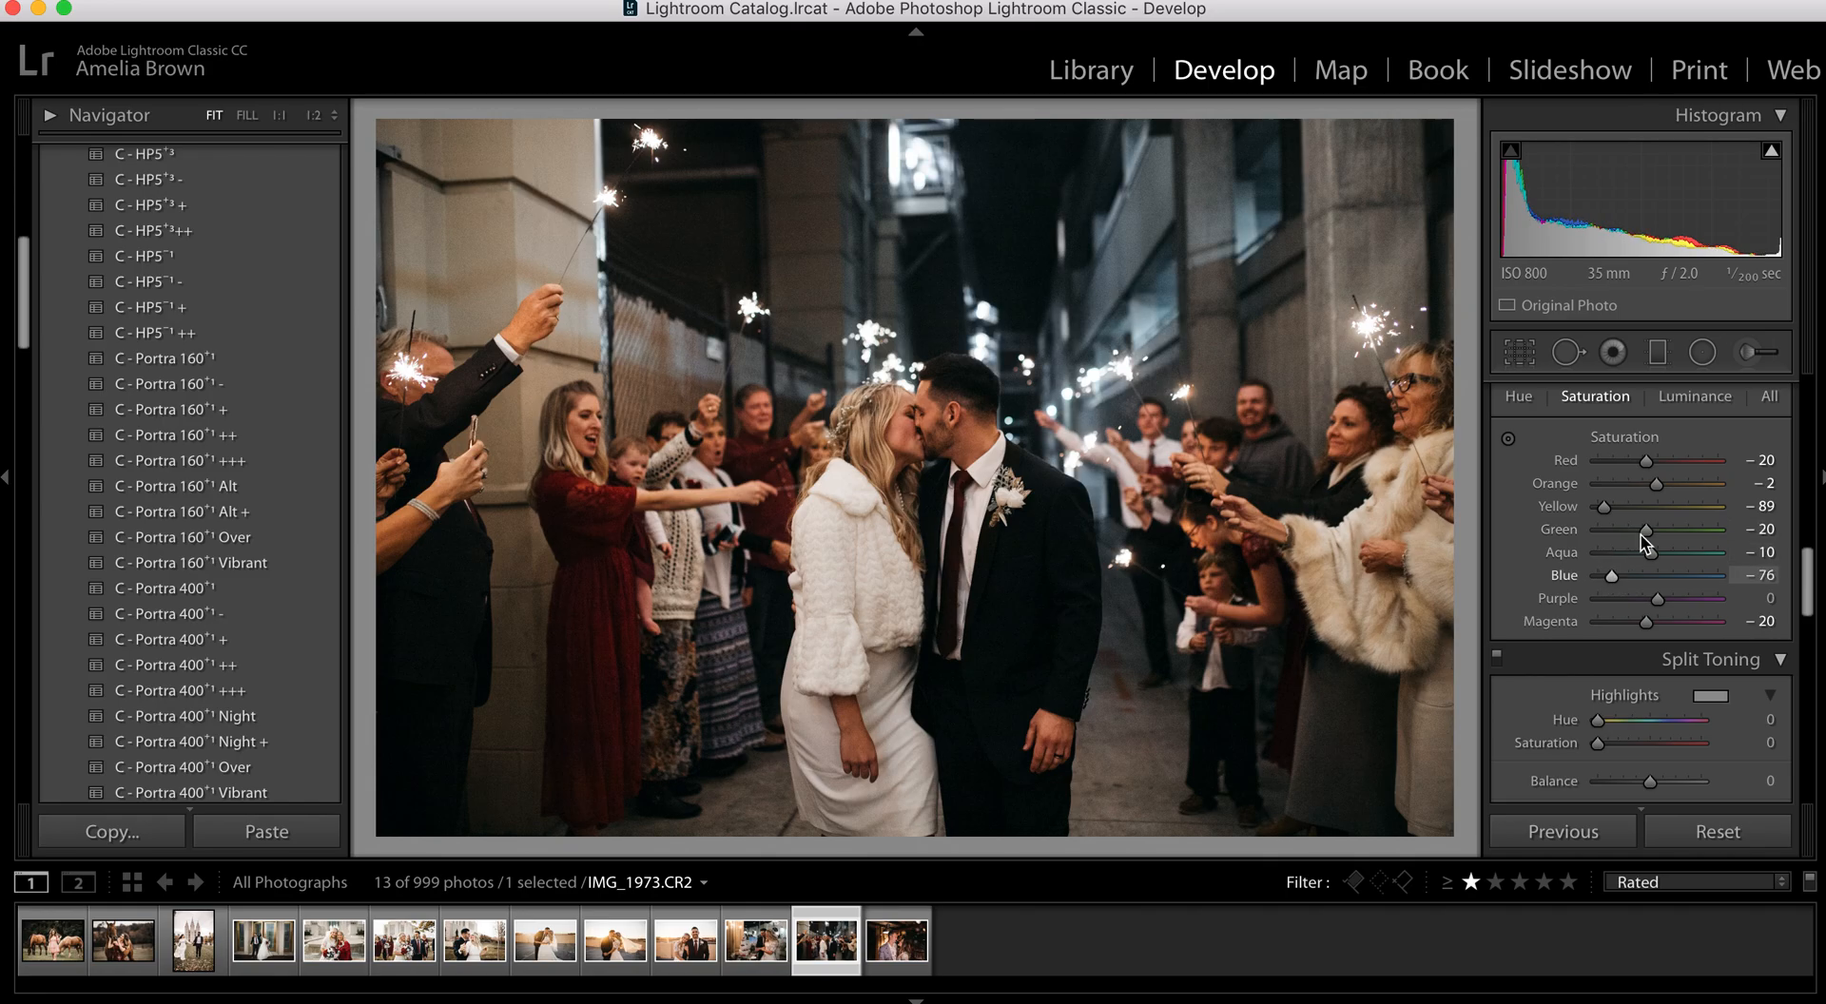
Set the sparkler kiss photo's Temp to 2,654 and compare the result with the unedited version
scroll(1640, 561, "up", 10)
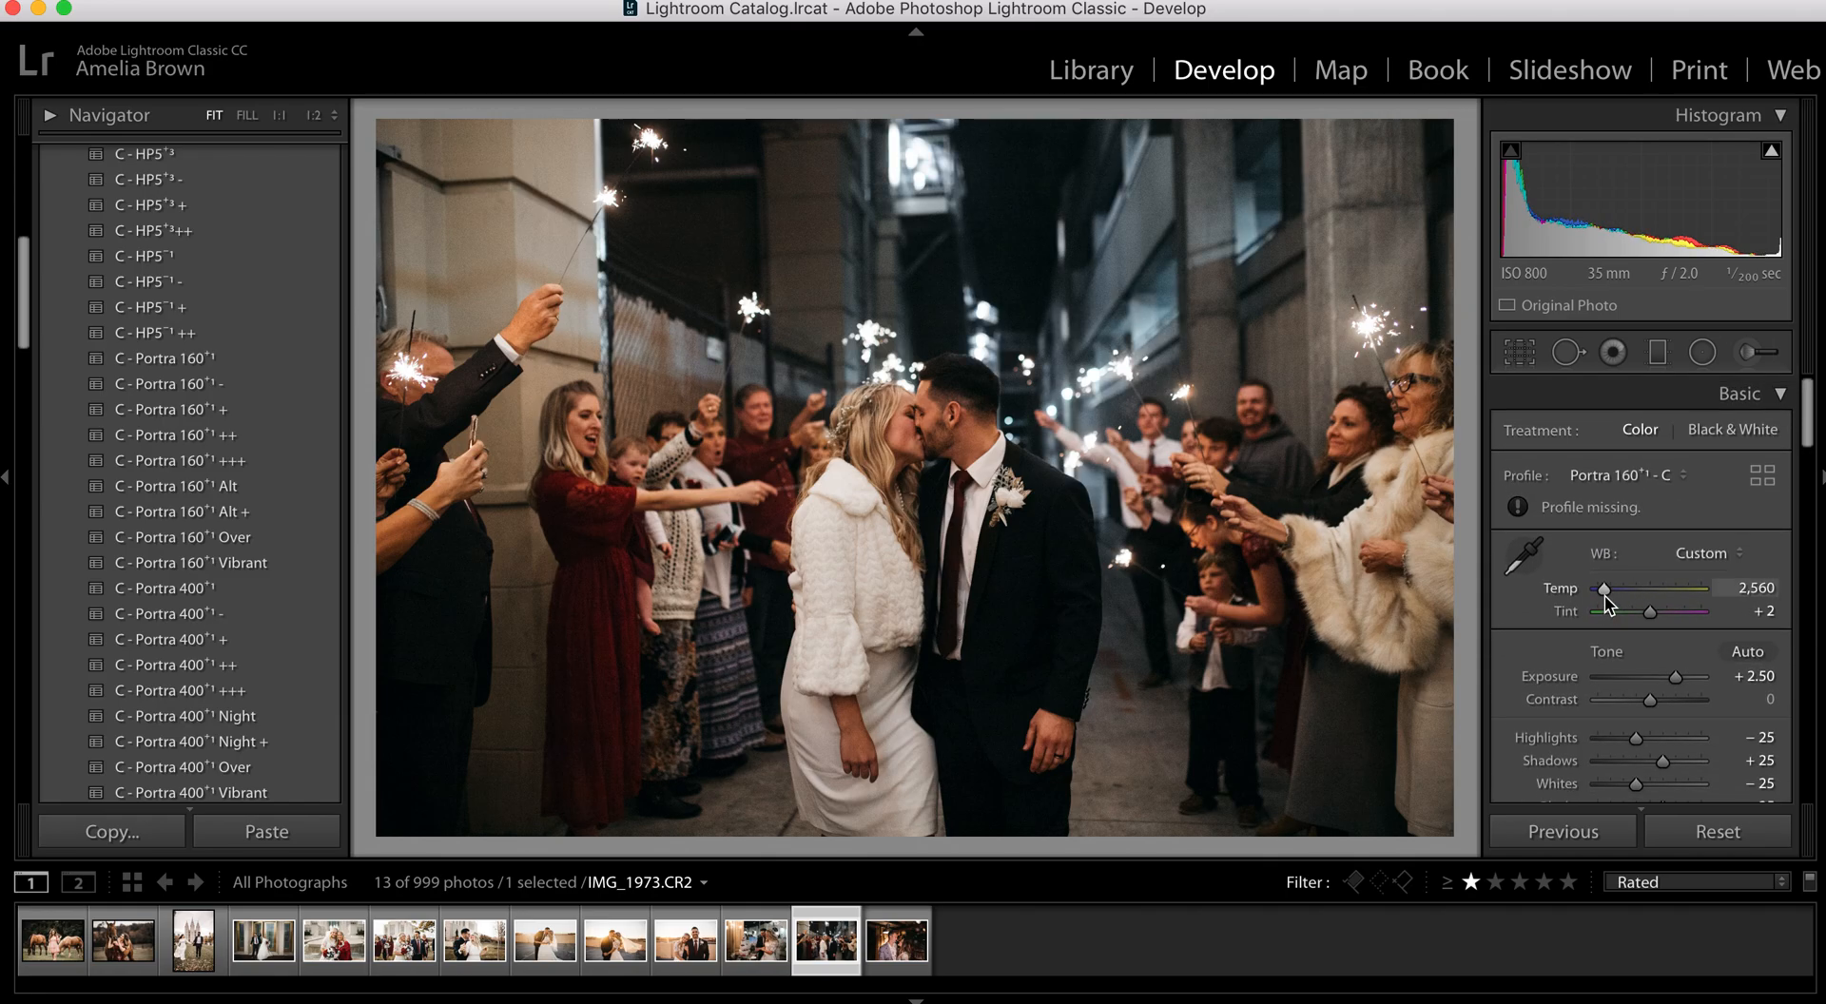
left_click_drag(1605, 596, 1603, 596)
key("backslash")
key("backslash")
left_click_drag(1599, 588, 1603, 591)
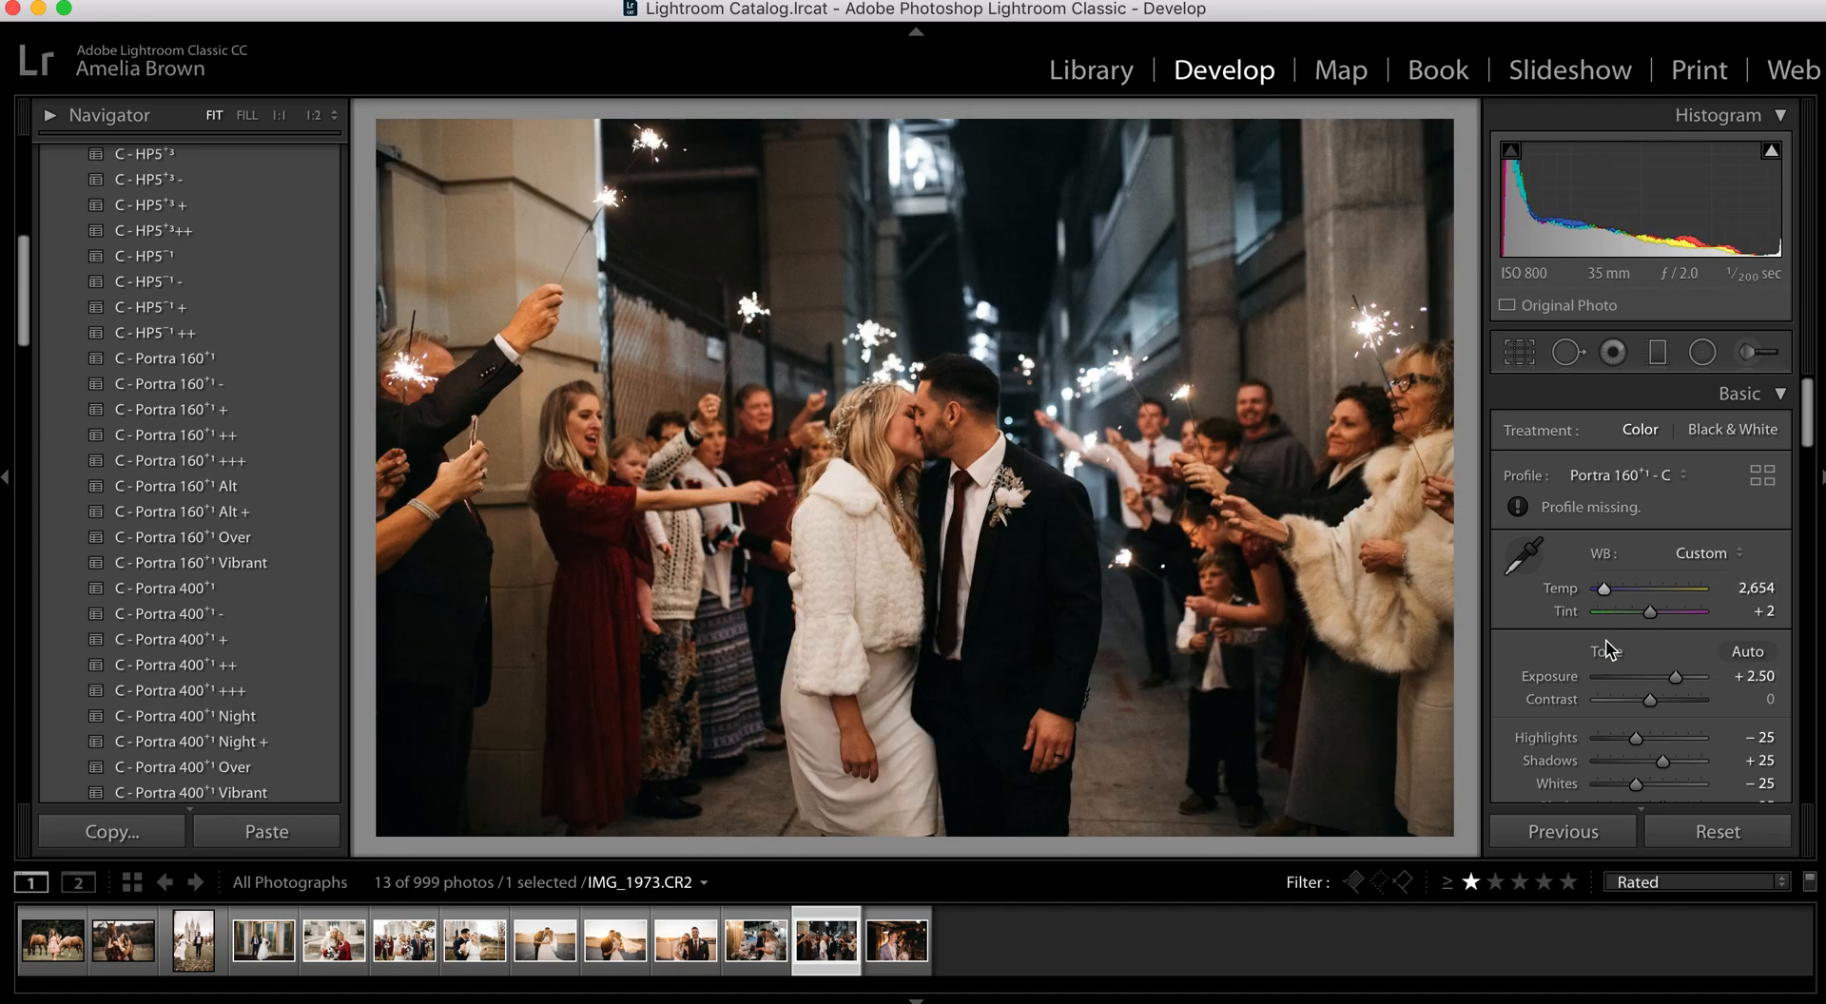
key("backslash")
key("backslash")
key("backslash")
key("backslash")
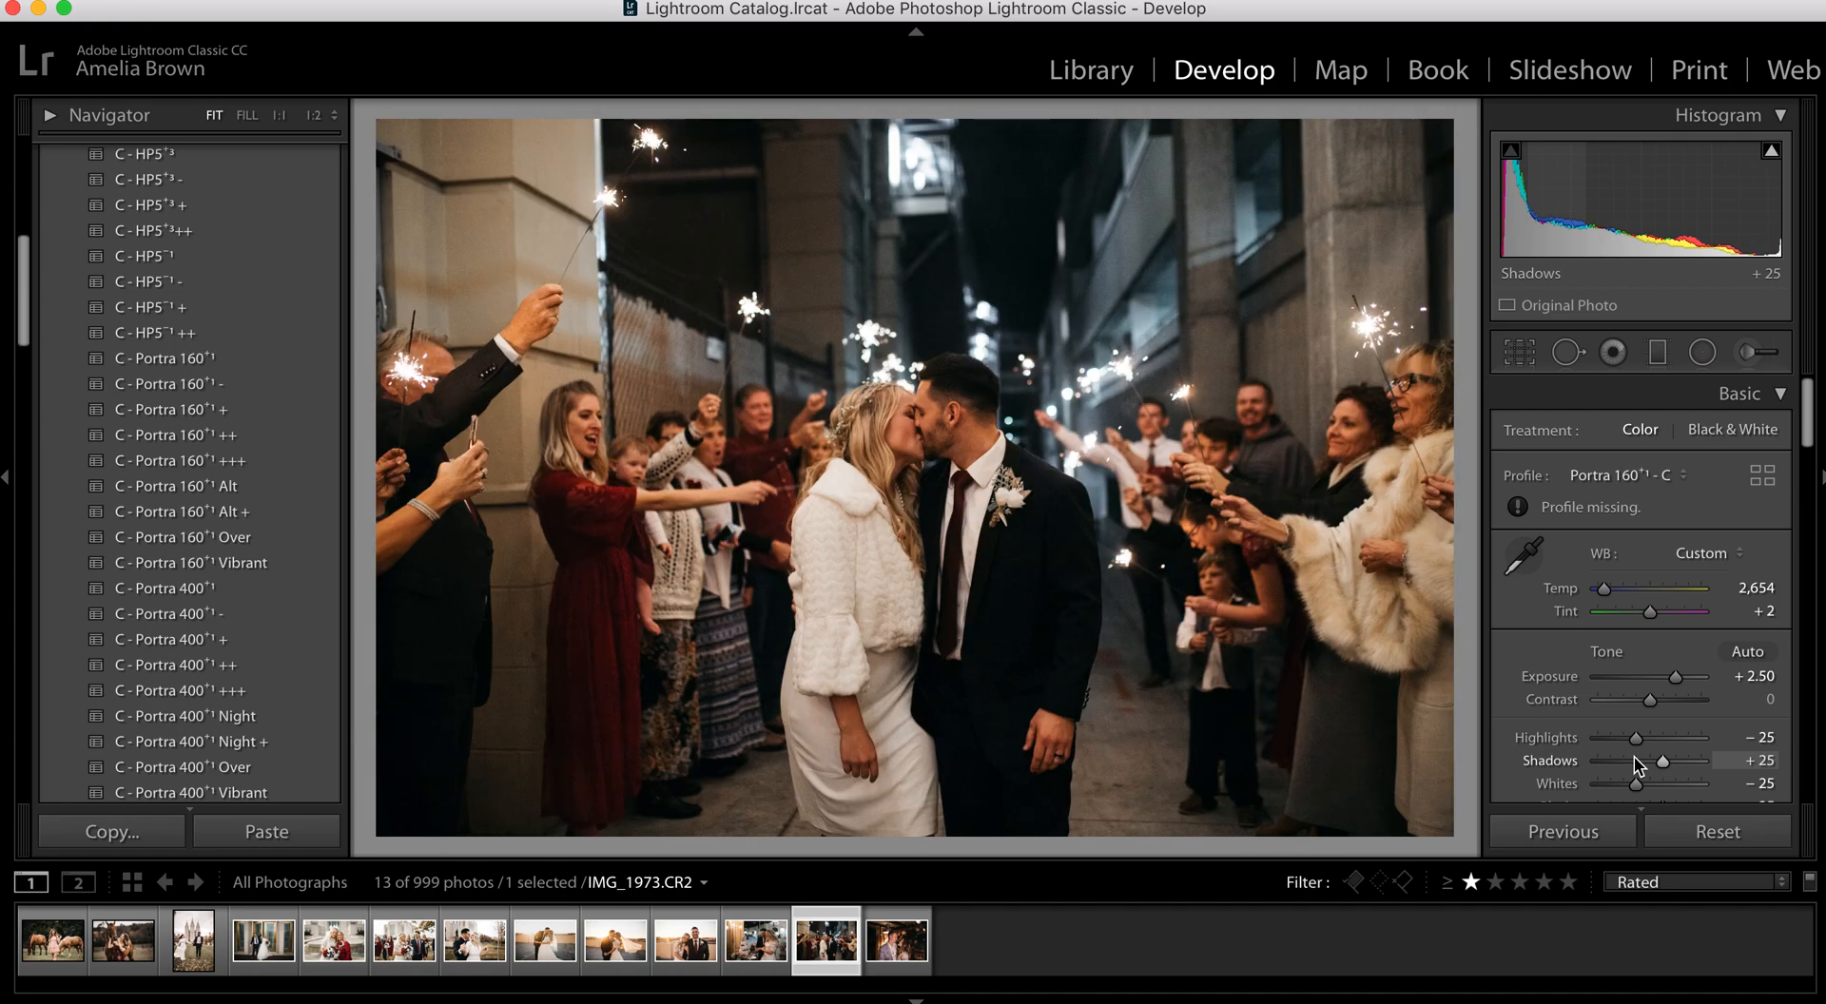
key("backslash")
key("backslash")
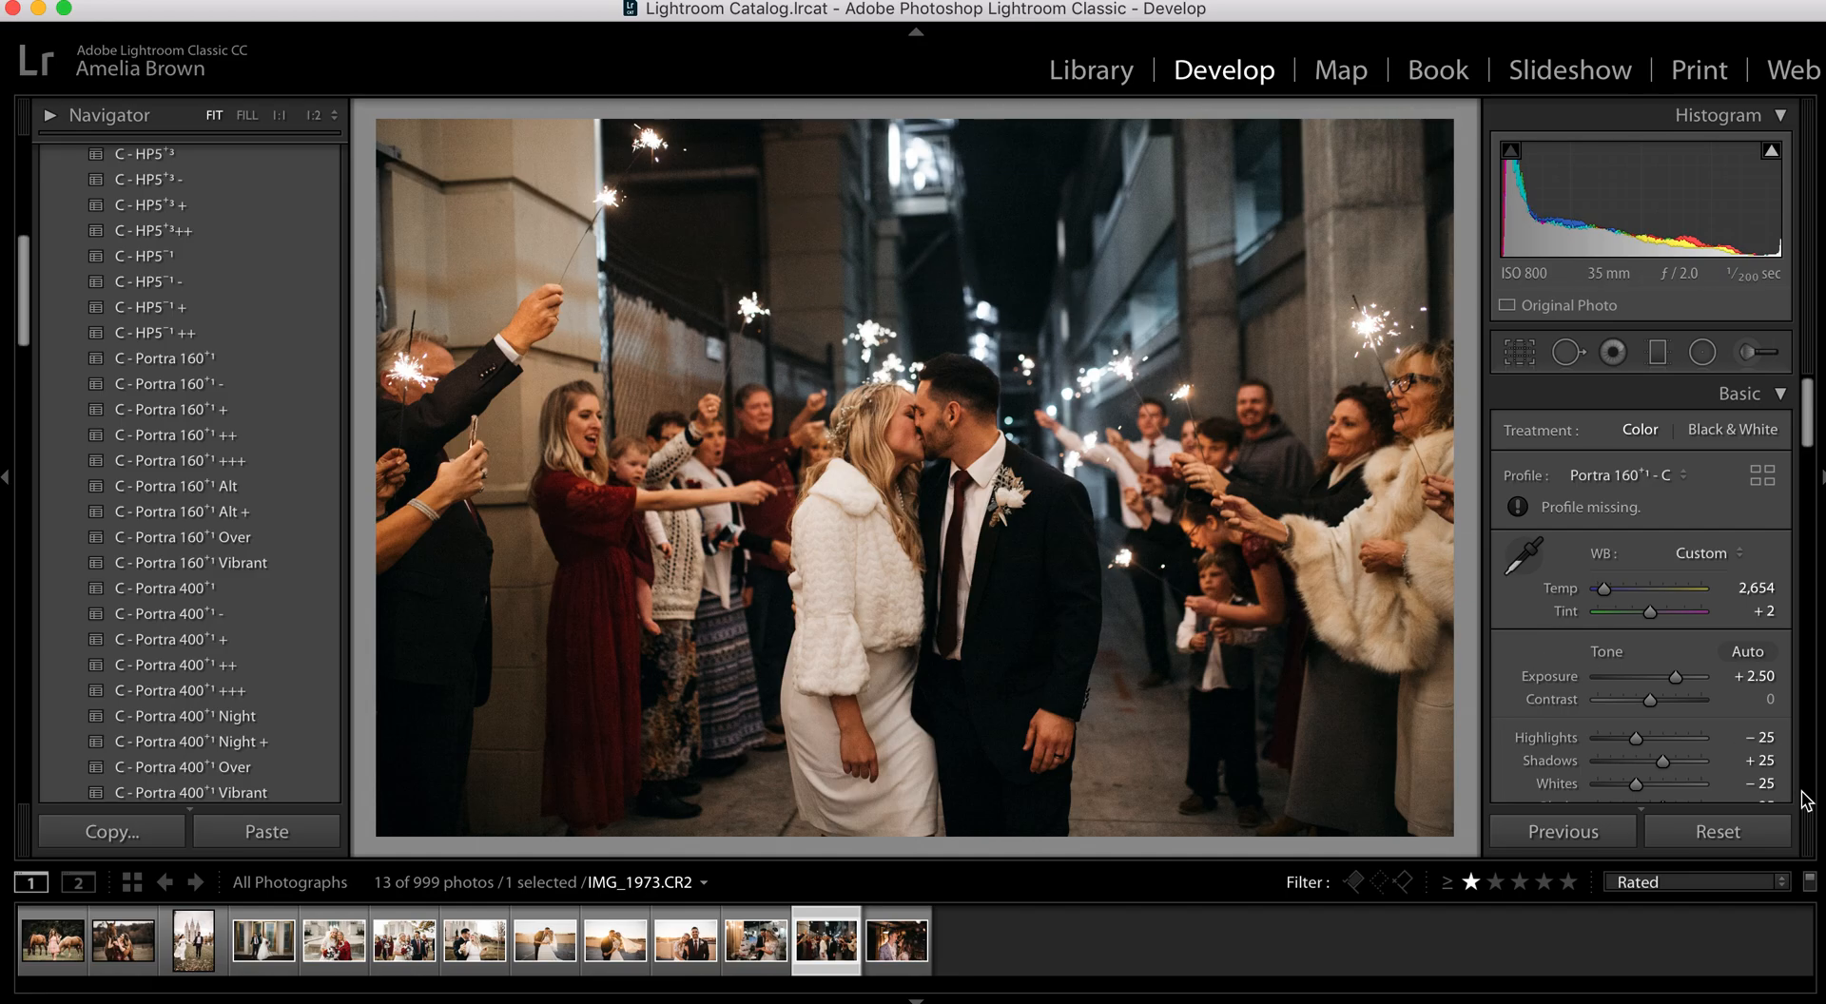
Add a post-crop vignette to the sparkler kiss photo with Amount -11 and Midpoint 15
scroll(1621, 681, "down", 10)
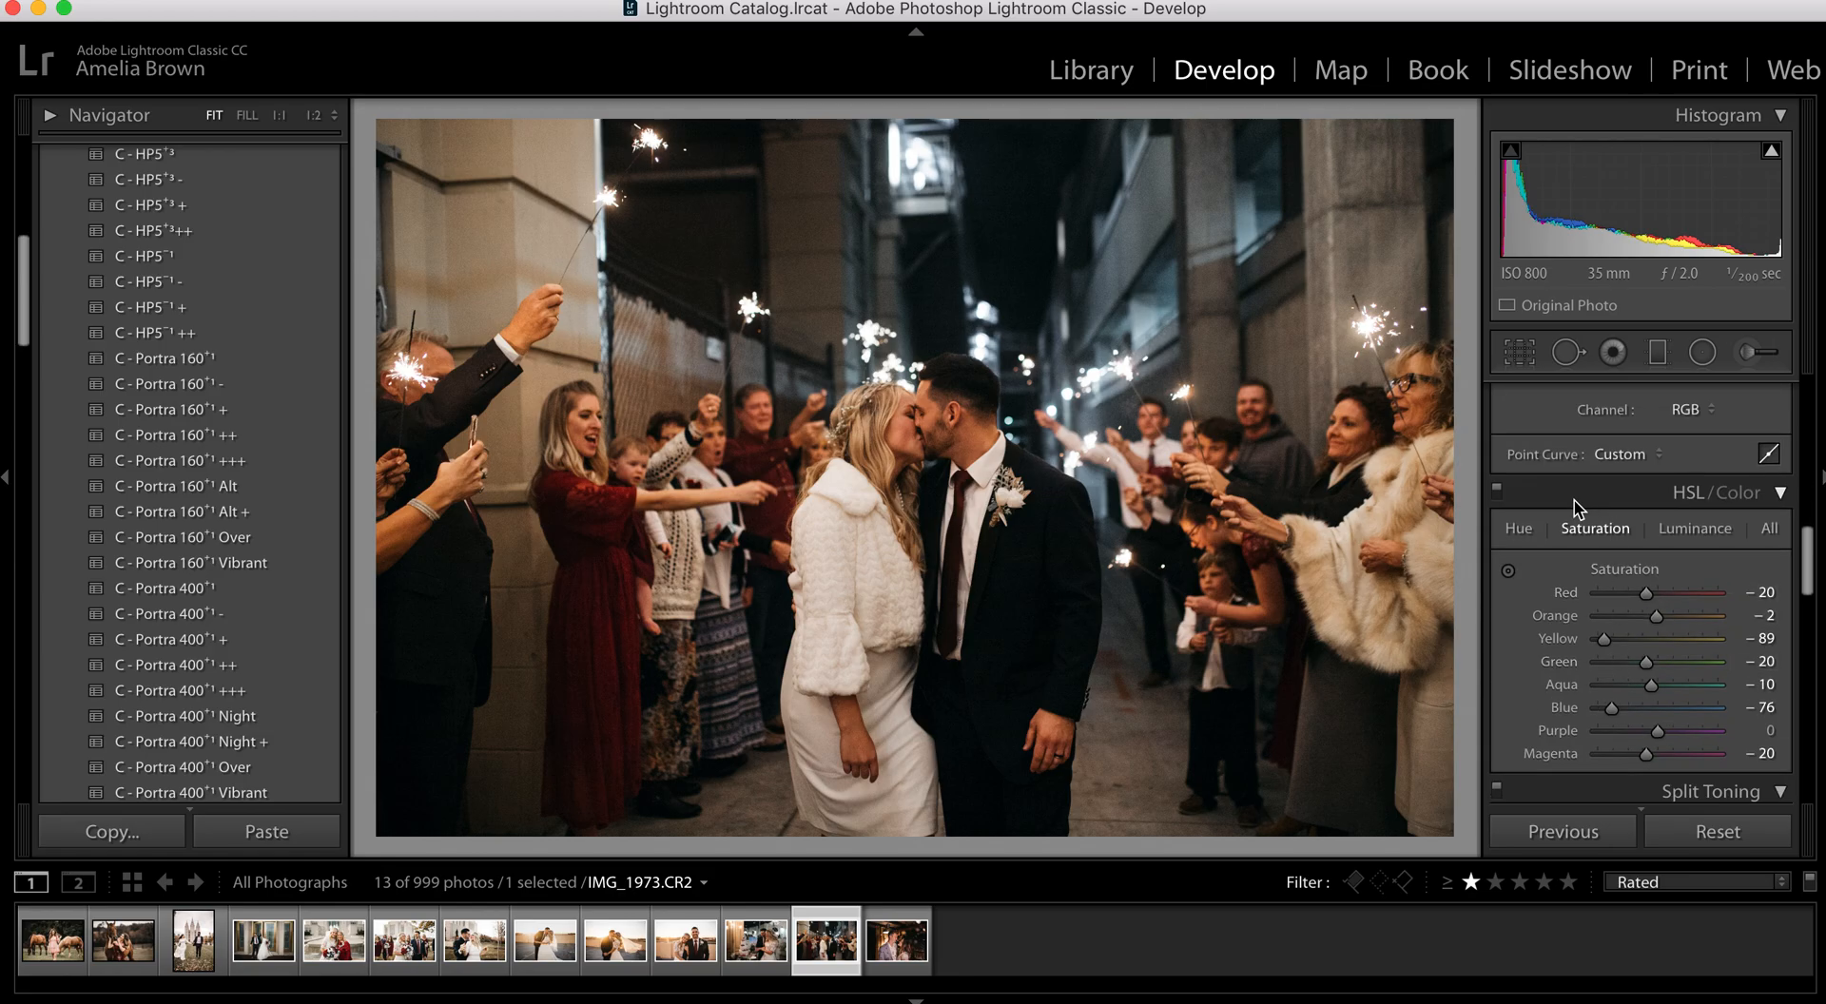
scroll(1598, 557, "down", 5)
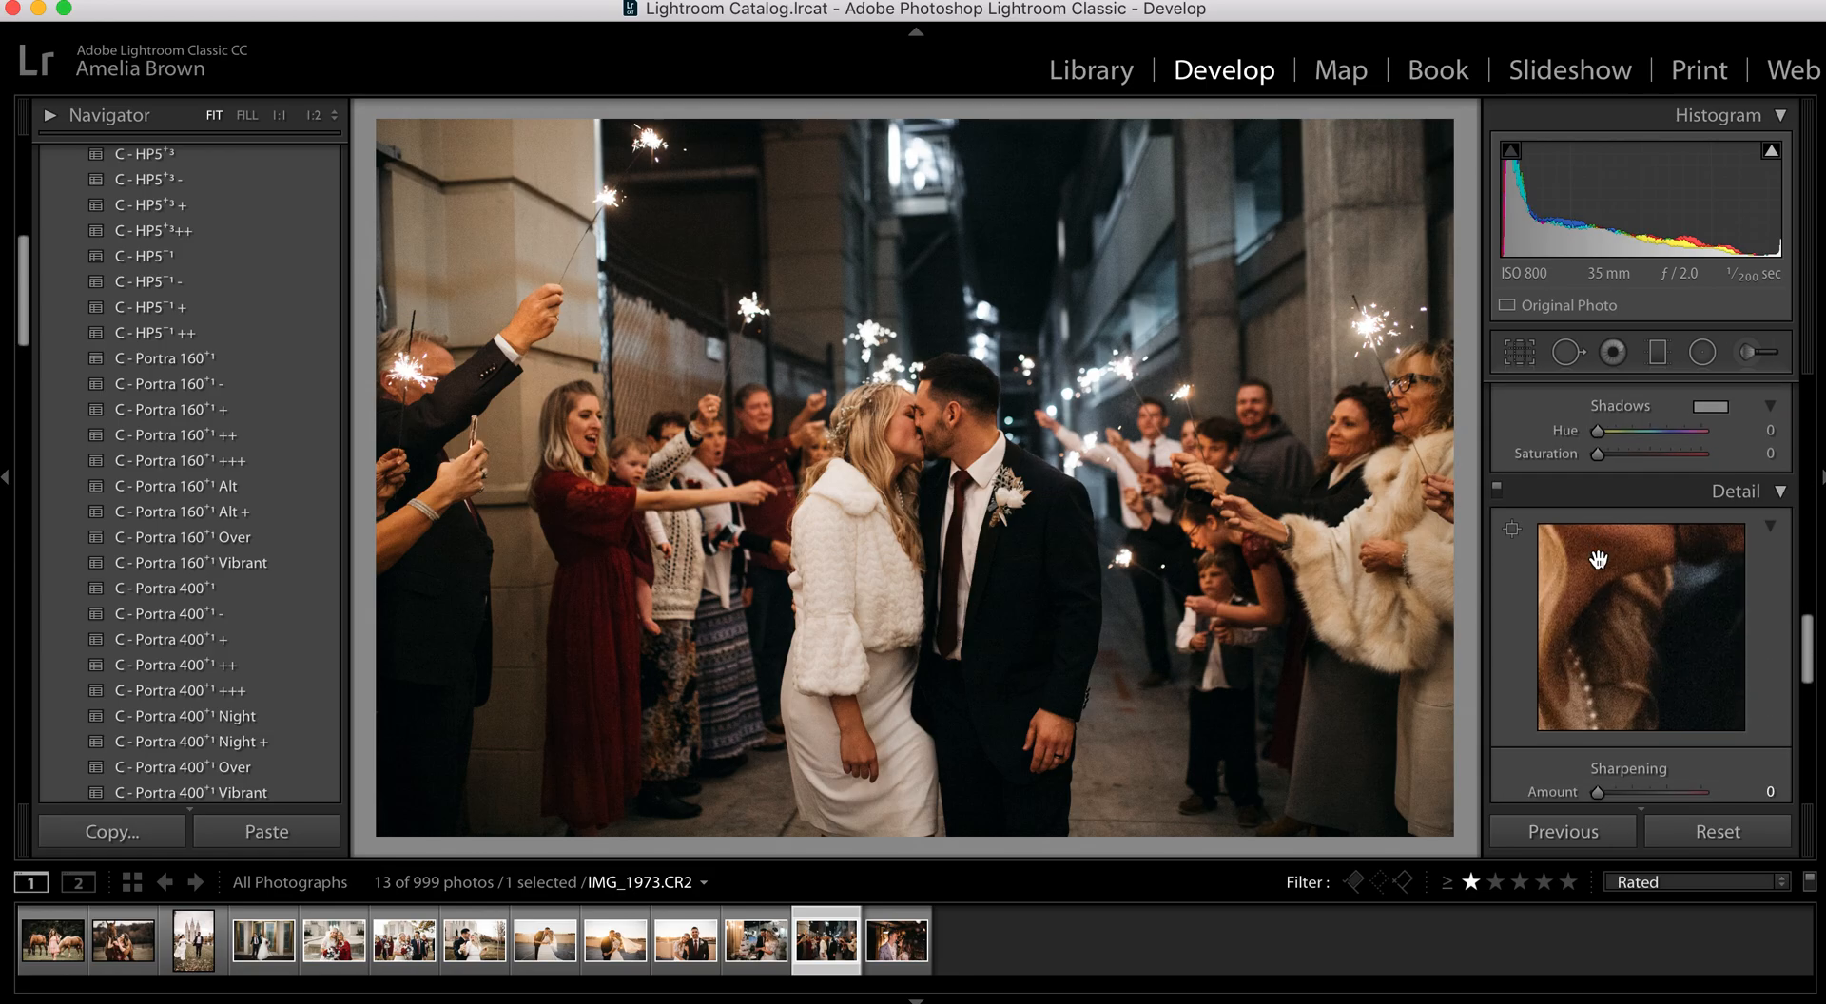
scroll(1598, 559, "down", 4)
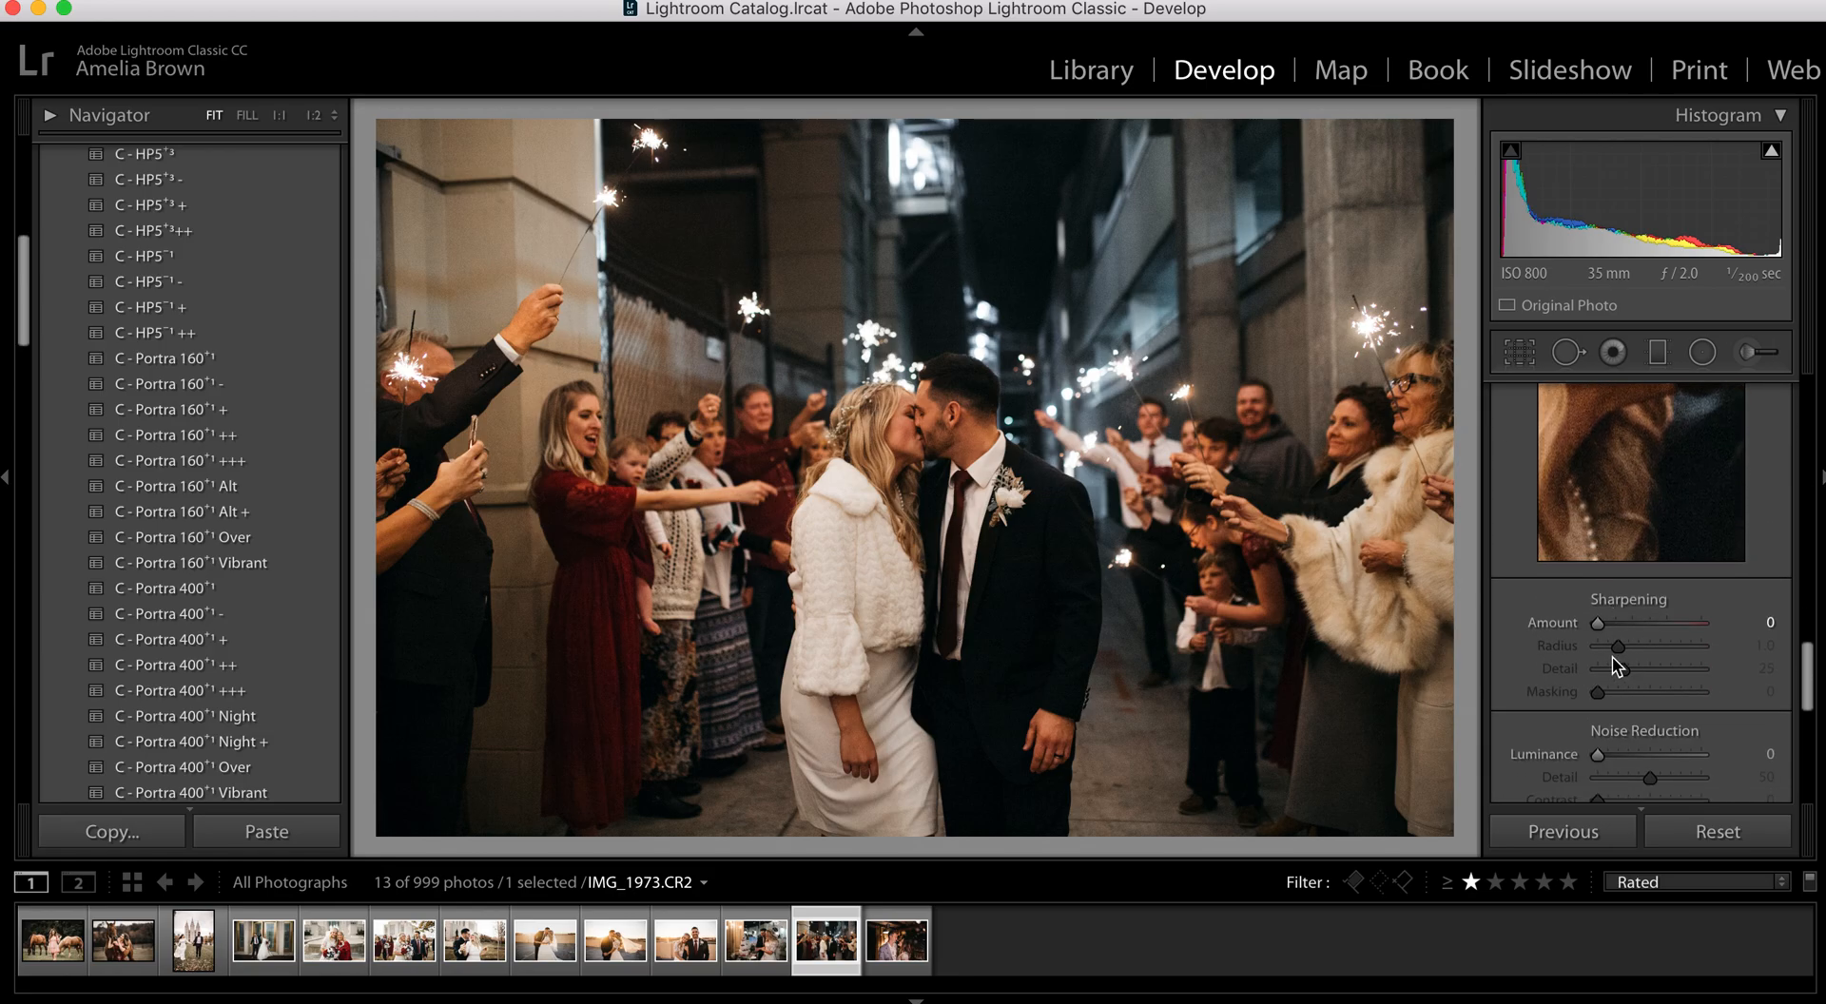
scroll(1611, 656, "down", 3)
scroll(1650, 656, "down", 6)
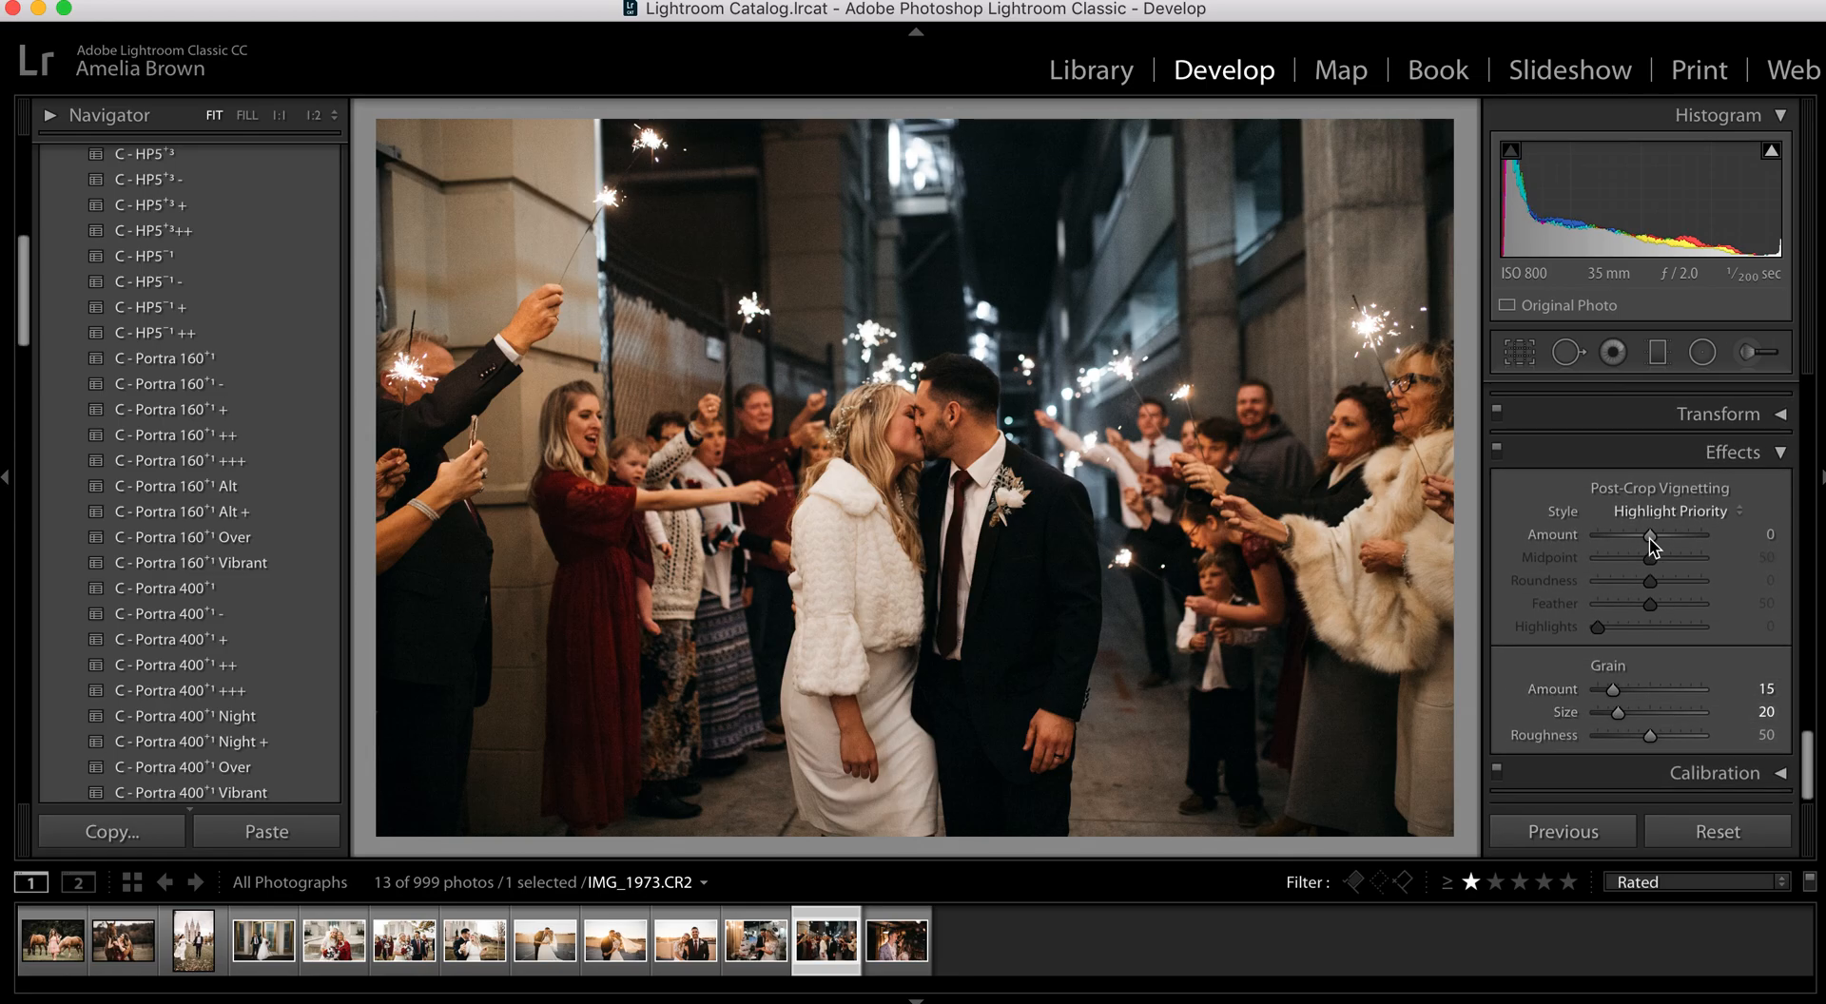
left_click_drag(1648, 533, 1617, 599)
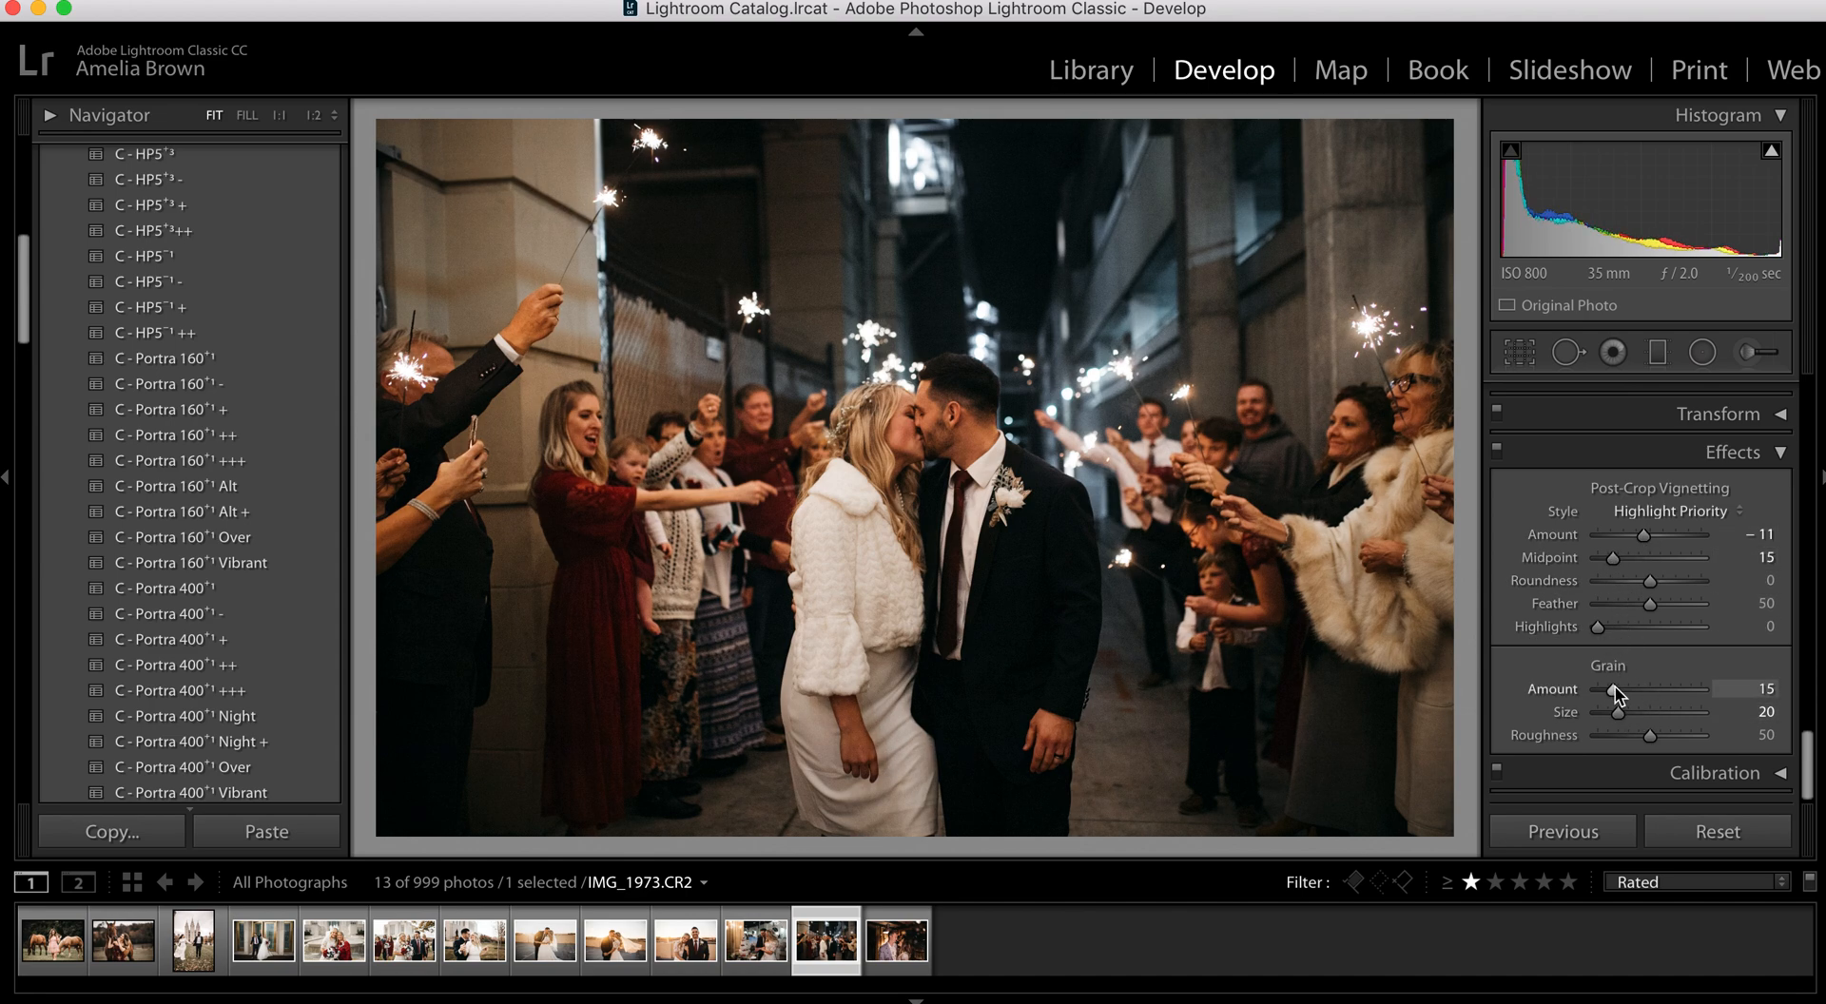
Split-tone the shadows with Hue 26 and Saturation 4, and try Highlights Hue 20 and Saturation 2 before lowering the highlight toning again
scroll(1691, 628, "up", 6)
scroll(1690, 628, "up", 5)
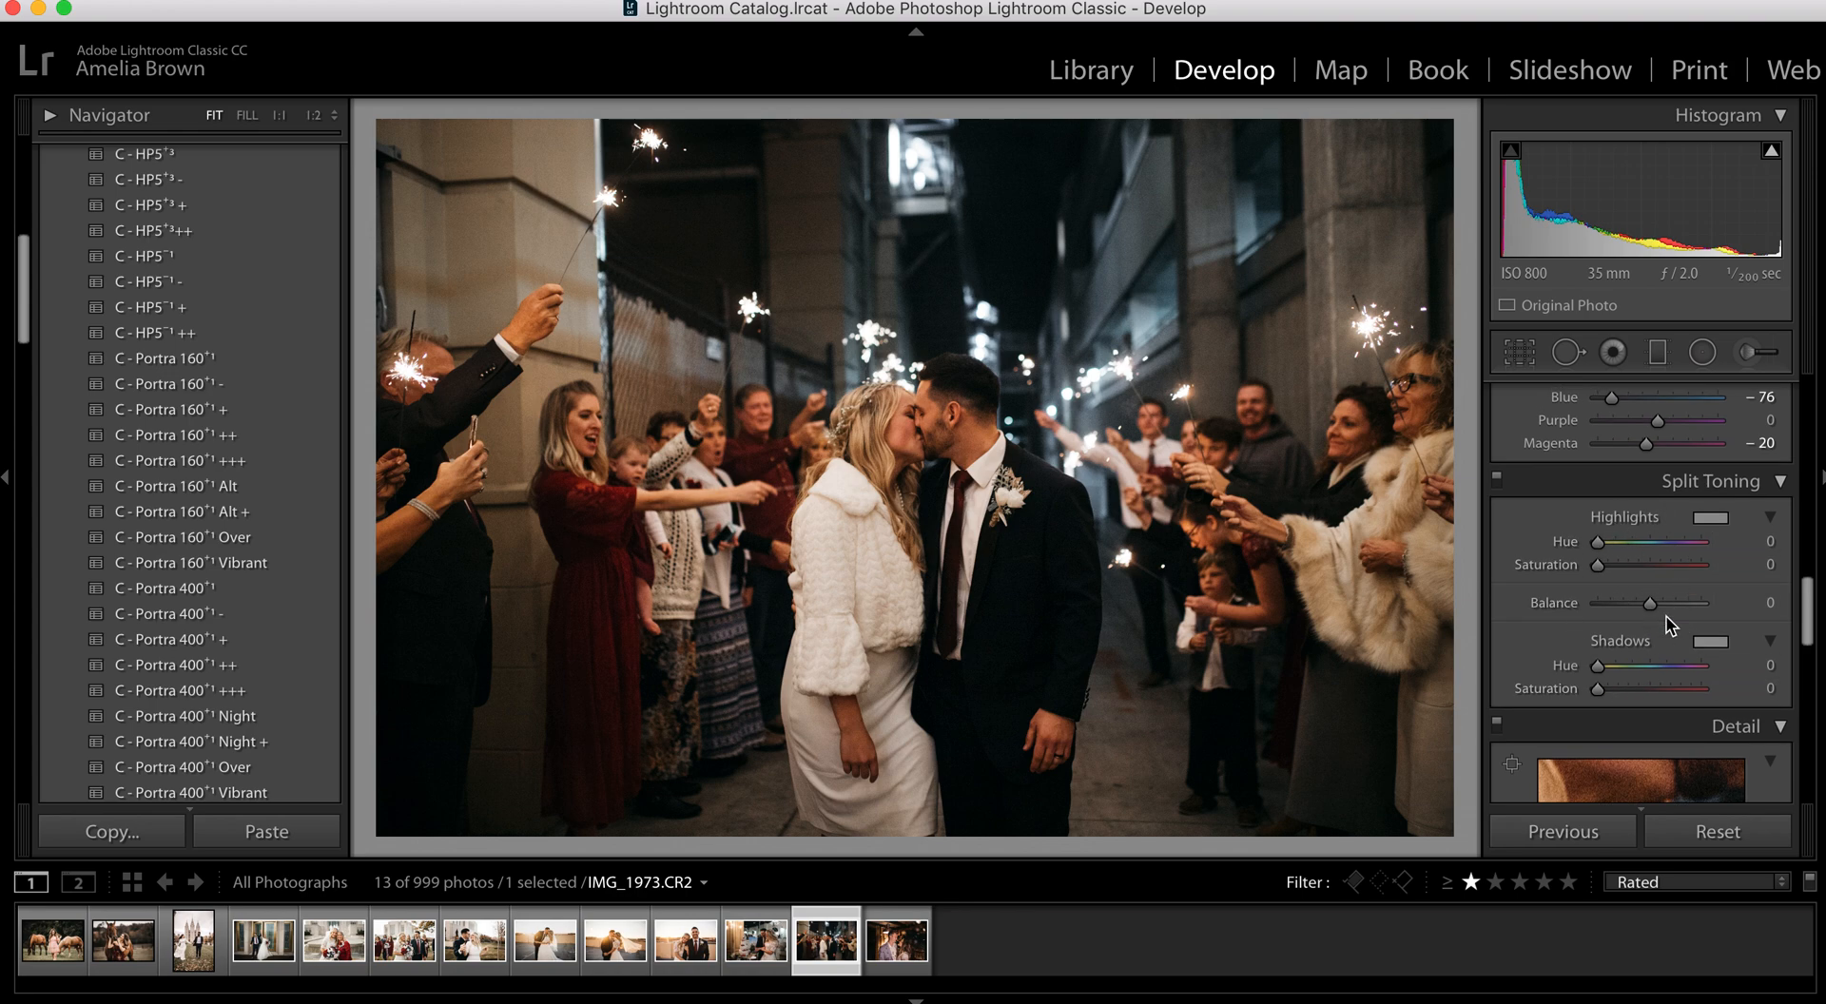
left_click_drag(1594, 543, 1604, 545)
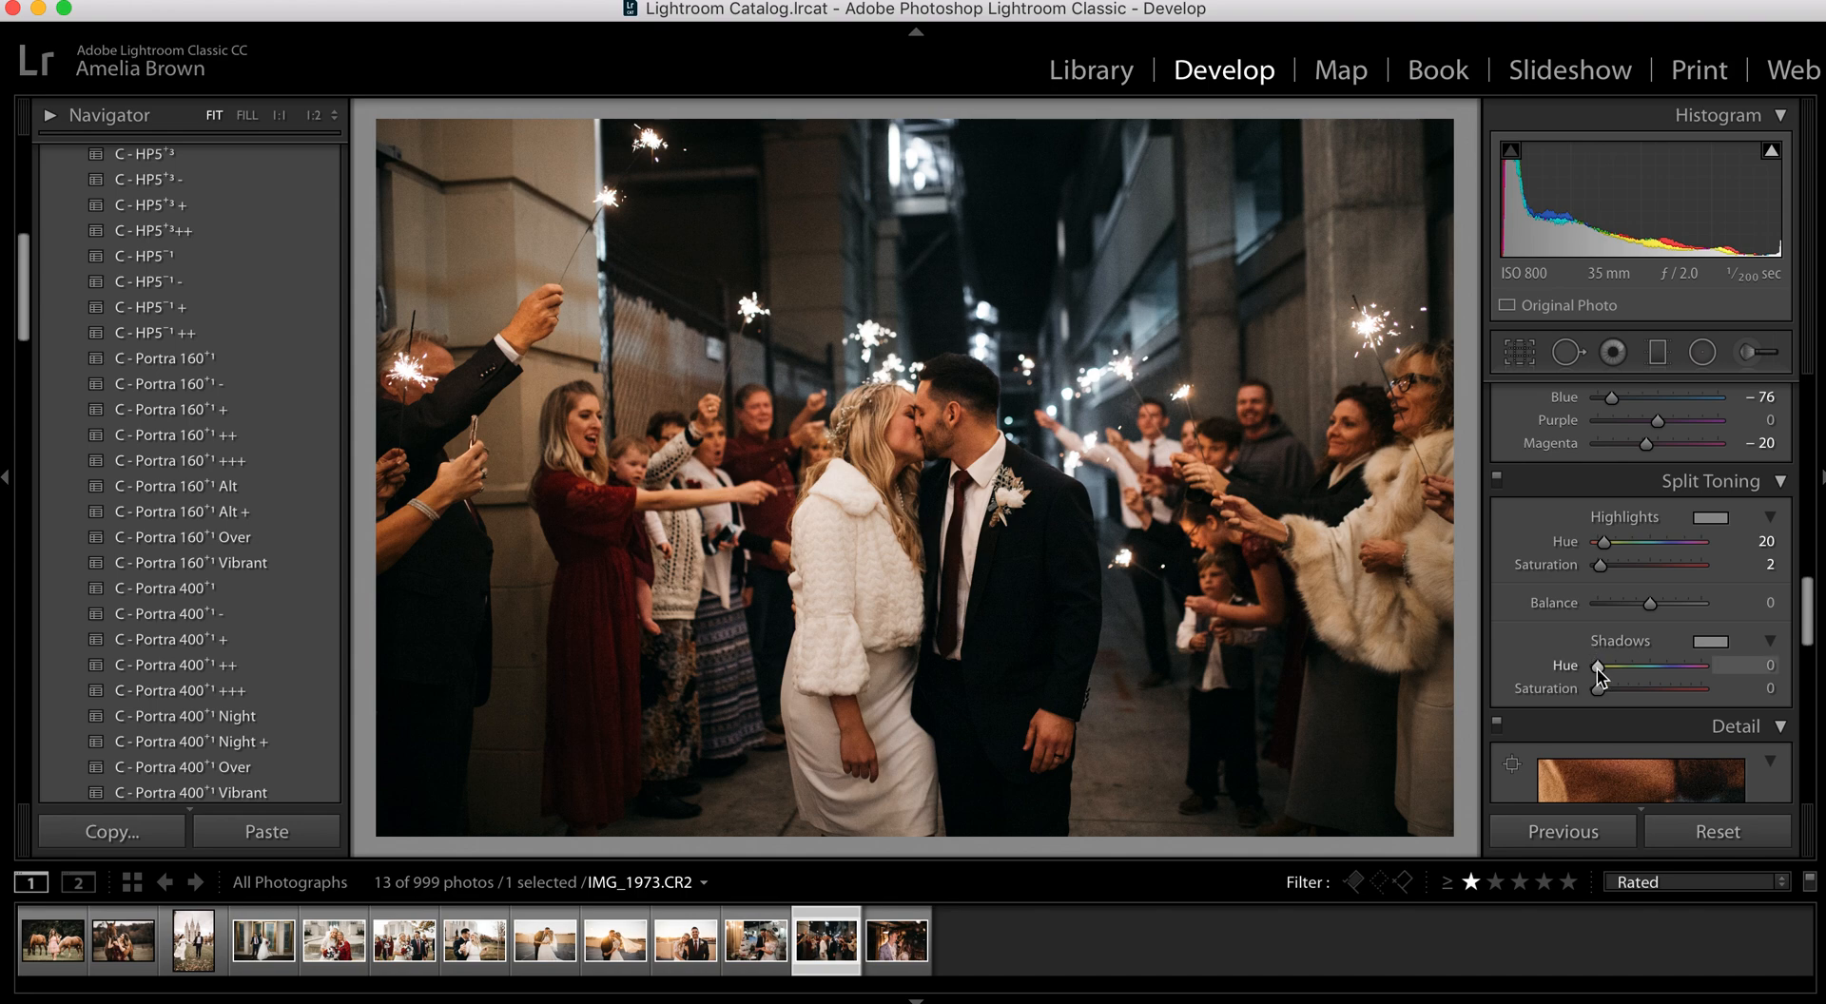
left_click_drag(1597, 666, 1605, 696)
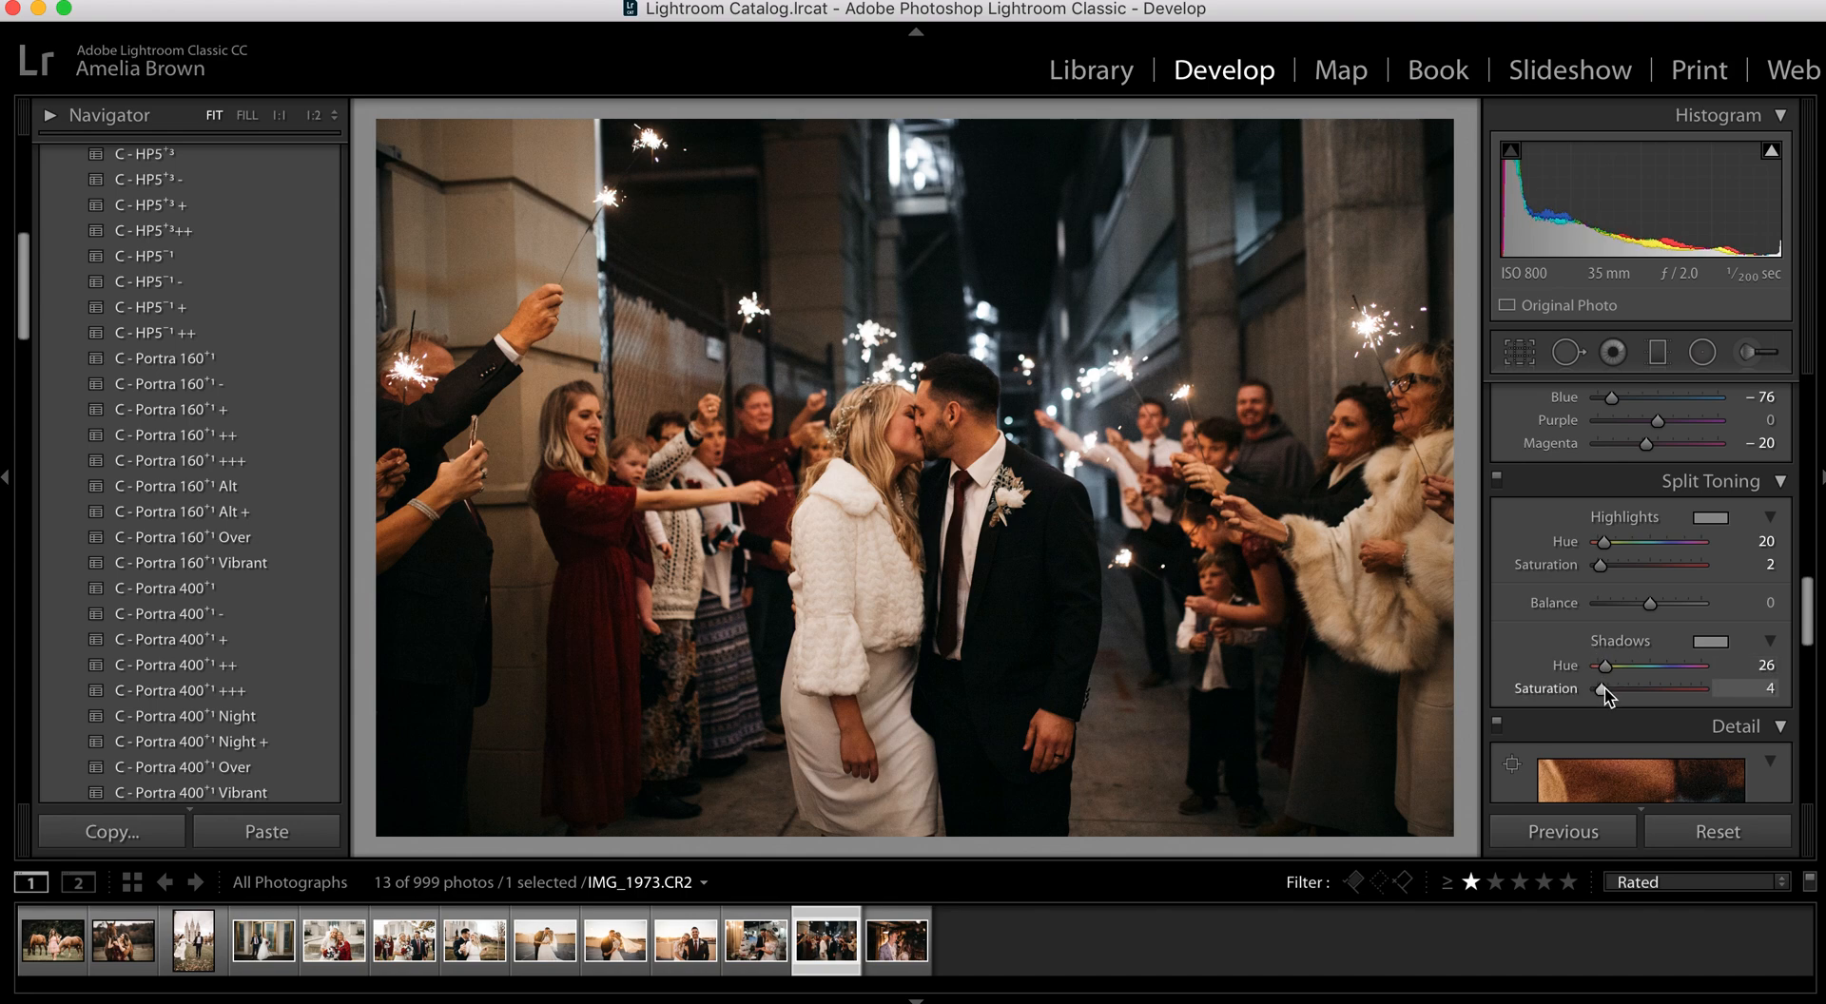
mouse_move(1605, 544)
left_mouse_down()
mouse_move(1581, 542)
mouse_move(1582, 563)
left_mouse_up()
Set the sparkler kiss photo's Vibrance to +11 and slightly adjust its Clarity
scroll(1650, 575, "up", 10)
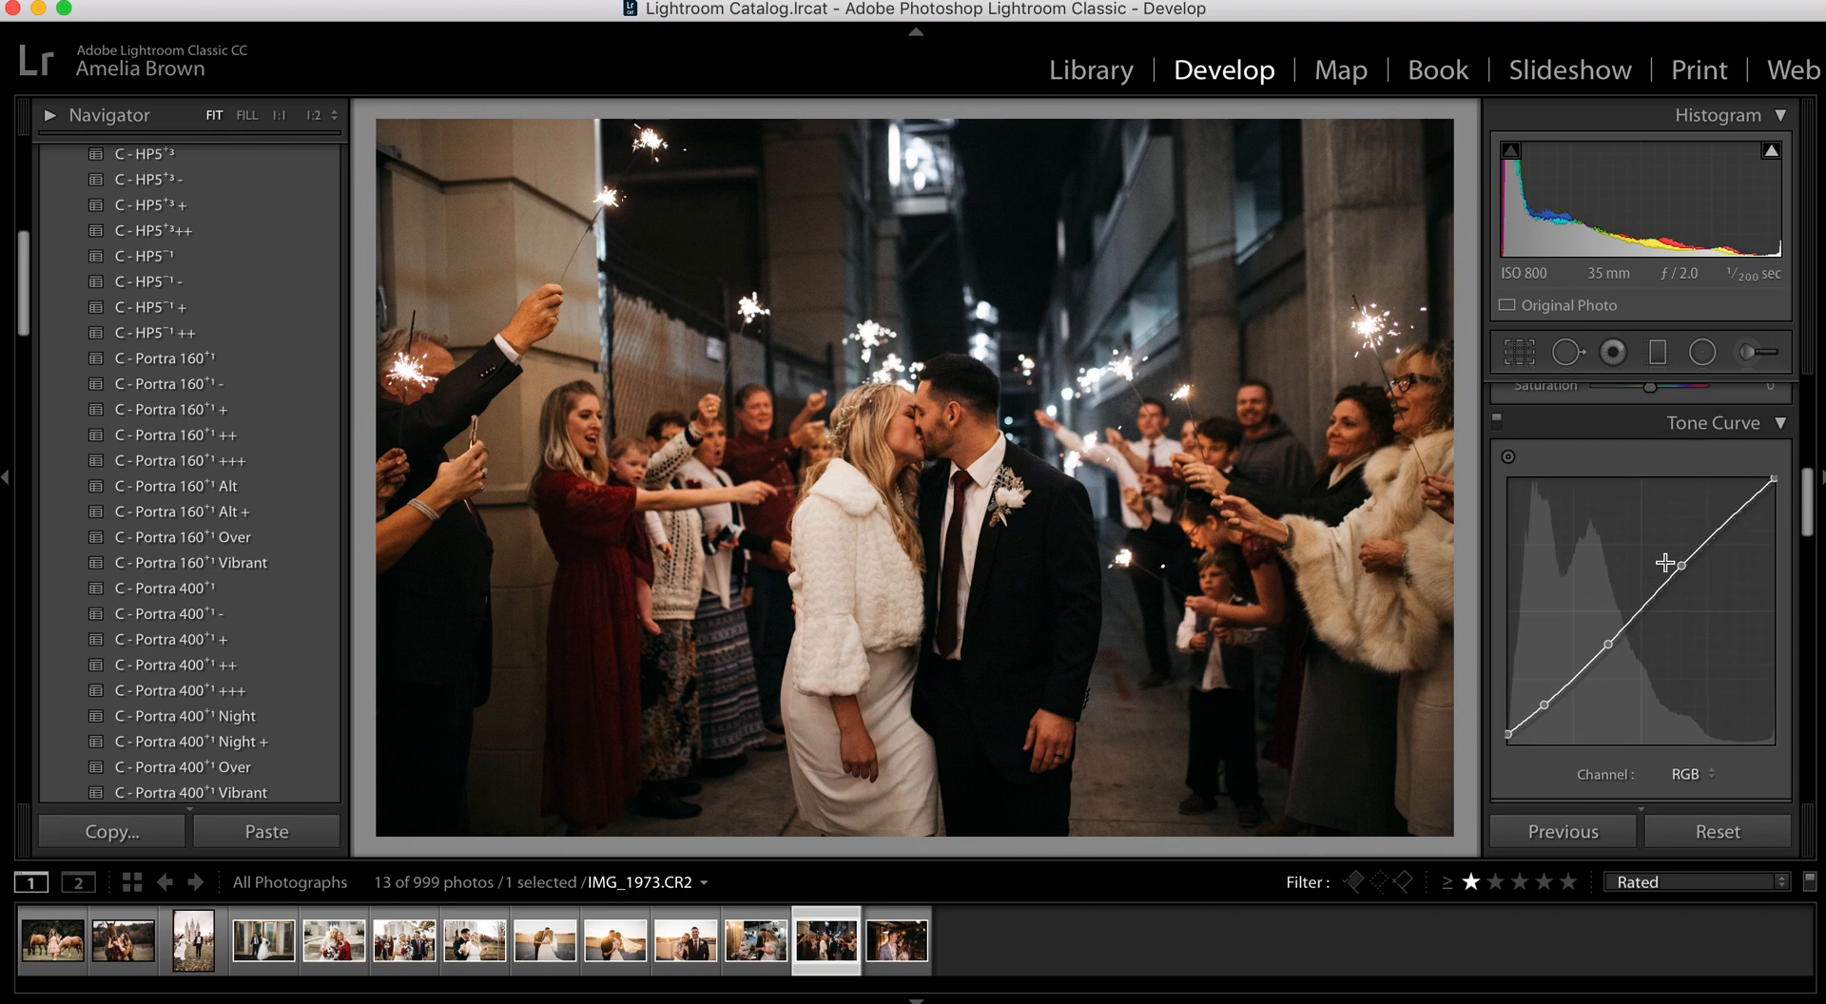
scroll(1711, 657, "up", 3)
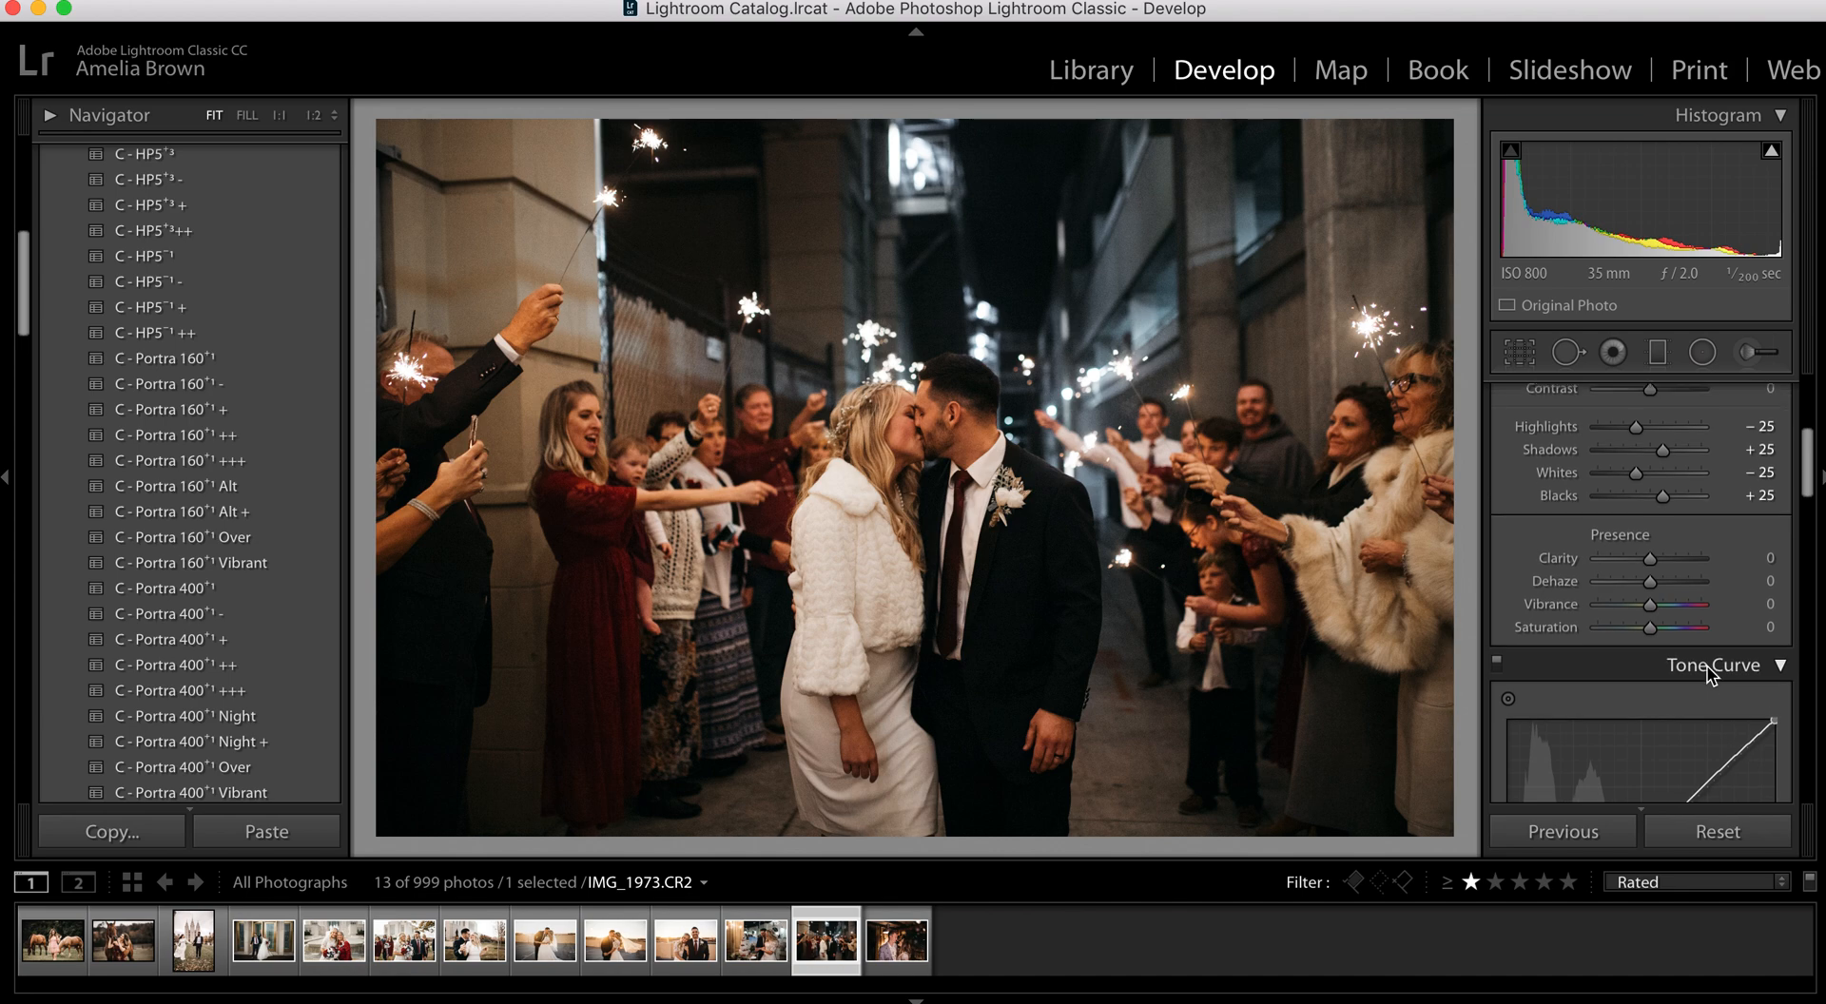
scroll(1707, 673, "up", 2)
left_click_drag(1650, 664, 1654, 663)
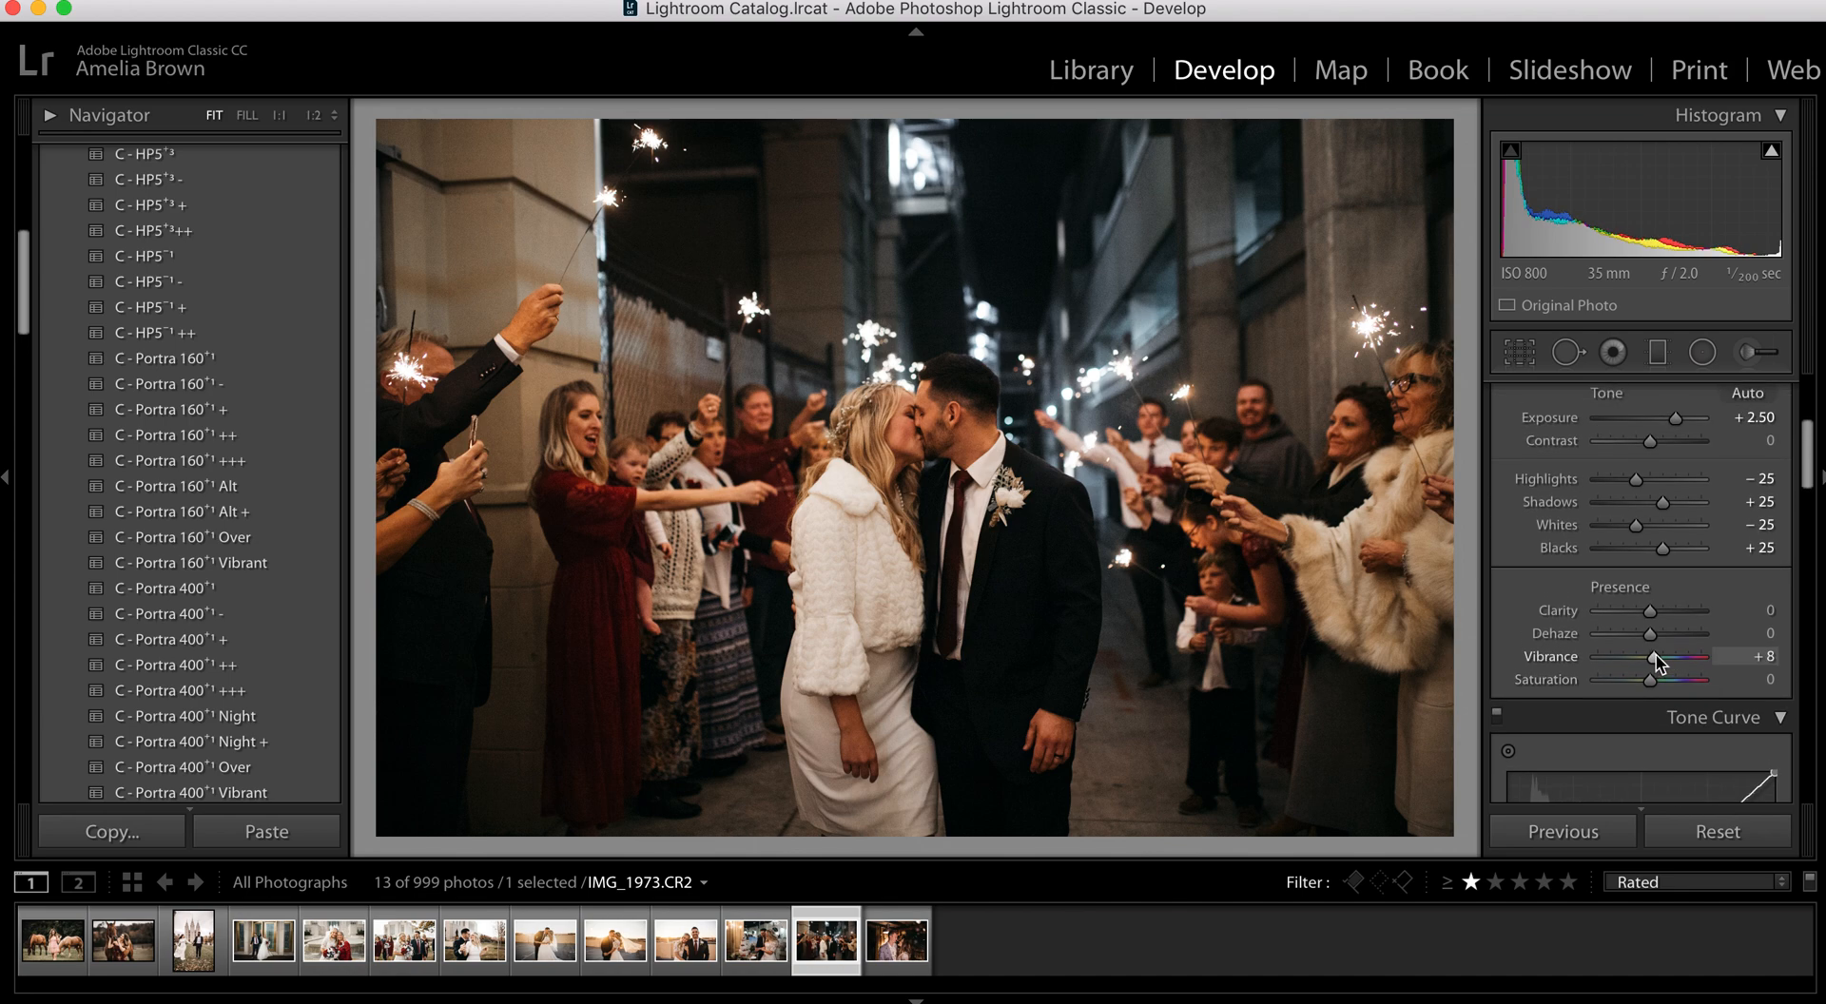
left_click_drag(1655, 670, 1658, 671)
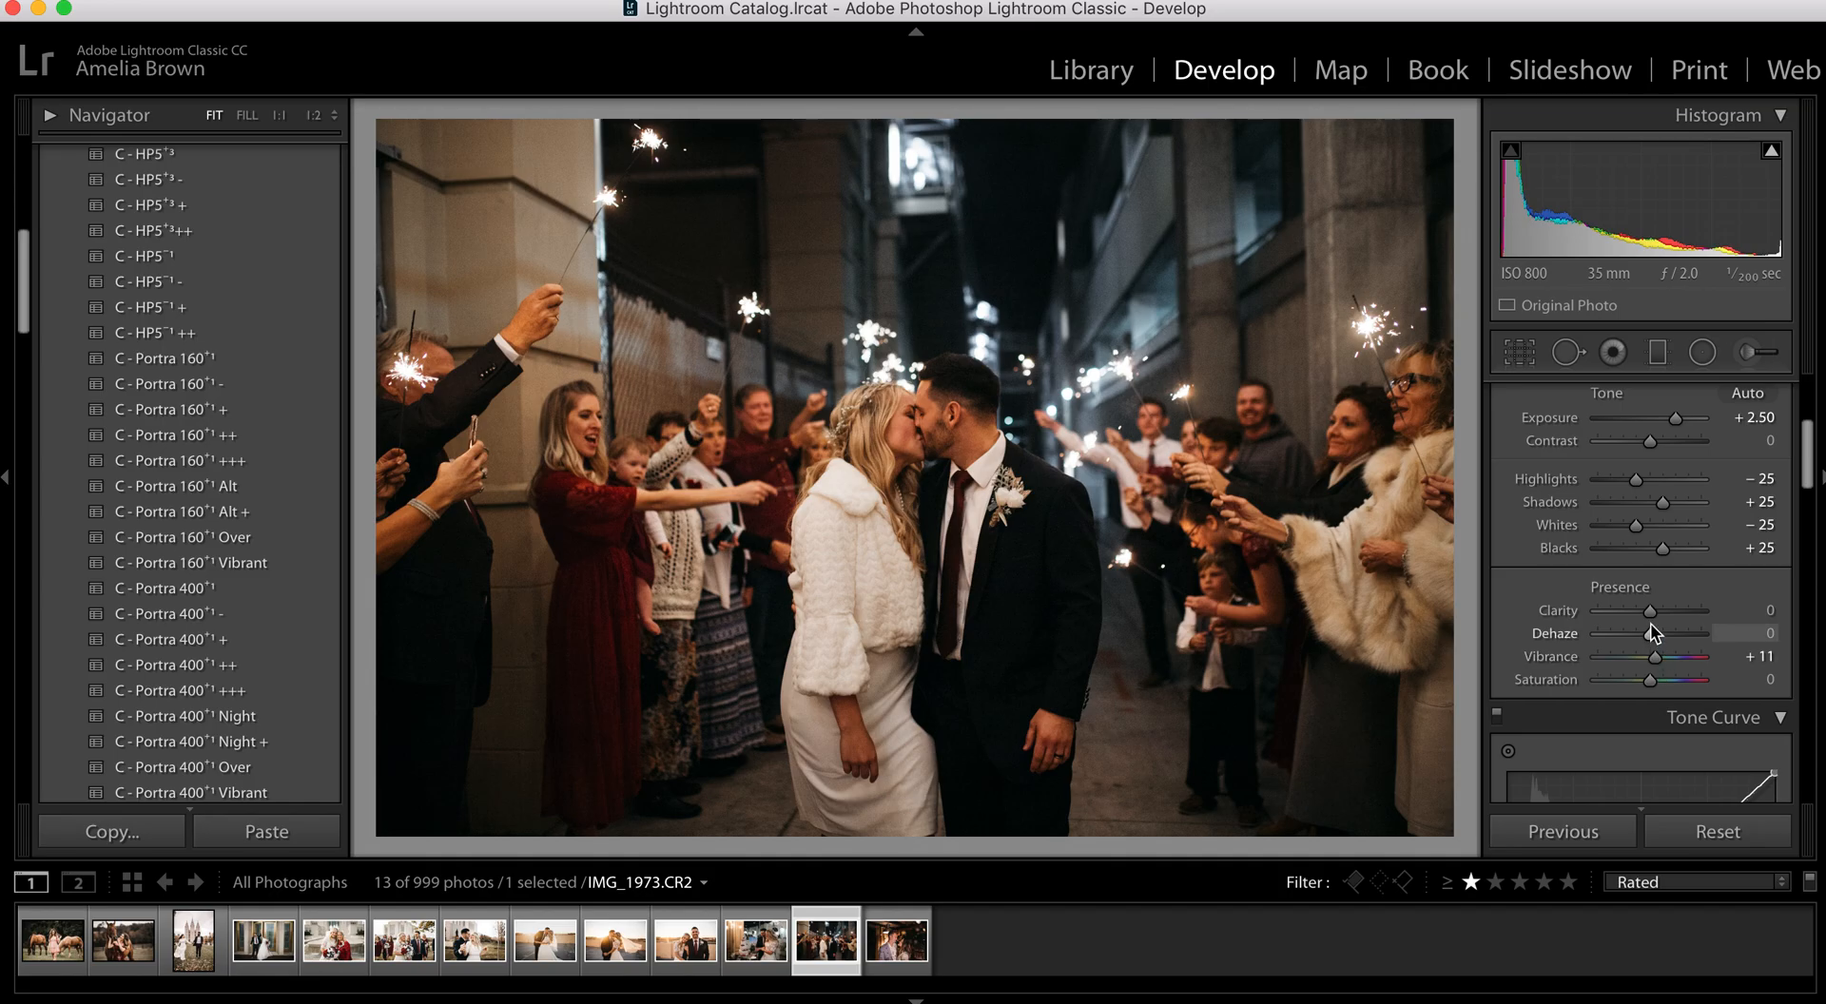
left_click_drag(1650, 614, 1656, 618)
scroll(1733, 627, "up", 5)
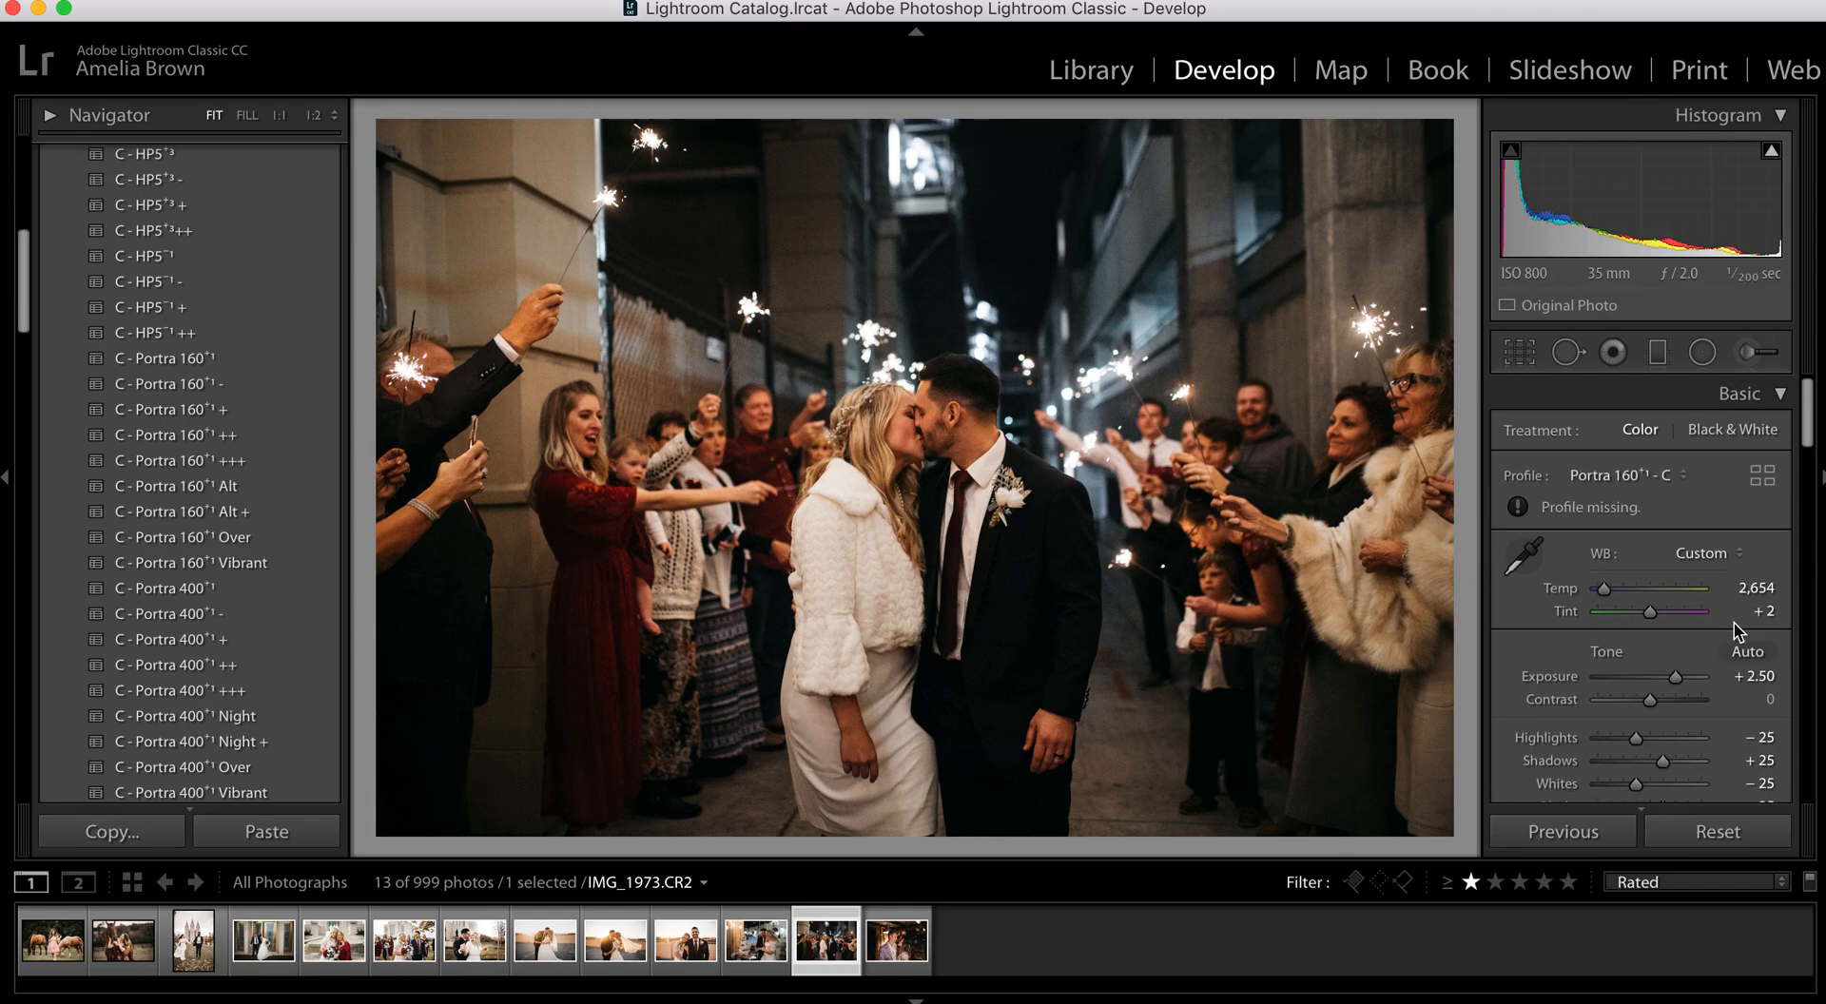
Review the edited wedding photos one after another, from the temple door and fountain shots to the rooftop, cake-cutting and sparkler photos, for a consistent look
key("Left")
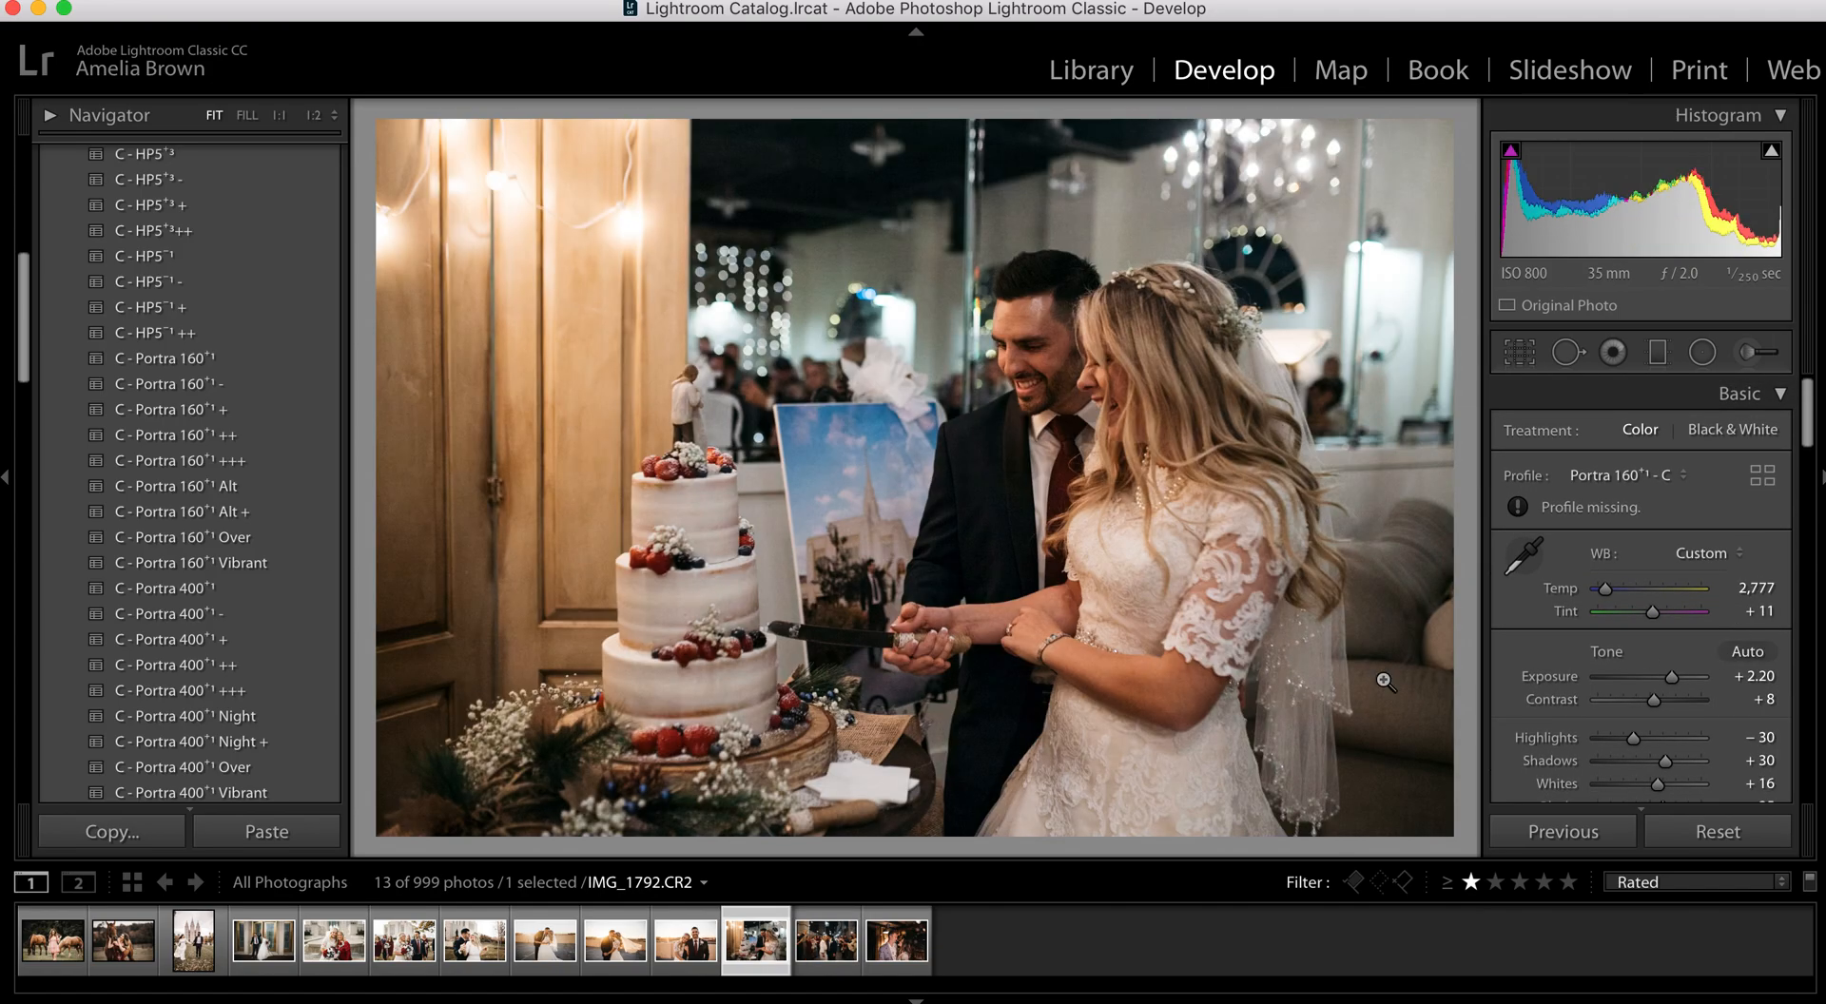
left_click(823, 951)
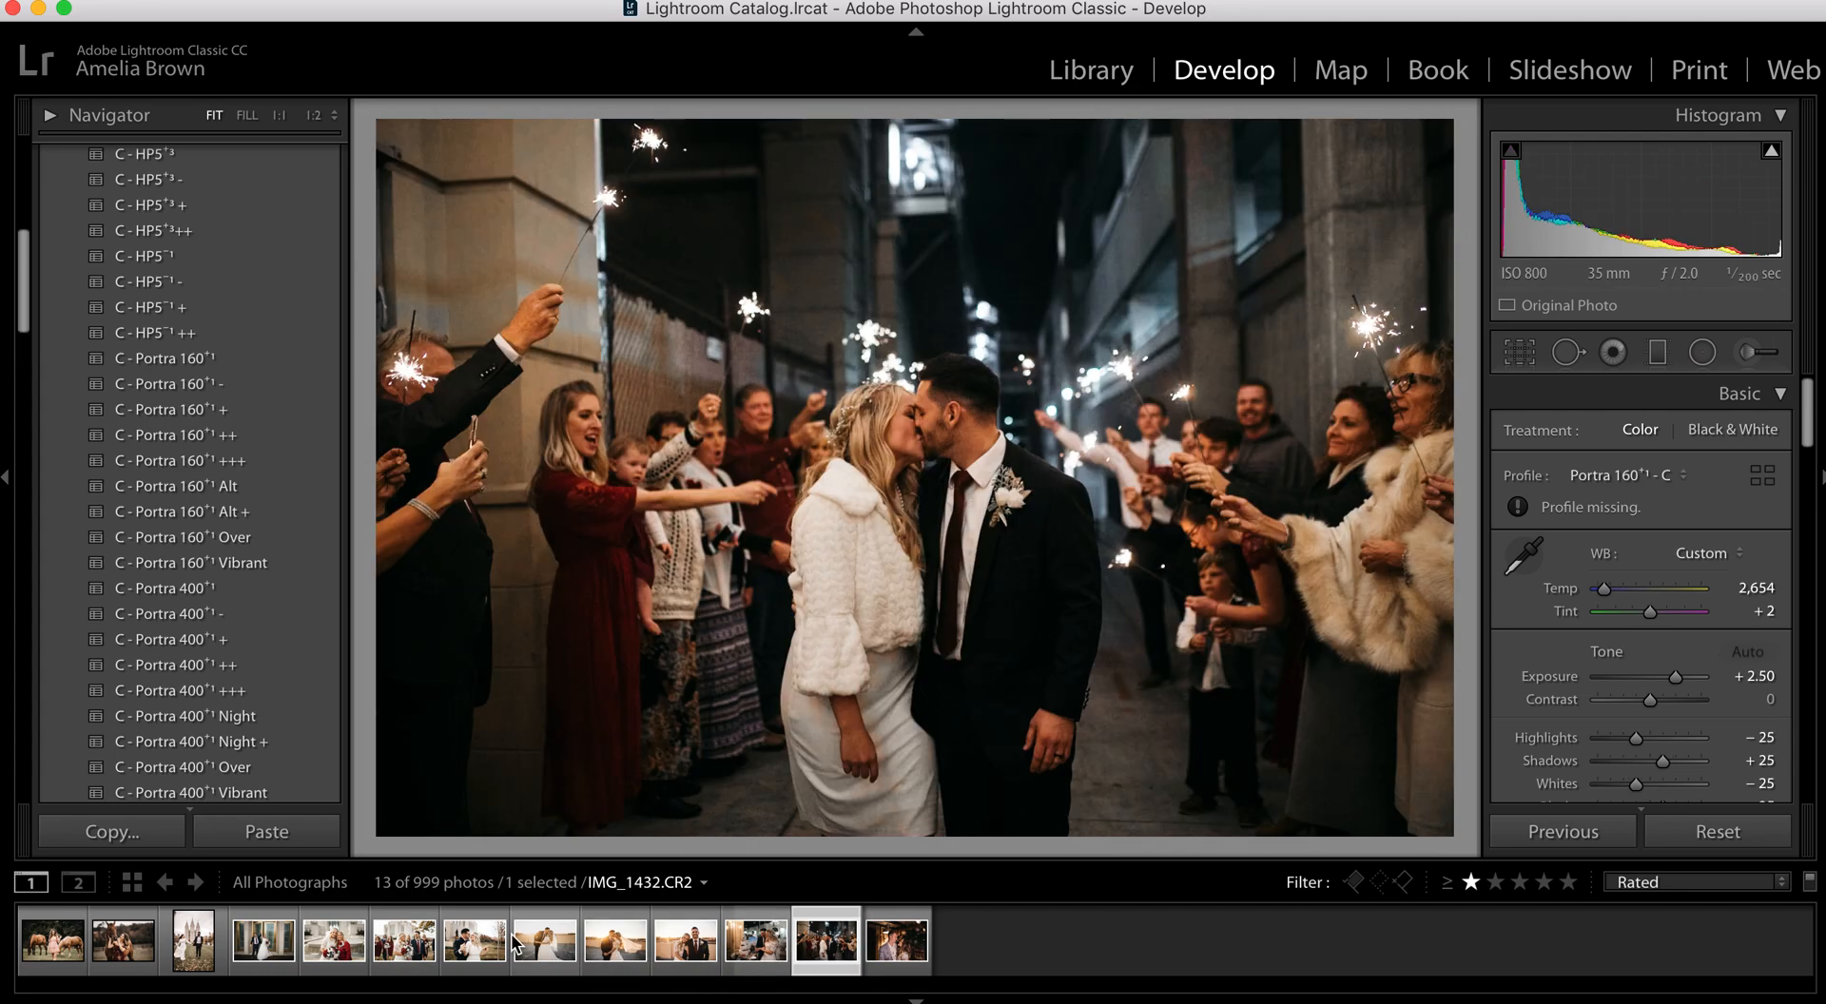
left_click(475, 946)
left_click(405, 948)
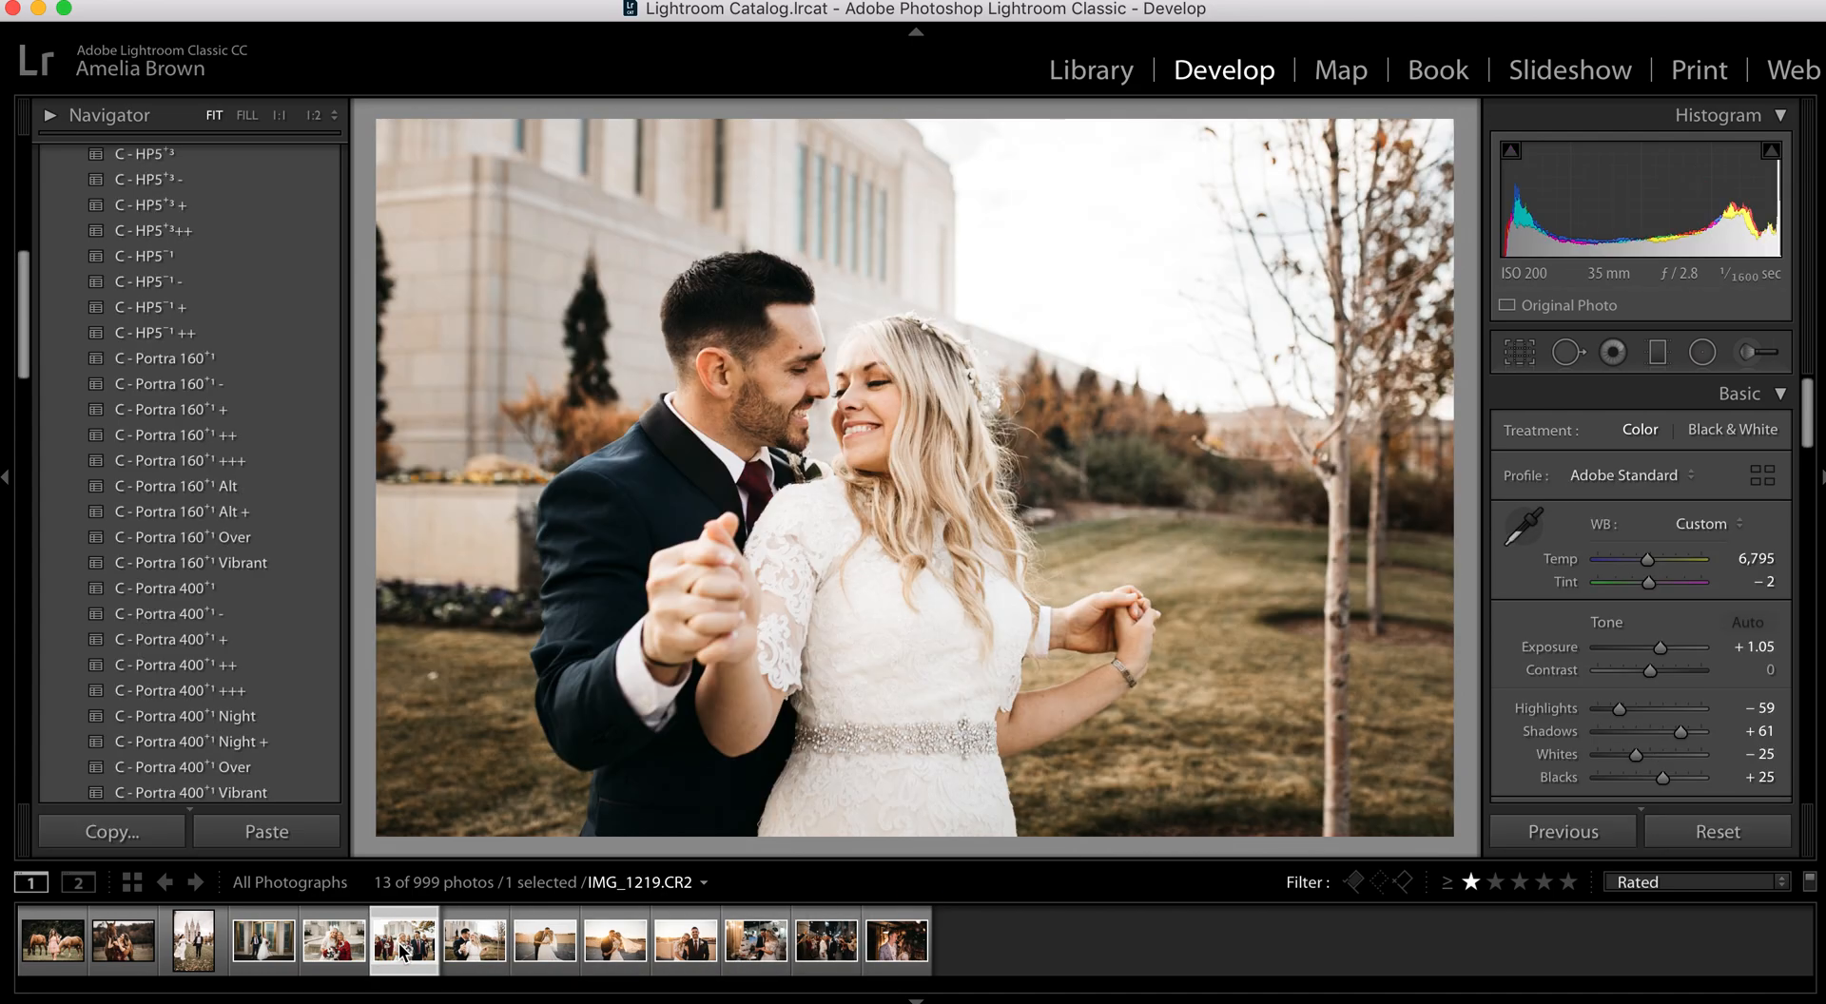
left_click(334, 943)
left_click(264, 949)
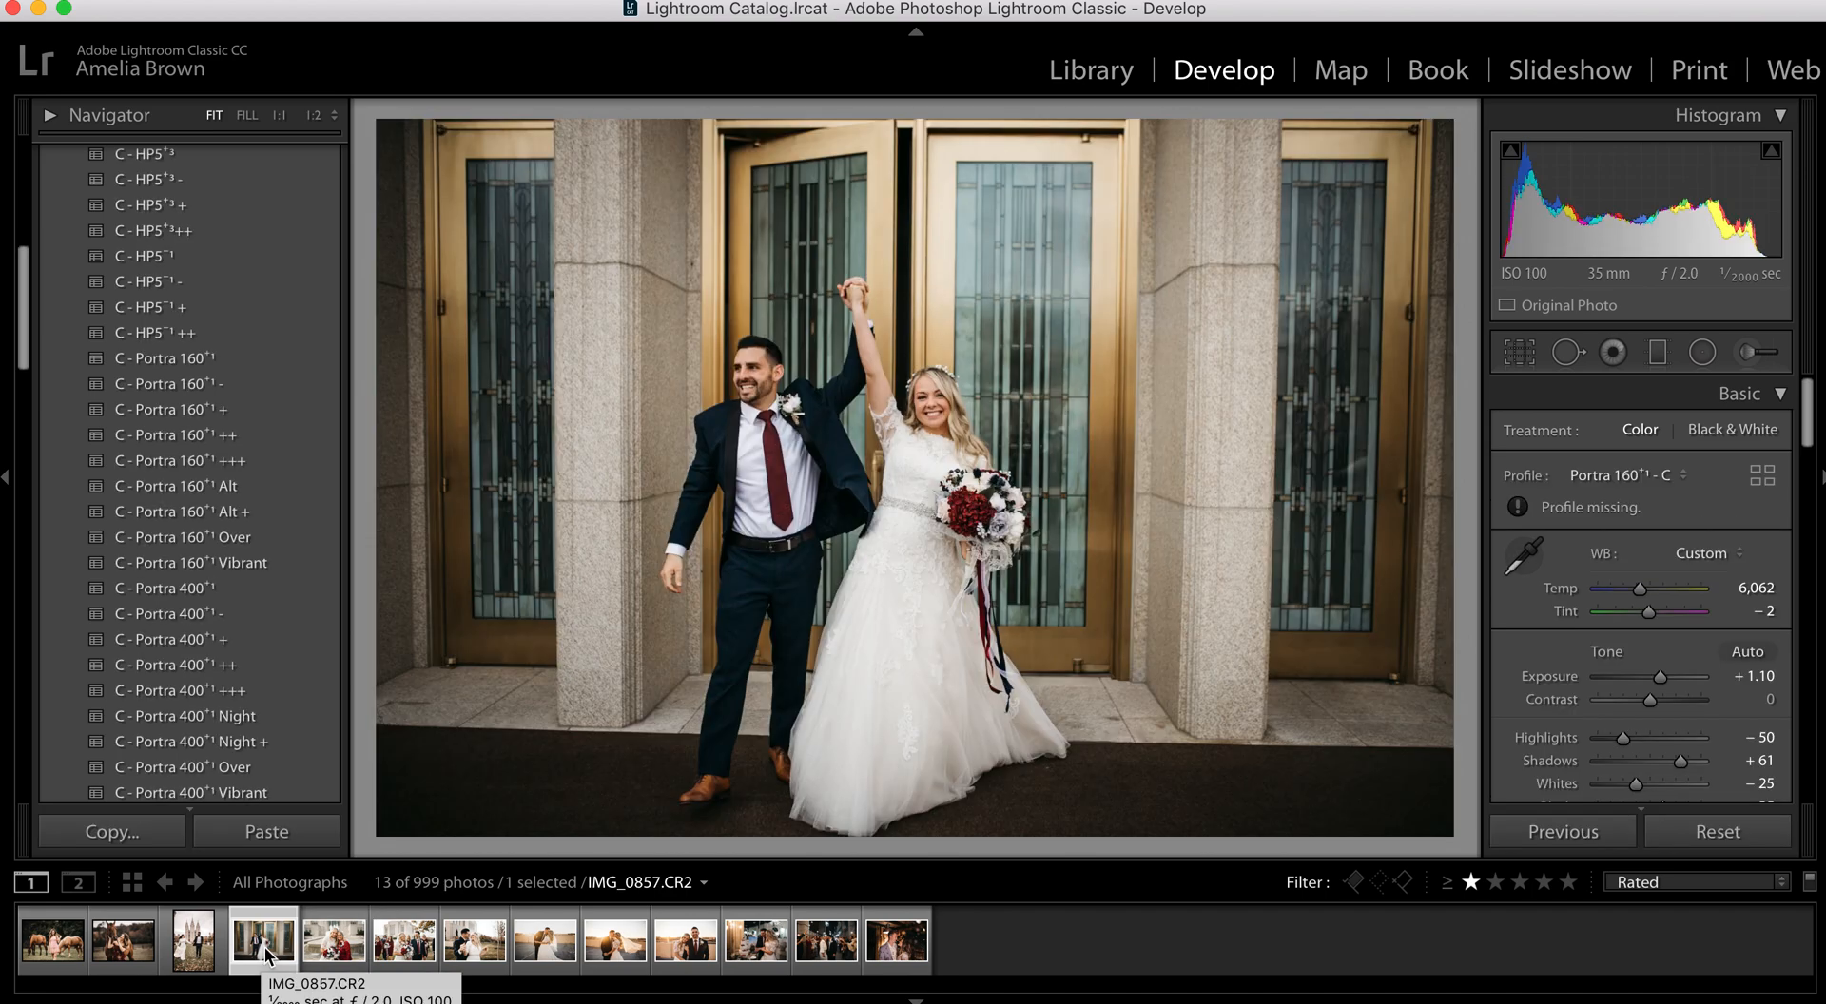
left_click(337, 943)
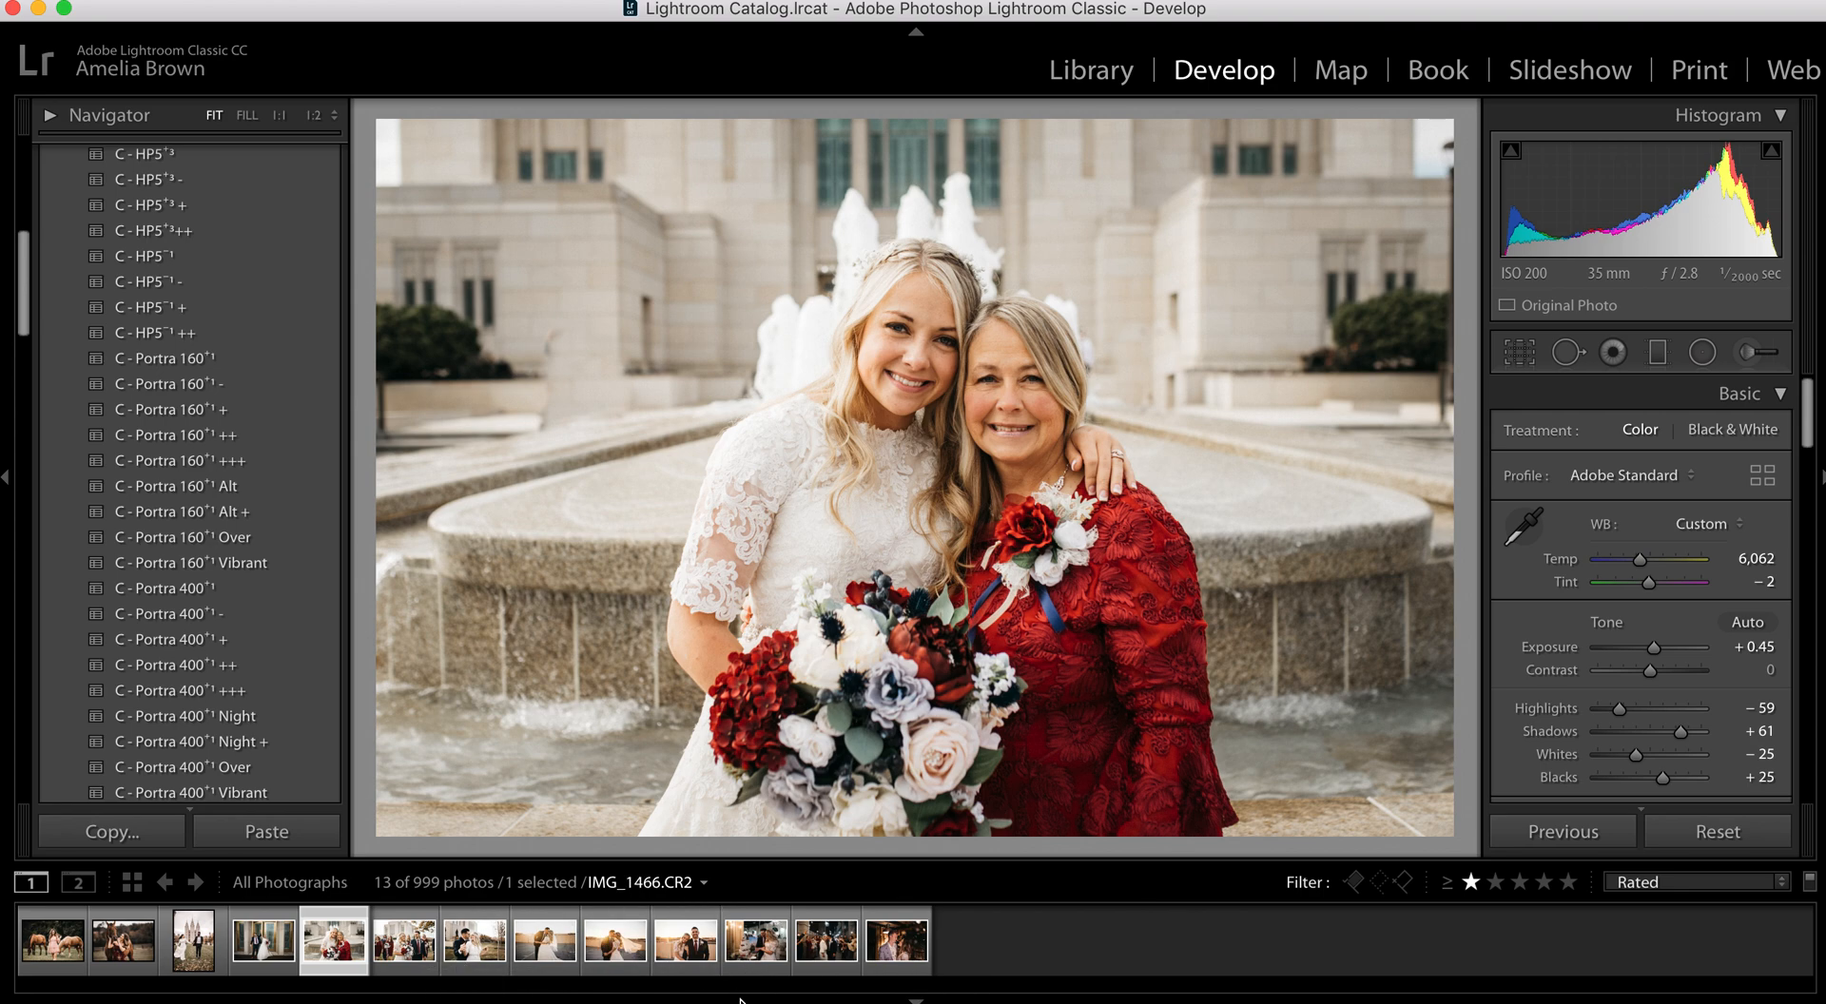
left_click(699, 955)
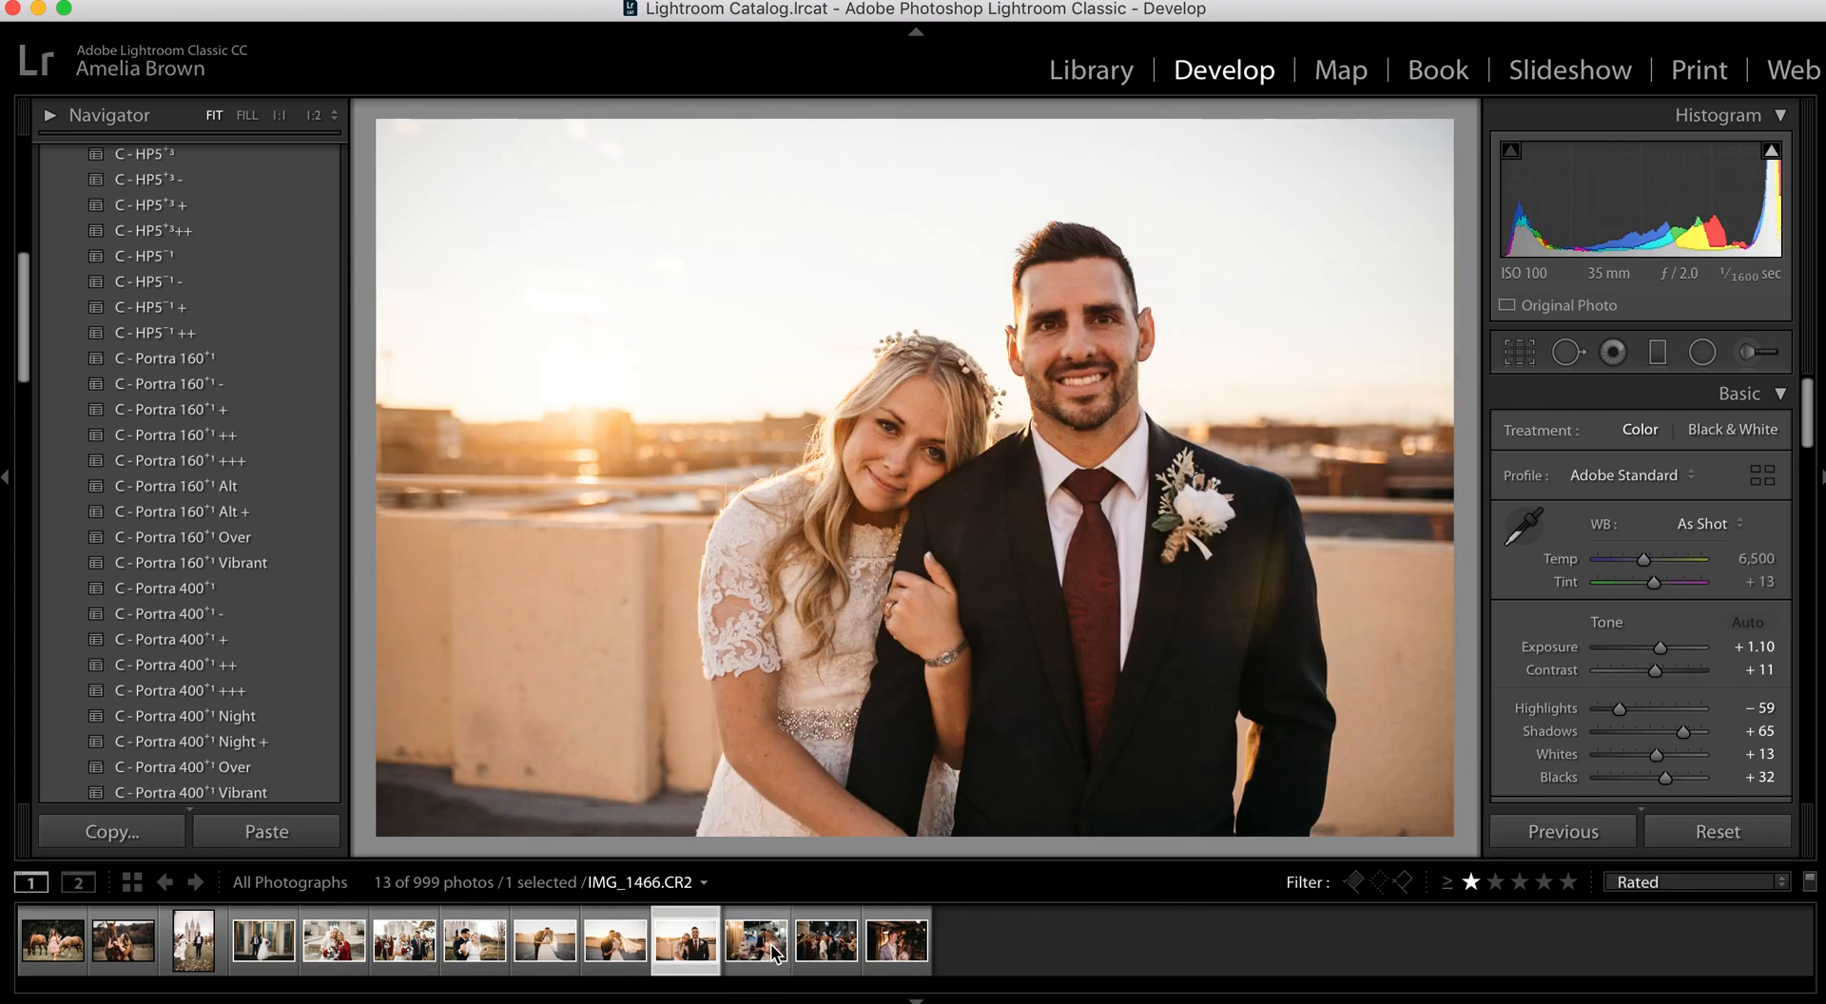
left_click(775, 951)
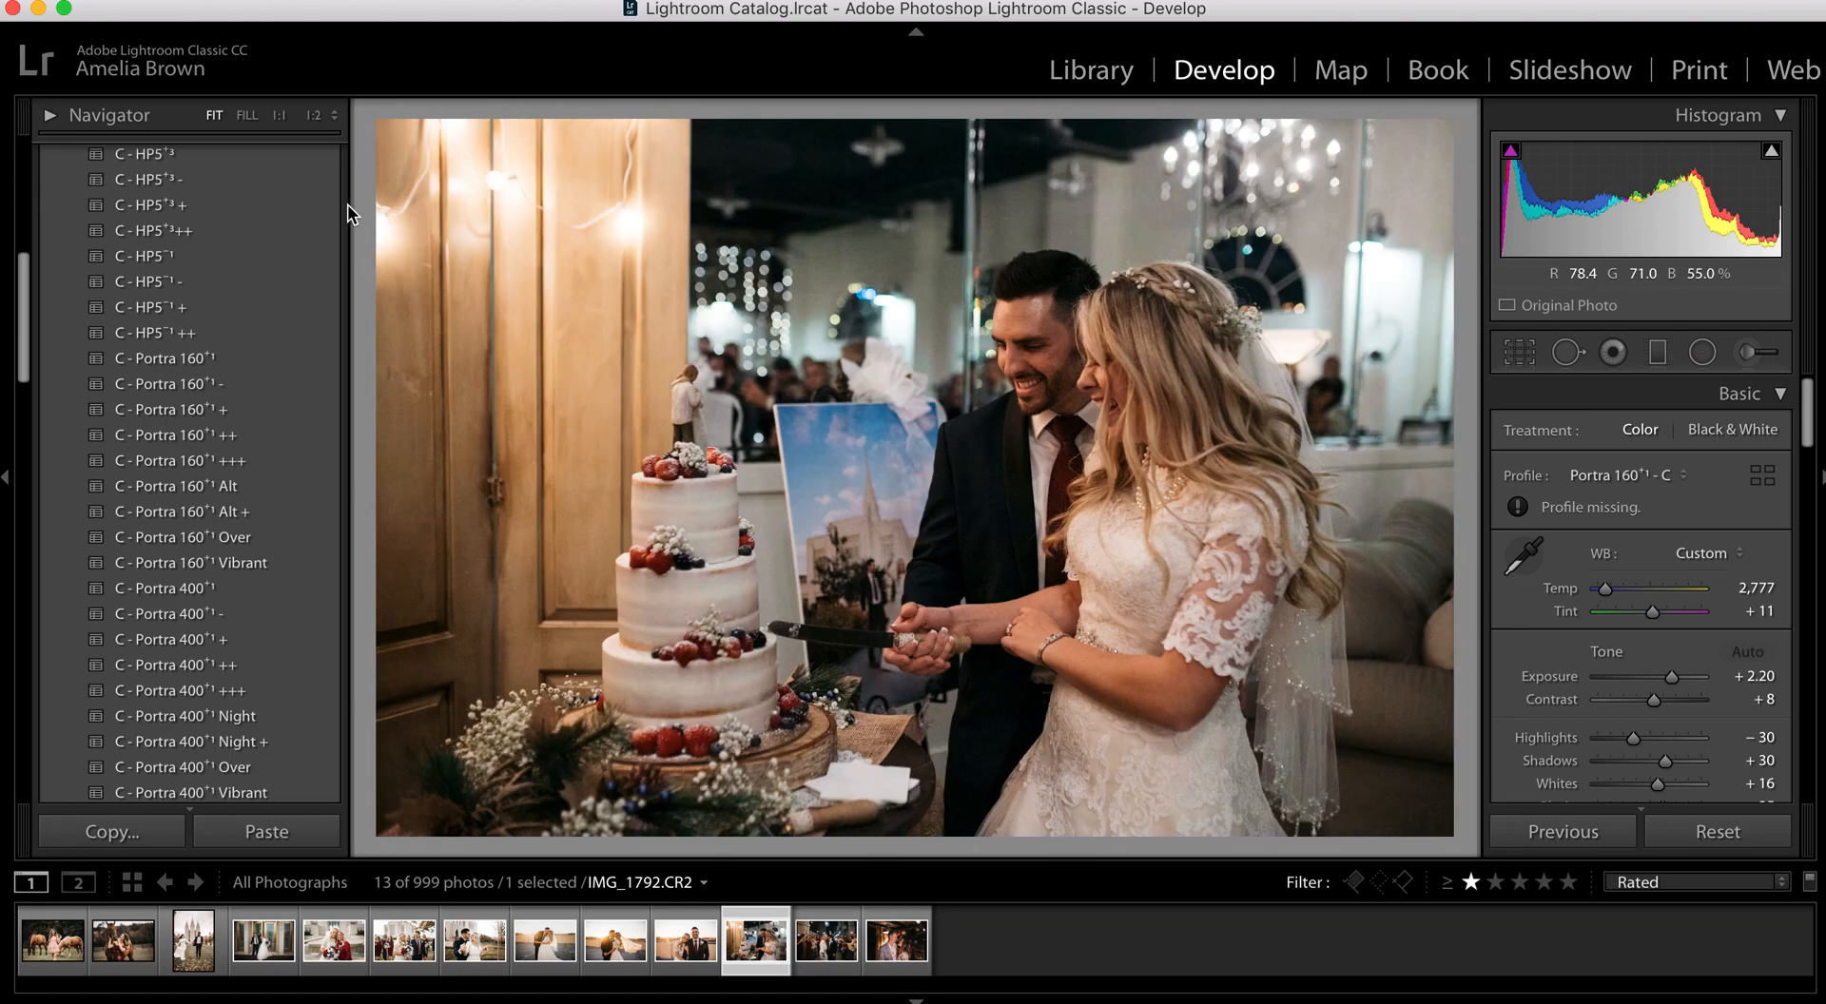